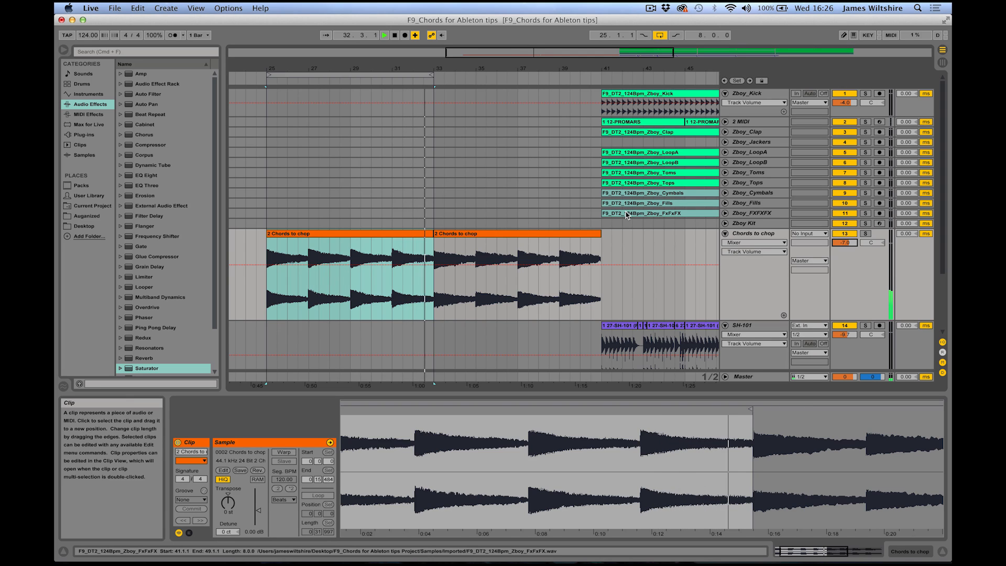
Stop playback and enable warping for the first of the two Chords to chop audio clips.
key("space")
scroll(441, 228, "down", 3)
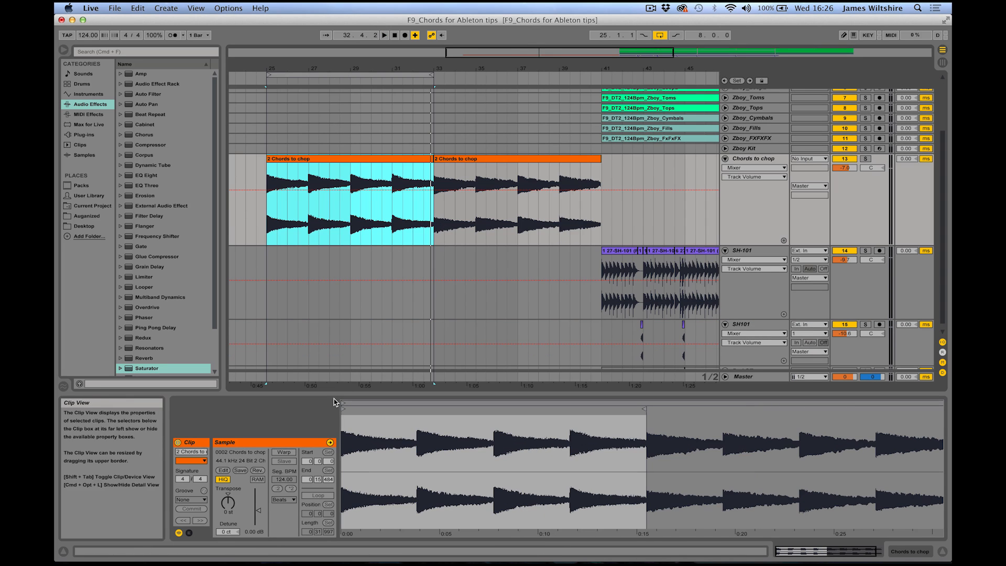
left_click(464, 158)
left_click(393, 160)
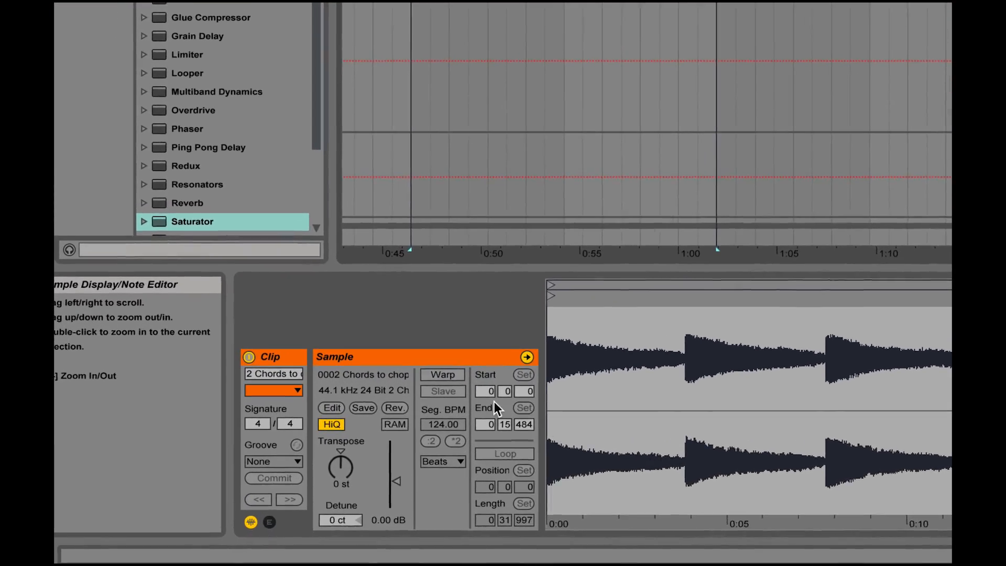
left_click(454, 374)
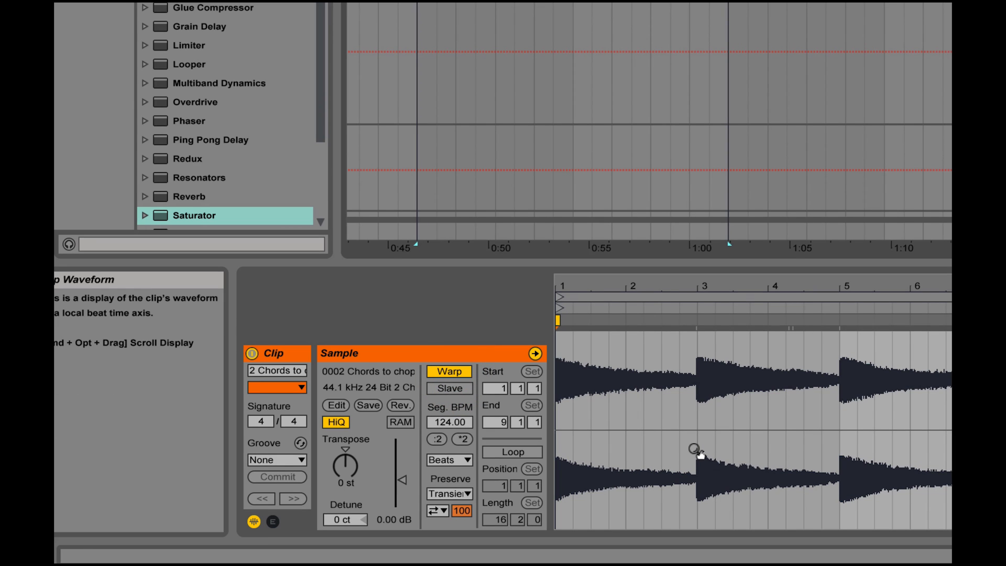
Add warp markers on the first clip's chord transients at bars 3, 5 and 7.
left_click_drag(695, 450, 695, 518)
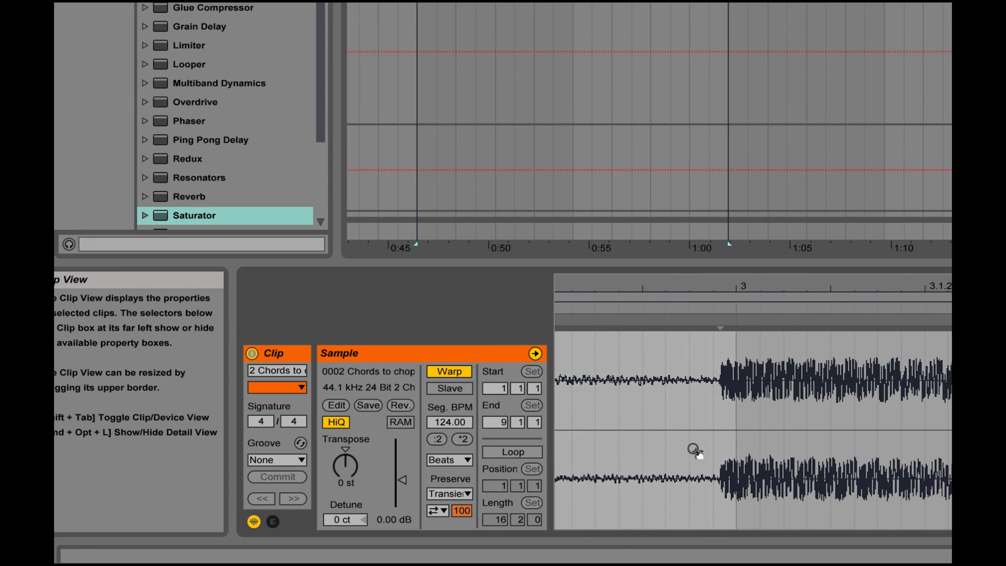
mouse_move(720, 321)
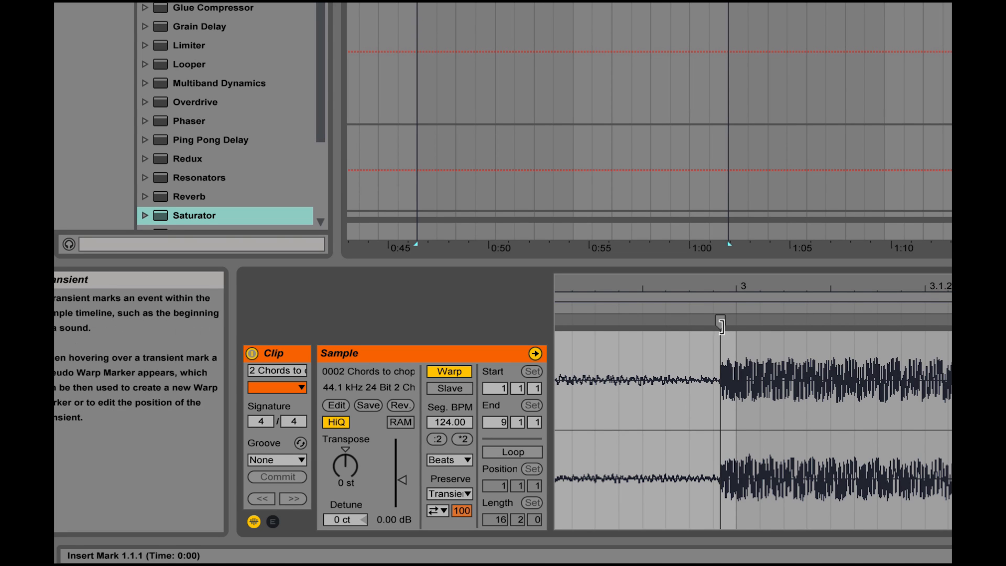
double_click(722, 329)
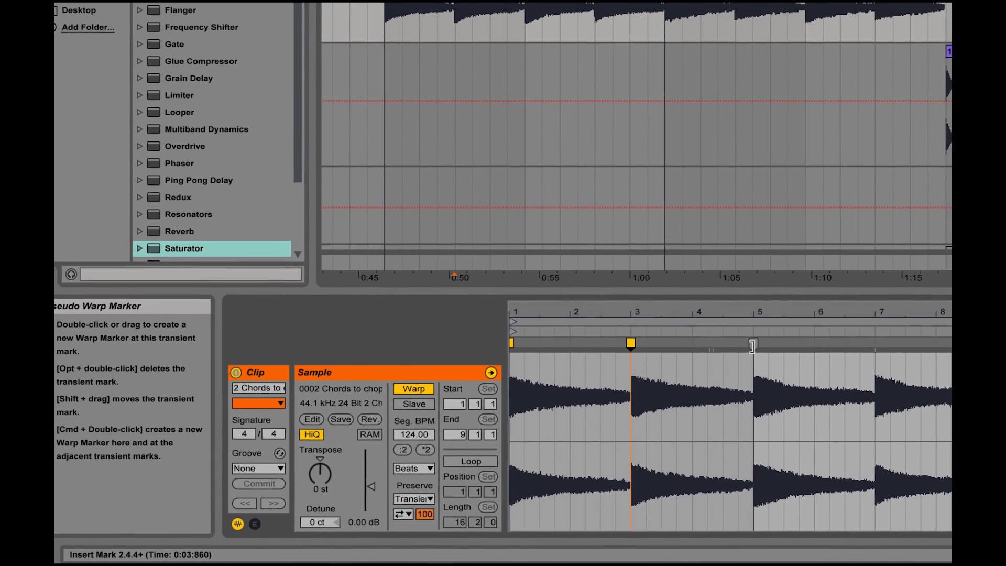
double_click(830, 327)
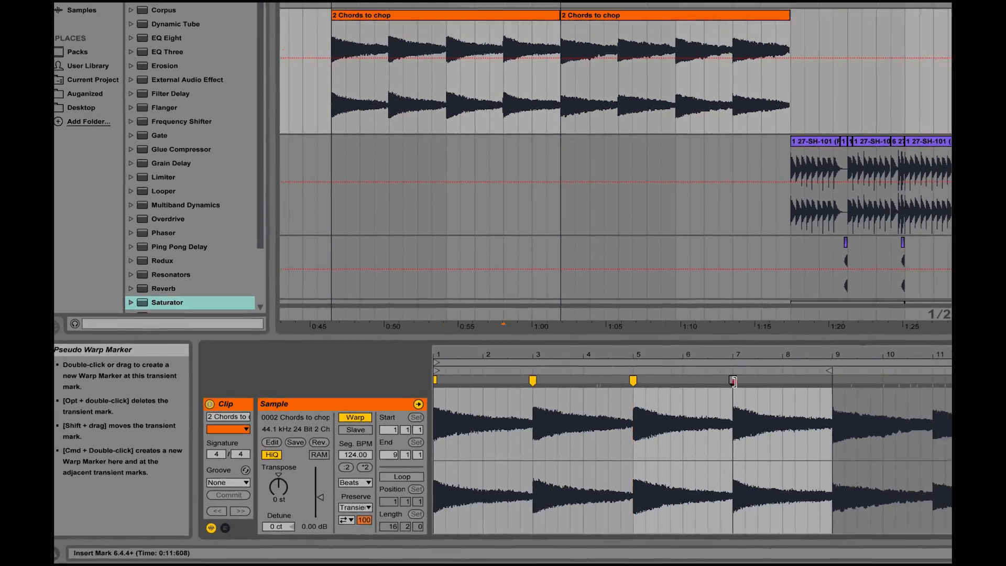
double_click(789, 361)
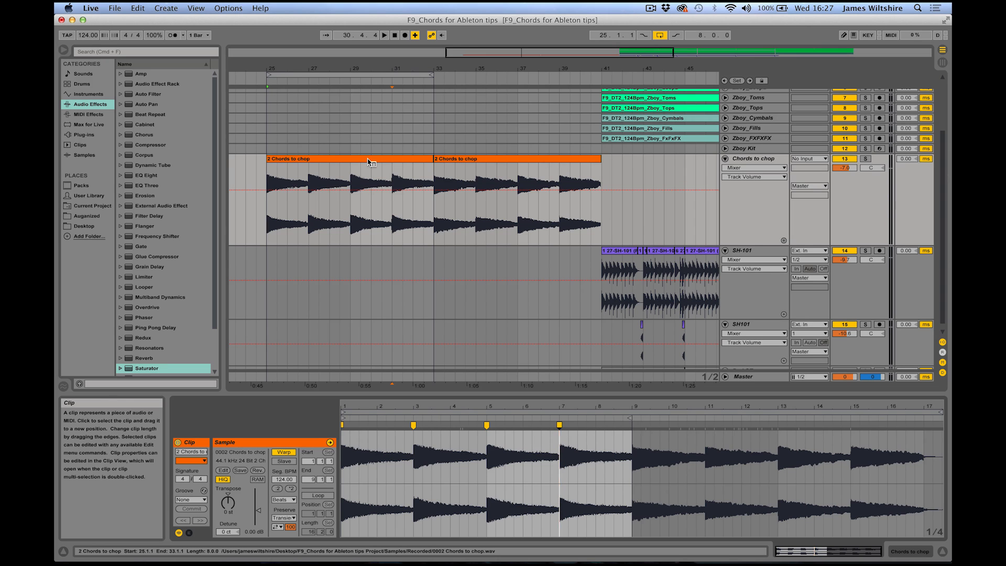
Slice the first Chords to chop clip to a new MIDI track, one slice per Warp Marker, using the Built-in slicing preset.
right_click(370, 162)
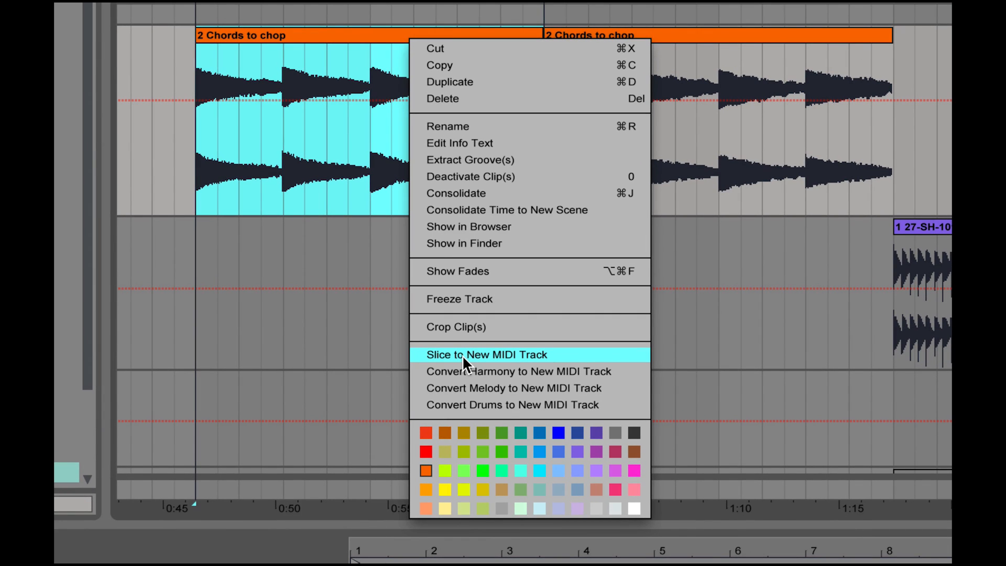
left_click(462, 354)
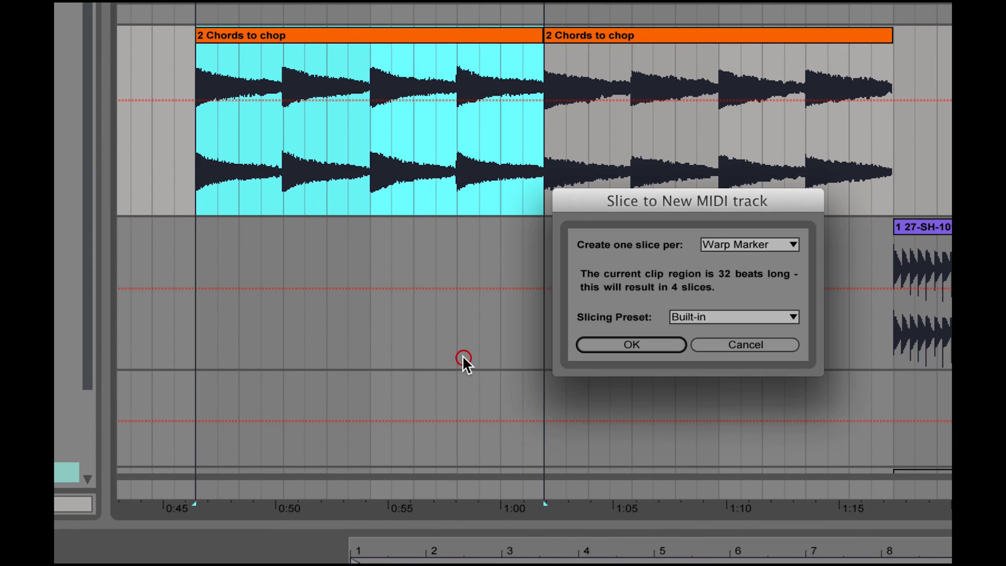
left_click(721, 246)
left_click(718, 275)
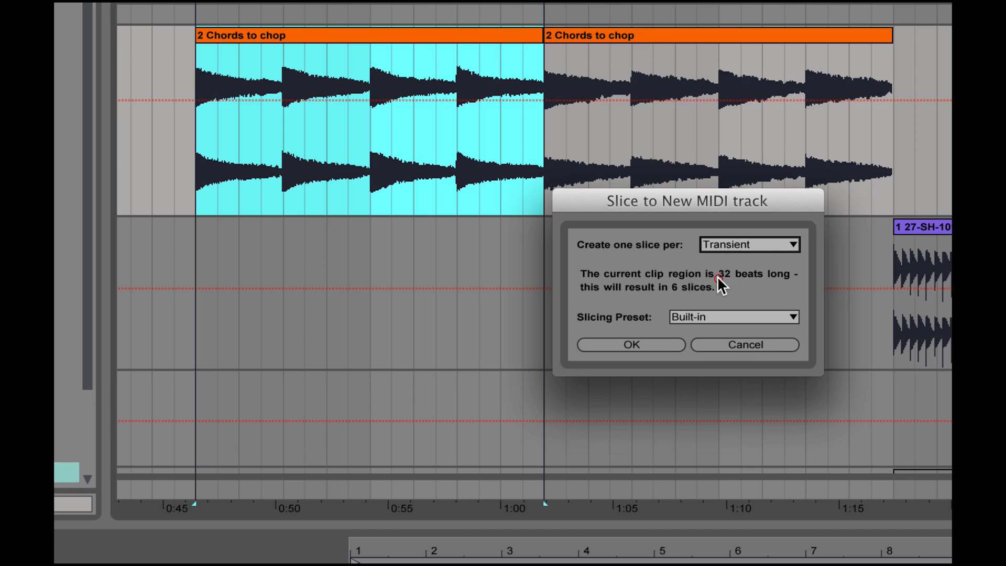
left_click(722, 244)
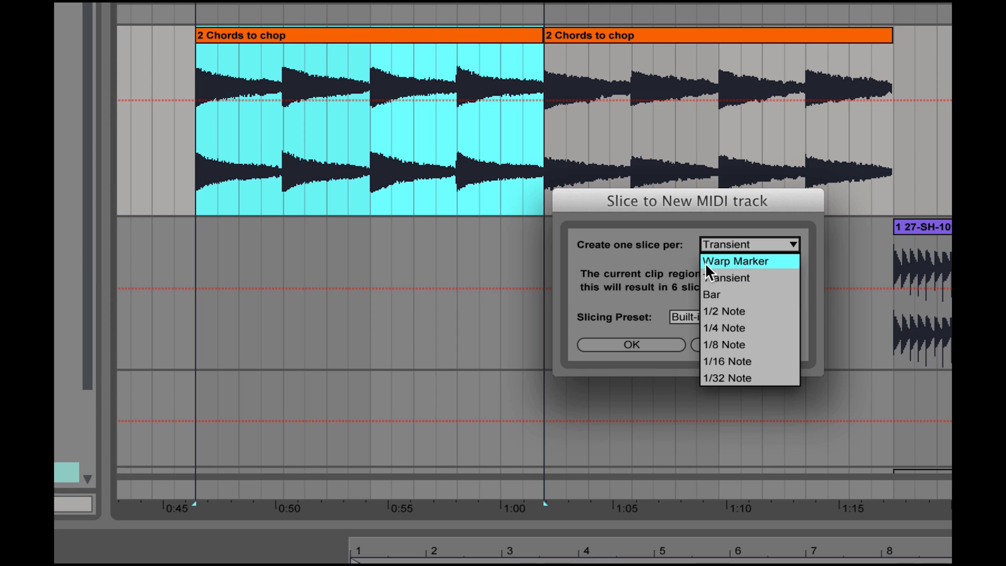
left_click(736, 260)
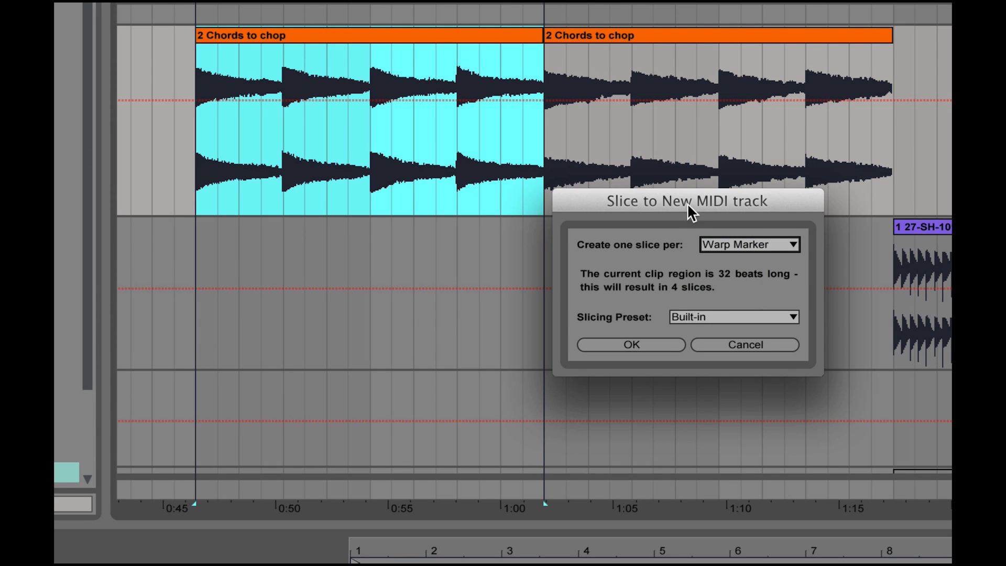
left_click_drag(688, 205, 686, 184)
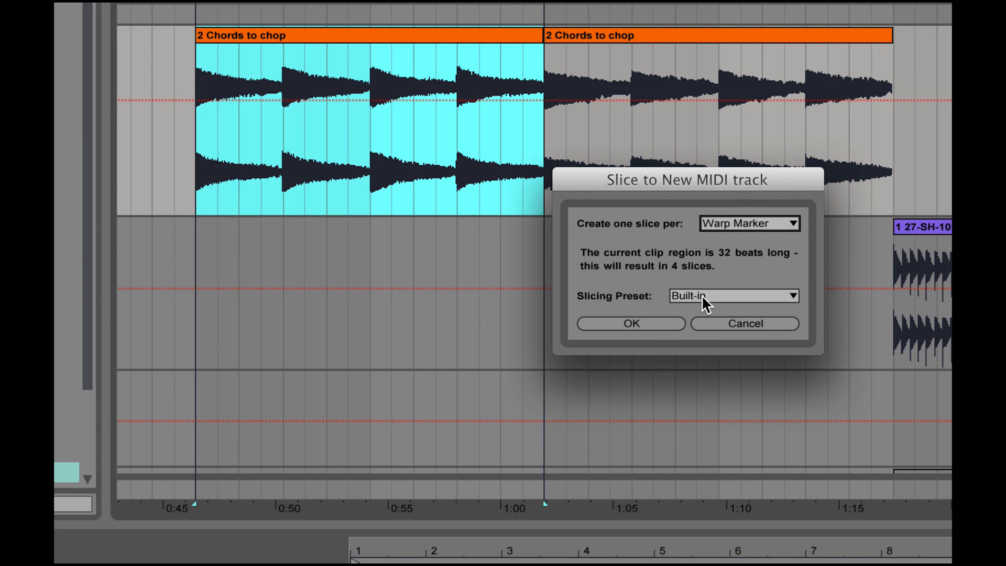
left_click(640, 324)
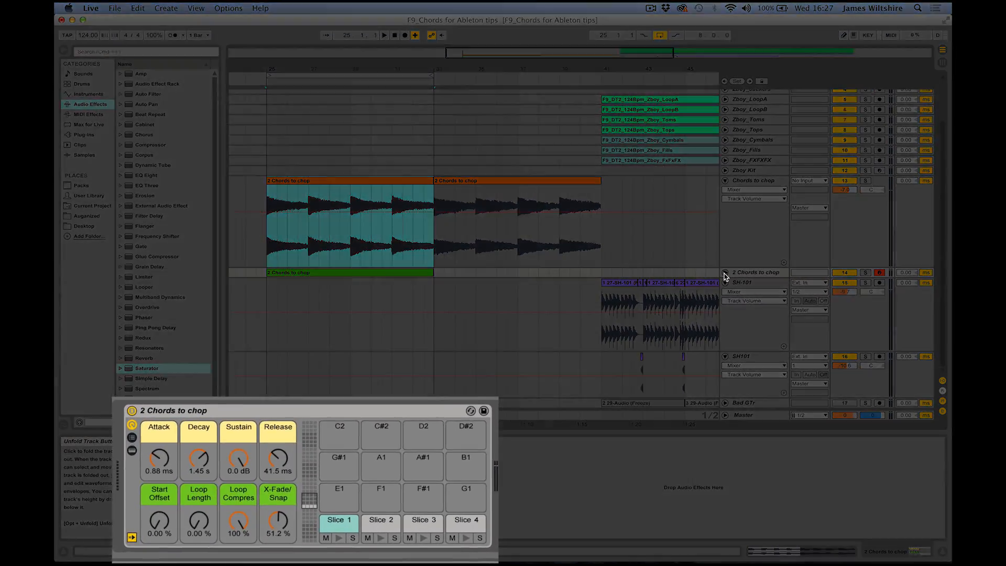
Unfold the new 2 Chords to chop MIDI track in the arrangement.
left_click(724, 272)
left_click(755, 280)
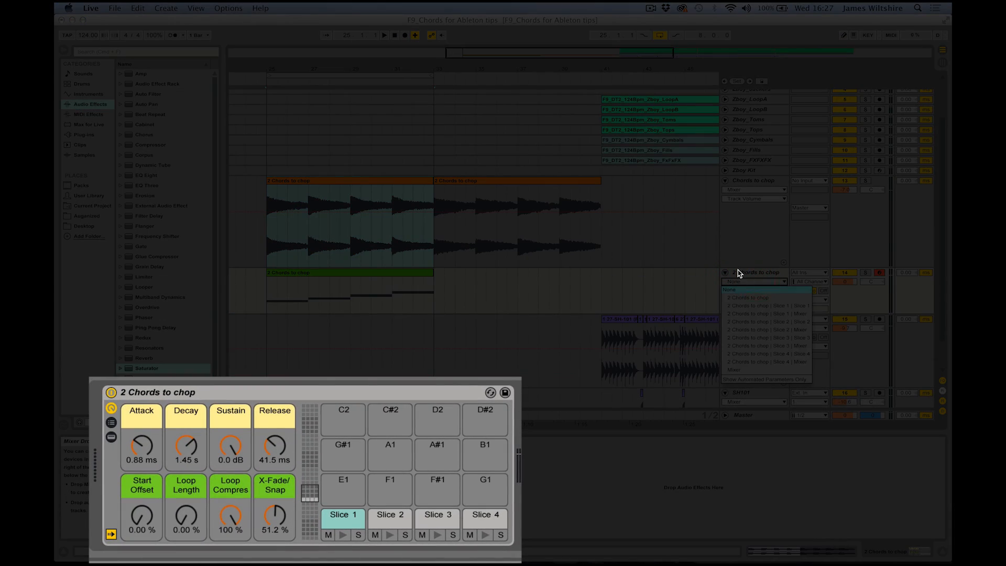
left_click(738, 273)
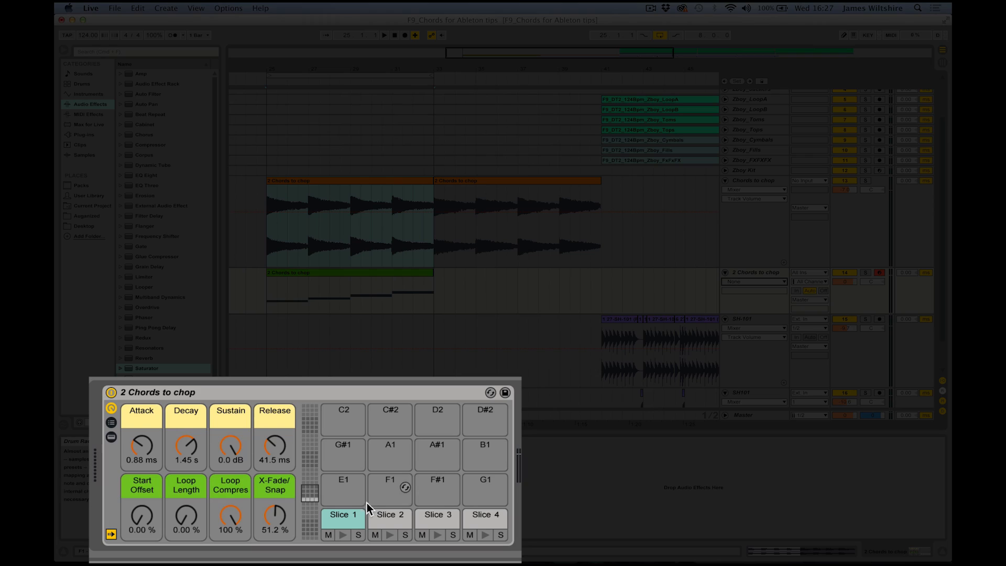
Select the drum rack pads Slice 1 through Slice 4 one after another.
left_click(341, 517)
left_click(387, 517)
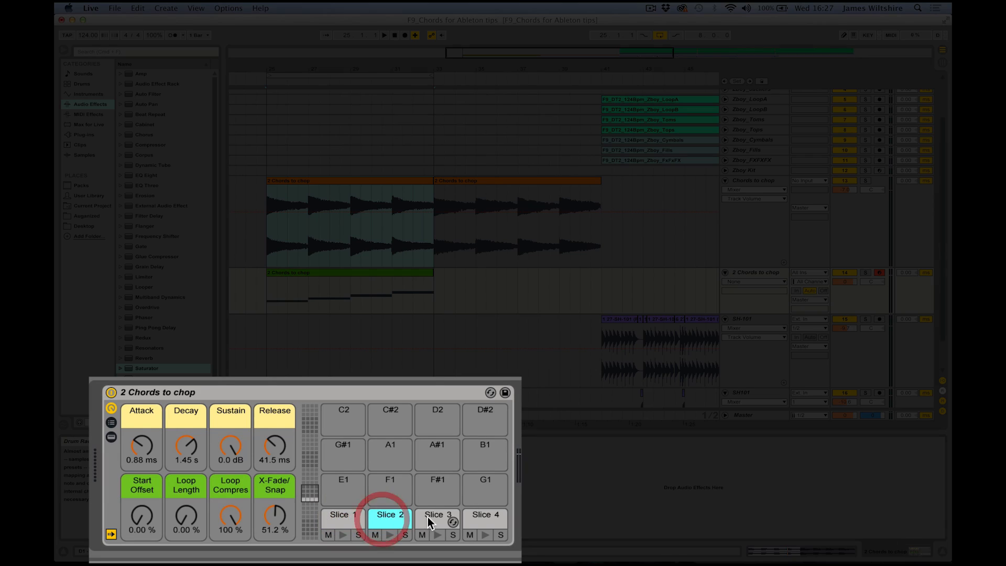
left_click(432, 517)
left_click(477, 521)
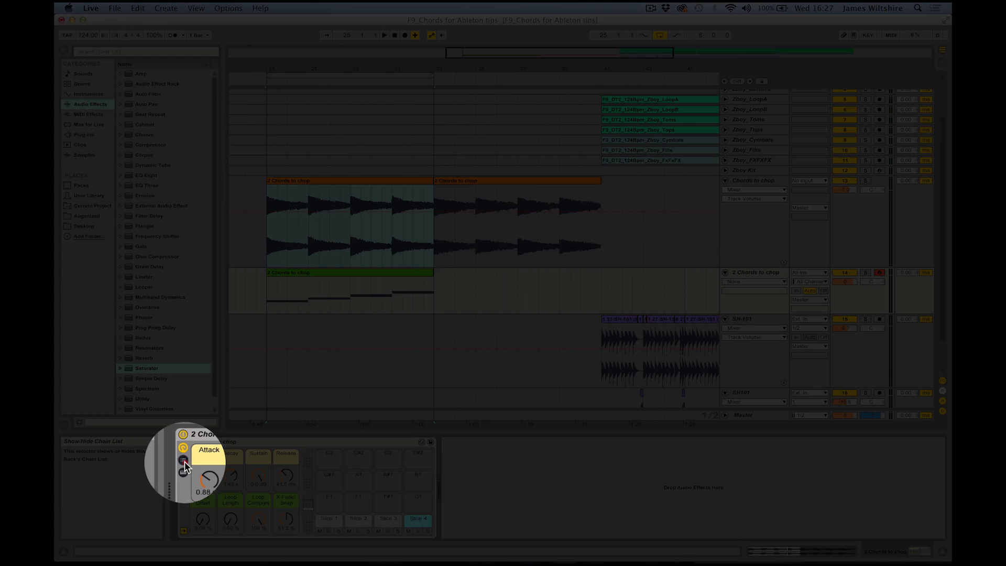
Show the drum rack's chain list and inspect the sampler of each slice, from Slice 1 to Slice 4.
left_click(184, 469)
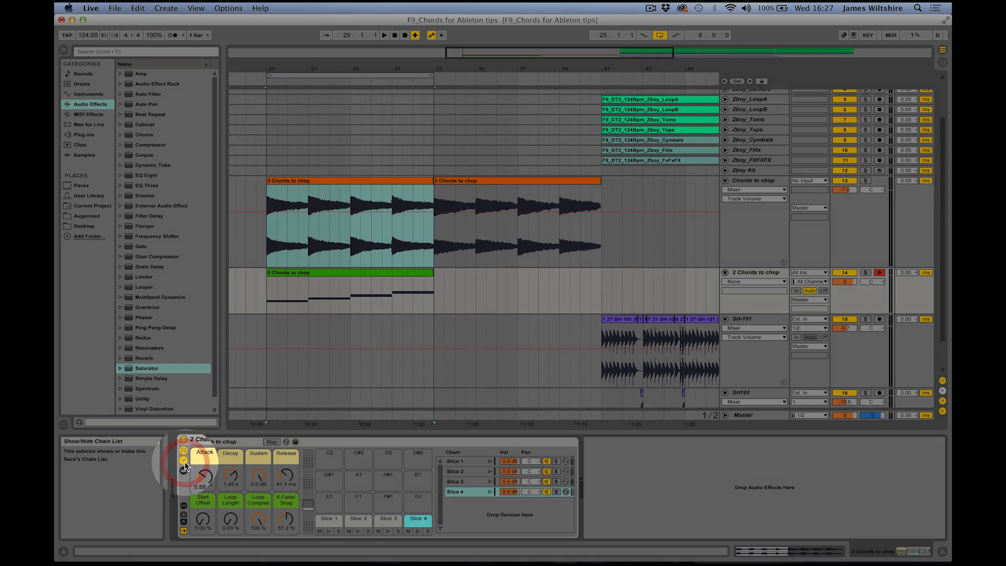
left_click(457, 461)
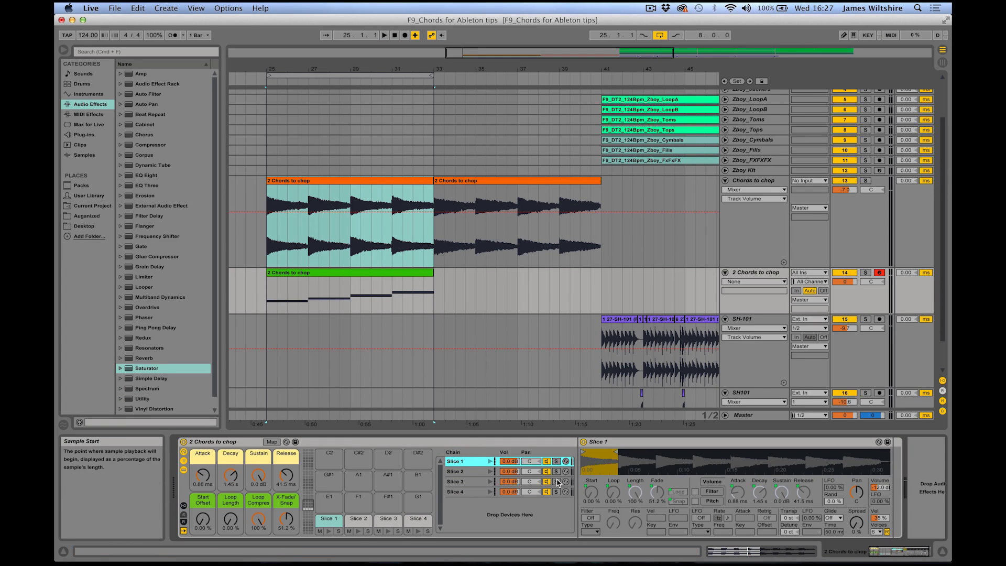
left_click(465, 471)
left_click(466, 481)
left_click(468, 490)
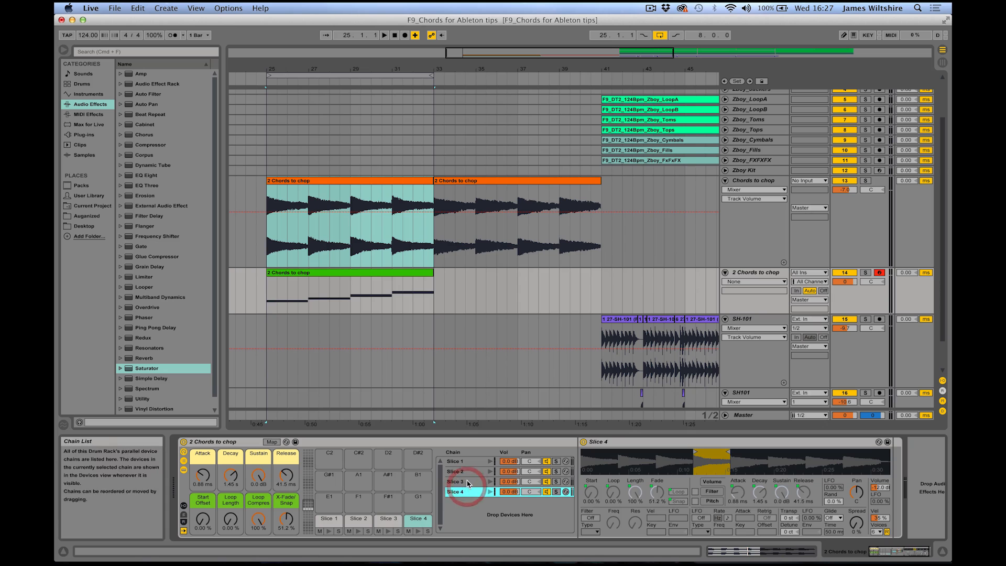
left_click(466, 480)
left_click(465, 471)
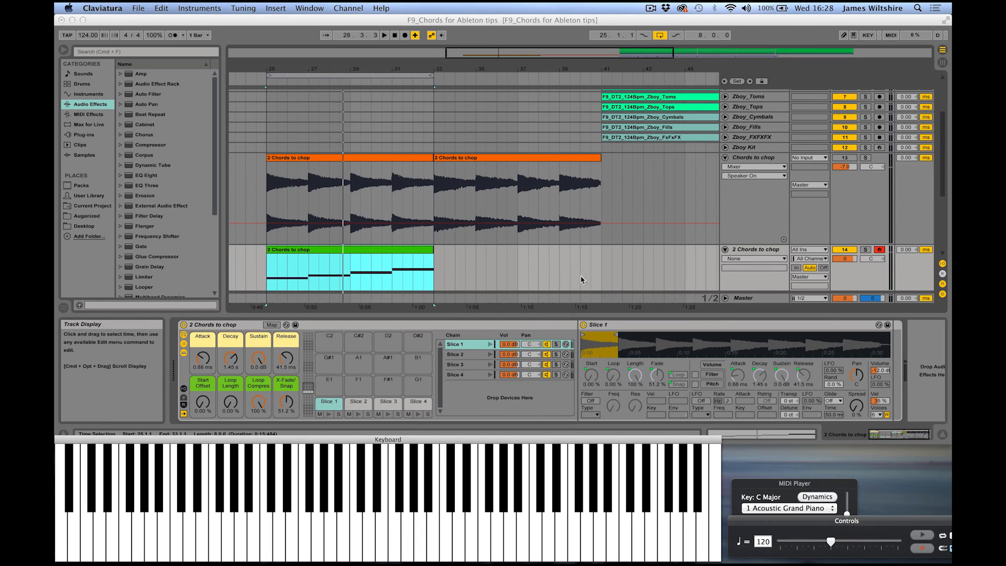
left_click_drag(485, 439, 489, 436)
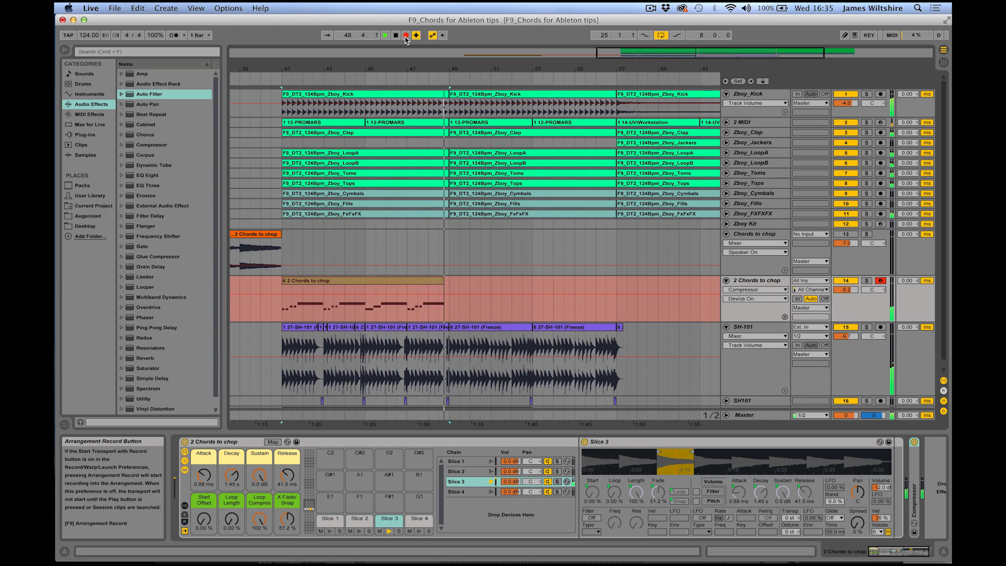
Quantize all the notes in the recorded 2 Chords to chop MIDI clip.
left_click(561, 452)
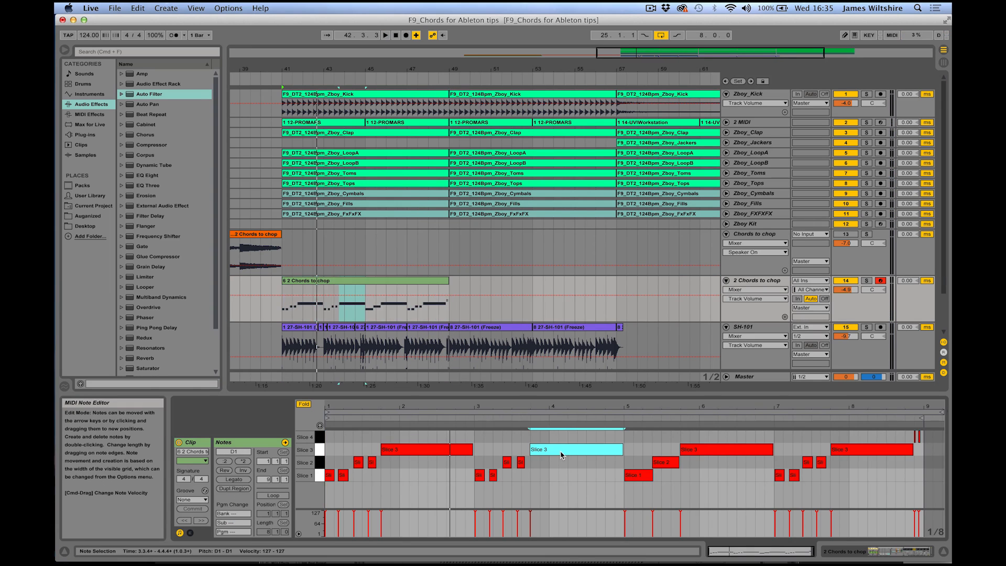
key("super+a")
right_click(560, 452)
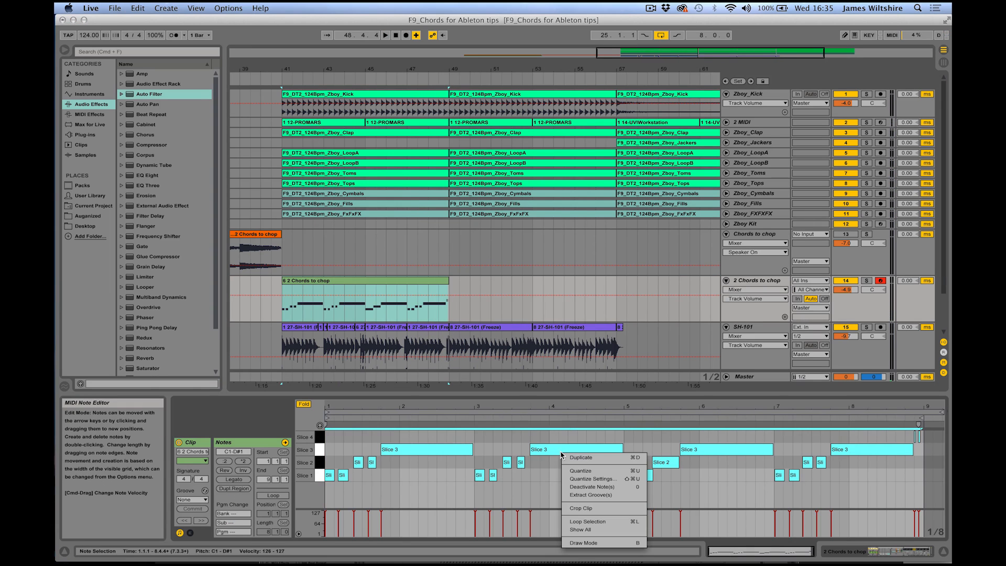
left_click(581, 470)
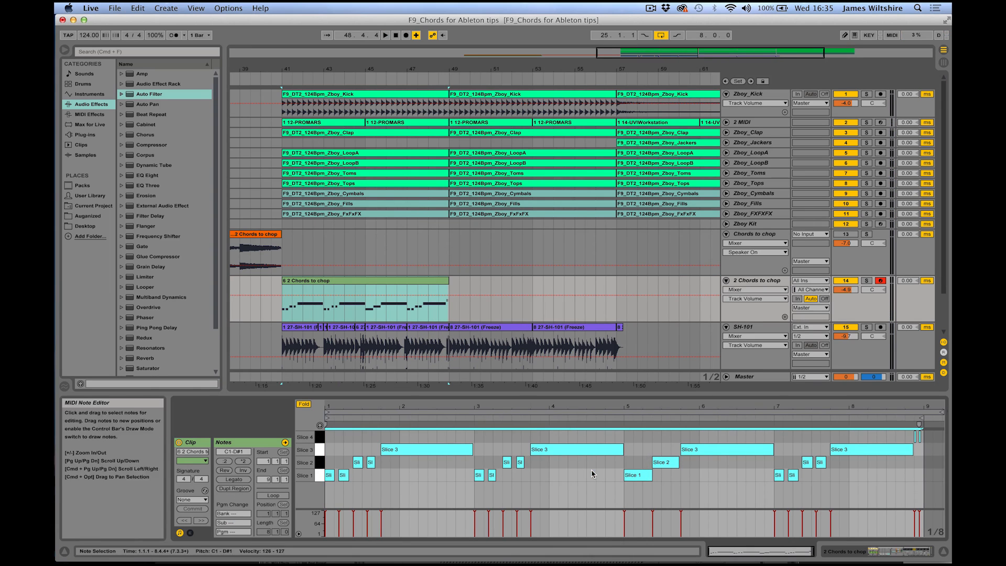
Apply an MPC 16 groove to the recorded 2 Chords to chop clip and play the arrangement.
left_click(201, 499)
left_click(202, 518)
left_click(426, 280)
key("space")
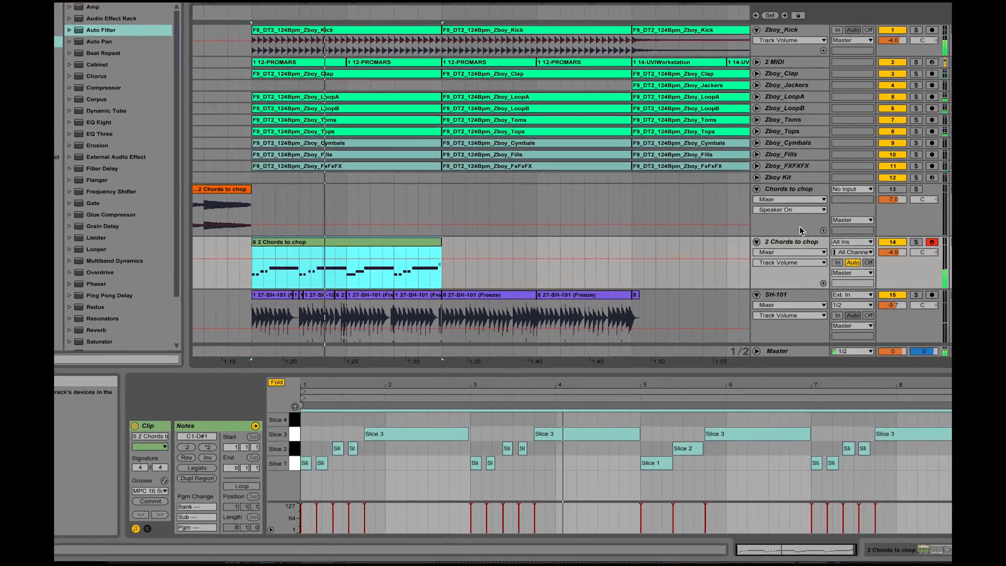
Show the device chain of the 2 Chords to chop MIDI track.
double_click(796, 242)
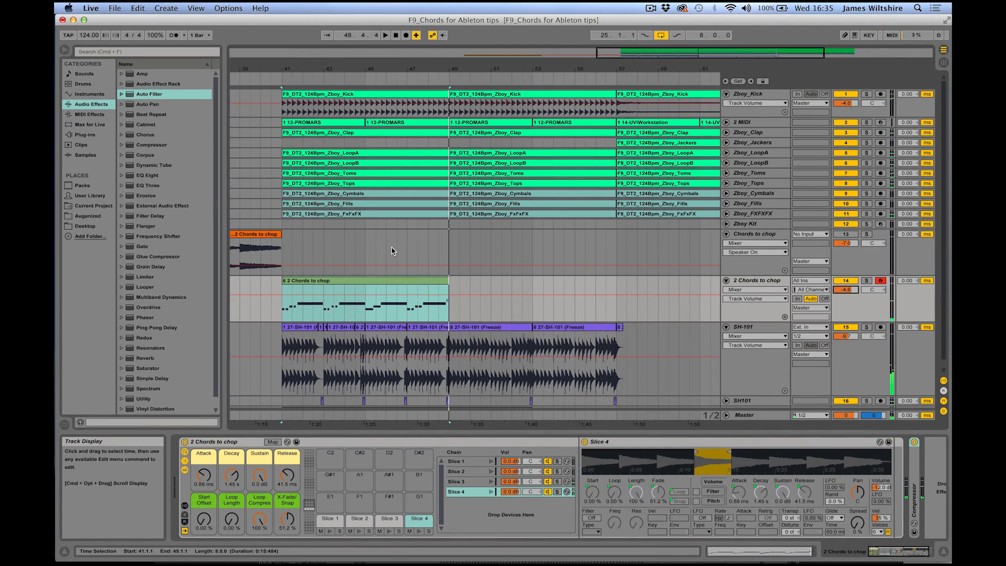
scroll(433, 275, "left", 1)
left_click(386, 282)
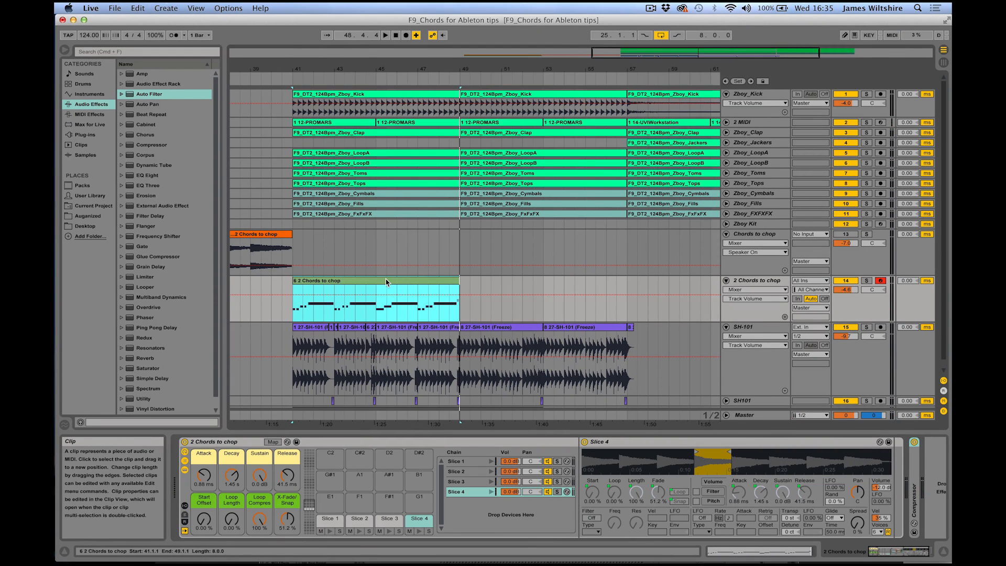
scroll(386, 282, "left", 2)
left_click(744, 281)
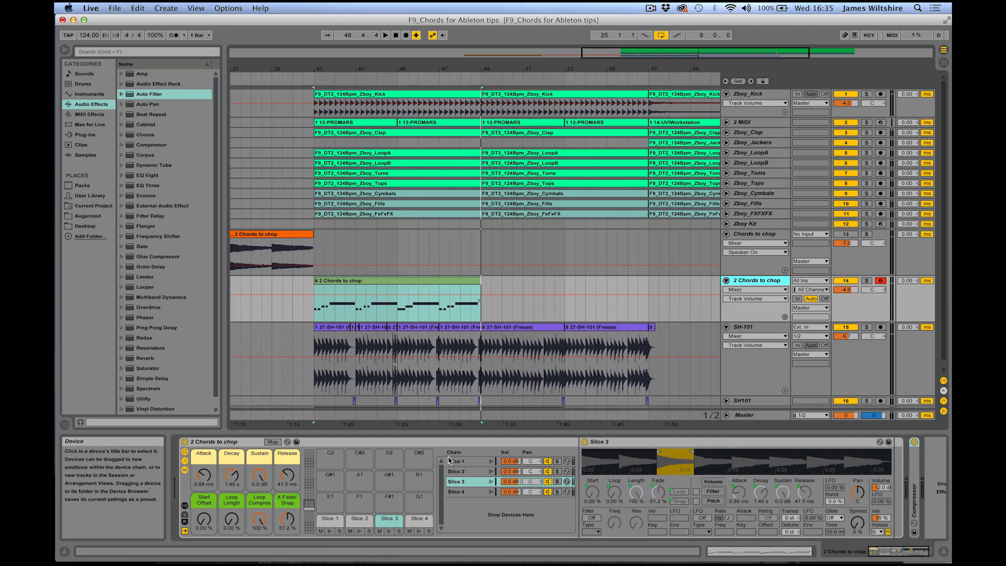
Open the Slice 1 chain and try to shift the sample start point in its sampler.
left_click(456, 462)
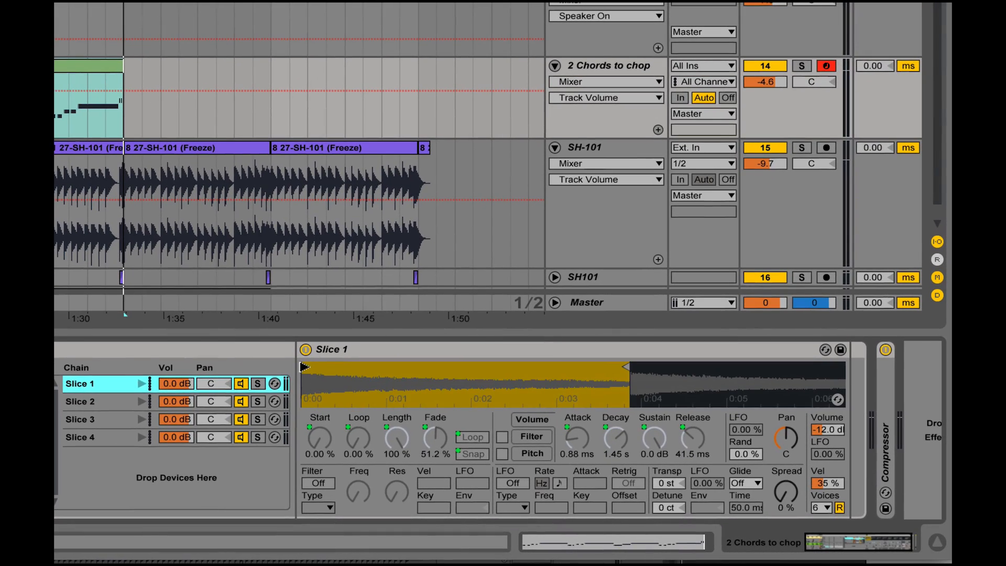
mouse_move(304, 367)
left_mouse_down()
mouse_move(333, 368)
mouse_move(309, 363)
left_mouse_up()
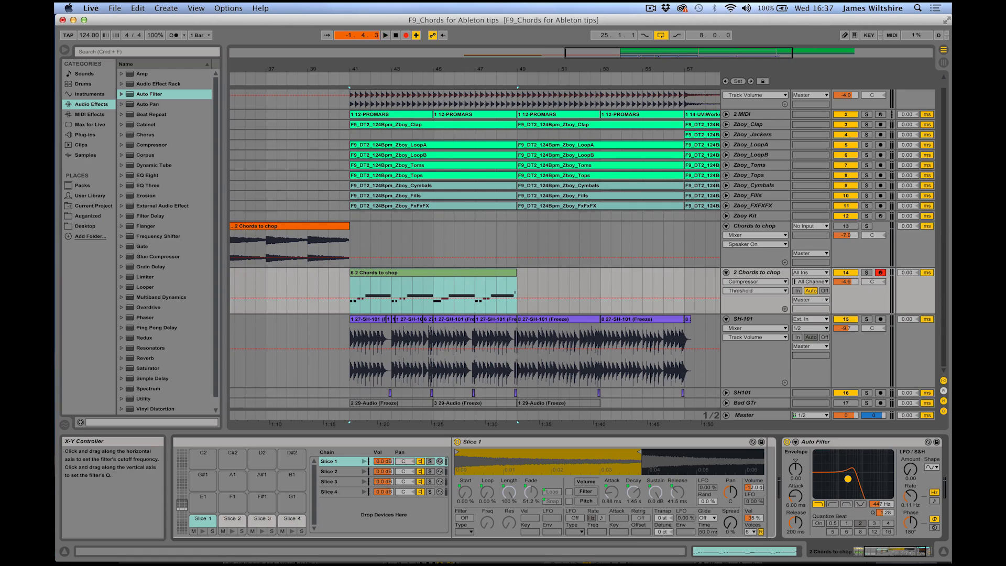
Record Auto Filter frequency and resonance automation on the 2 Chords to chop track by sweeping the filter during playback.
left_click_drag(847, 478, 857, 478)
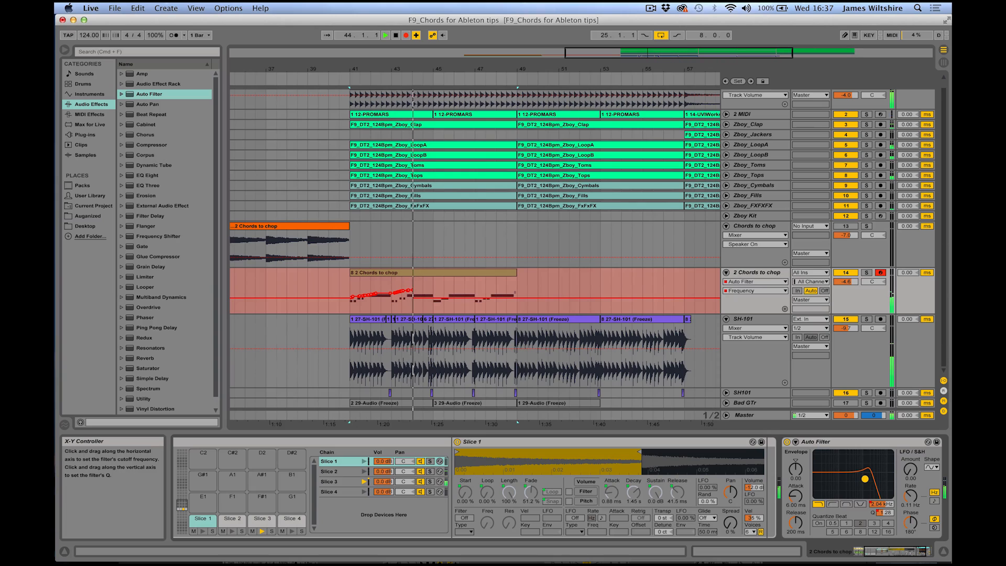
mouse_move(866, 478)
left_mouse_down()
mouse_move(880, 479)
mouse_move(850, 472)
left_mouse_up()
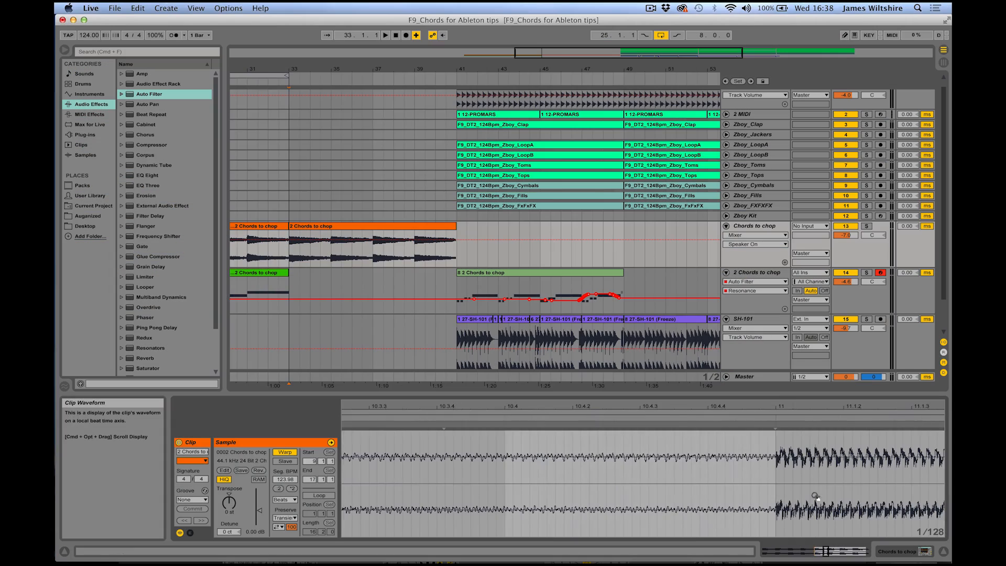
Add warp markers at the start of each chord in the 2 Chords to chop audio clip.
double_click(775, 425)
mouse_move(817, 521)
left_mouse_down()
mouse_move(857, 494)
mouse_move(661, 493)
mouse_move(809, 486)
mouse_move(809, 516)
left_mouse_up()
double_click(801, 425)
Slice the 2 Chords to chop clip to a new MIDI track, one slice per warp marker, with the Built-in slicing preset.
right_click(332, 226)
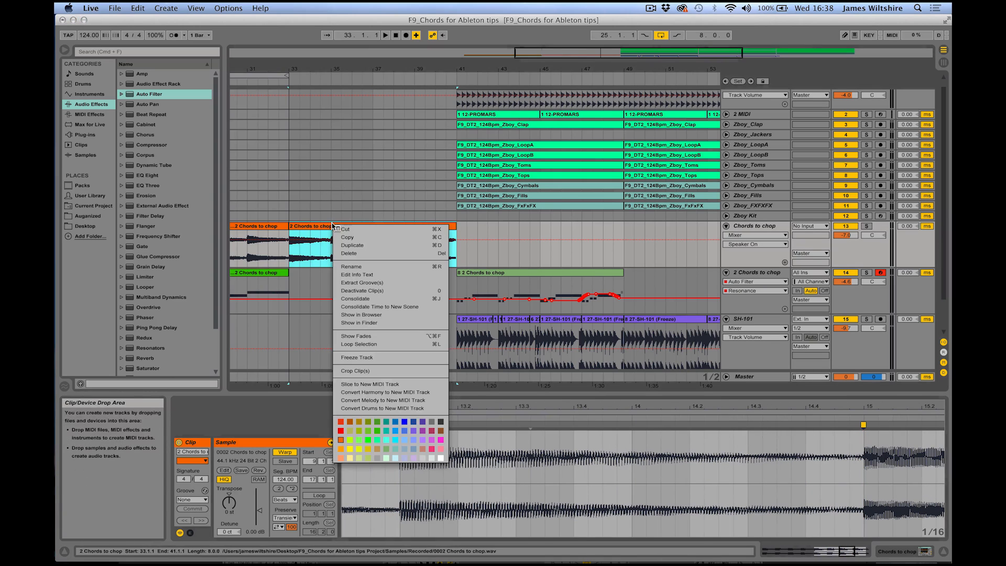
left_click(388, 385)
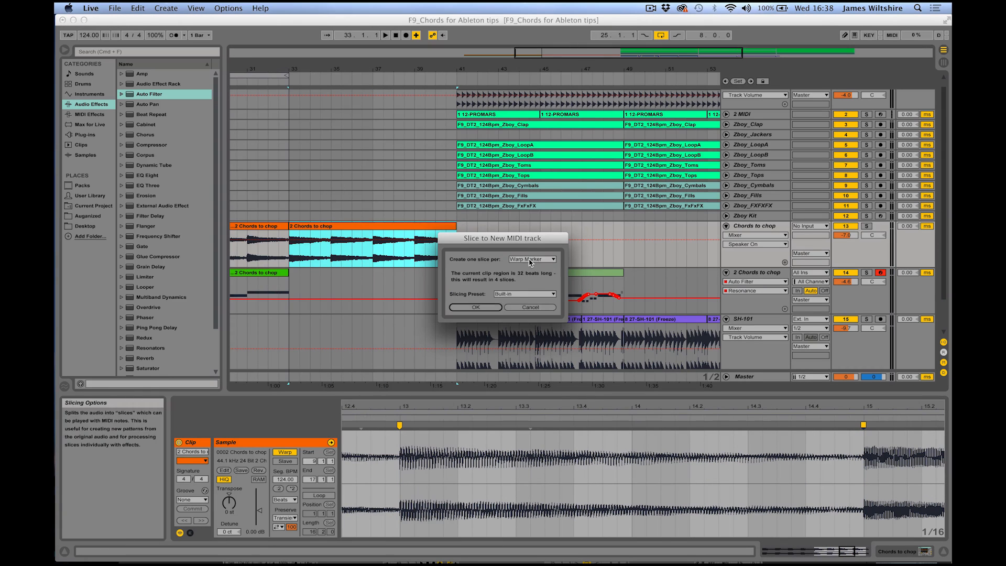
left_click(521, 294)
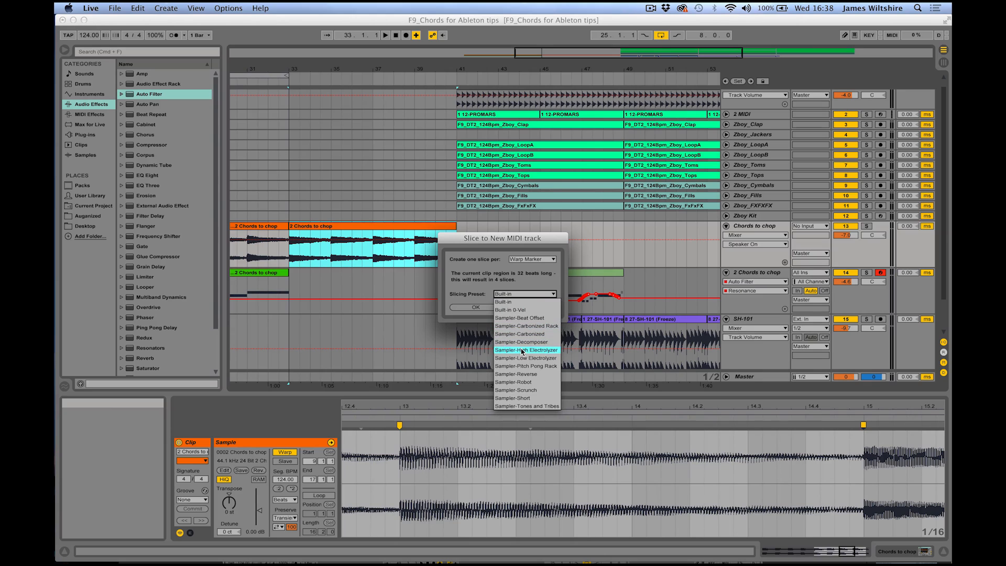
left_click(509, 302)
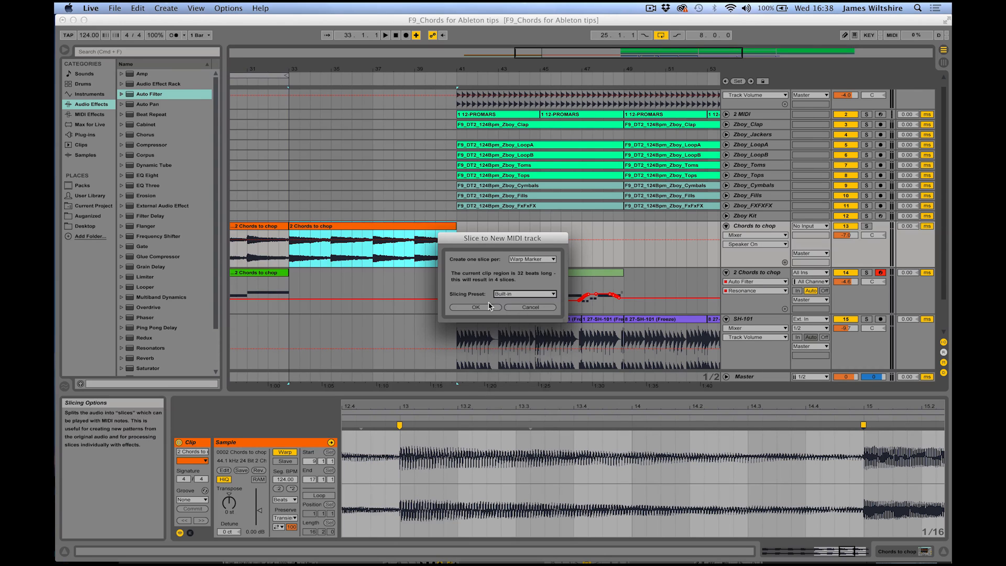
left_click(475, 307)
Clear the generated clip from the new sliced track, record a new chord-slice part from bar 49, and play it back.
left_click(294, 286)
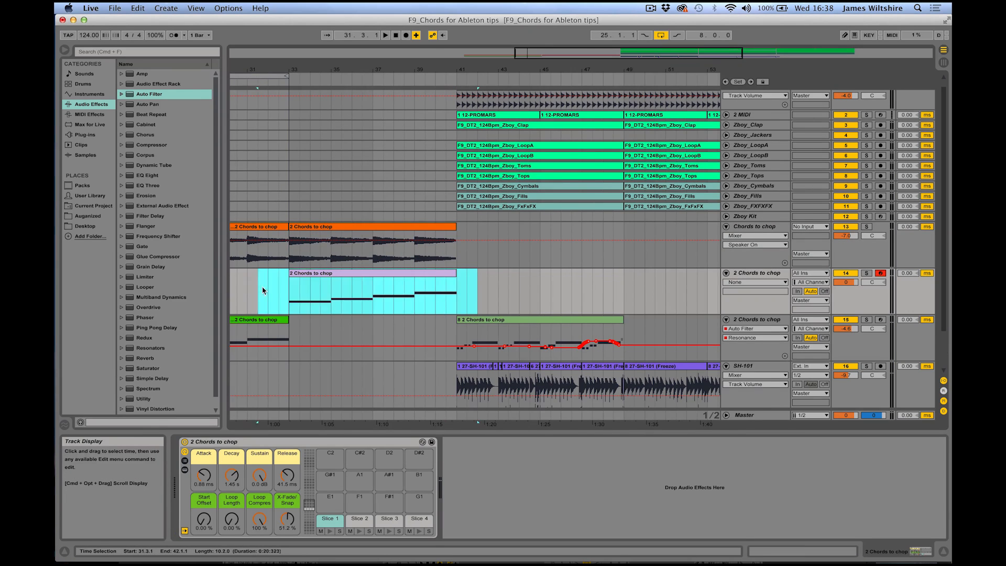
scroll(262, 286, "right", 6)
left_click_drag(452, 283, 533, 282)
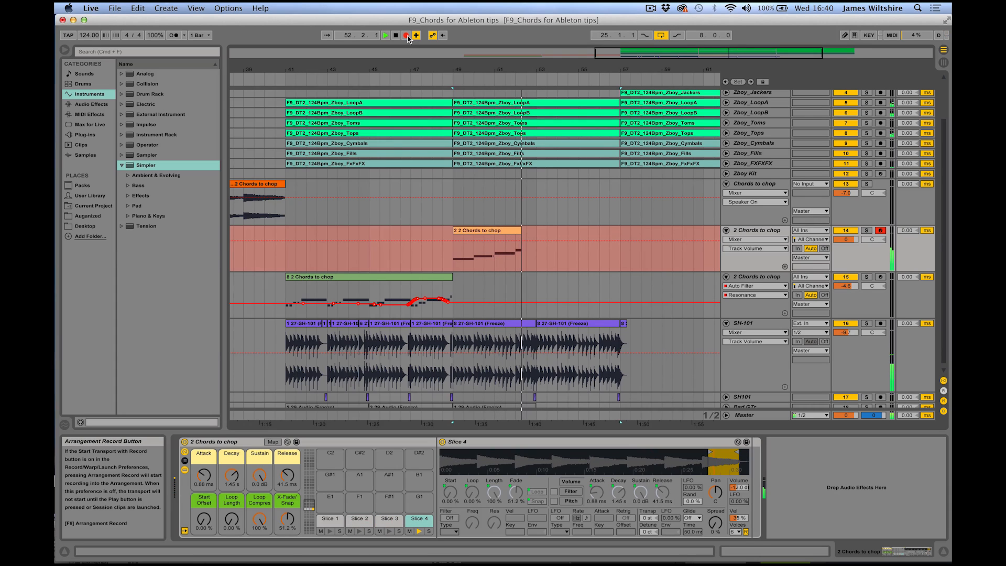
key("space")
key("space")
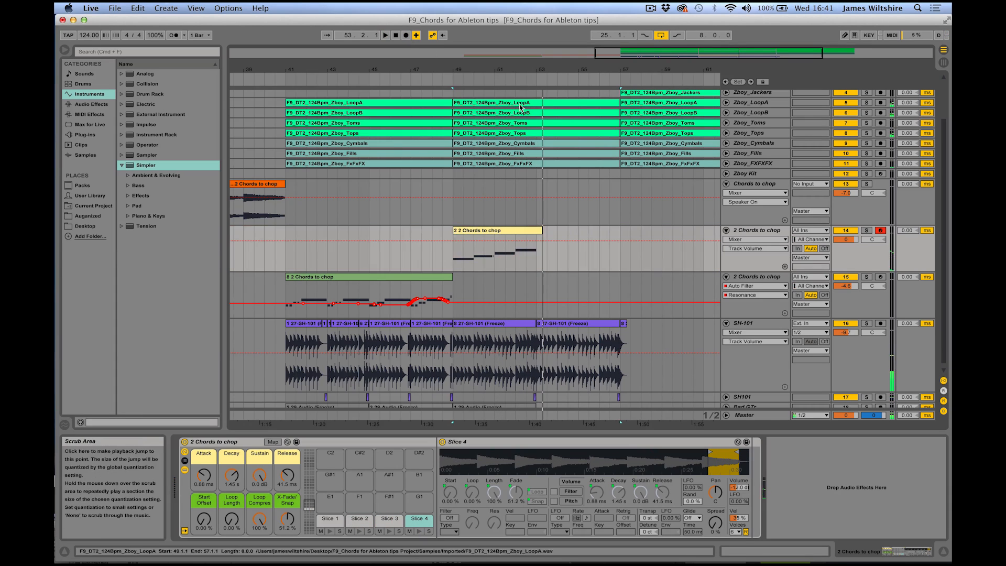
Trim the excess off the recorded 2 Chords to chop clip so it ends at bar 53.
mouse_move(548, 264)
left_mouse_down()
mouse_move(530, 236)
mouse_move(537, 248)
left_mouse_up()
left_click(530, 233)
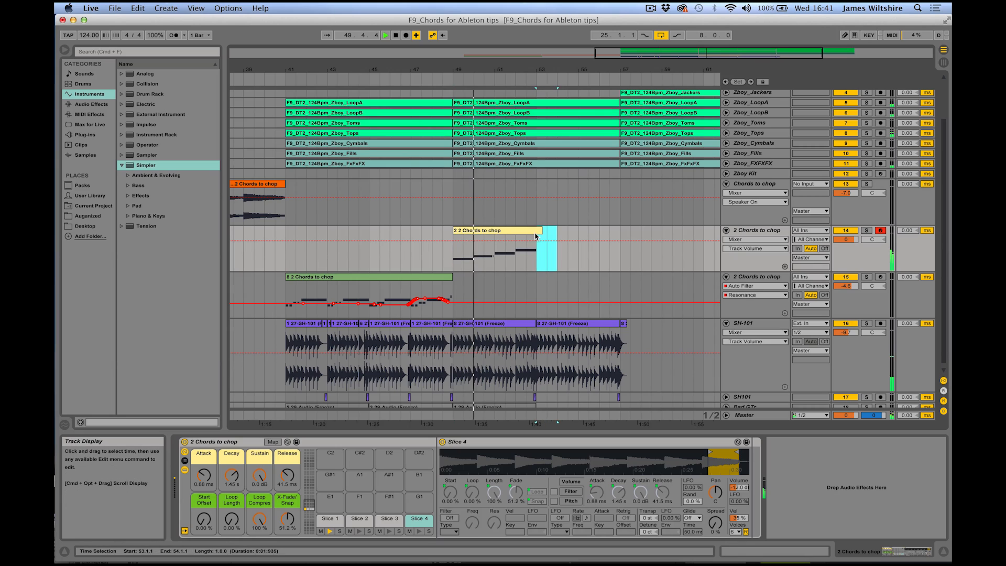
key("Delete")
Quantize all notes in the recorded 2 Chords to chop clip and apply the MPC 16 Swing-59 groove.
double_click(530, 230)
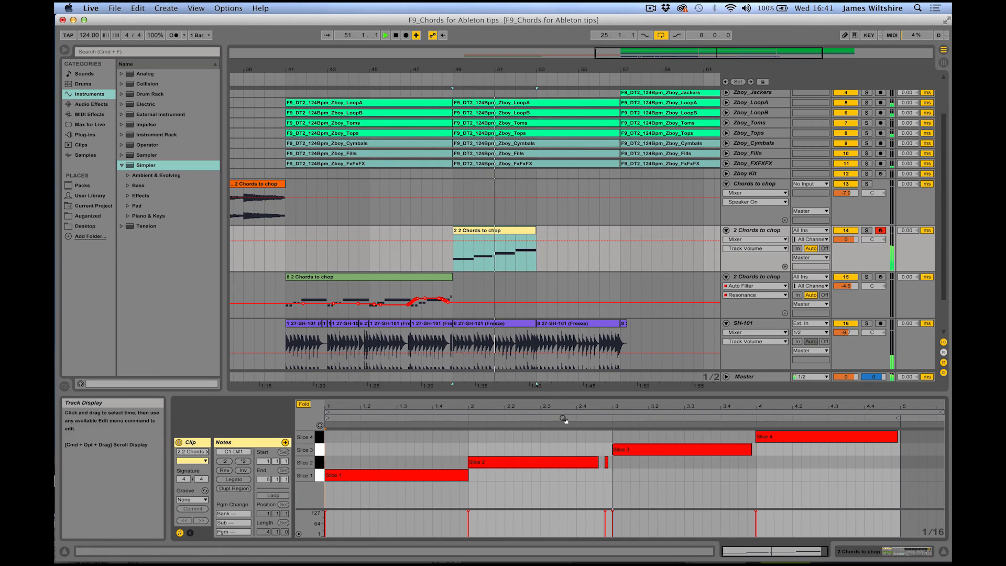
key("super+a")
right_click(633, 451)
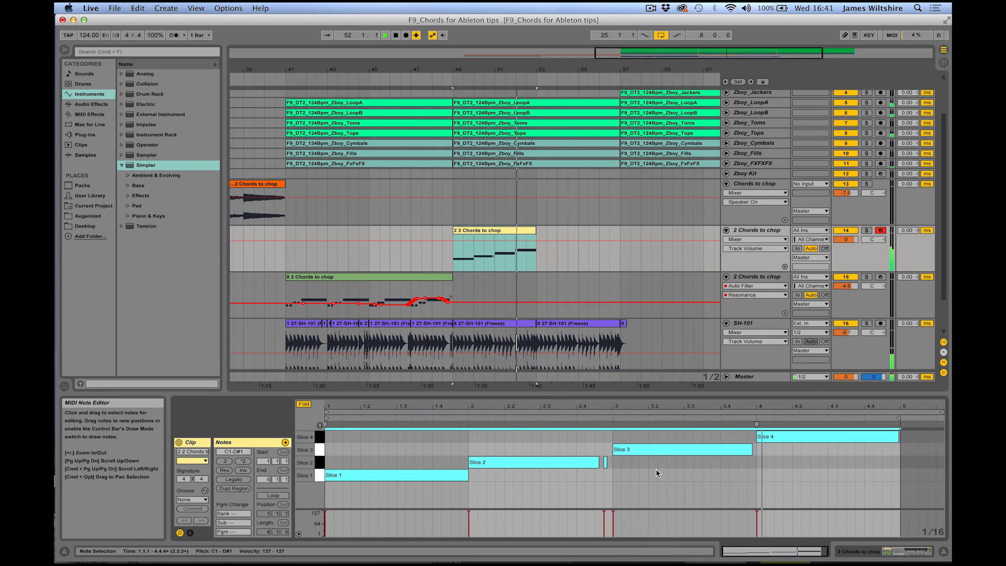
left_click(652, 469)
left_click(204, 499)
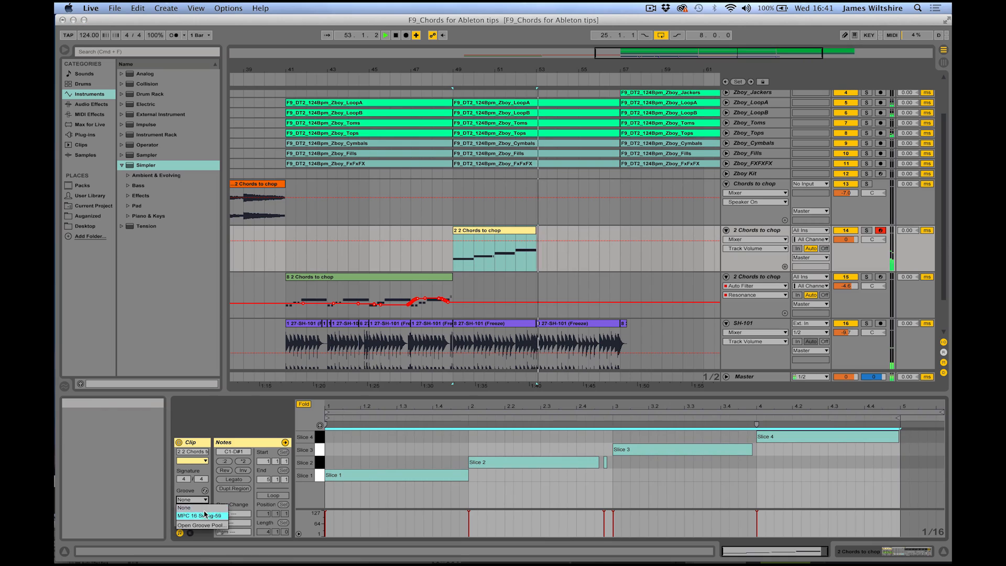
left_click(199, 516)
Set the sidechain Compressor's threshold to -23.2 dB and release to 41.1 ms, and add a Saturator after it.
left_click(765, 239)
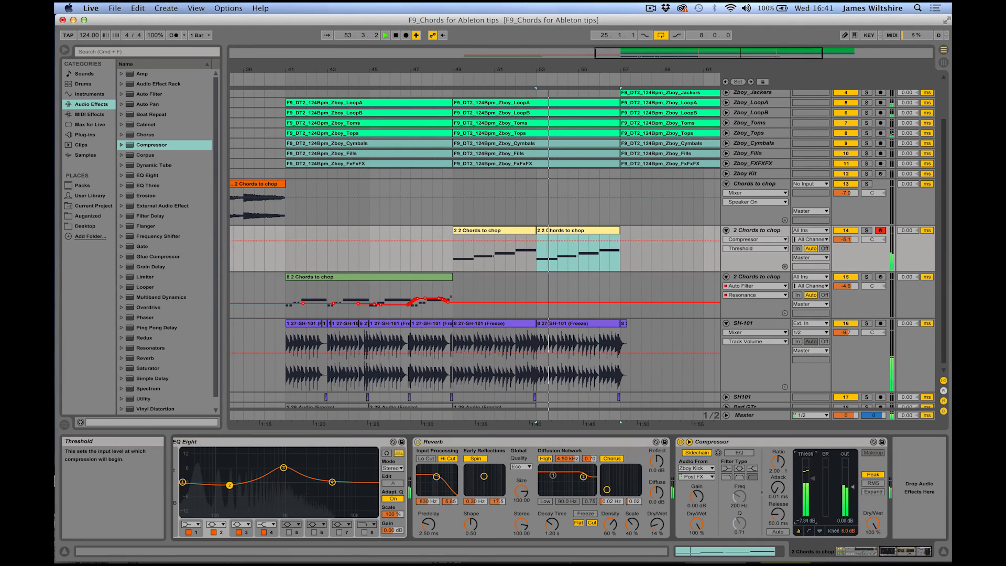
left_click_drag(812, 478, 777, 517)
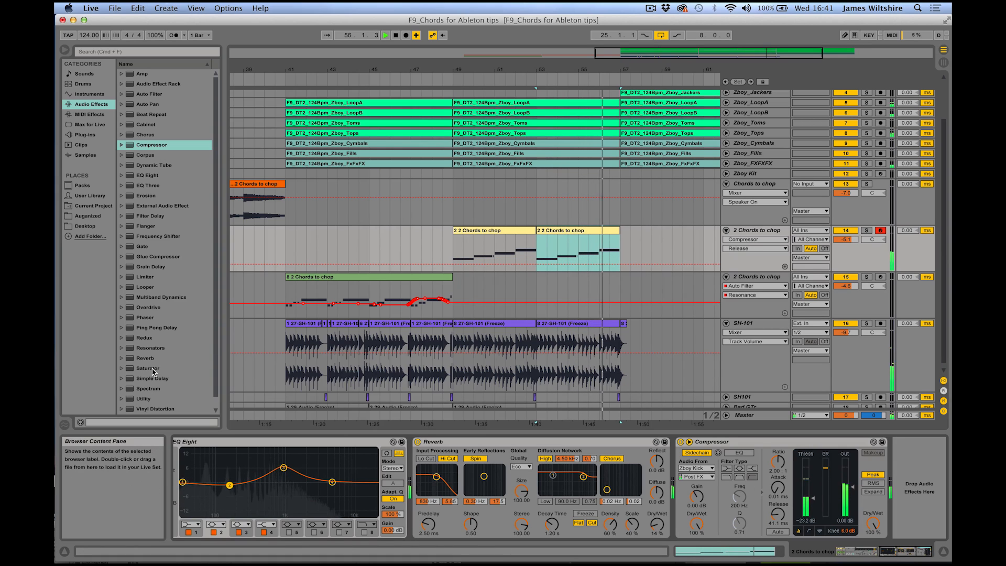
left_click_drag(148, 368, 922, 461)
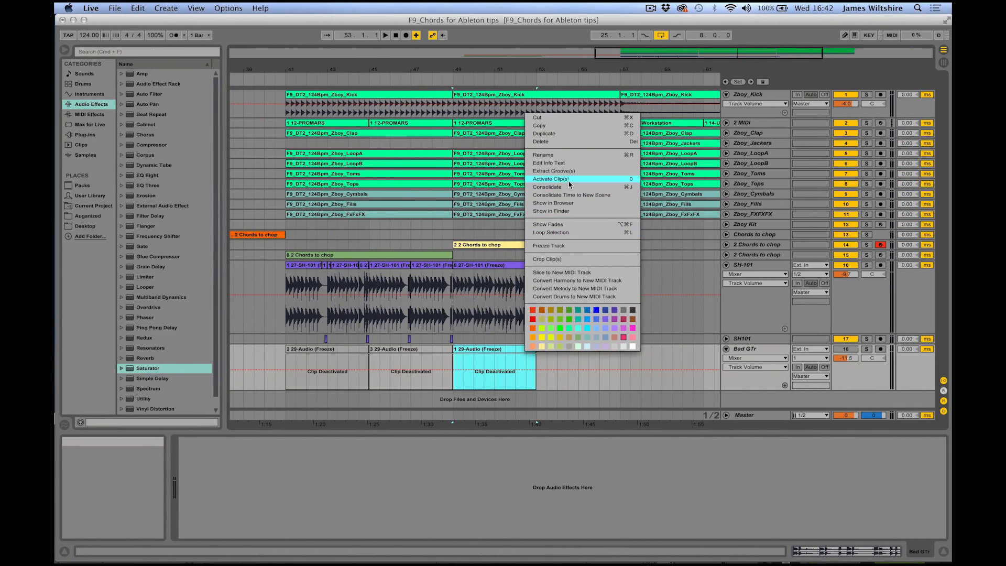
Activate the deactivated 29-Audio (Freeze) clip at bar 49 and switch on its Bad GTr track.
left_click(560, 187)
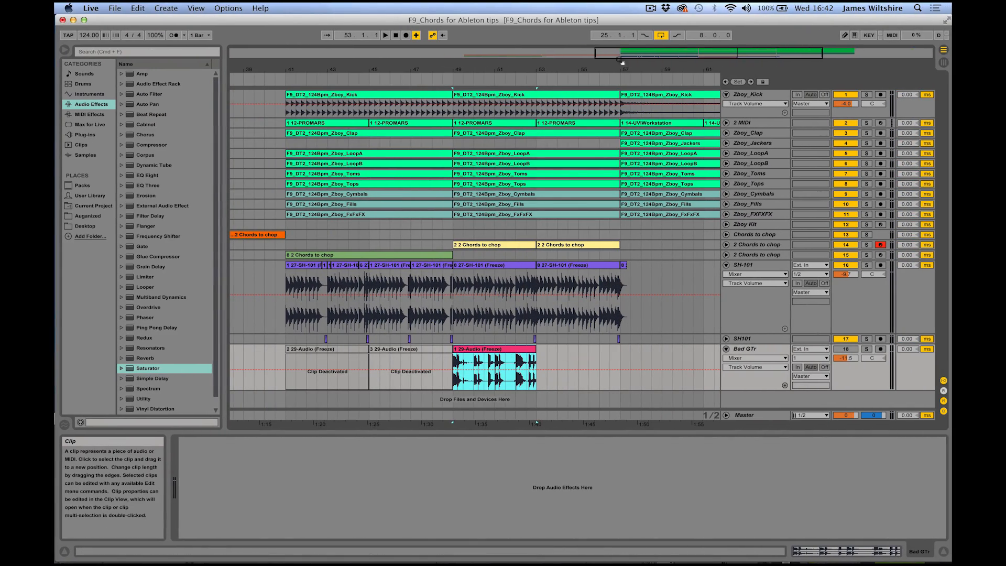
left_click_drag(712, 54, 712, 82)
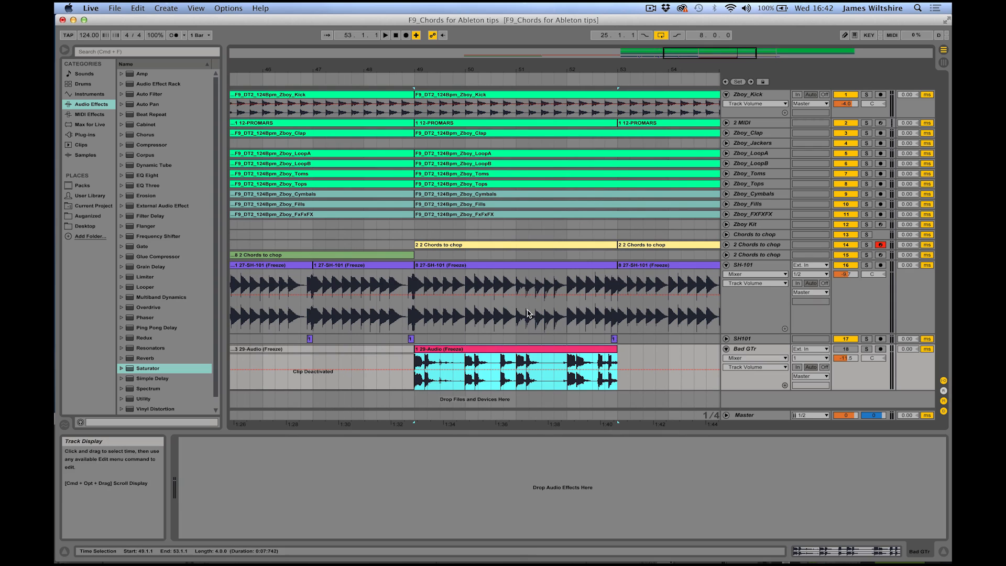
left_click(847, 350)
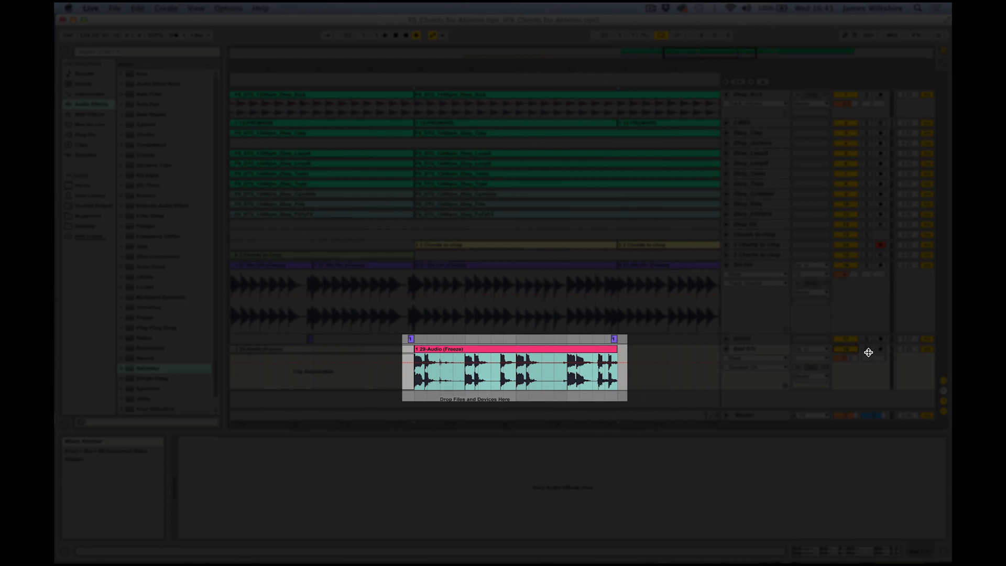
Audition the Bad GTr track soloed and then together with the rest of the arrangement.
left_click(867, 349)
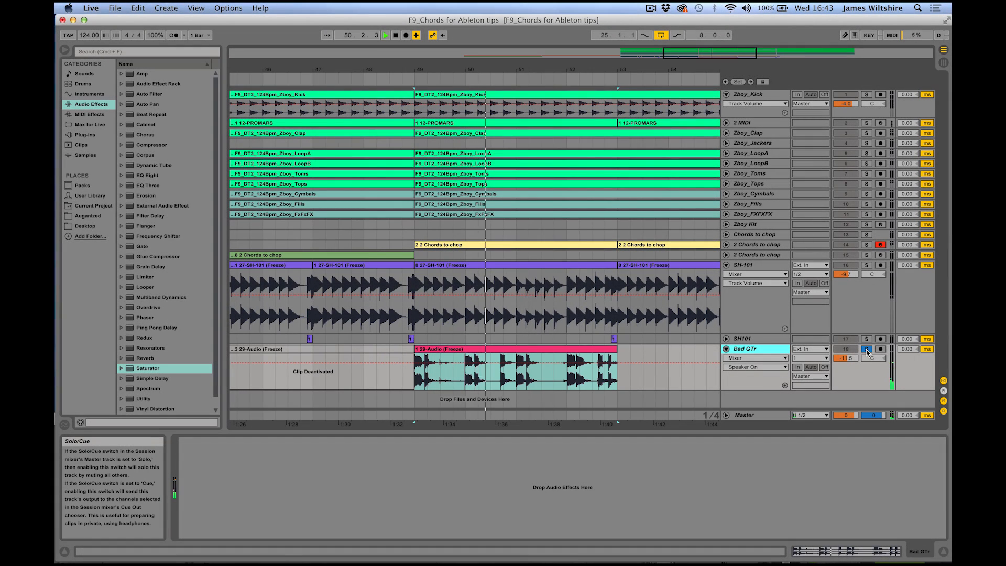
left_click(866, 349)
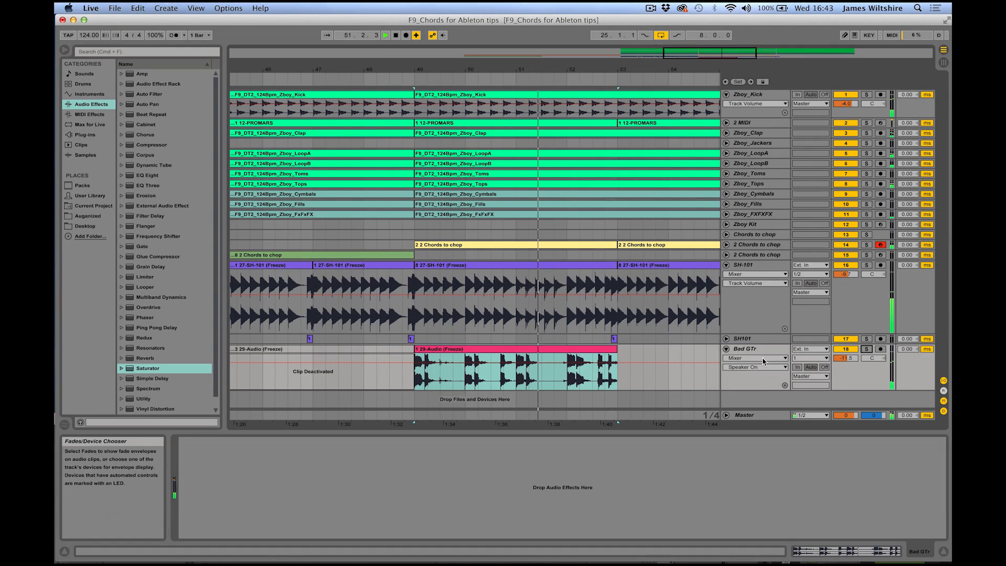
left_click(747, 350)
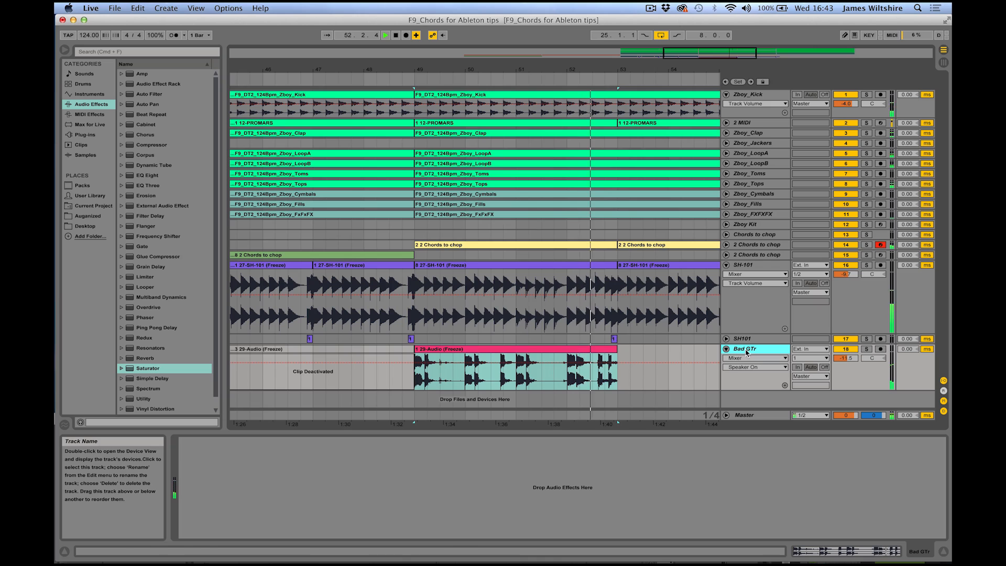
left_click(571, 355)
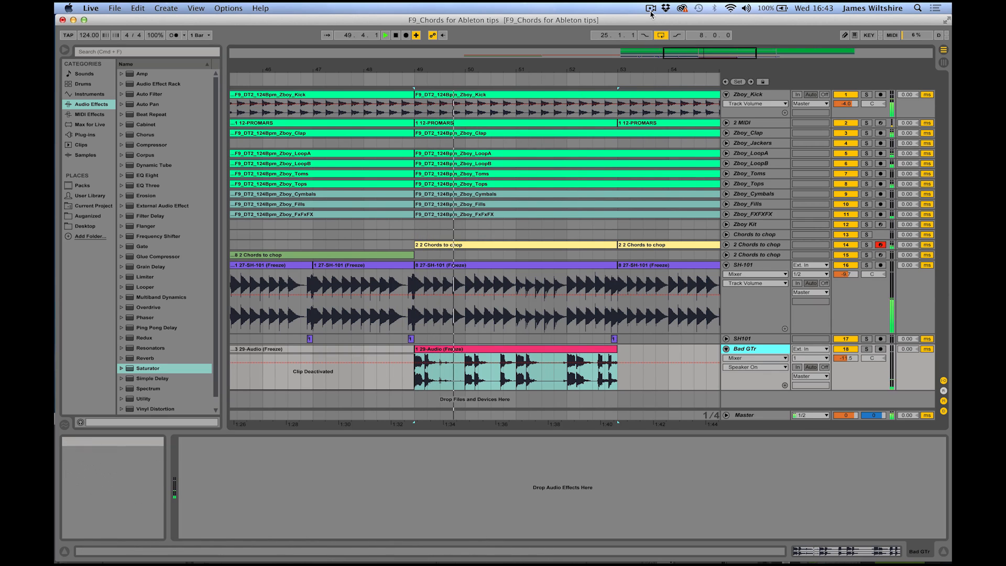
Slice the 1 29-Audio (Freeze) guitar clip to a new MIDI track, one slice per warp marker, with the Built-in preset.
double_click(463, 350)
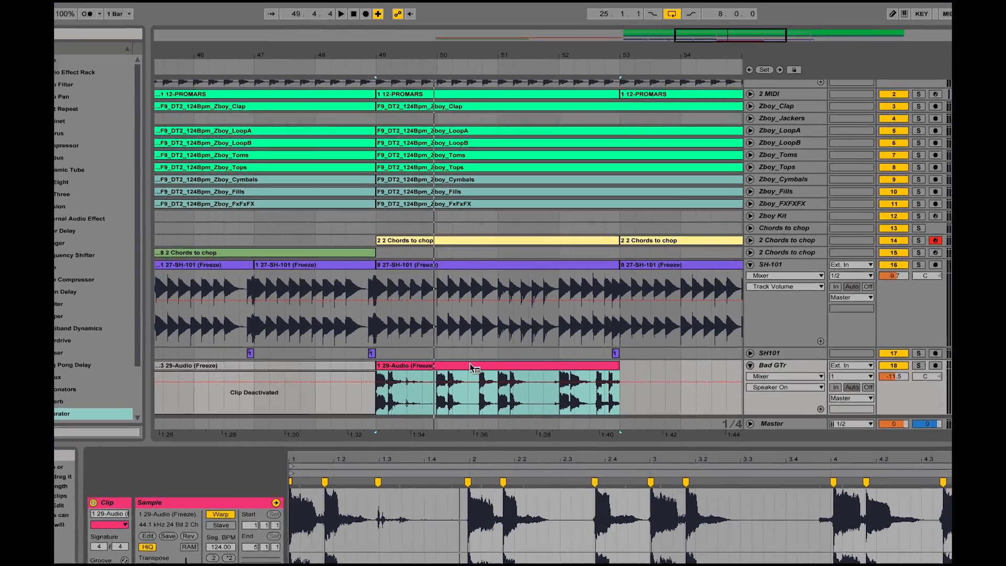
right_click(493, 328)
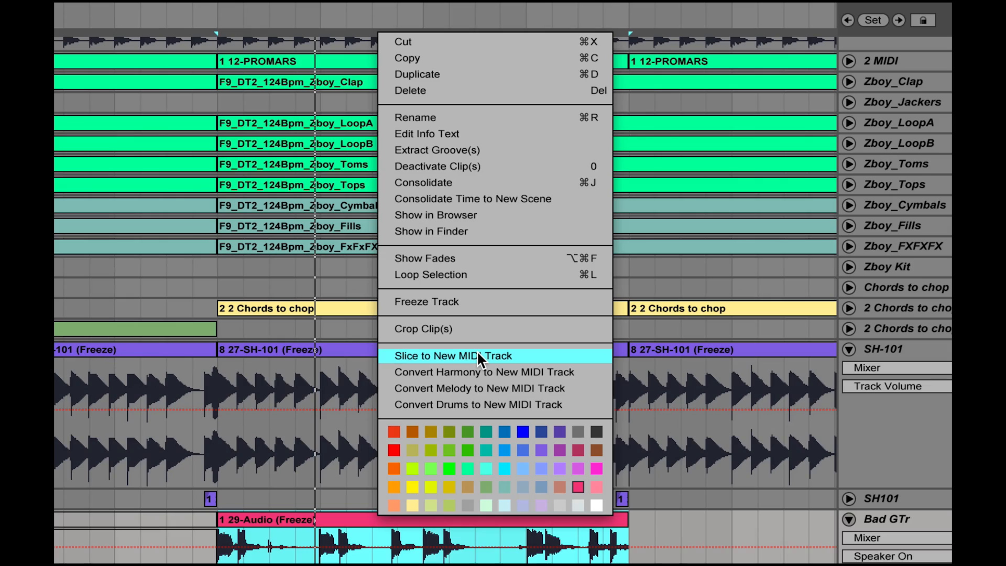
left_click(477, 355)
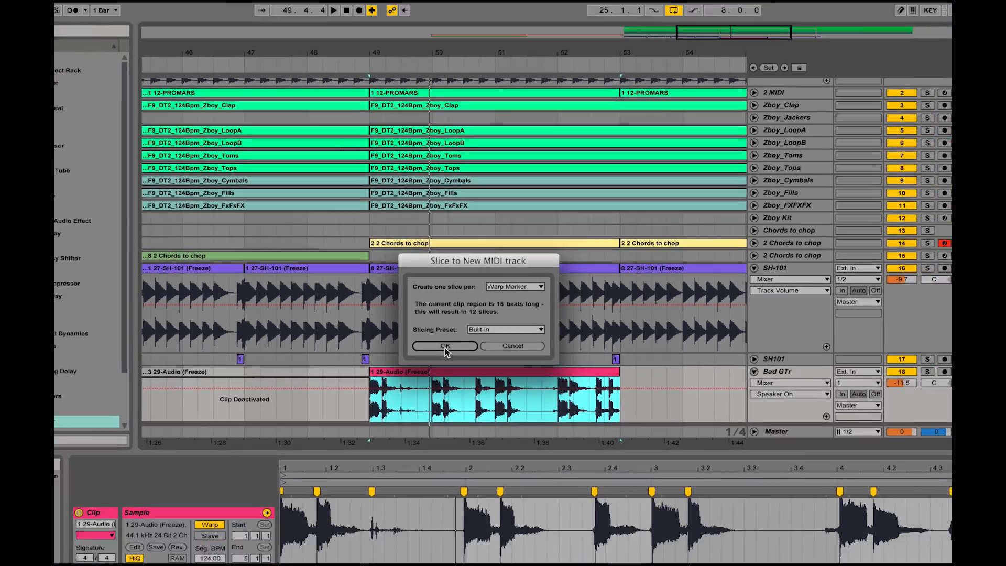
left_click(343, 476)
Move the Bad GTr track to the top of the arrangement, folded, and clear the generated clip from the new guitar slice track.
left_click_drag(773, 122, 730, 97)
left_click(726, 96)
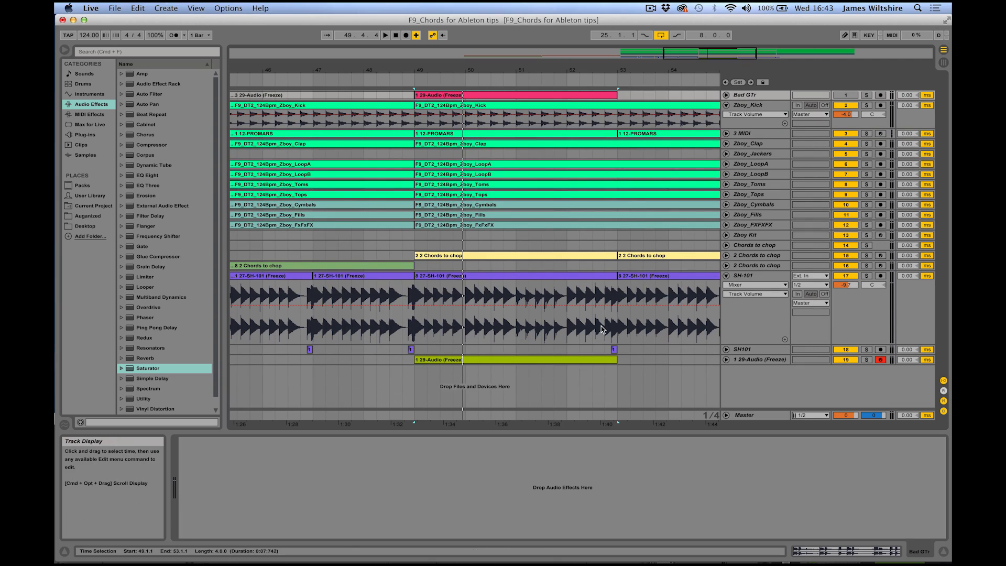
left_click(596, 359)
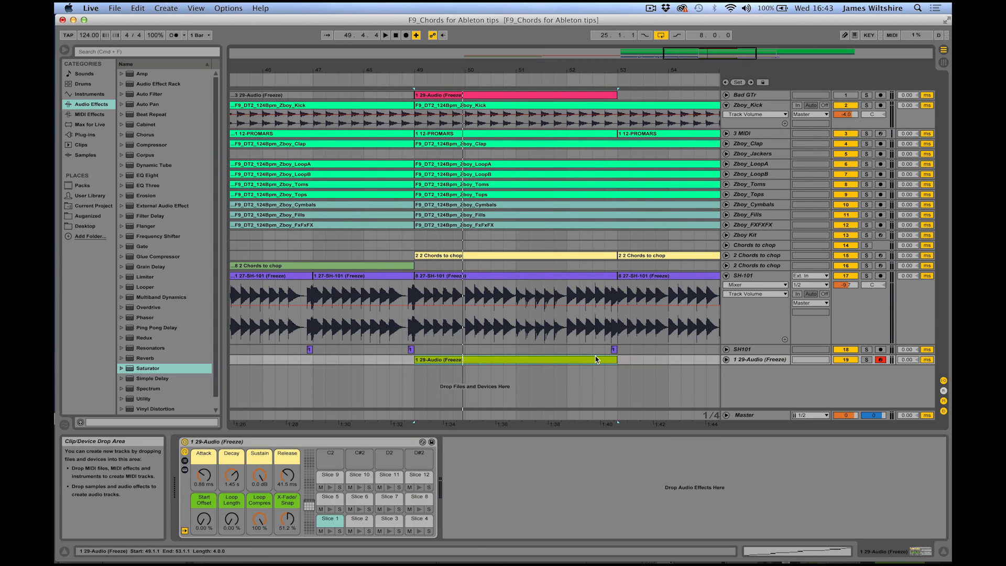
left_click(596, 360)
left_click_drag(415, 360, 585, 376)
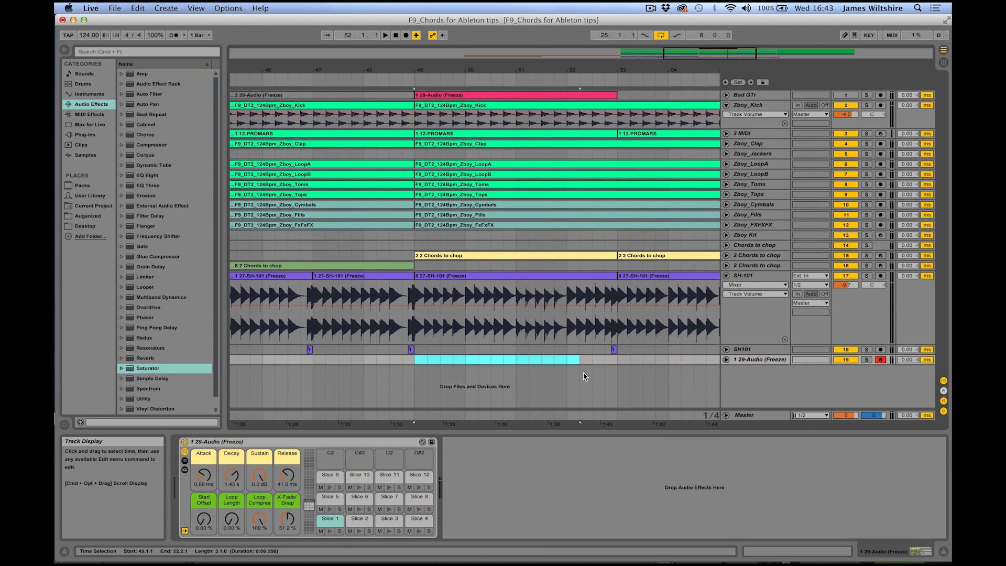
Record a new guitar-slice part on the 1 29-Audio (Freeze) track from bar 45 and trim its end to bar 53.
key("space")
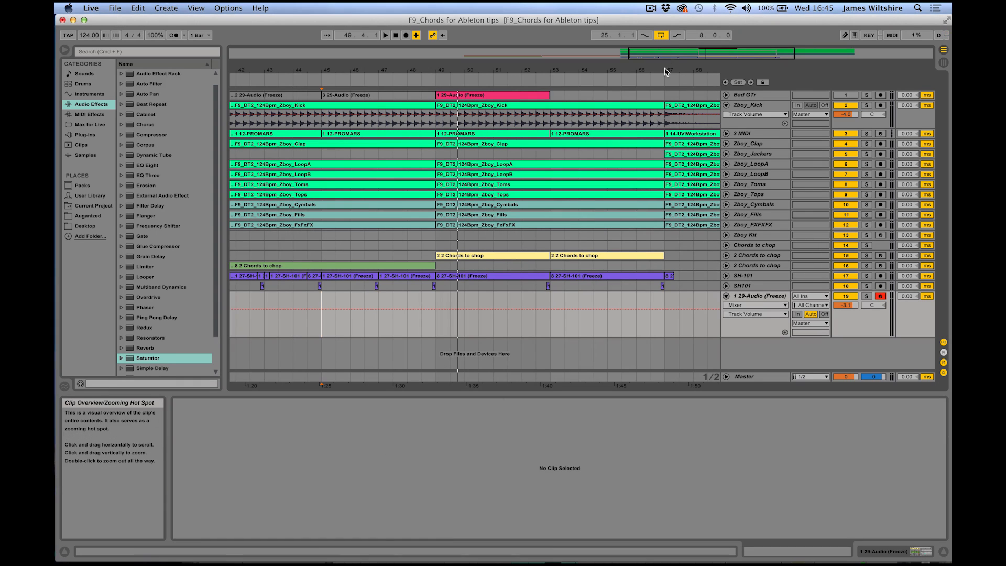
left_click_drag(685, 53, 687, 59)
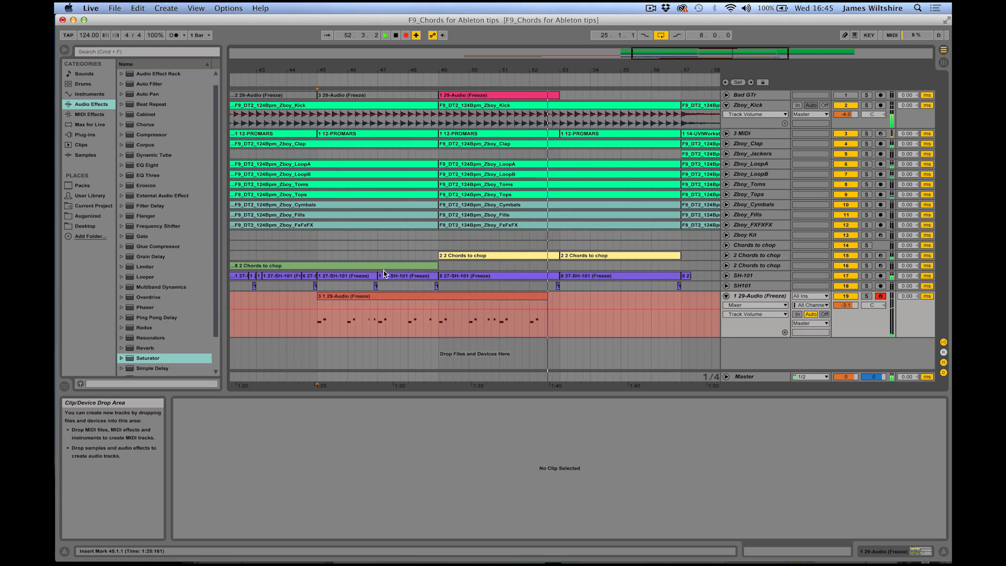
key("space")
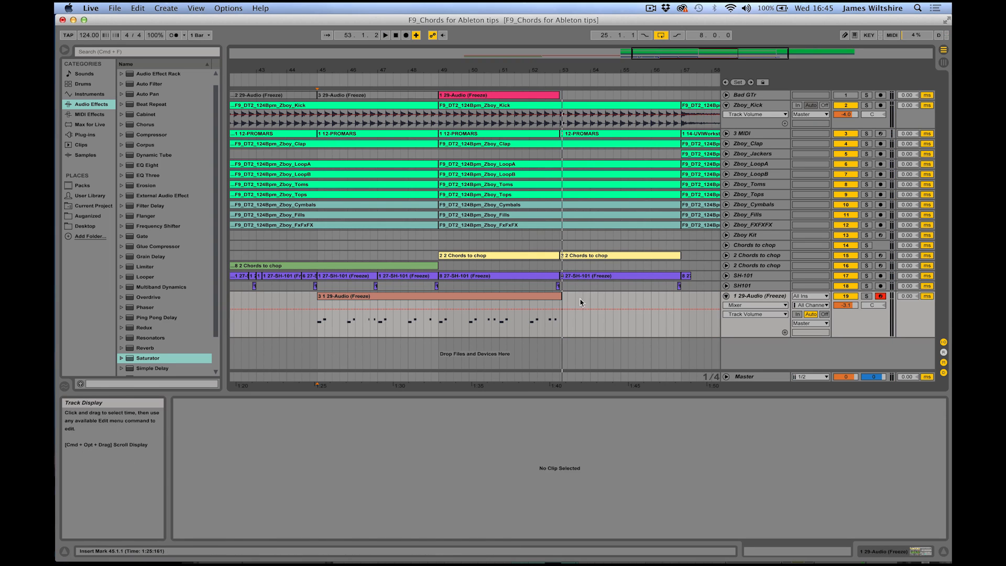
left_click_drag(574, 305, 557, 306)
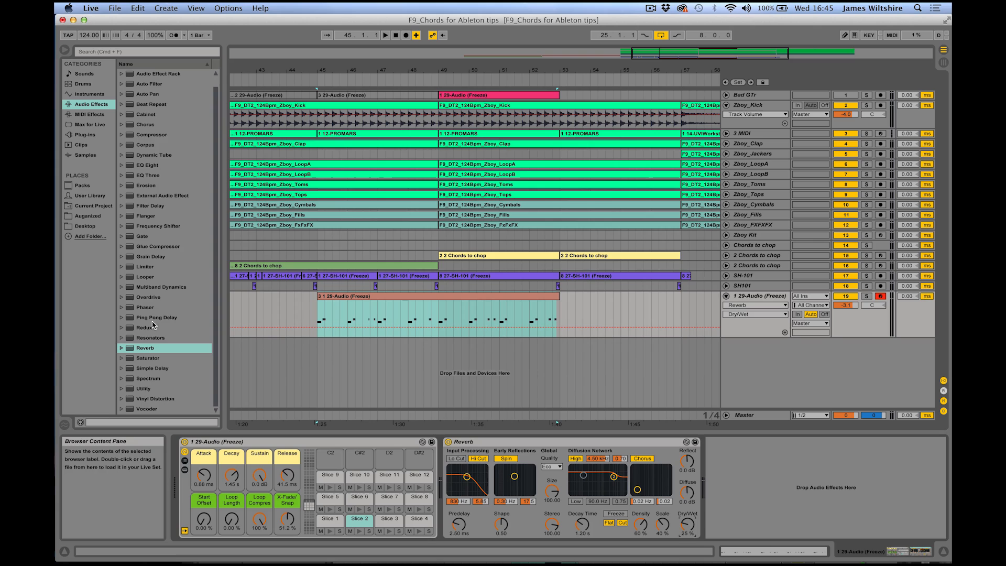
Add a Ping Pong Delay after the Reverb on the guitar slice track, with 32% feedback and 25% dry/wet.
left_click_drag(152, 321, 352, 403)
double_click(179, 327)
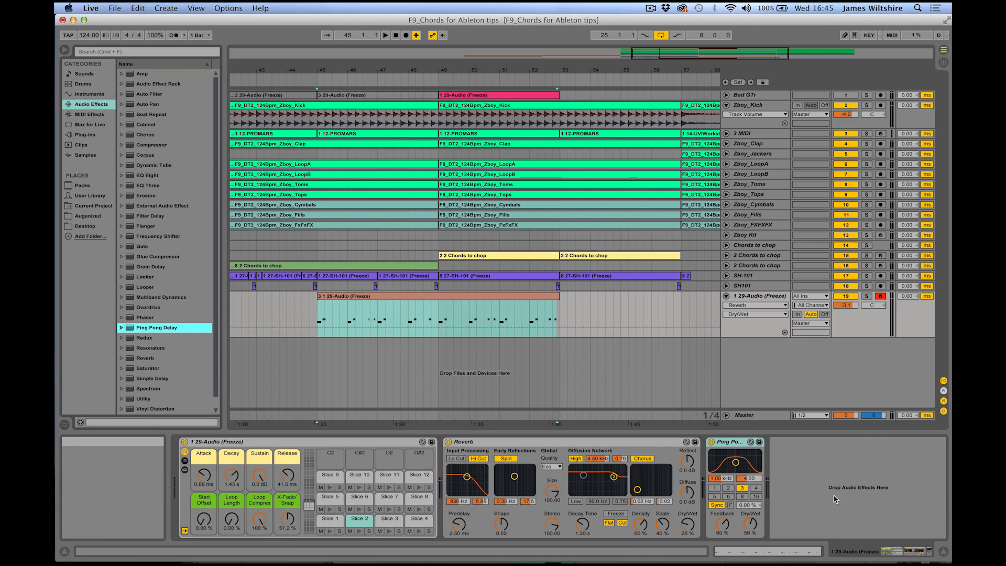
left_click_drag(749, 524, 723, 555)
Set the Reverb's dry/wet to 26% and the 1 29-Audio (Freeze) track volume to -2.7 dB.
left_click_drag(687, 528, 687, 529)
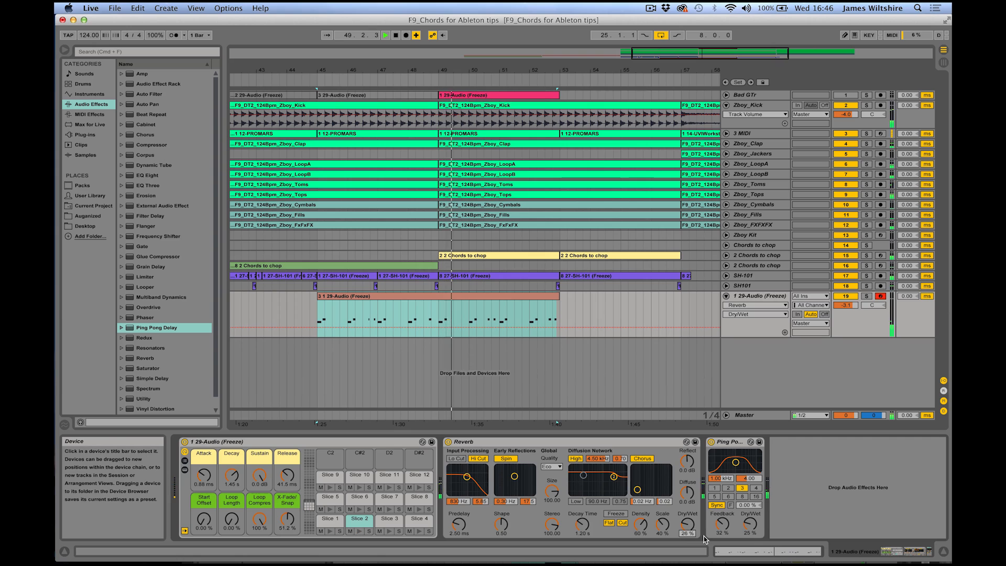
left_click(759, 296)
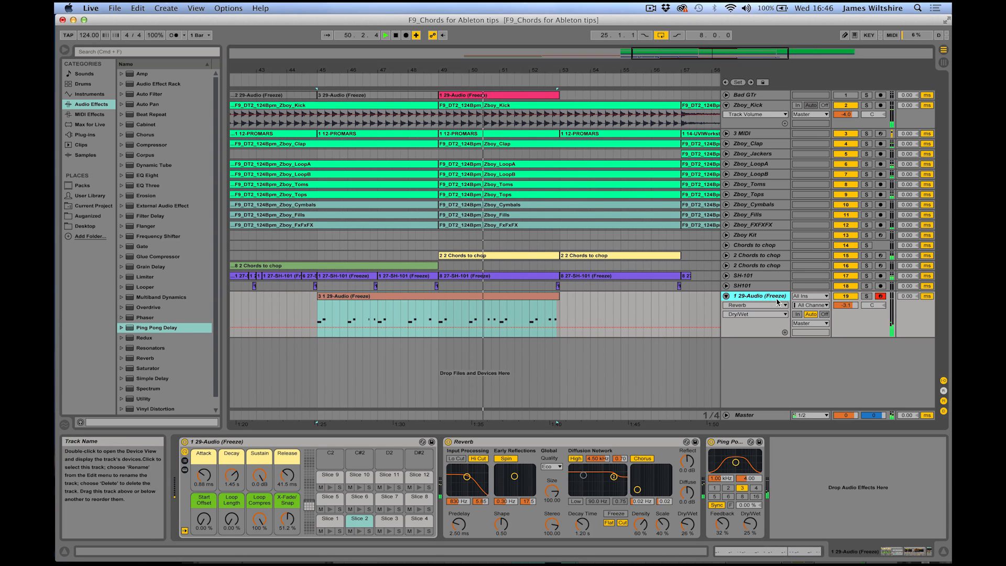
left_click_drag(856, 309, 856, 306)
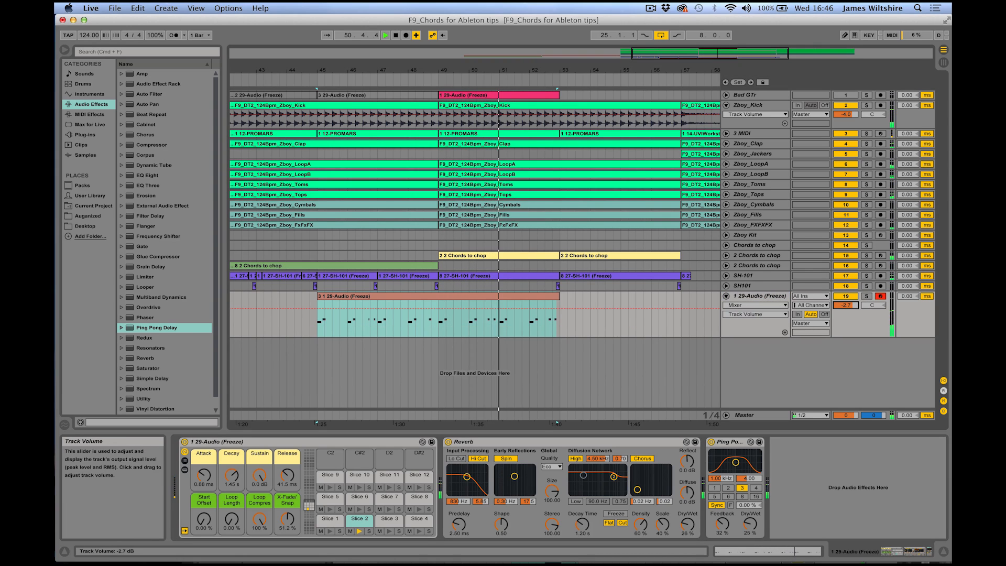
Fold the guitar slice track and group the tracks from 2 Chords to chop through SH101.
left_click(726, 296)
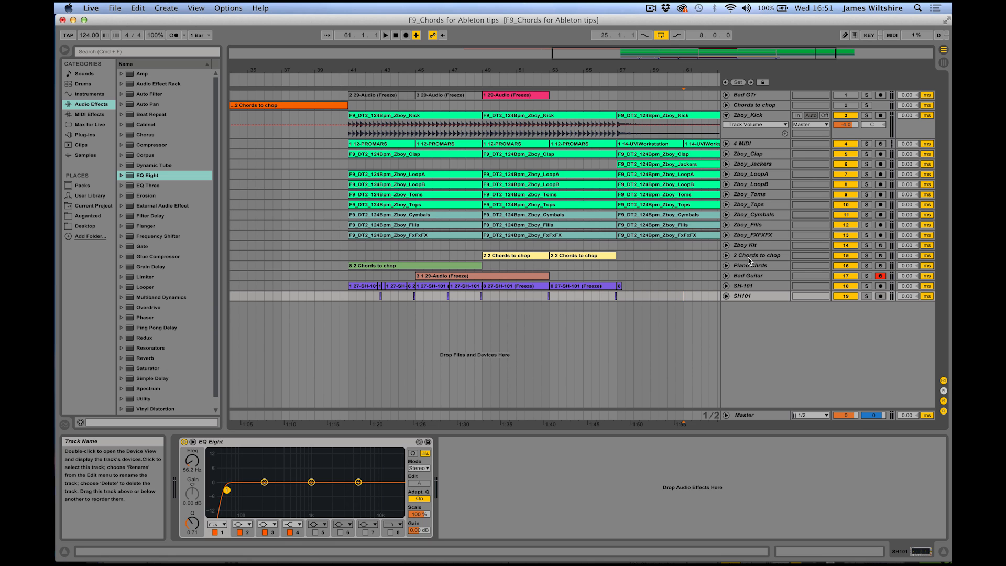
left_click(746, 256)
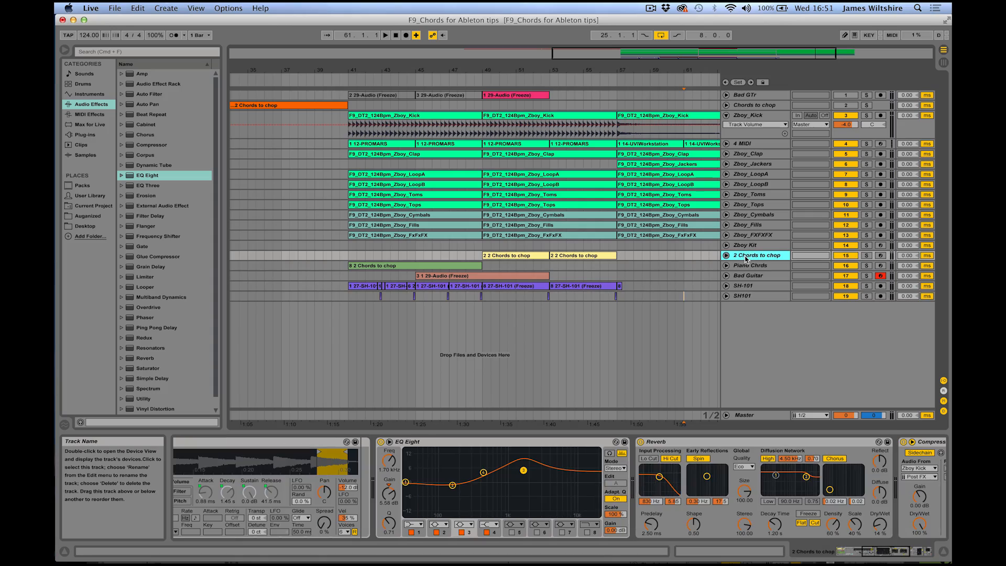
left_click(746, 297, "shift")
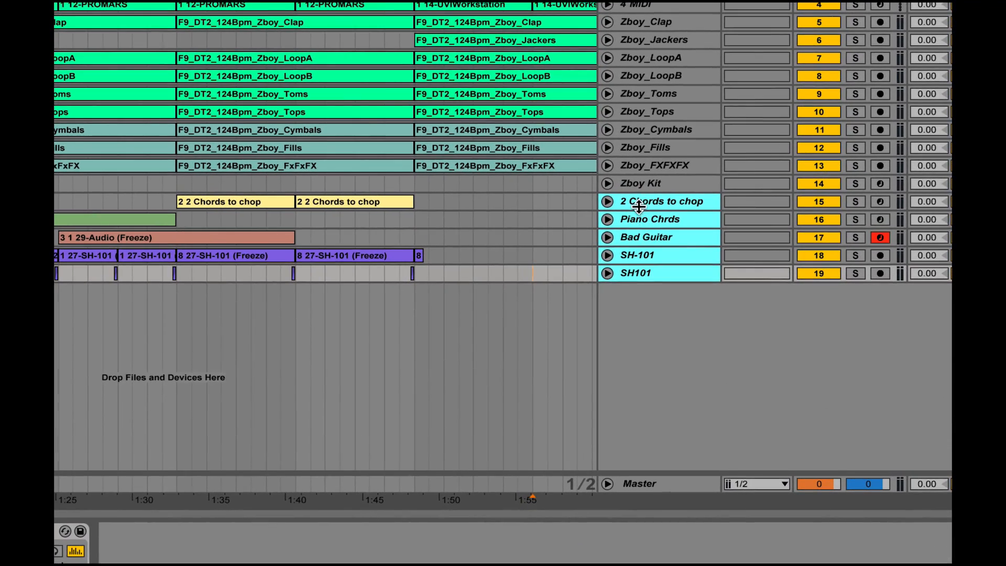
right_click(642, 203)
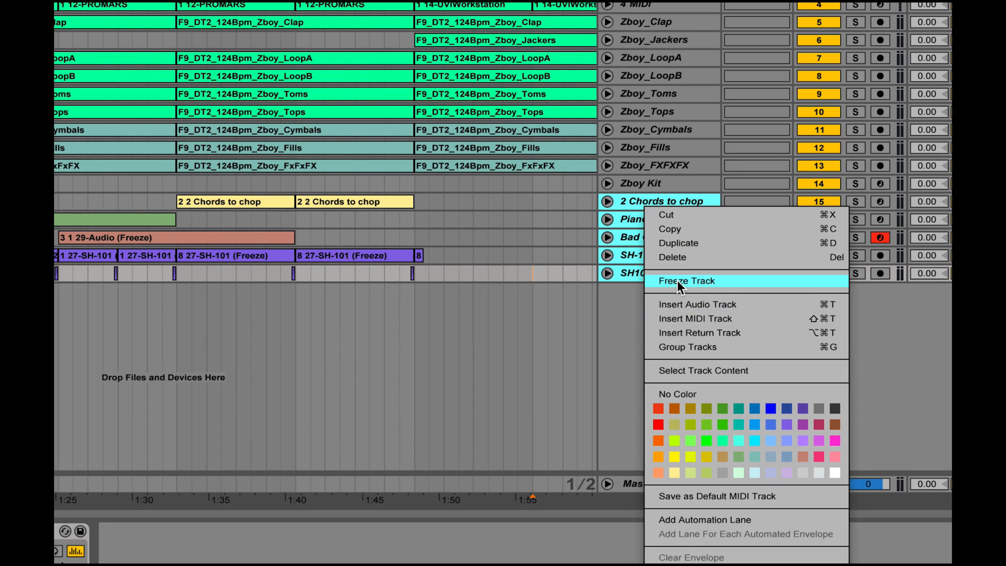
left_click(685, 347)
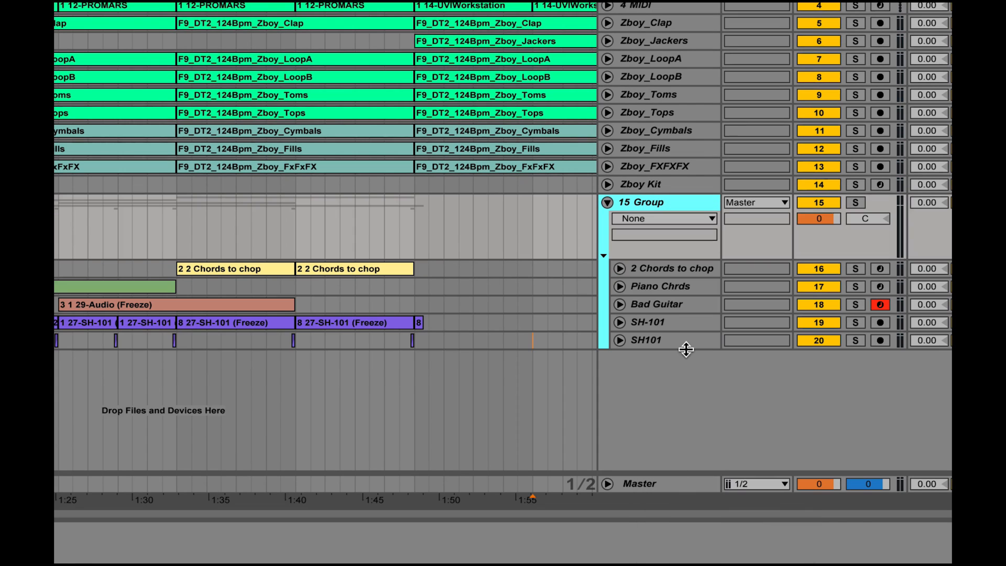
Try folding and unfolding the 15 Group track, leaving its member tracks collapsed.
left_click(657, 266)
left_click(655, 335)
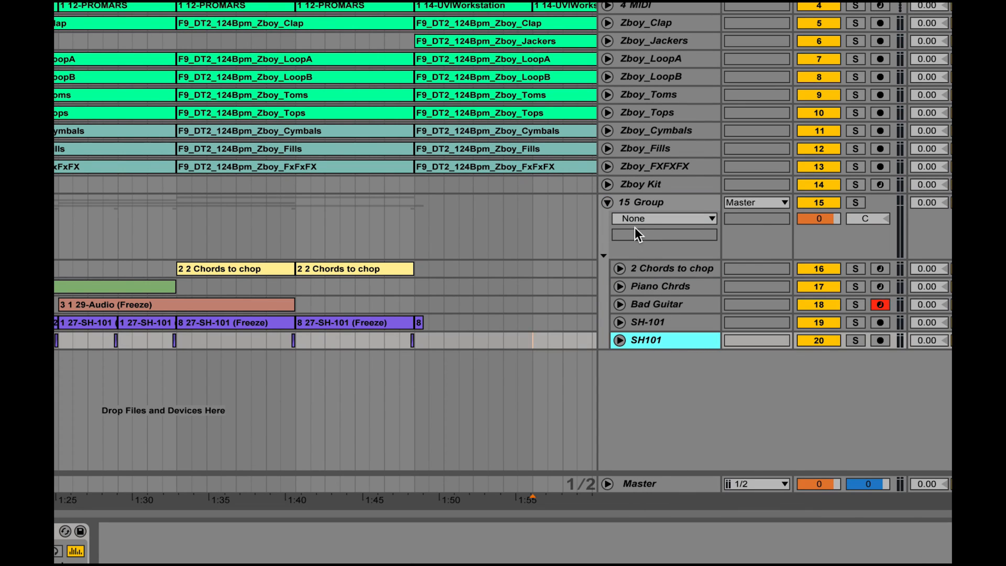
left_click(636, 214)
left_click(633, 200)
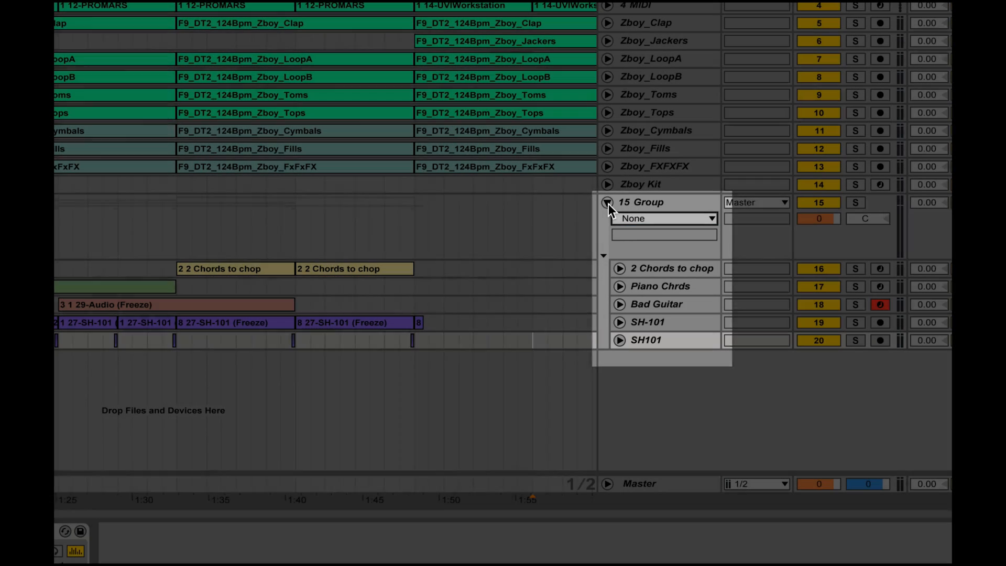
left_click(607, 203)
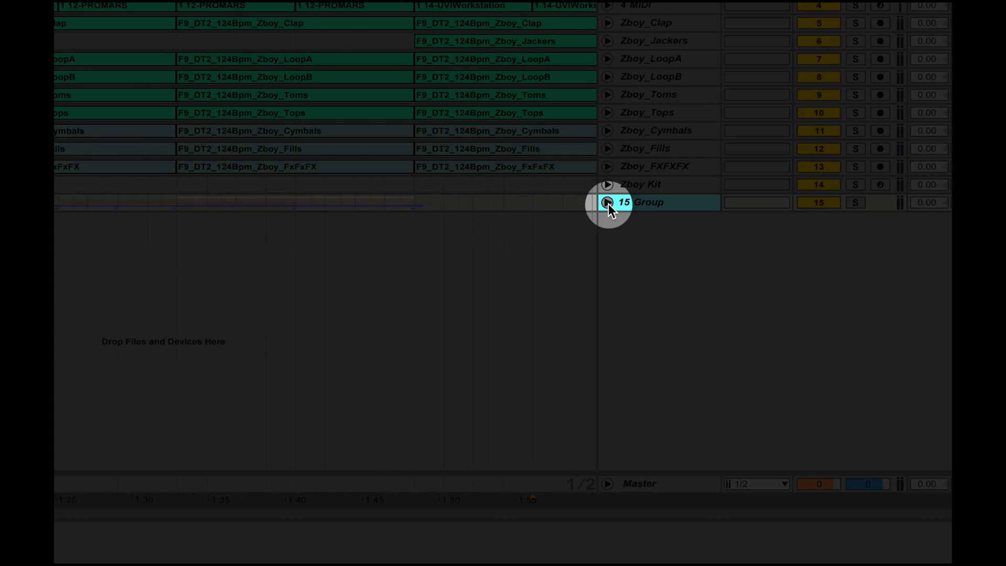
left_click(608, 203)
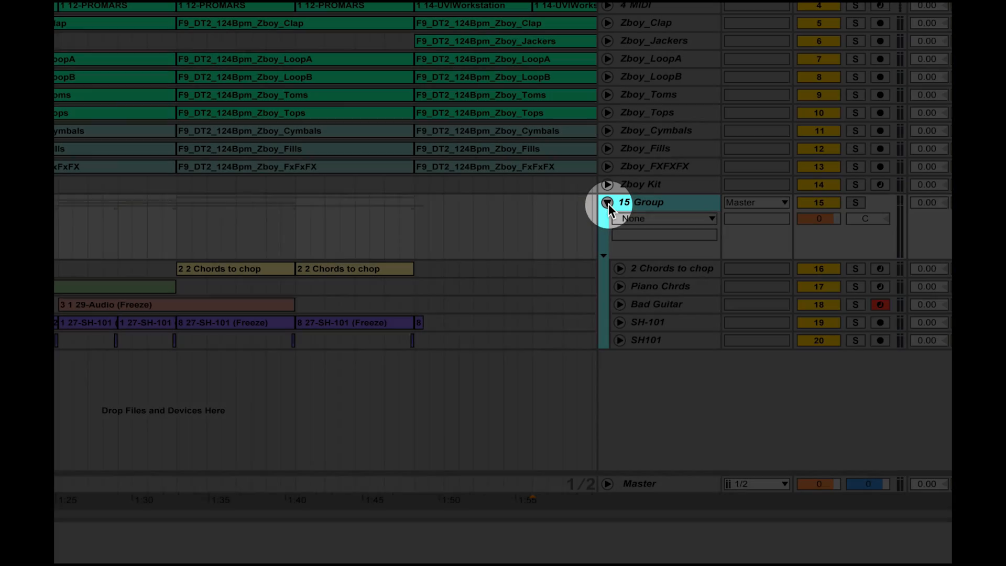
left_click(607, 202)
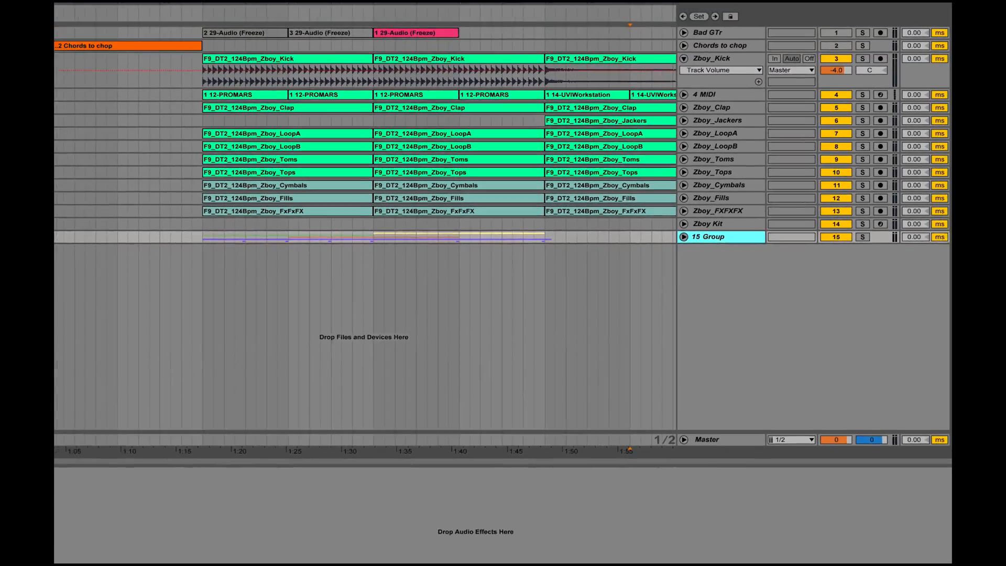
Add an EQ Eight to the 15 Group track, select bars 41 to 57, and set band 1 to a 30 Hz low cut.
left_click_drag(79, 155, 743, 258)
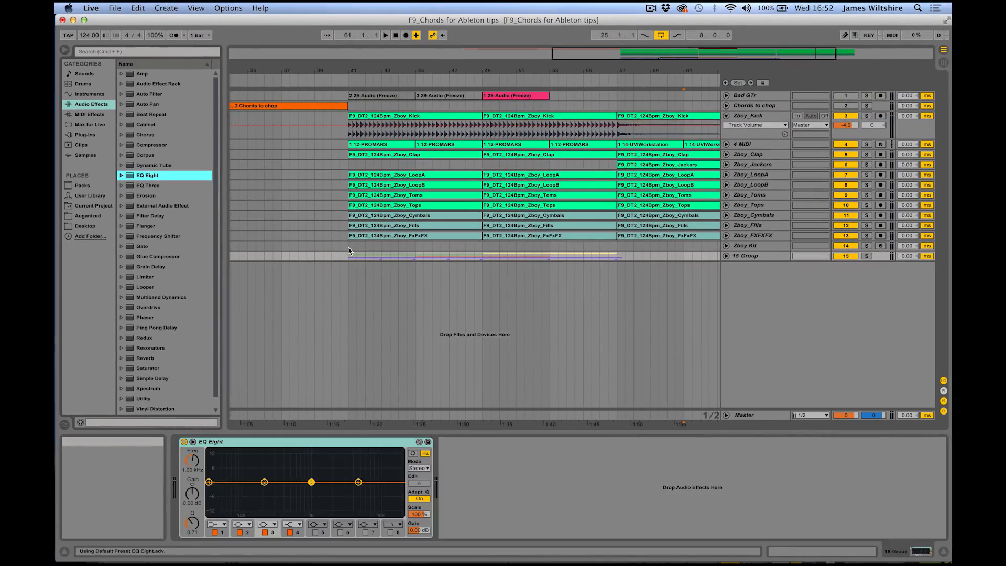
left_click_drag(348, 255, 623, 258)
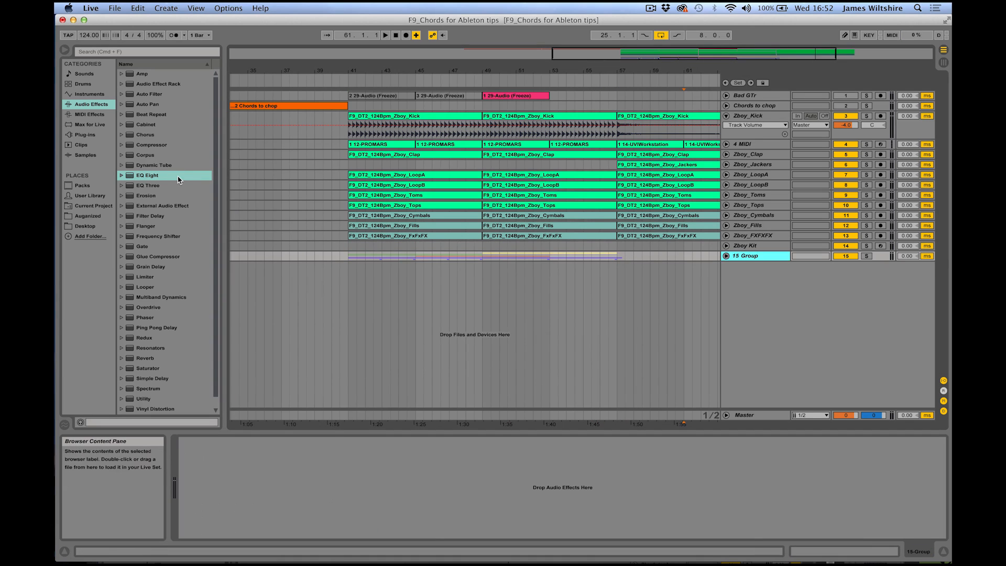
left_click_drag(147, 175, 771, 245)
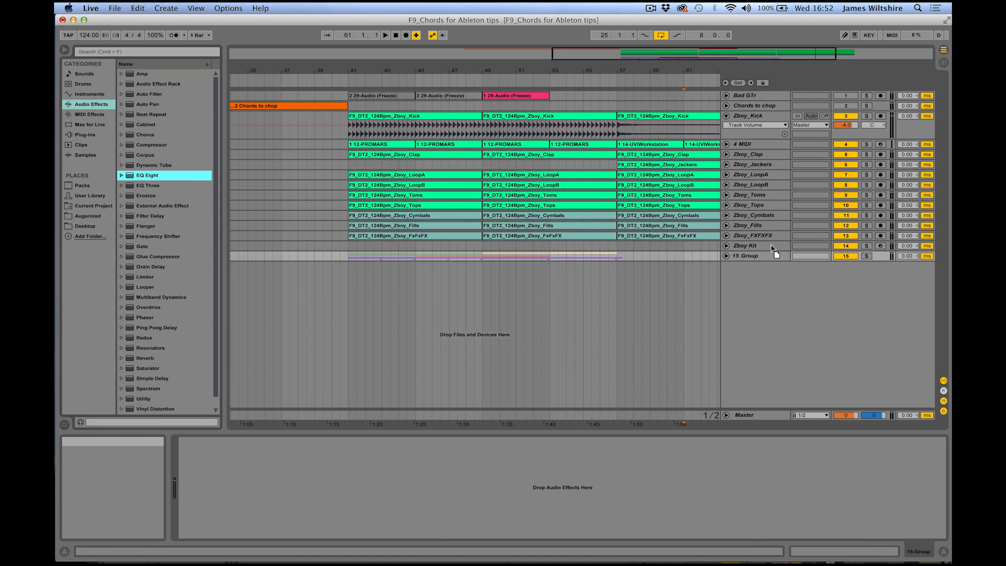
left_click_drag(649, 236, 600, 259)
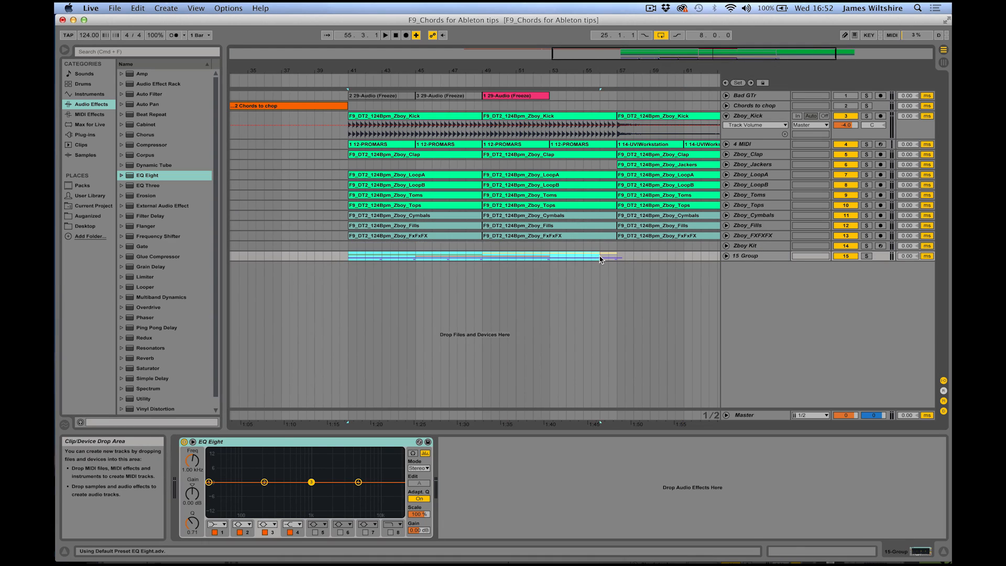
left_click(216, 524)
left_click(215, 468)
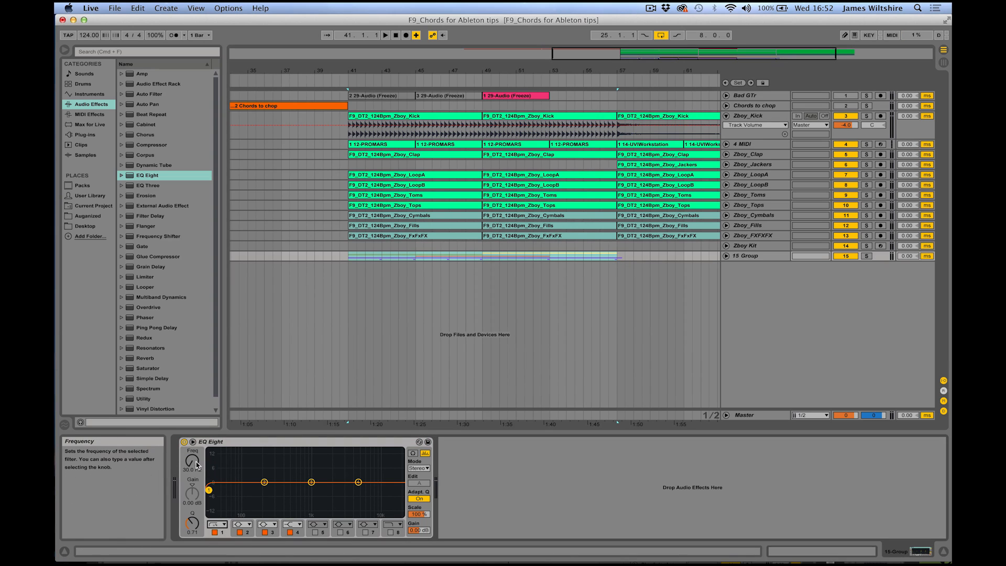
mouse_move(196, 466)
left_mouse_down()
mouse_move(196, 432)
mouse_move(196, 461)
left_mouse_up()
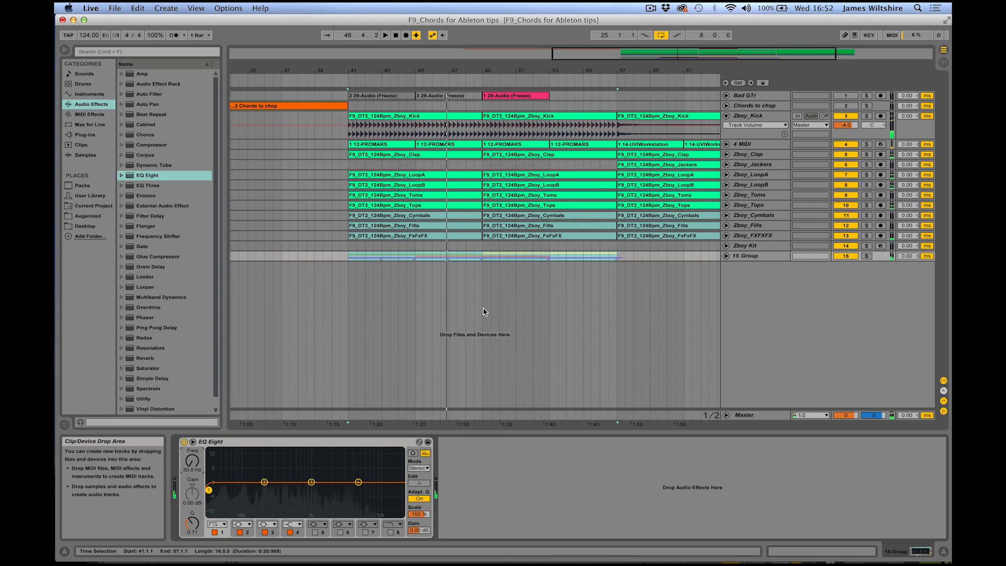
Check the 15 Group track's available options, unfold the group, and undo the grouping.
left_click(747, 257)
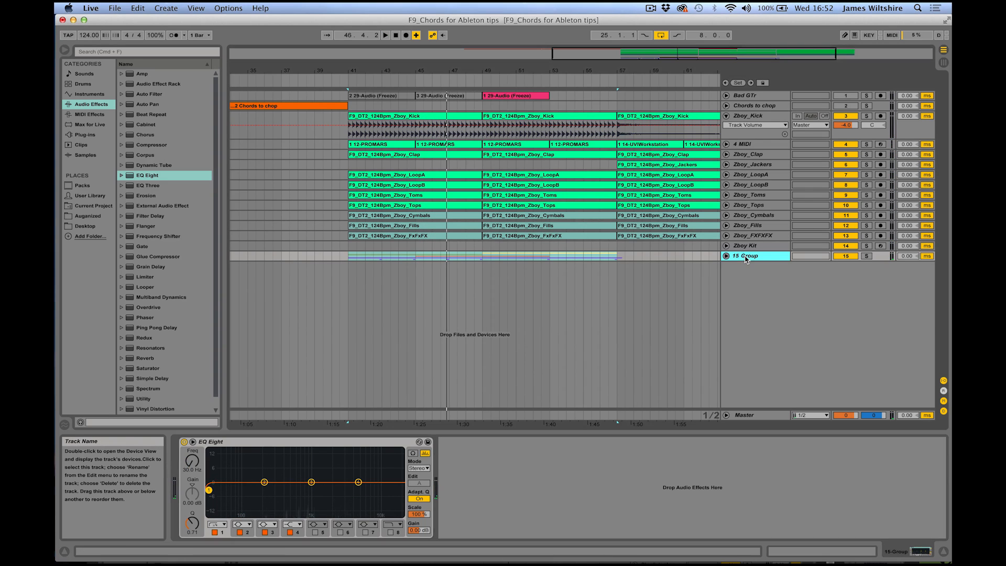
right_click(746, 261)
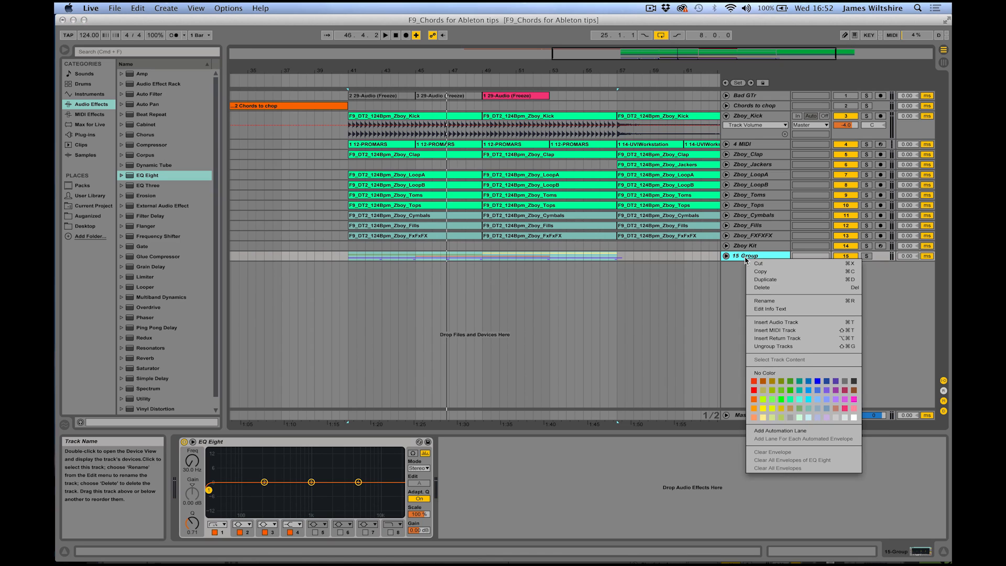
left_click(708, 312)
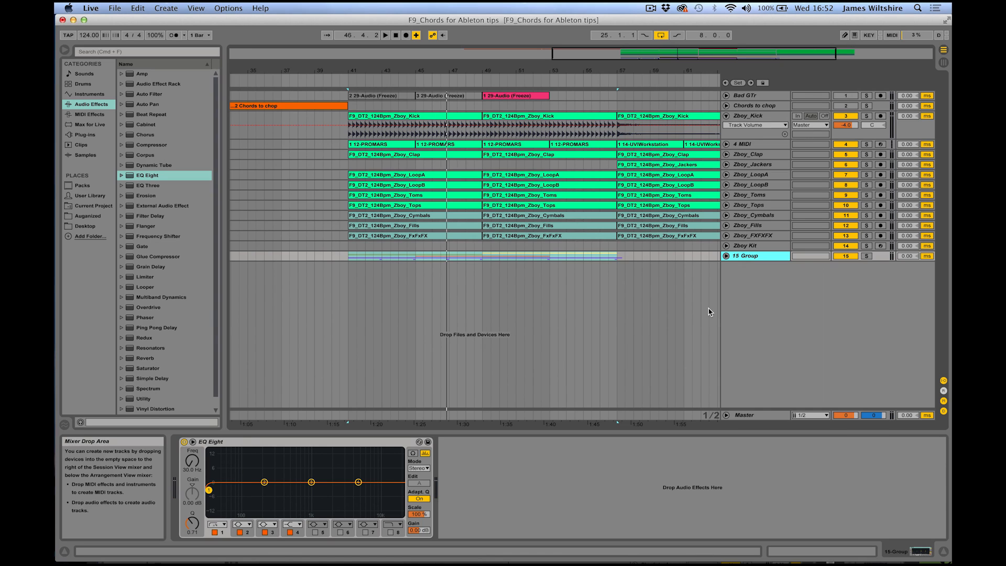
left_click(726, 256)
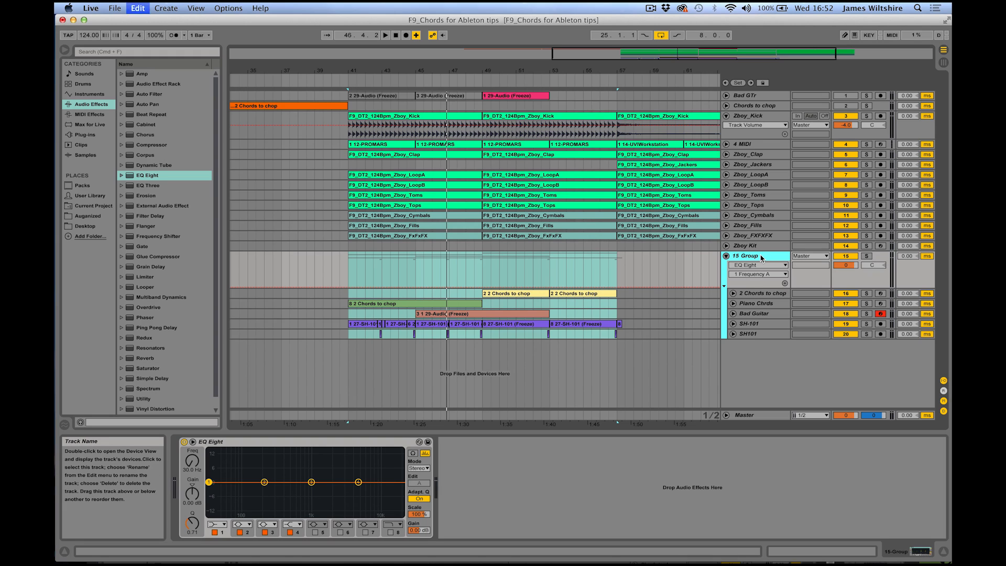
key("super+z")
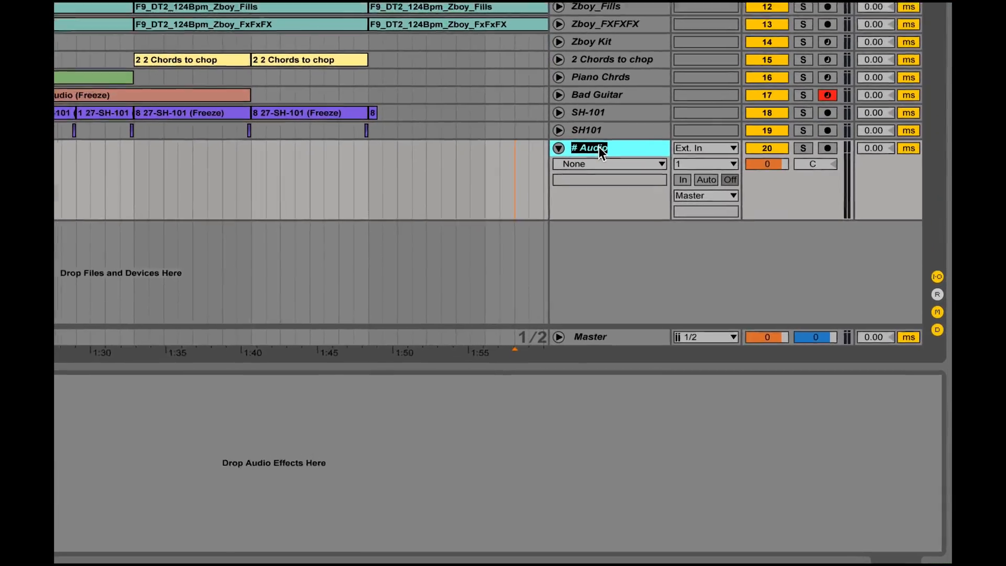
Rename the new audio track as Group track and set its audio input to No Input.
key("super+r")
type("Group track")
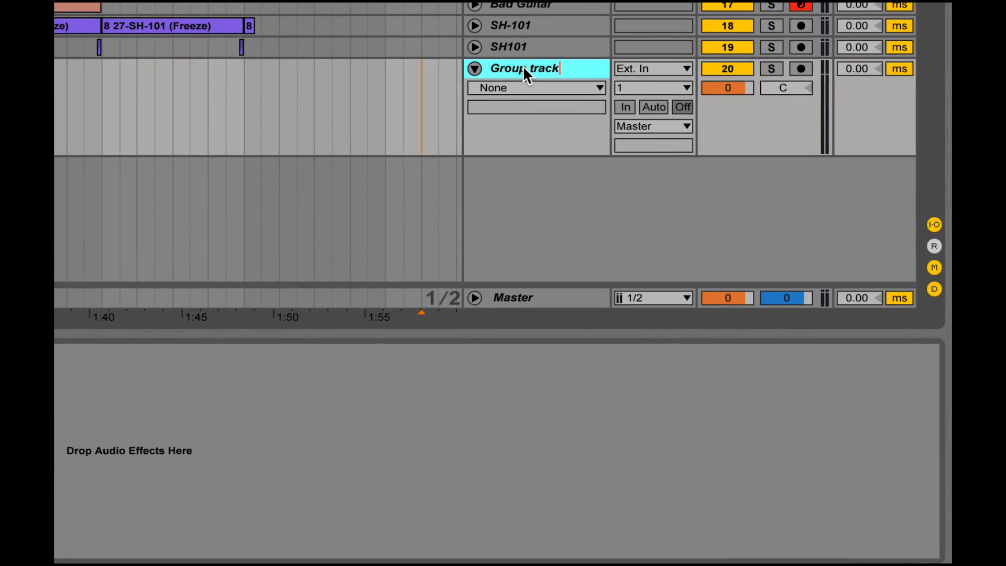
key("Return")
left_click(638, 67)
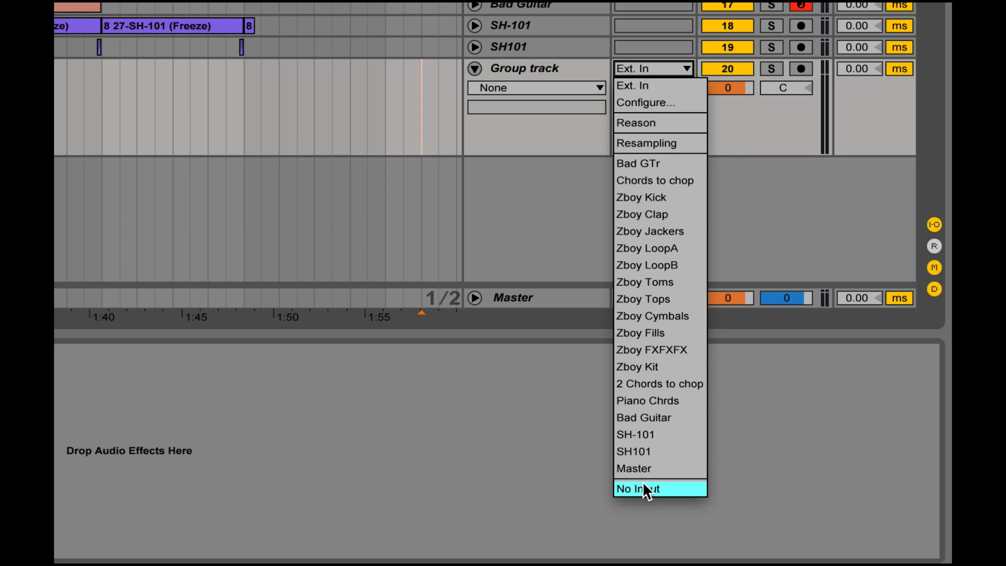
left_click(643, 488)
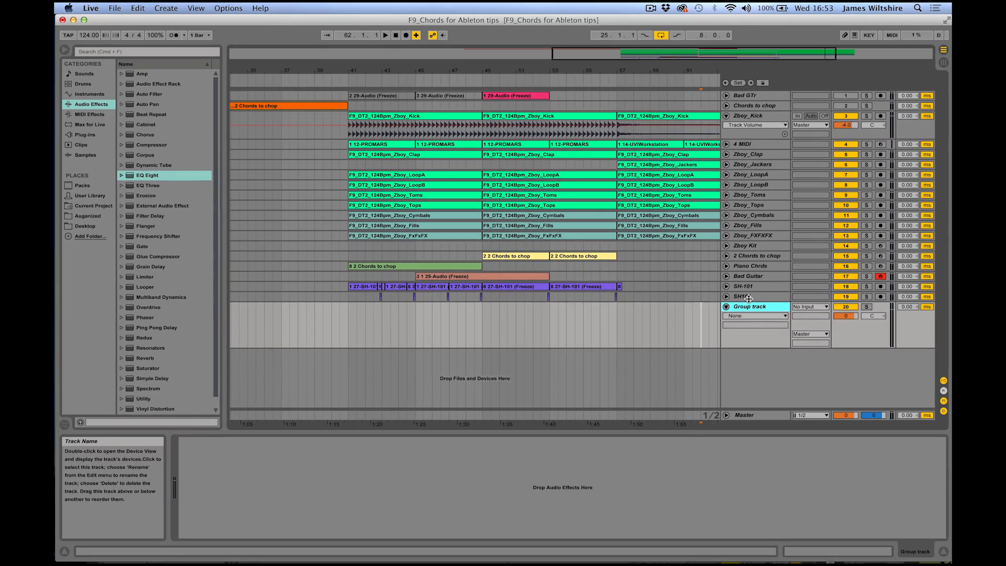
Select the tracks from 2 Chords to chop through SH101, unfold them, and route their output to Group track.
left_click(620, 189)
left_click(726, 296)
left_click(747, 299)
left_click(726, 297)
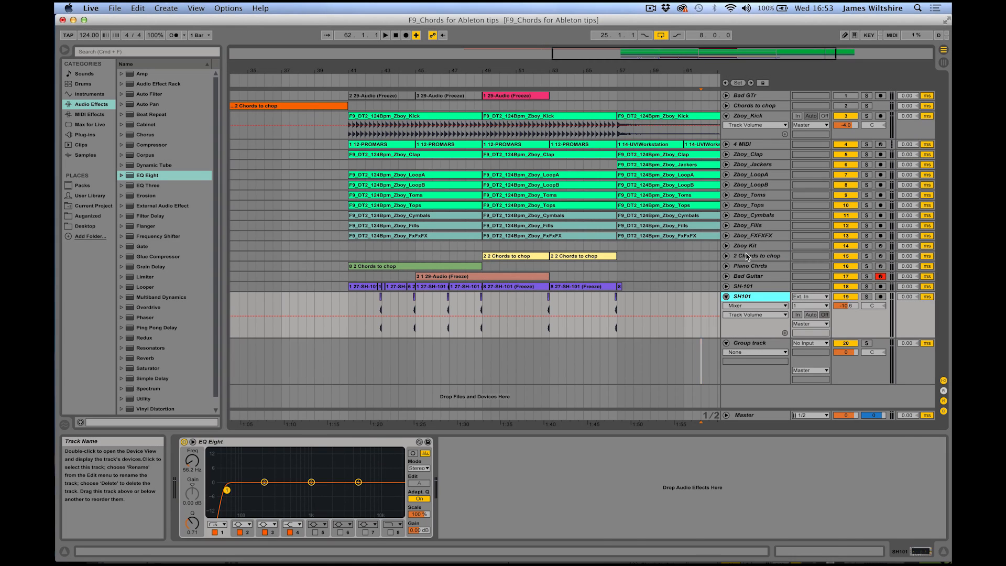
left_click(747, 256, "shift")
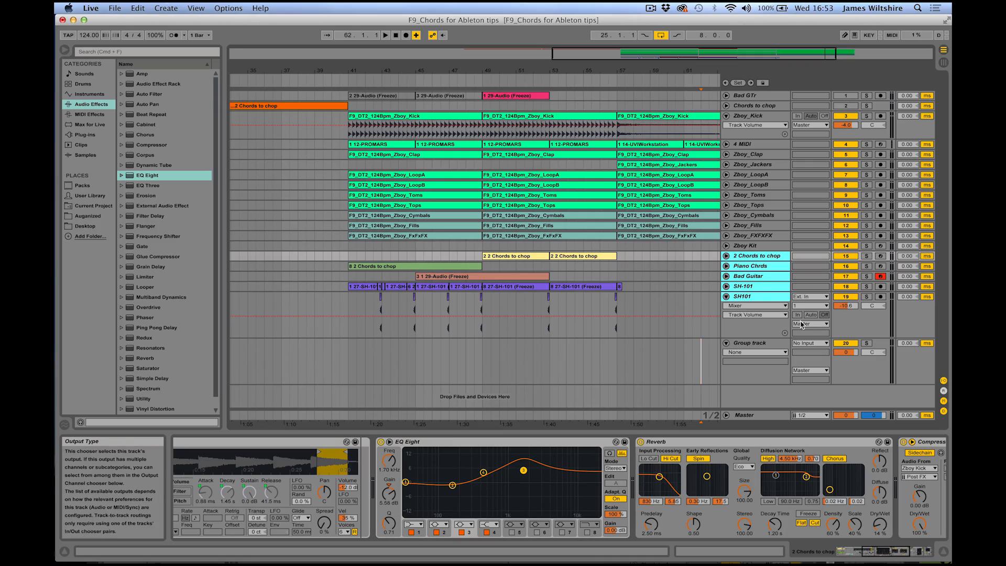
left_click(727, 296)
left_click(727, 297, "alt")
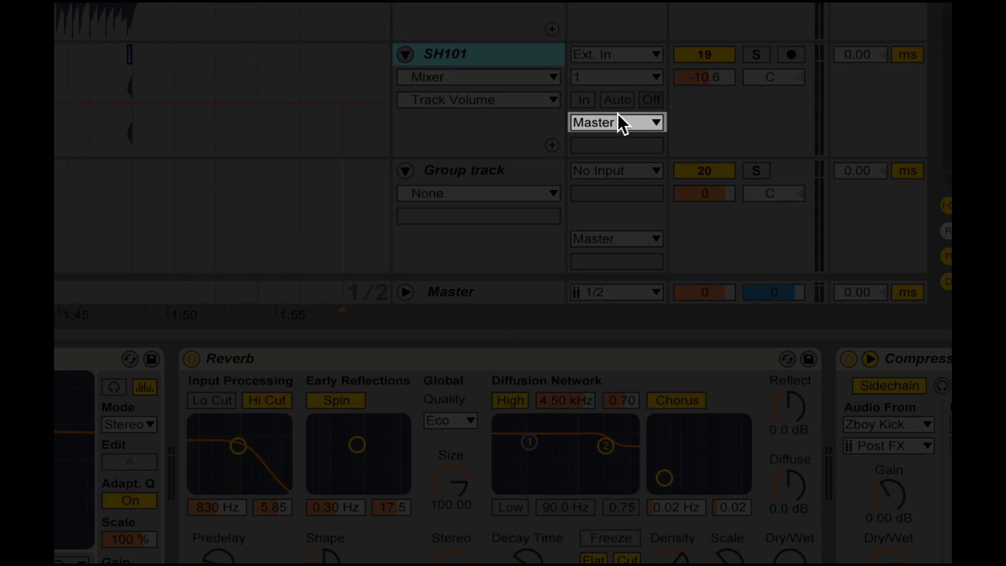
left_click(616, 118)
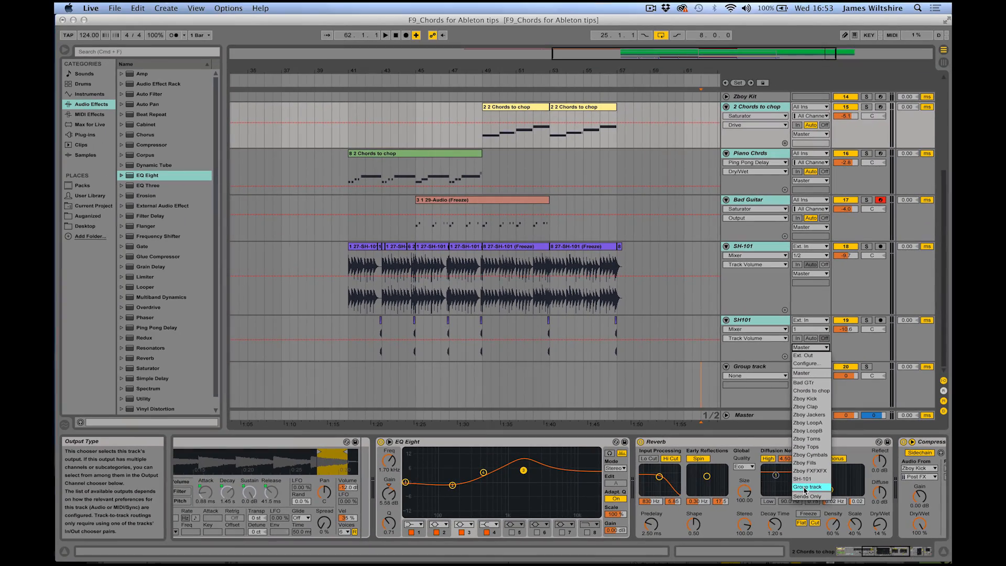
left_click(655, 474)
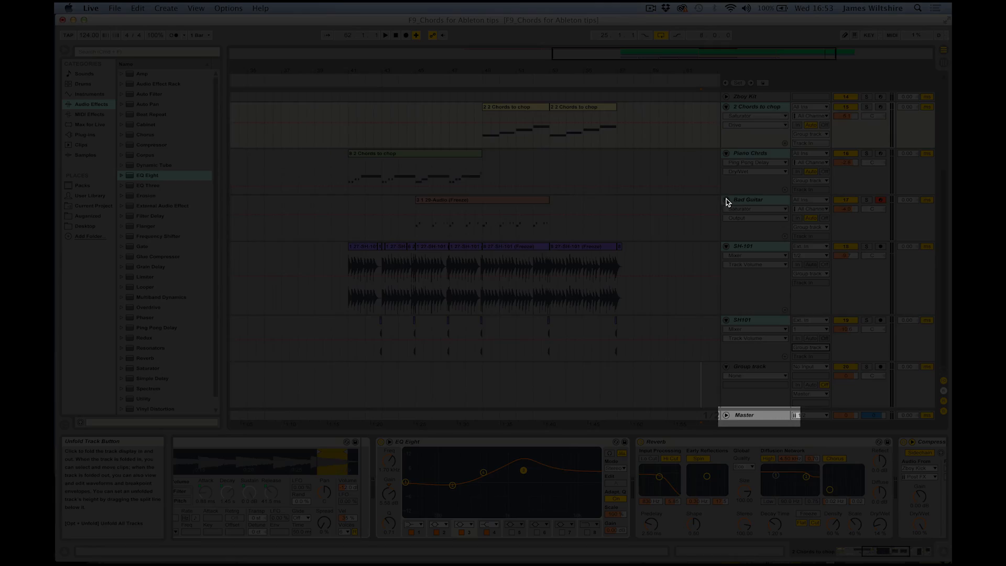
Fold all the tracks, and unfold only SH101 and Group track to show their routing.
left_click(726, 200, "alt")
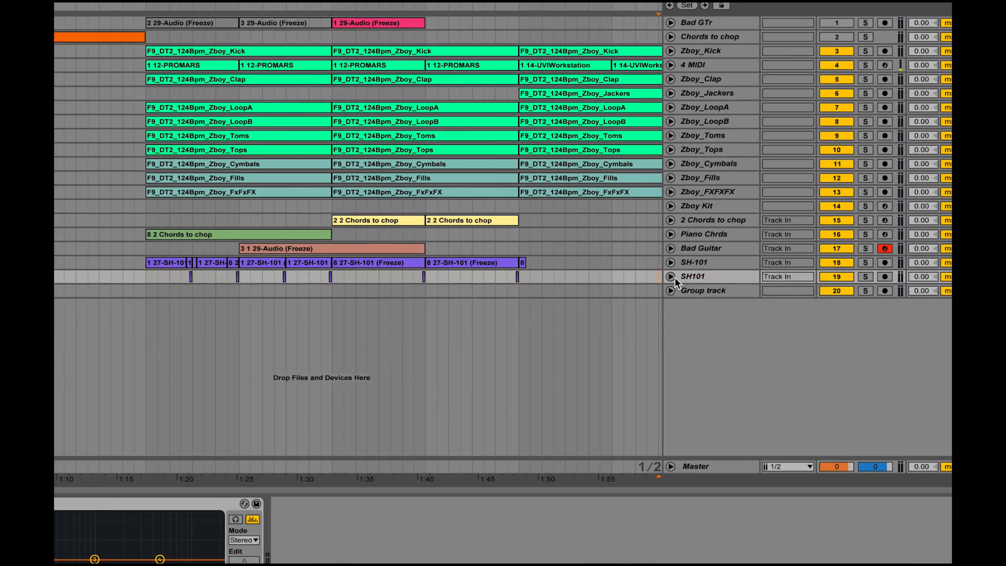
left_click(726, 278)
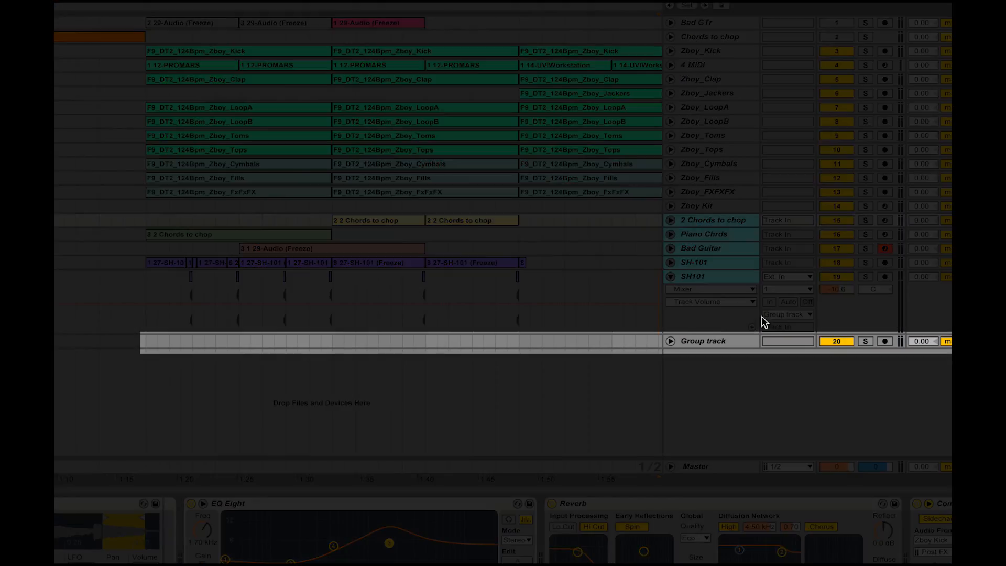
left_click(669, 341)
left_click(670, 341)
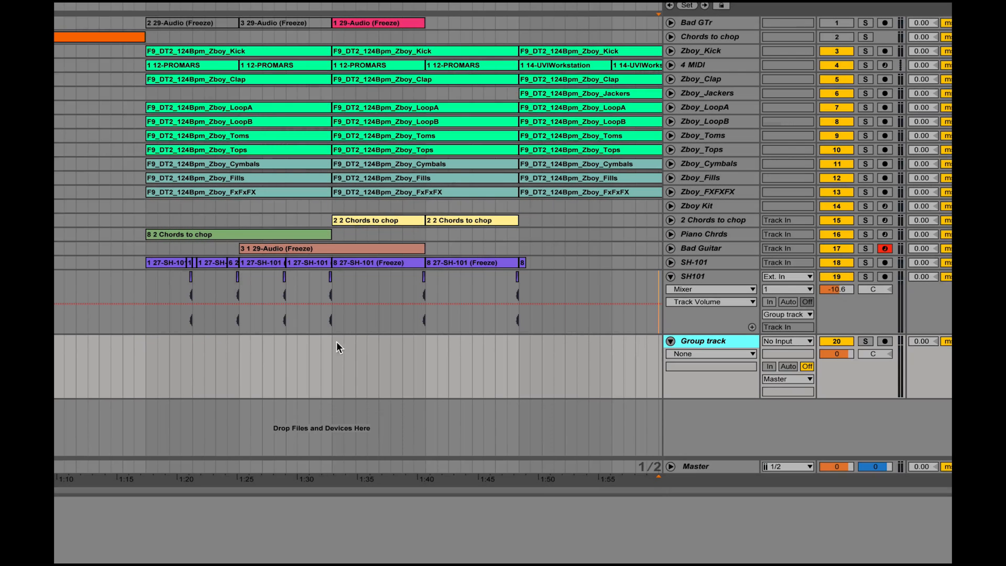
Play the arrangement from bar 41 and set Group track's monitoring to In.
left_click(145, 353)
key("space")
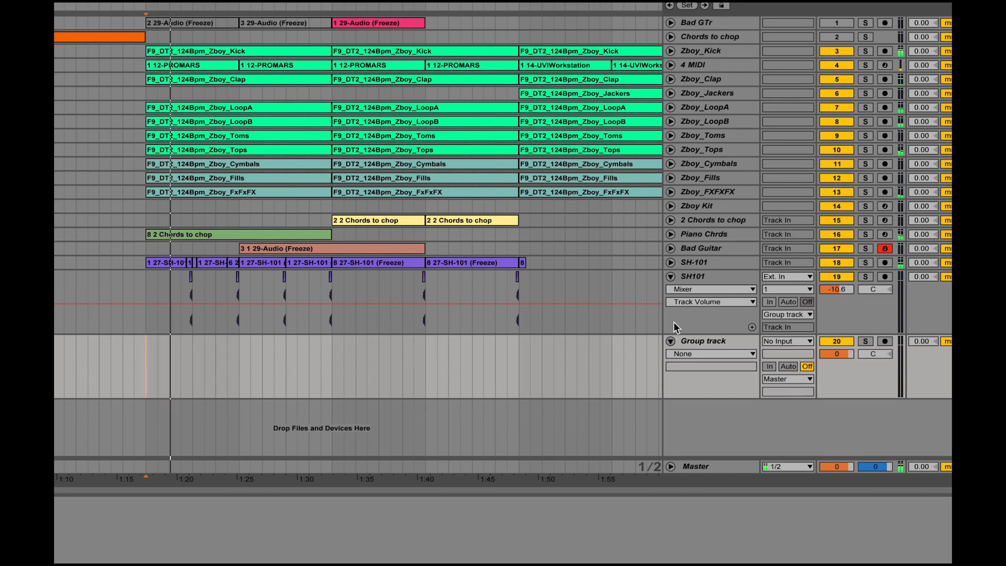
left_click(702, 340)
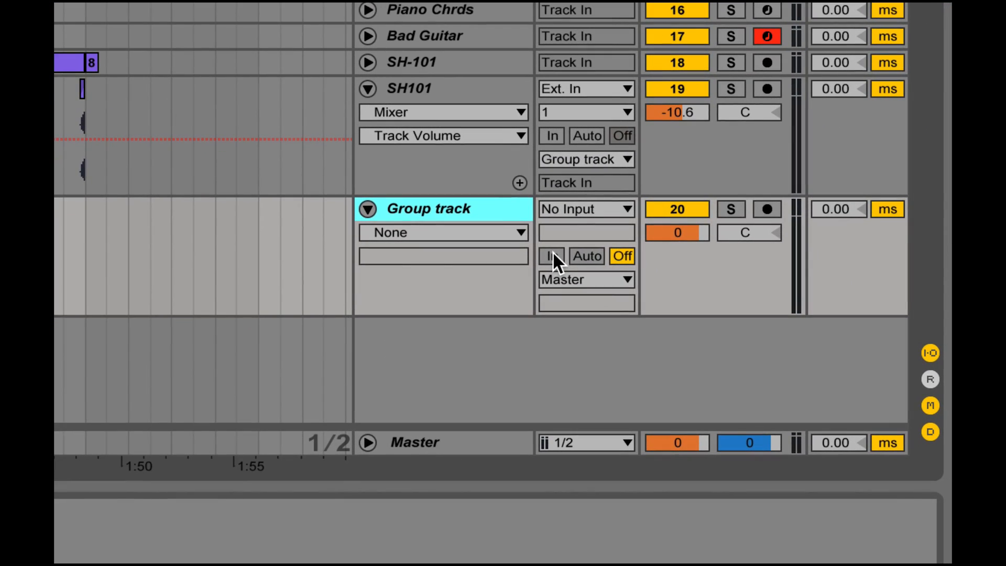
left_click(554, 254)
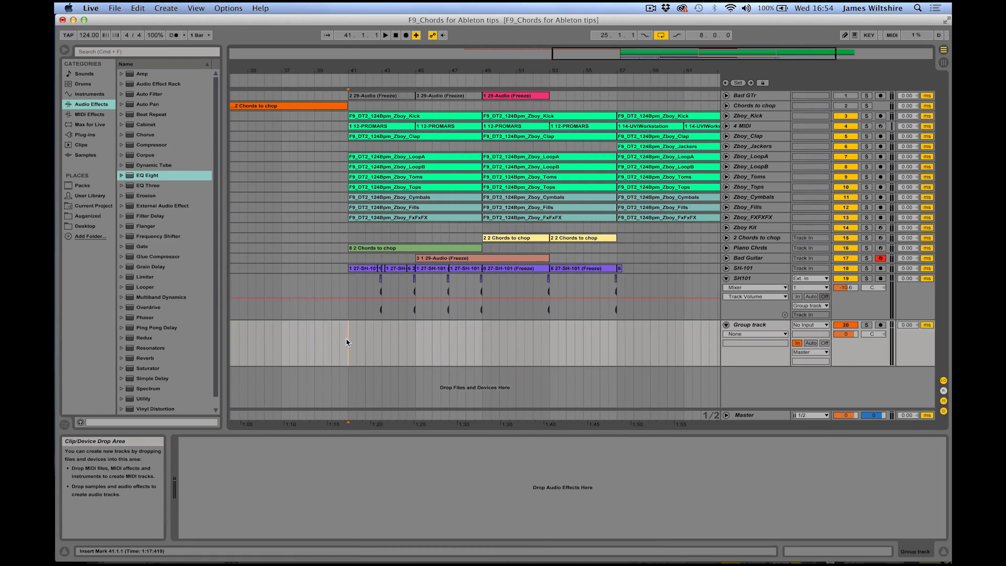
Play the arrangement from bar 41 and toggle Group track off and on to hear everything routed through it.
key("space")
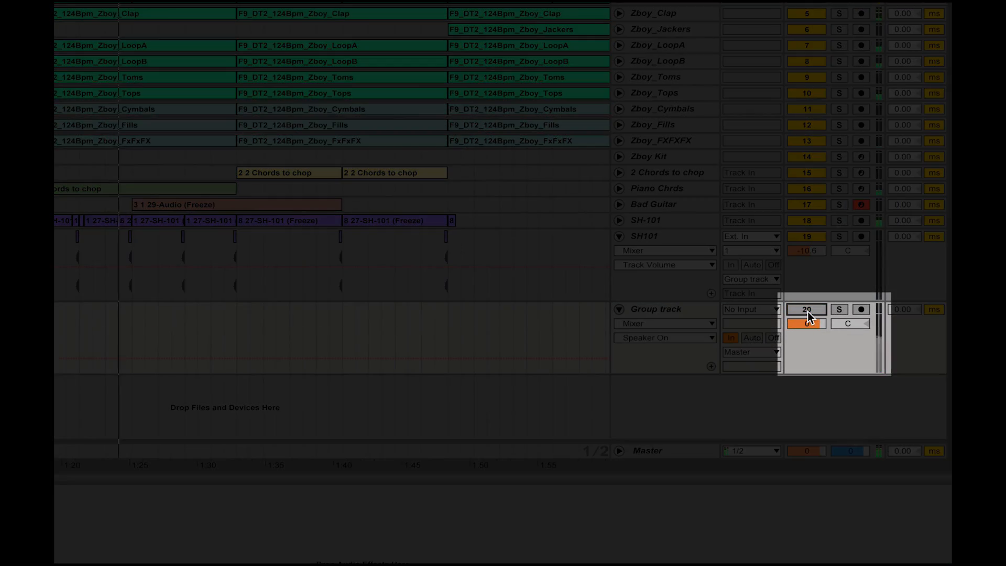
left_click(846, 326)
left_click(807, 310)
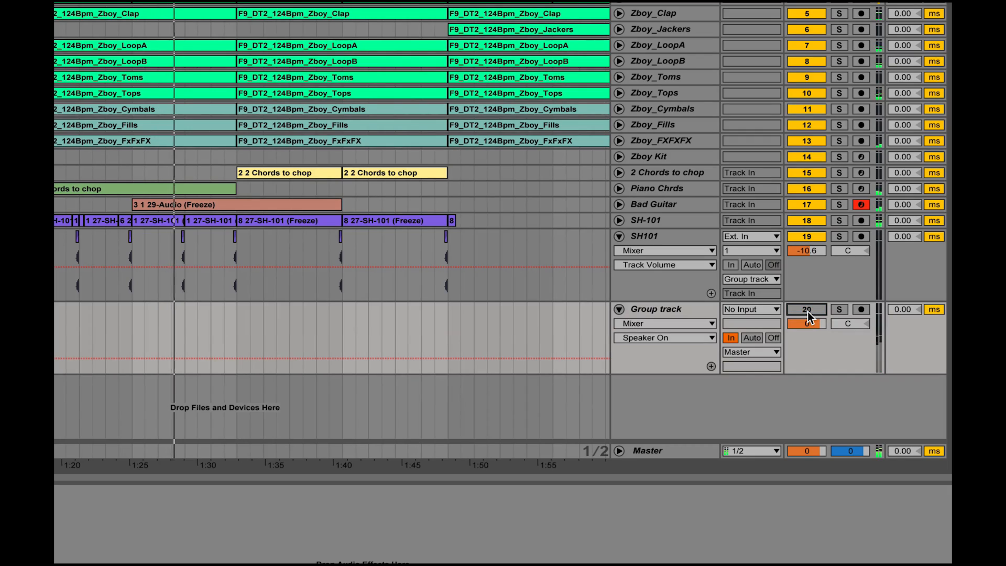
left_click(661, 309)
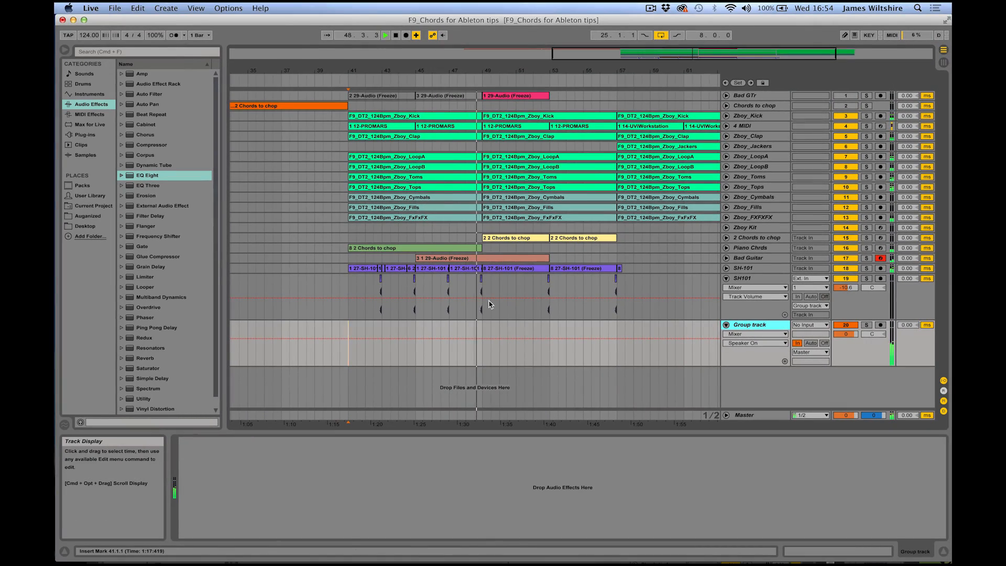
key("space")
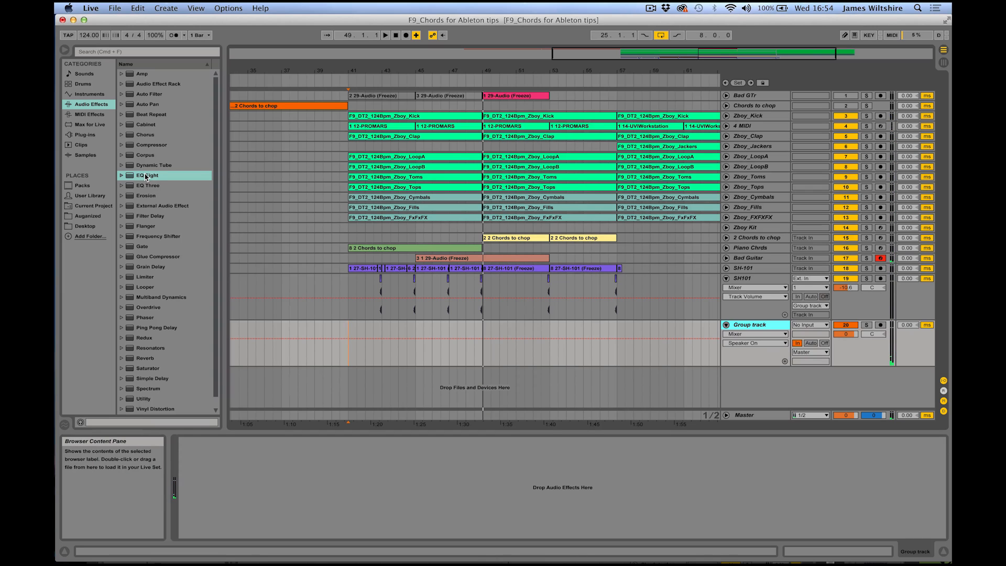
Add EQ Eight to Group track and adjust its first filter's frequency, with the arrangement playing.
left_click_drag(145, 177, 725, 327)
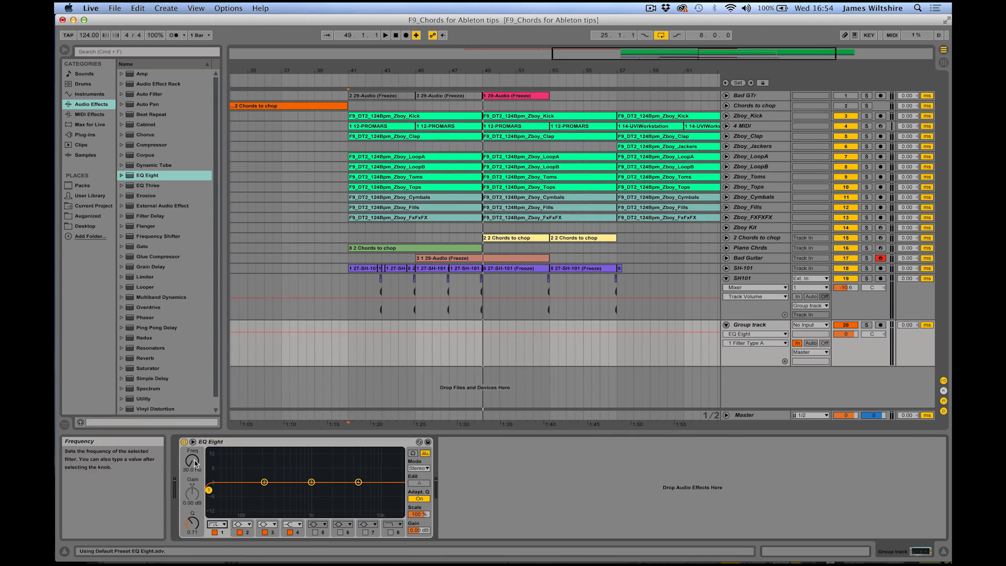
mouse_move(195, 463)
left_mouse_down()
mouse_move(195, 400)
mouse_move(195, 452)
left_mouse_up()
key("space")
Add a Compressor after EQ Eight on Group track and enable its sidechain with Zboy Kick as the audio source.
left_click_drag(151, 145, 508, 453)
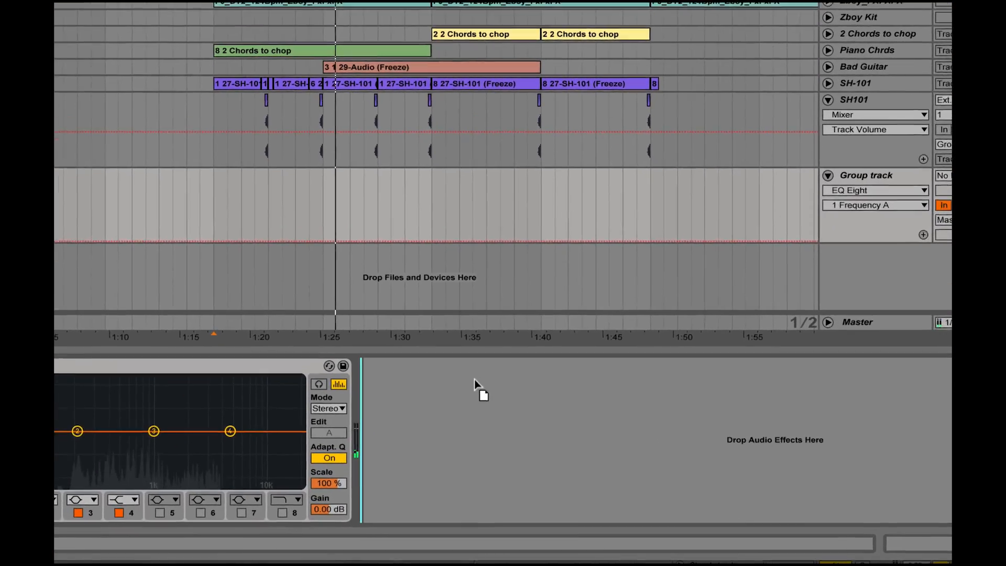
left_click_drag(474, 385, 470, 403)
left_click(382, 365)
left_click(397, 377)
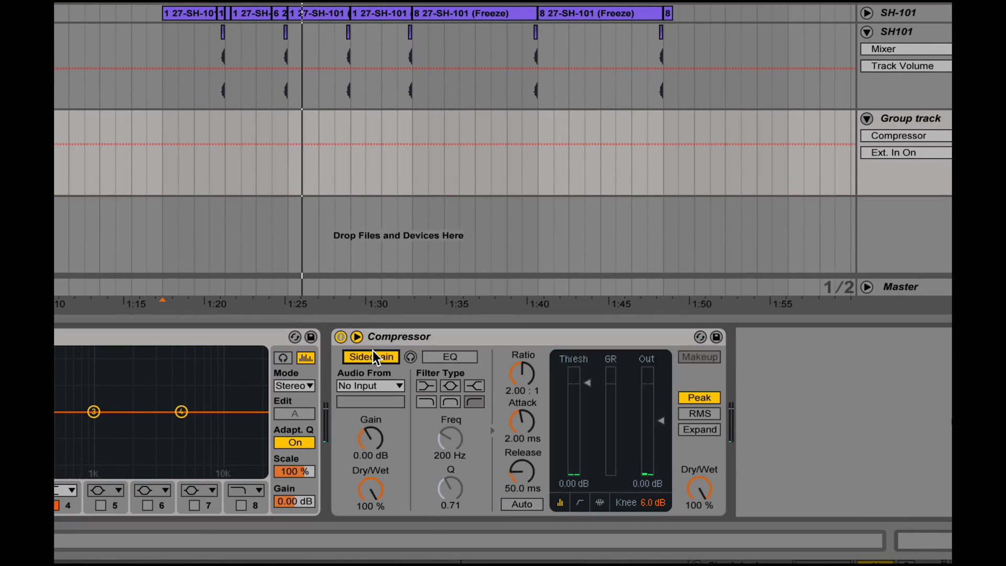
left_click(373, 385)
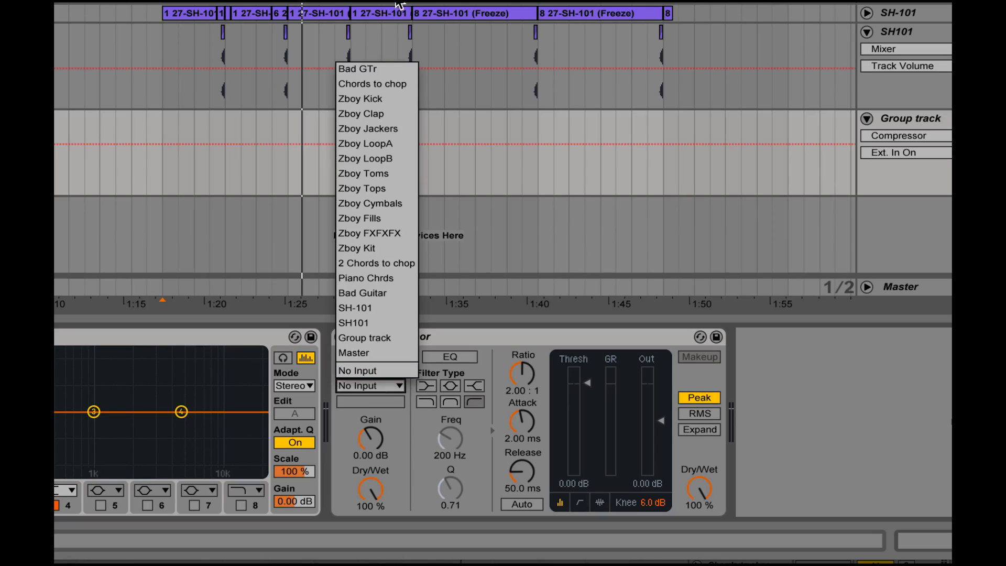
left_click(394, 100)
Set the Compressor to 0.01 ms attack, 2.29:1 ratio, 17.5 ms release and -15.7 dB threshold.
left_click_drag(522, 423, 522, 461)
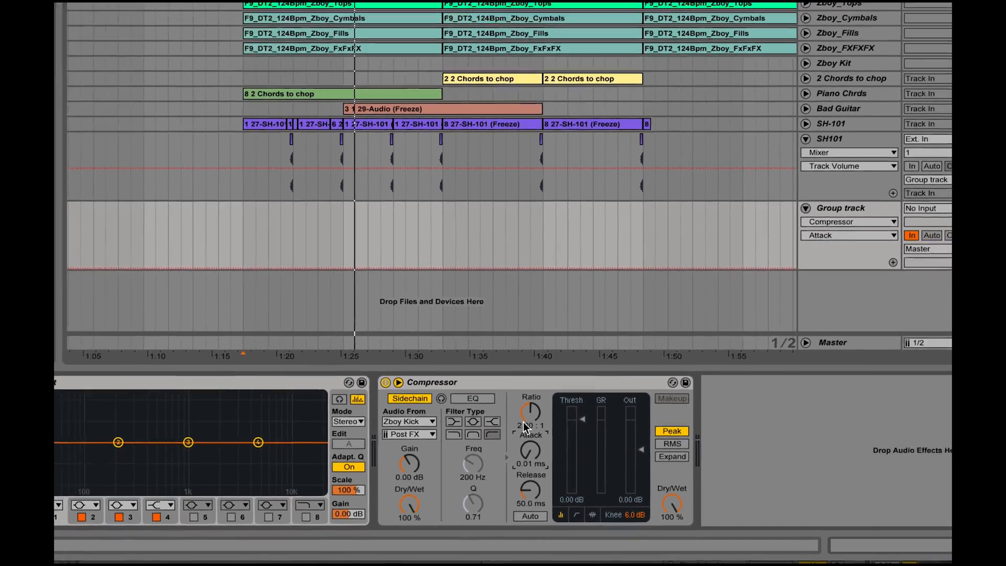
left_click_drag(522, 374, 523, 369)
key("space")
mouse_move(566, 479)
left_mouse_down()
mouse_move(566, 508)
mouse_move(541, 524)
mouse_move(575, 489)
left_mouse_up()
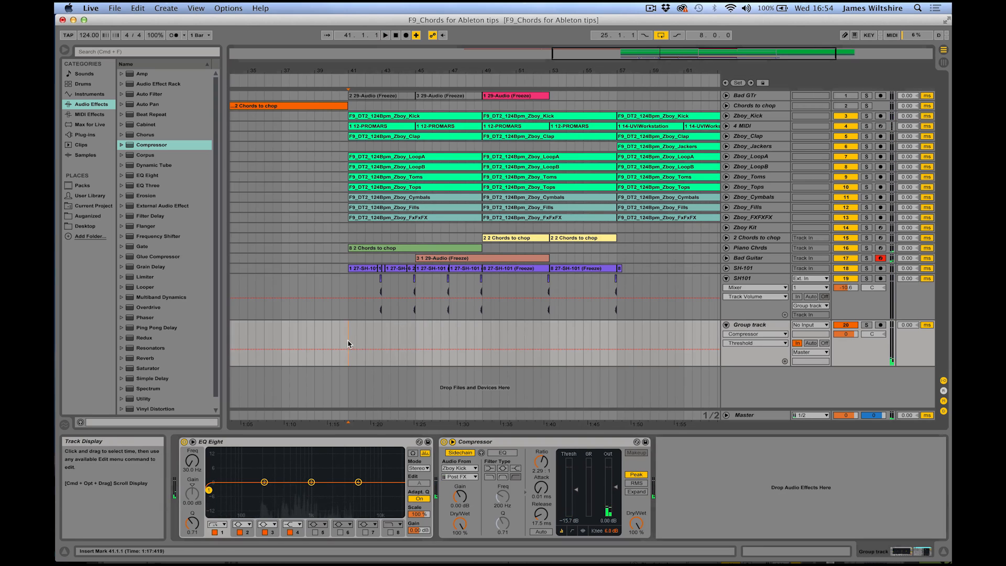
Fold SH101, arm Group track, and record the grouped output onto it from bar 41.
left_click_drag(348, 343, 642, 344)
left_click(725, 278)
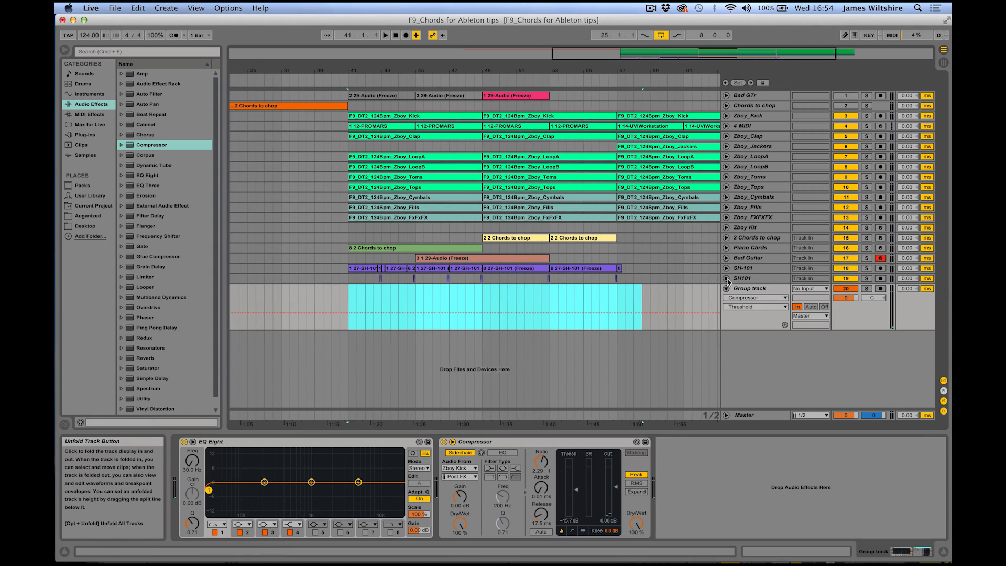
left_click(881, 289)
left_click_drag(357, 298, 667, 301)
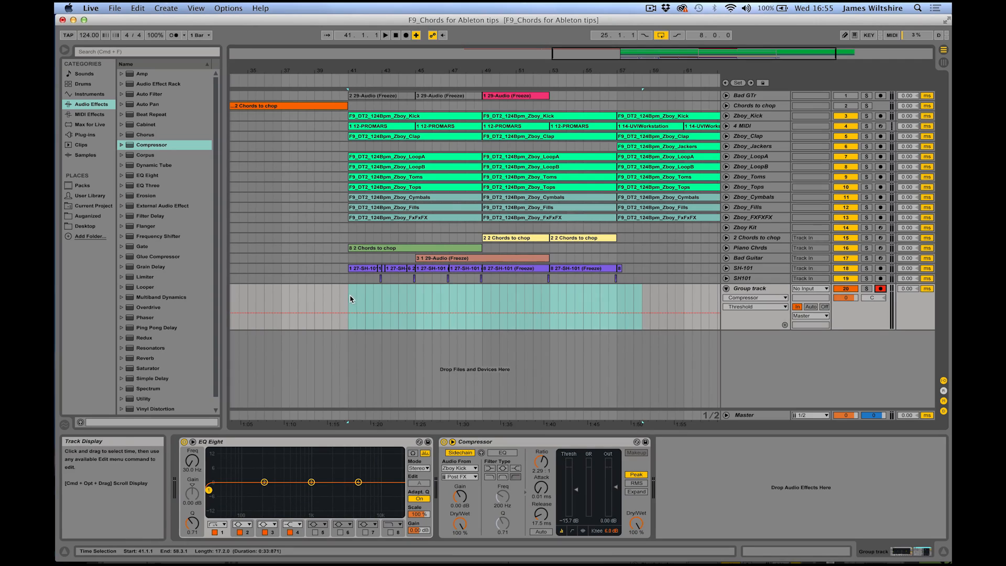
left_click_drag(350, 299, 666, 301)
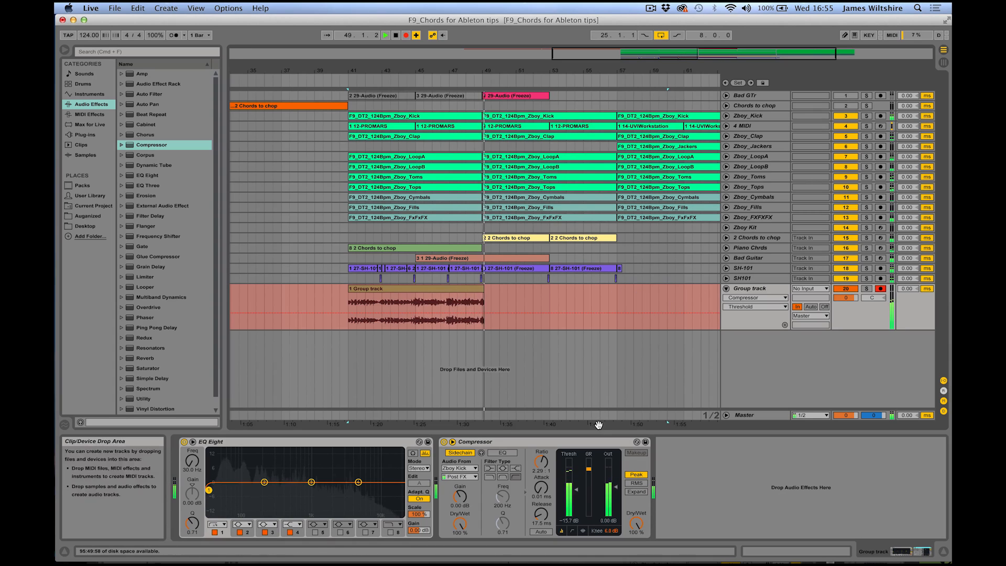
key("space")
Bypass EQ Eight and Compressor on Group track and play back the recorded clip with monitoring set to Auto.
left_click(511, 443)
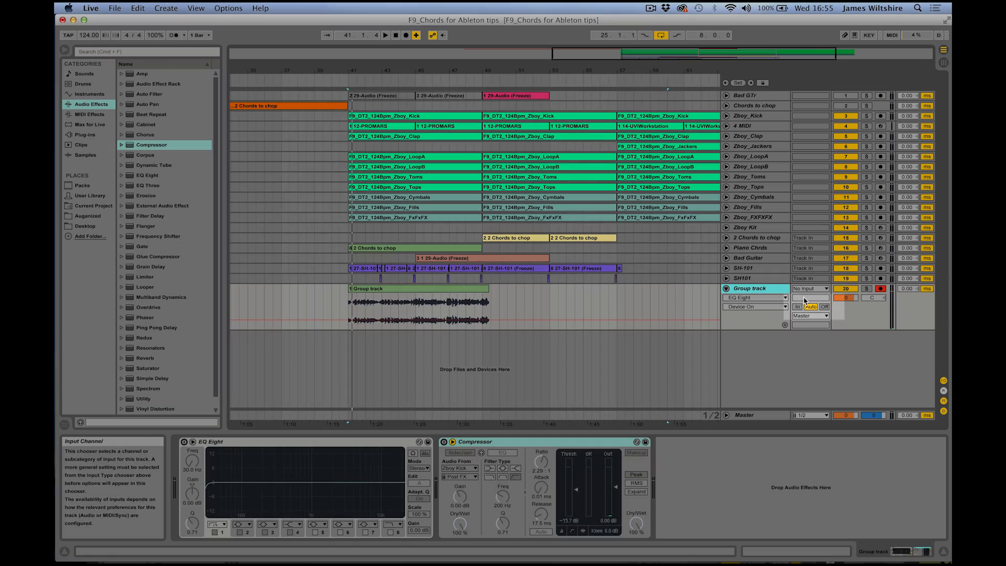
left_click(742, 292)
key("space")
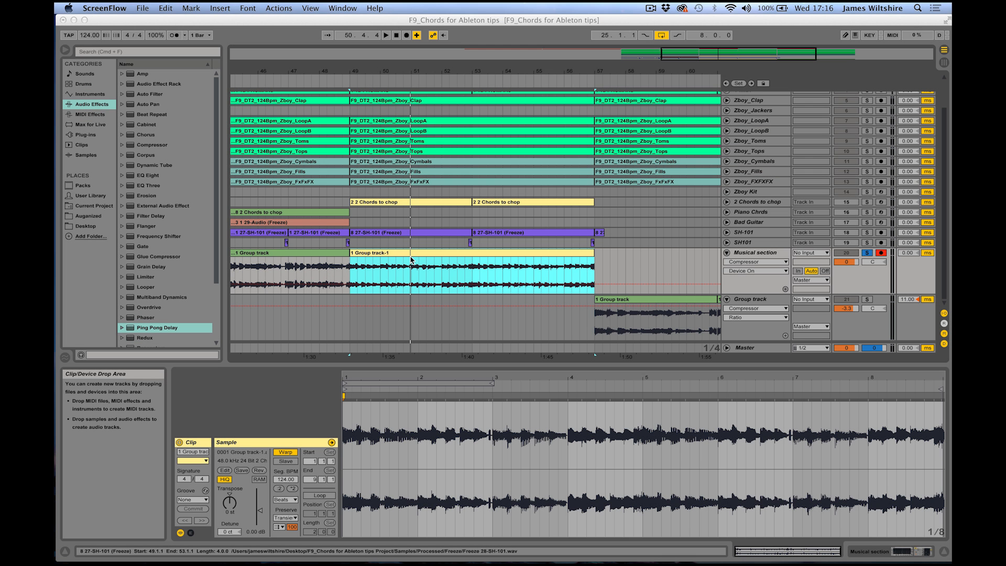
Audition the Group track-1 clip from bar 49 on the Musical section track.
left_click(411, 257)
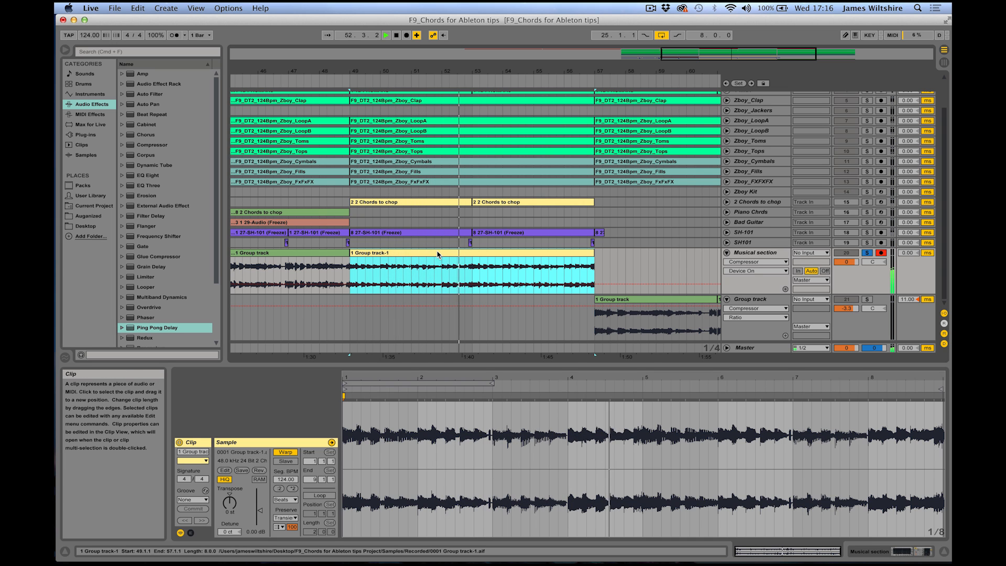
key("space")
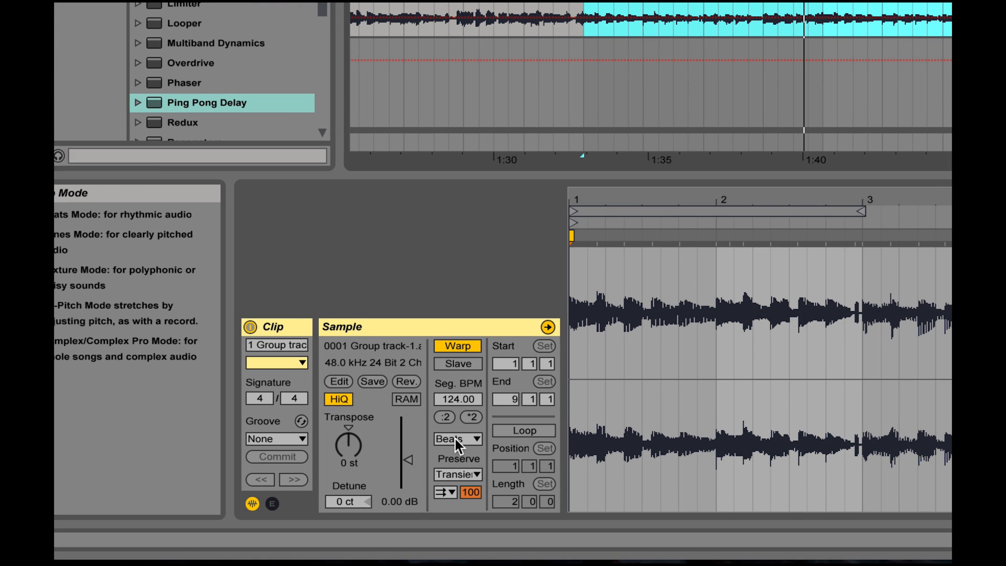
Keep the clip warped in Beats mode, set Preserve to 1/4 and choose the Loop Forward transient loop mode.
left_click(457, 349)
left_click(457, 350)
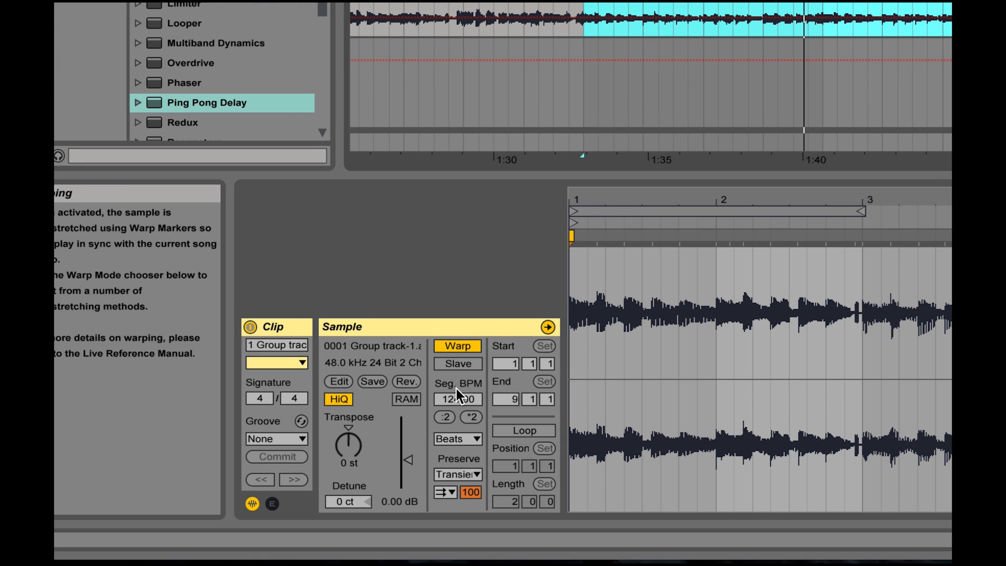
left_click(460, 441)
left_click(457, 441)
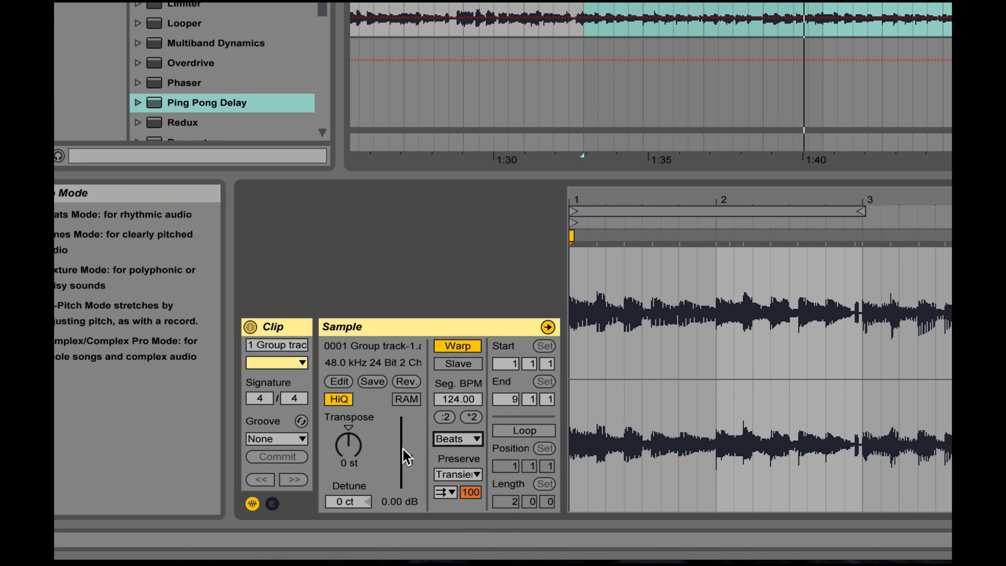
left_click(466, 474)
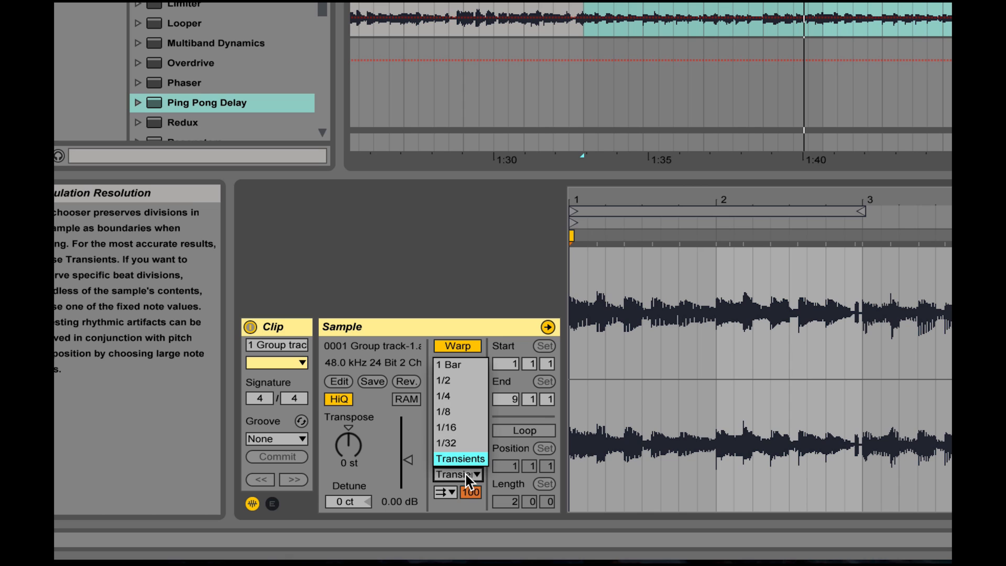
left_click(457, 396)
left_click(445, 491)
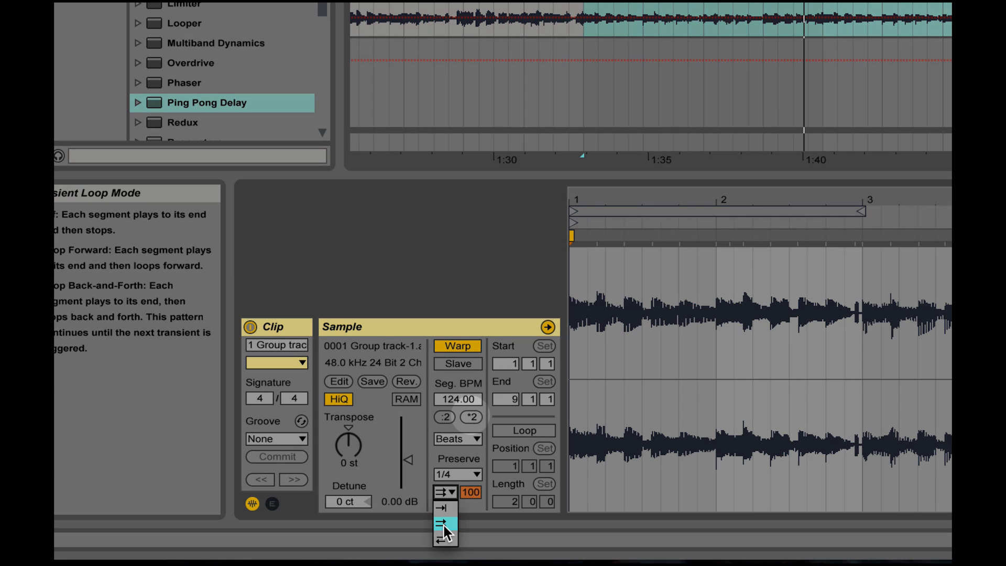
left_click(442, 522)
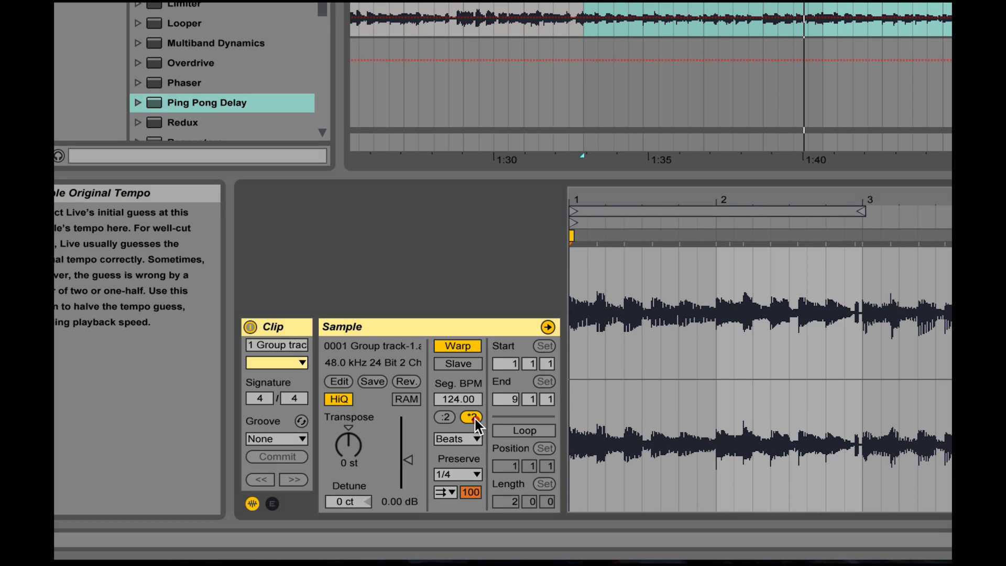
Double the clip's segment tempo twice to 496 BPM and play the stretched result.
left_click(474, 417)
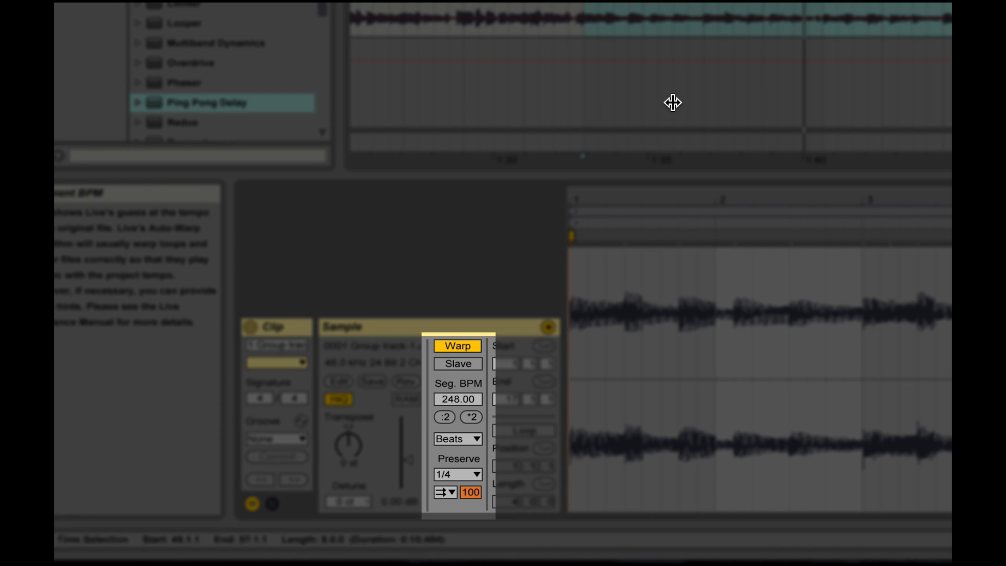
left_click(733, 4)
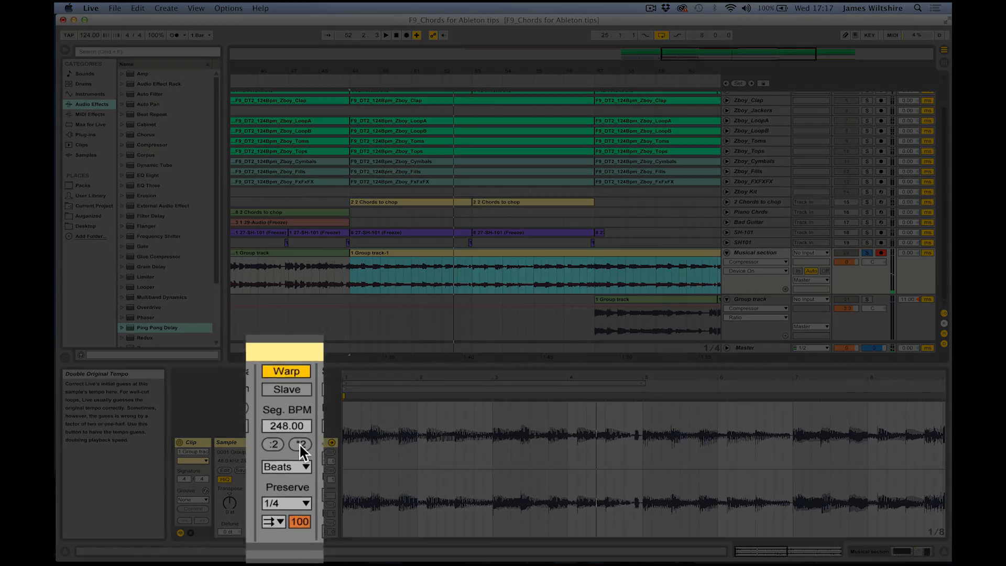
left_click(291, 489)
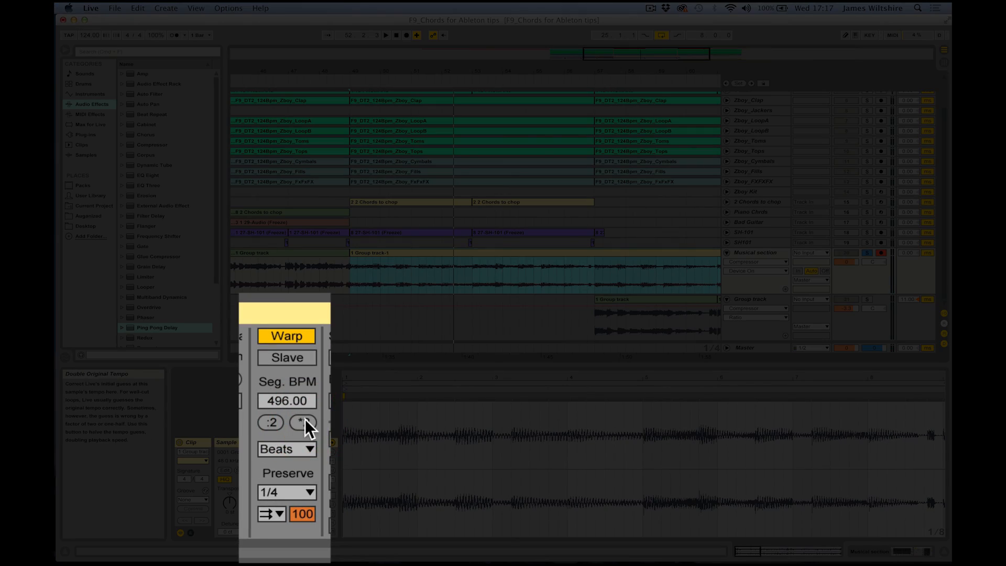
key("space")
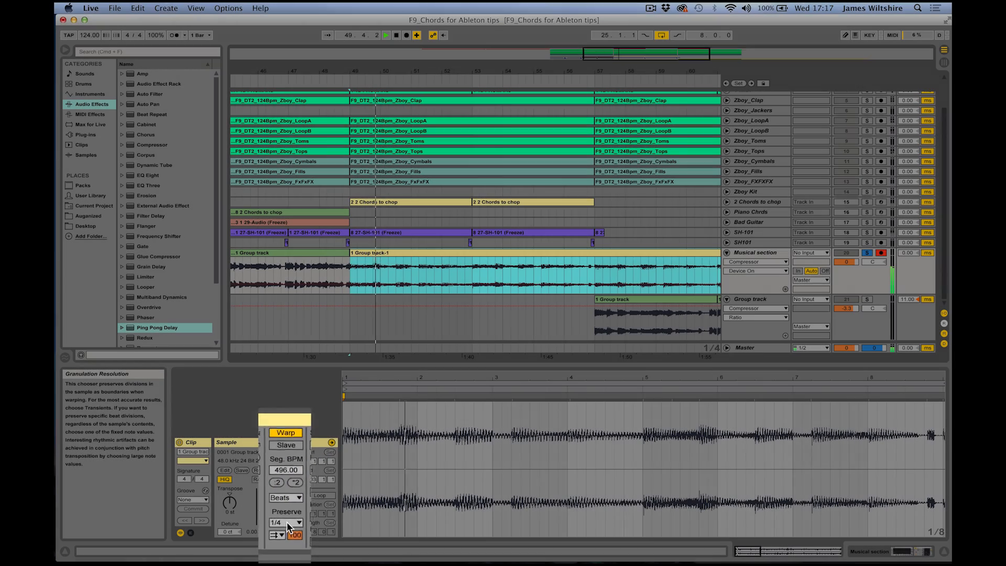
Try Preserve values of 1/8, 1/32 and 1/2 on the clip during playback.
left_click(291, 519)
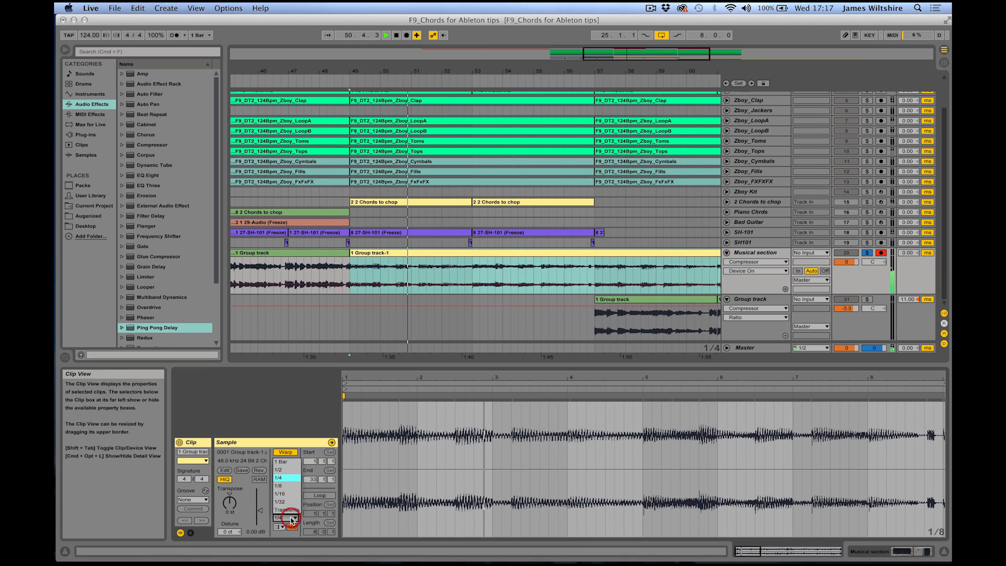
left_click(288, 486)
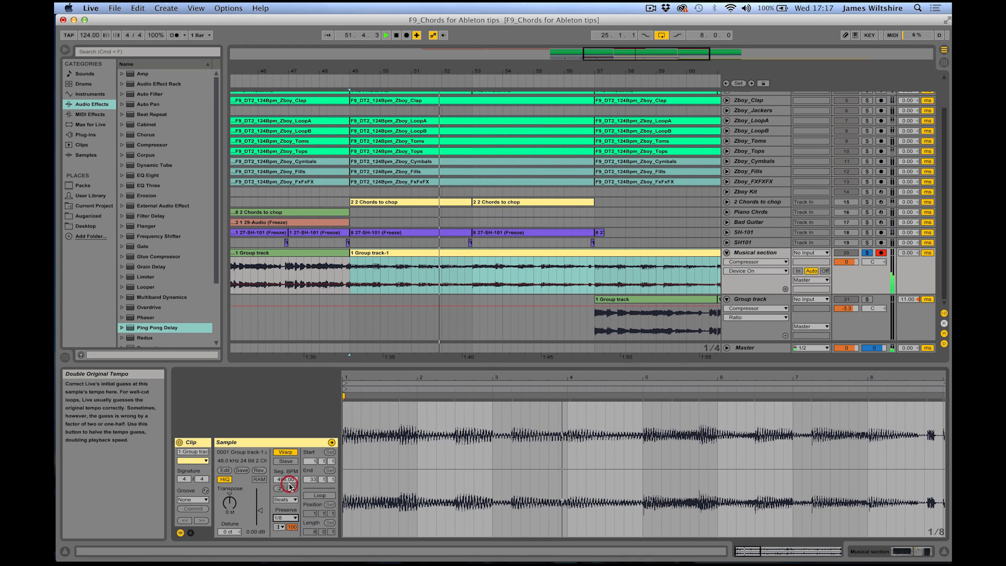
left_click(286, 518)
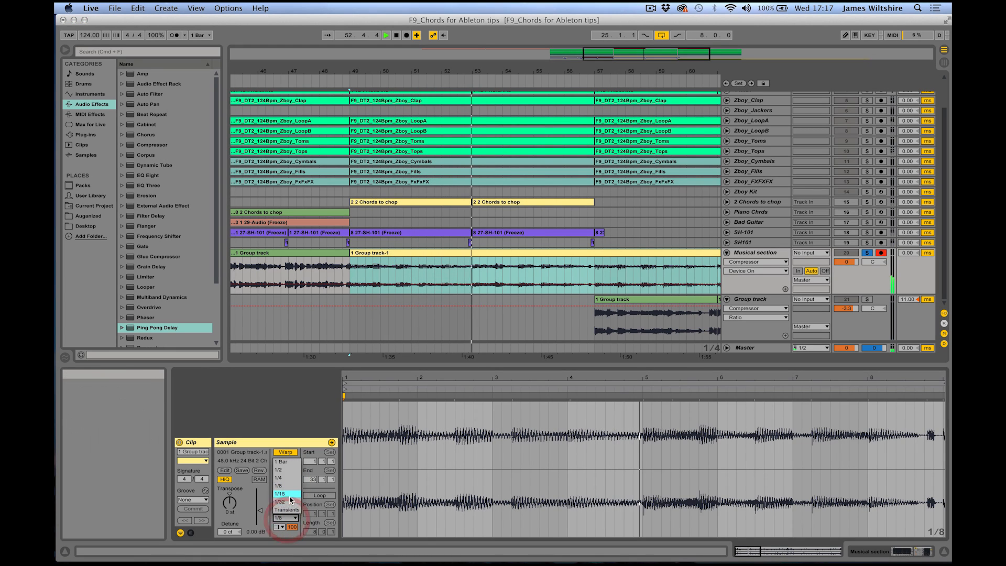
left_click(290, 500)
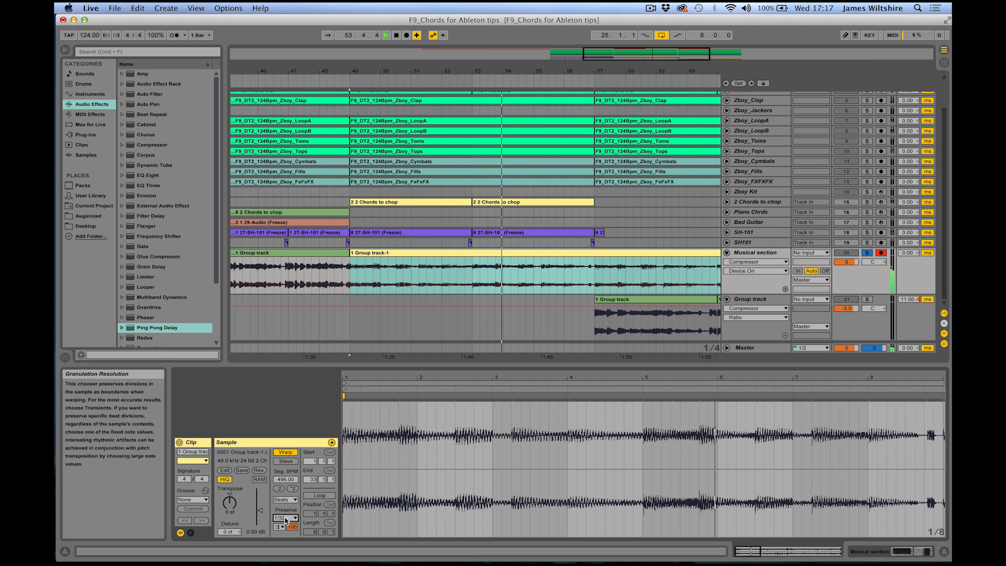
left_click(286, 518)
left_click(287, 470)
key("space")
Replay the Group track-1 clip, lower its transient envelope below 100 and set Preserve to 1/4.
left_click(367, 255)
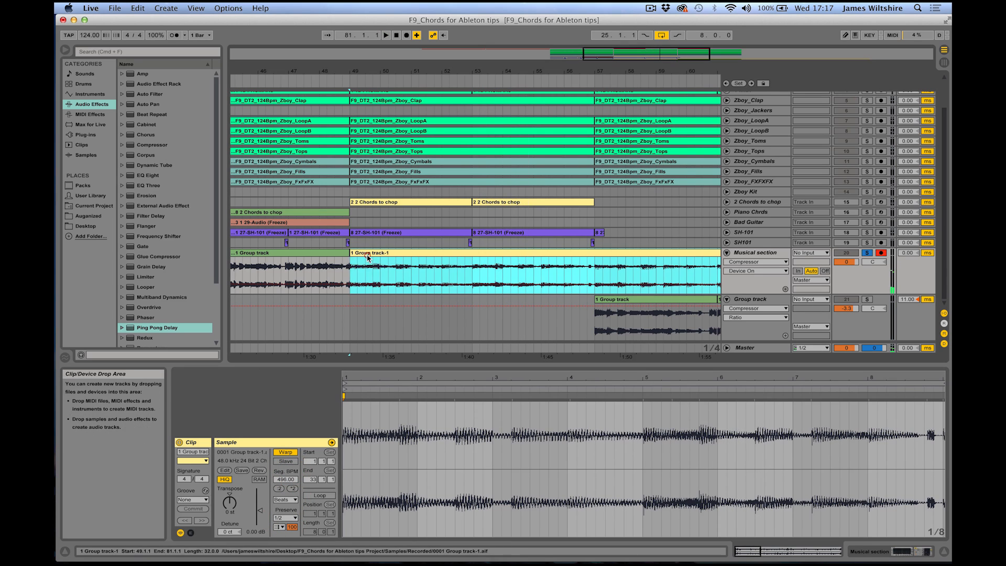
key("space")
left_click_drag(292, 526, 292, 544)
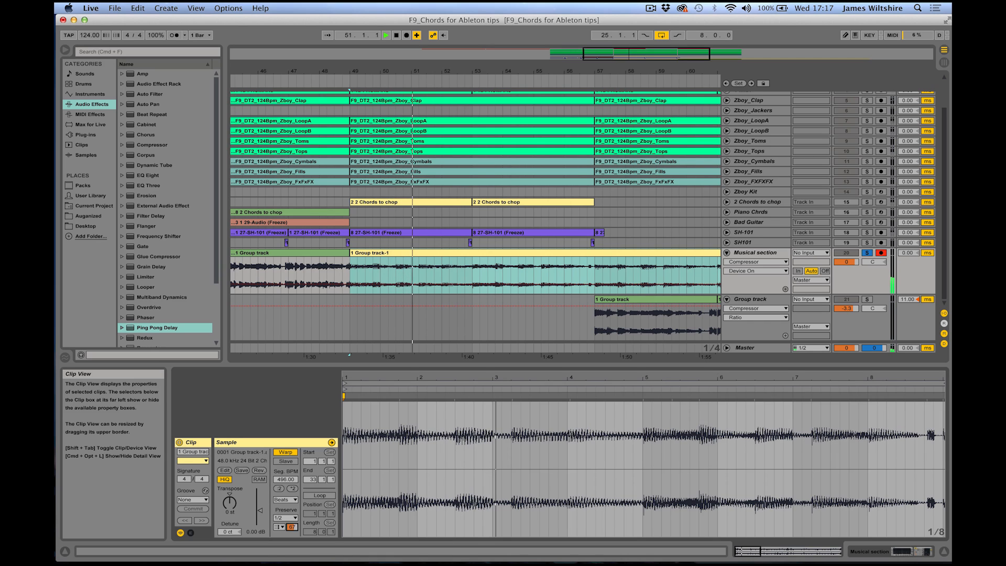
left_click(286, 518)
left_click(291, 478)
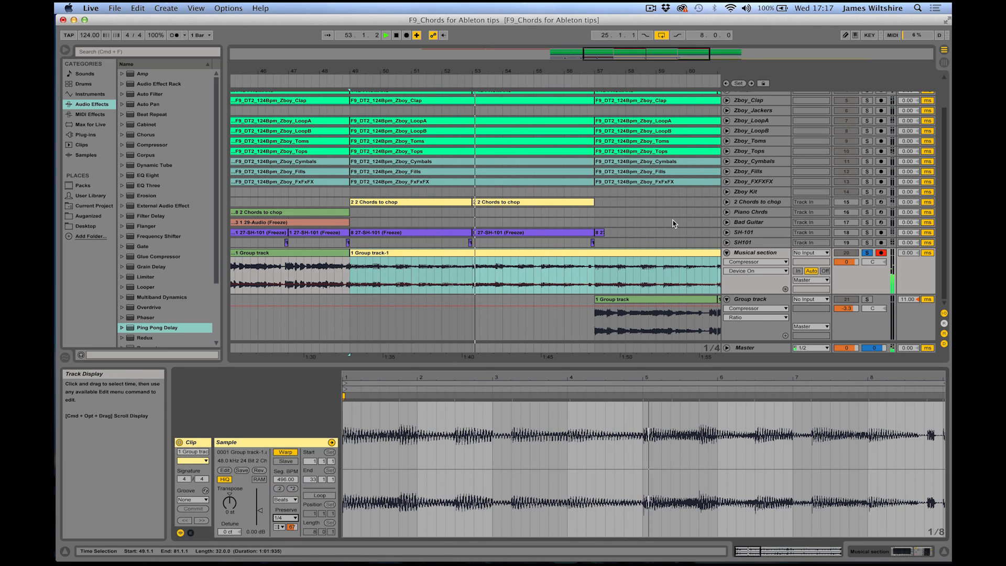
key("space")
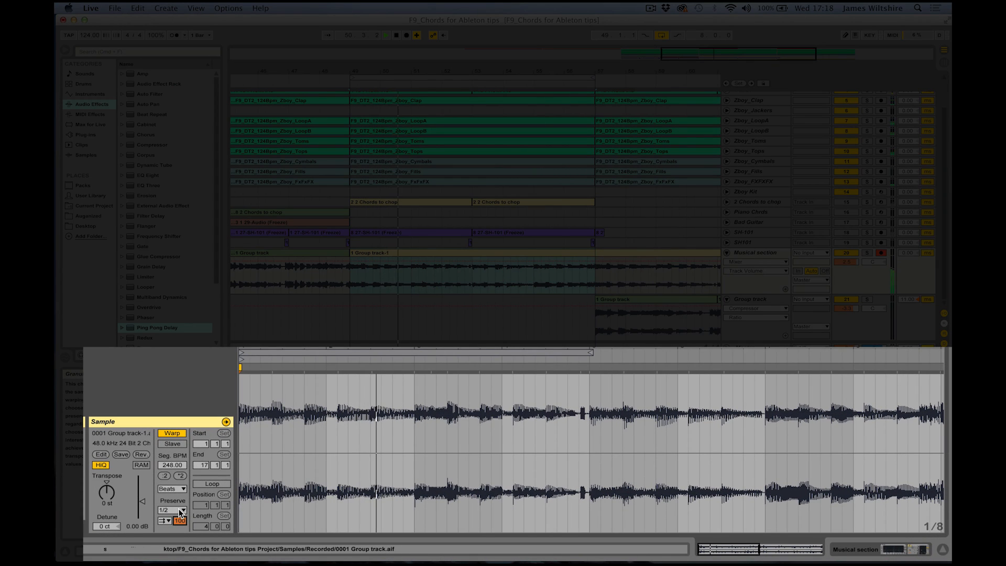
Set Preserve to 1/4 on the 248 BPM version of the clip while the arrangement plays.
left_click(180, 512)
left_click(181, 468)
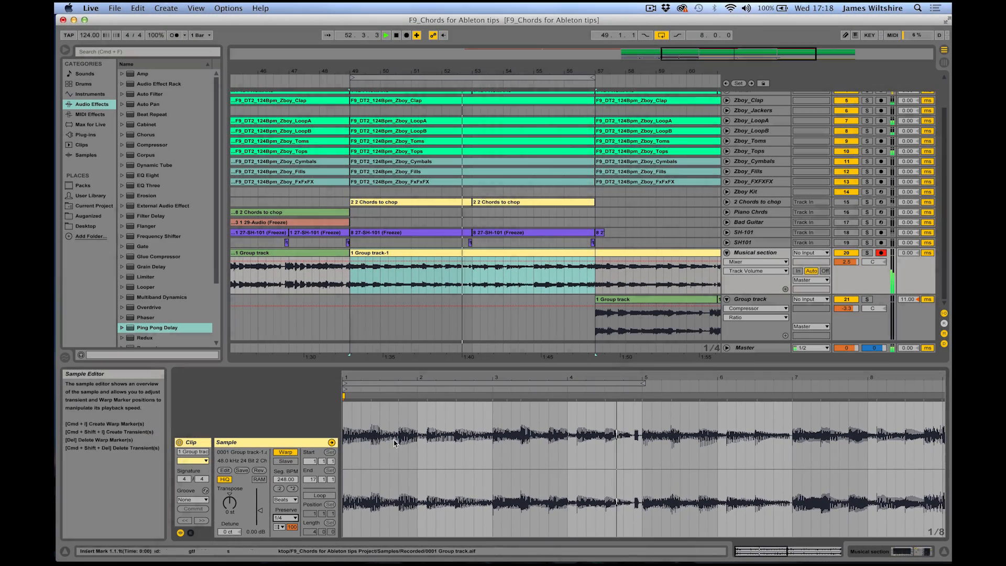
In The Rev Chop set, compare the Preserve settings of the first chopped clips on the 1 Audio track.
double_click(753, 256)
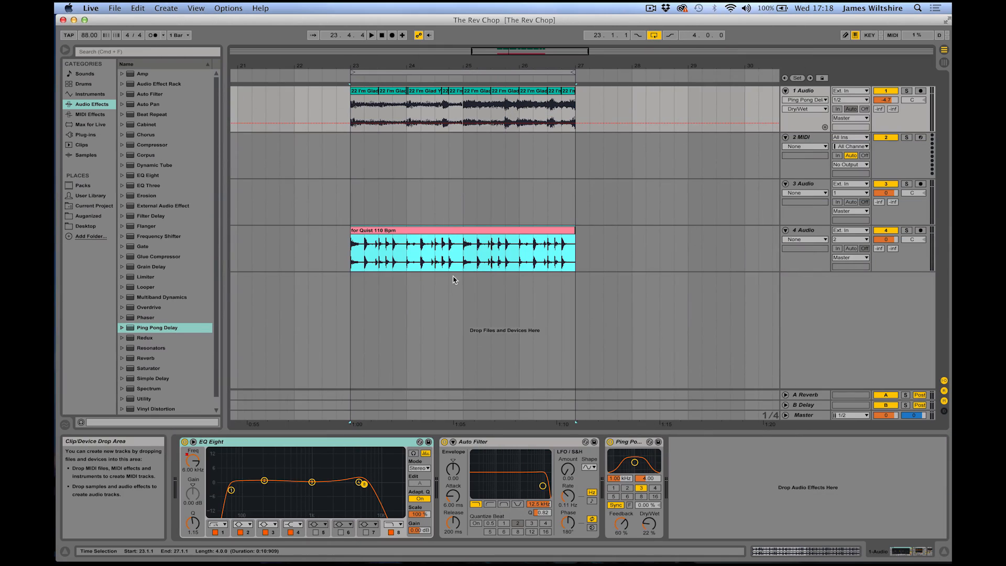
left_click(446, 233)
left_click(365, 90)
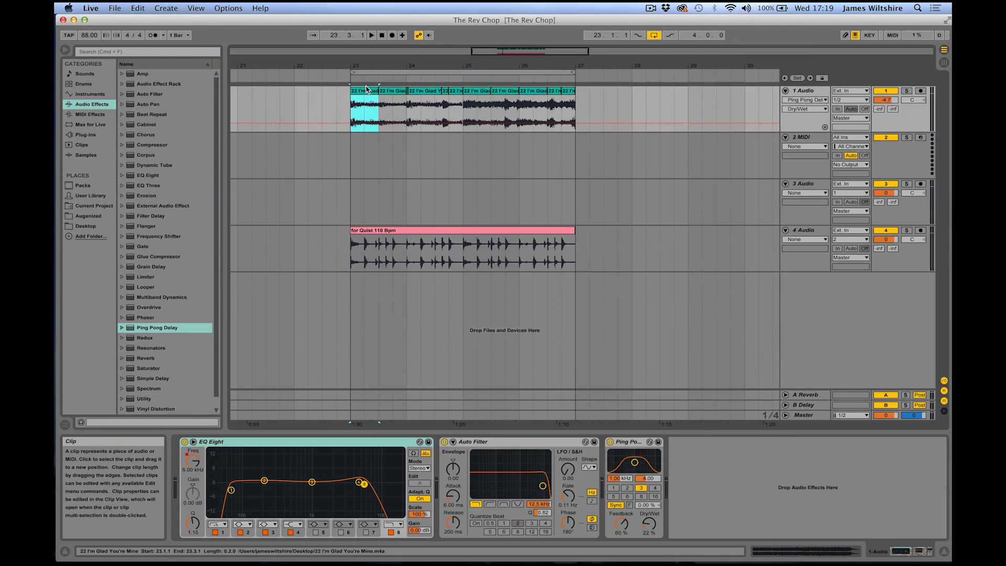
double_click(366, 90)
left_click(357, 84)
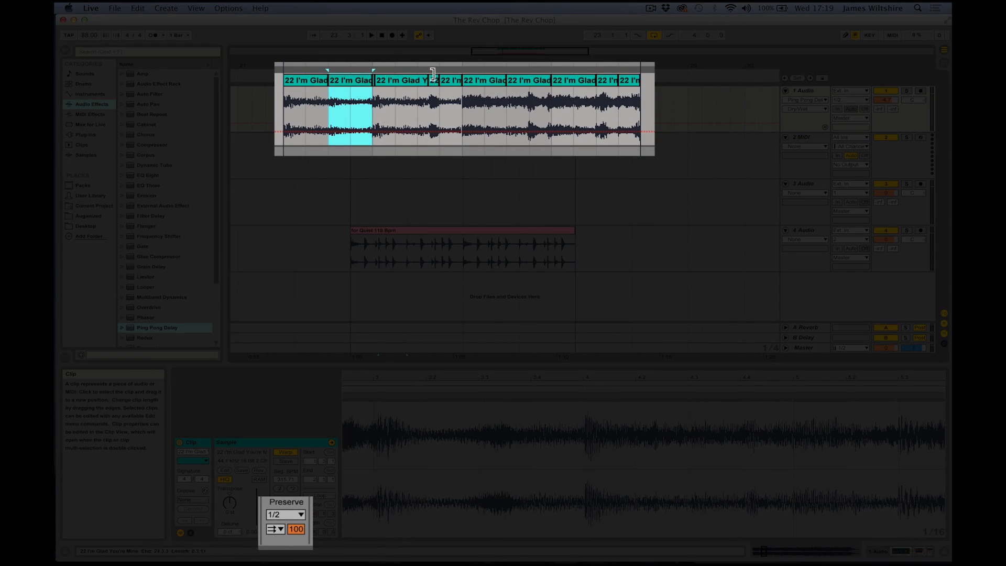
left_click(412, 79)
left_click(453, 80)
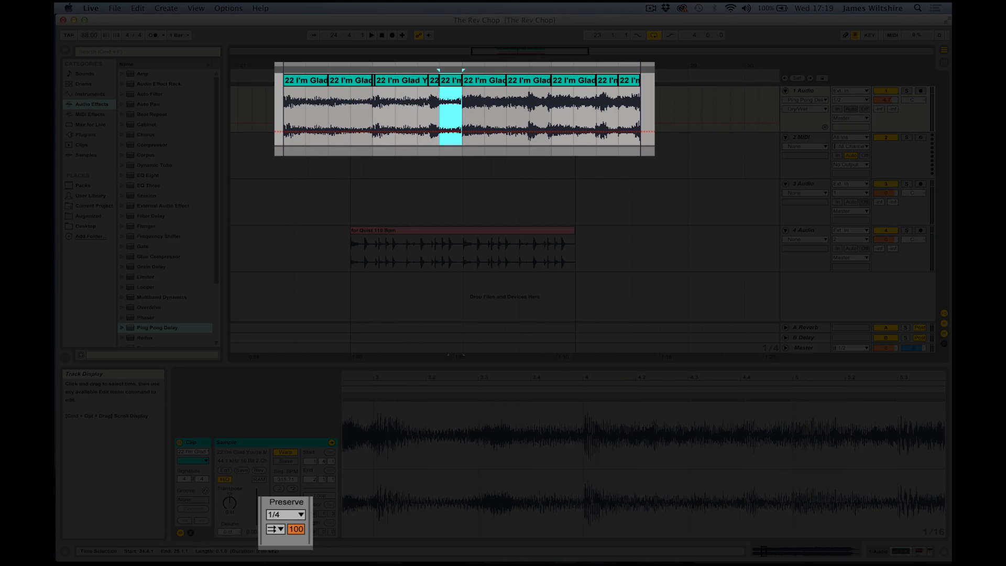
Play the chopped loop from bar 23, show 1 Audio's EQ Eight frequency automation, and raise the track's volume to -2.1 dB.
left_click(350, 152)
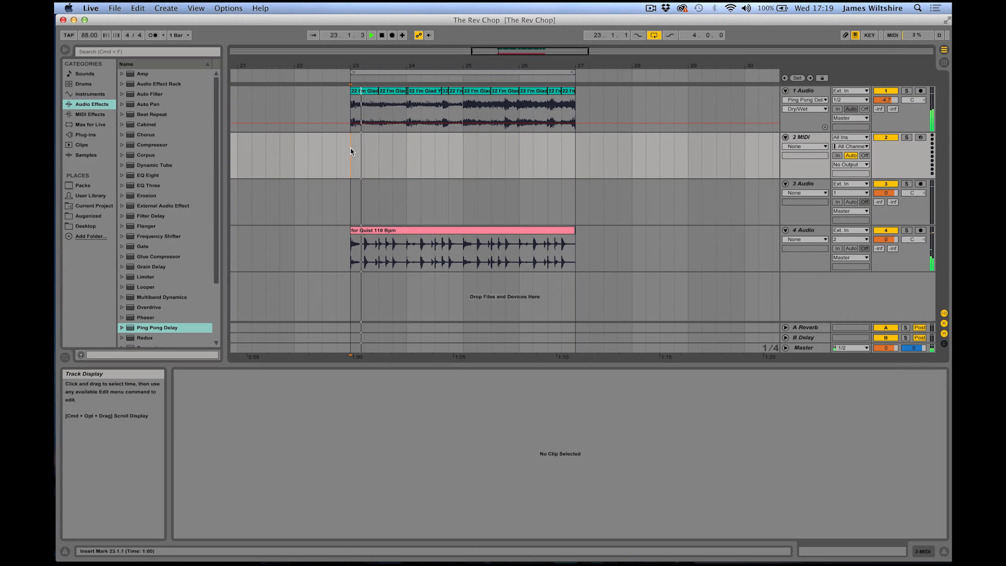
left_click_drag(885, 100, 885, 94)
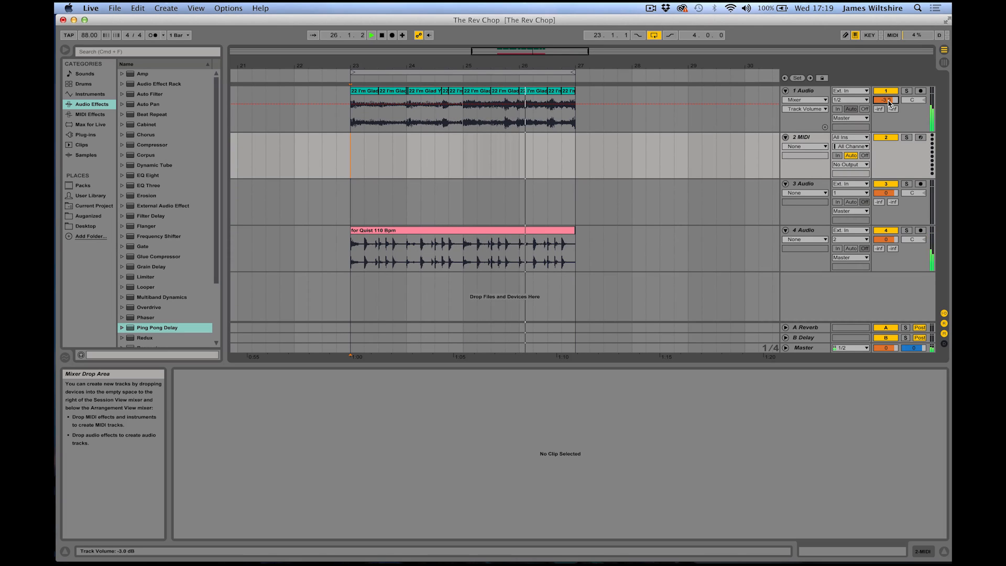
left_click(798, 99)
left_click(801, 124)
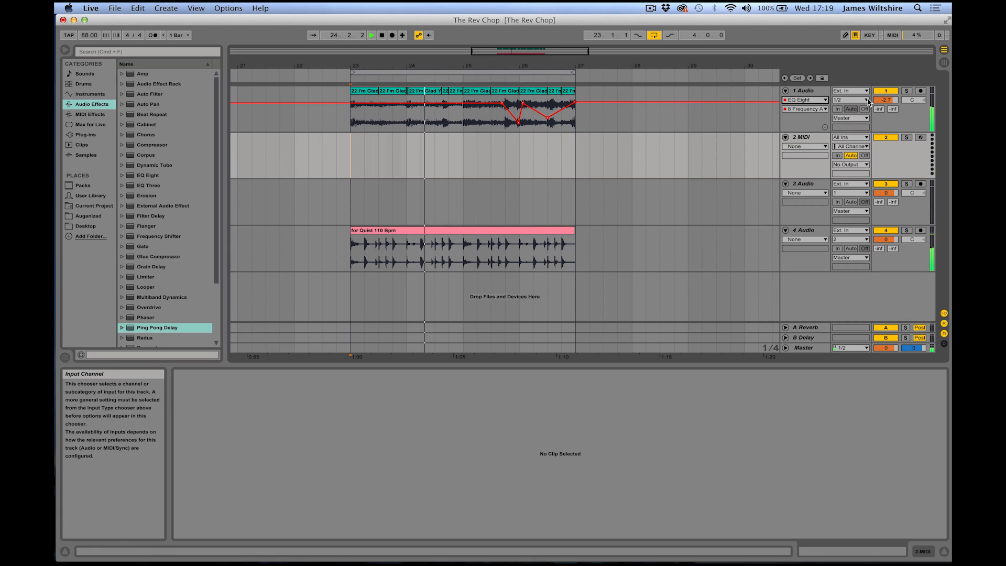
left_click_drag(885, 99, 885, 99)
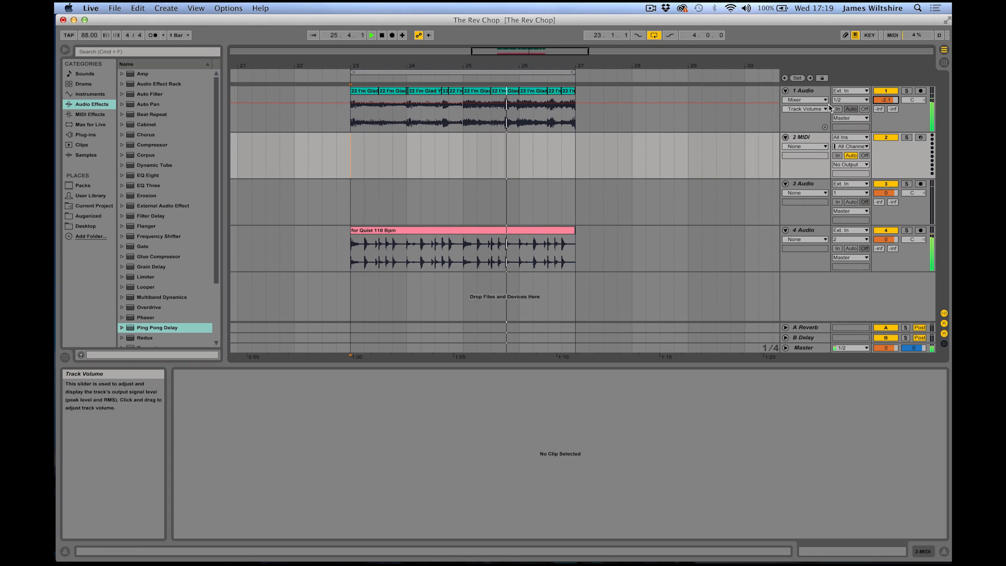
left_click(802, 137)
left_click(802, 91)
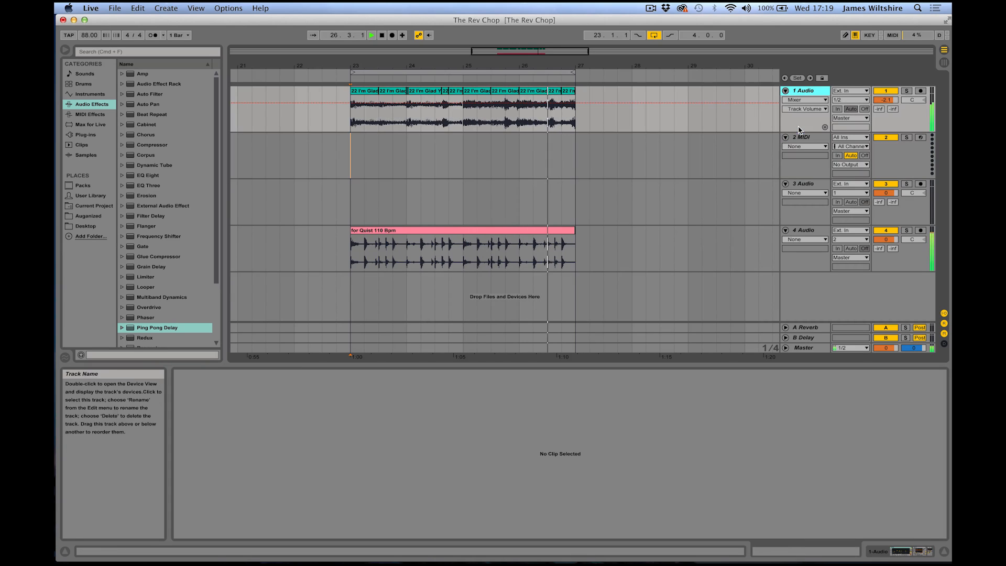
key("space")
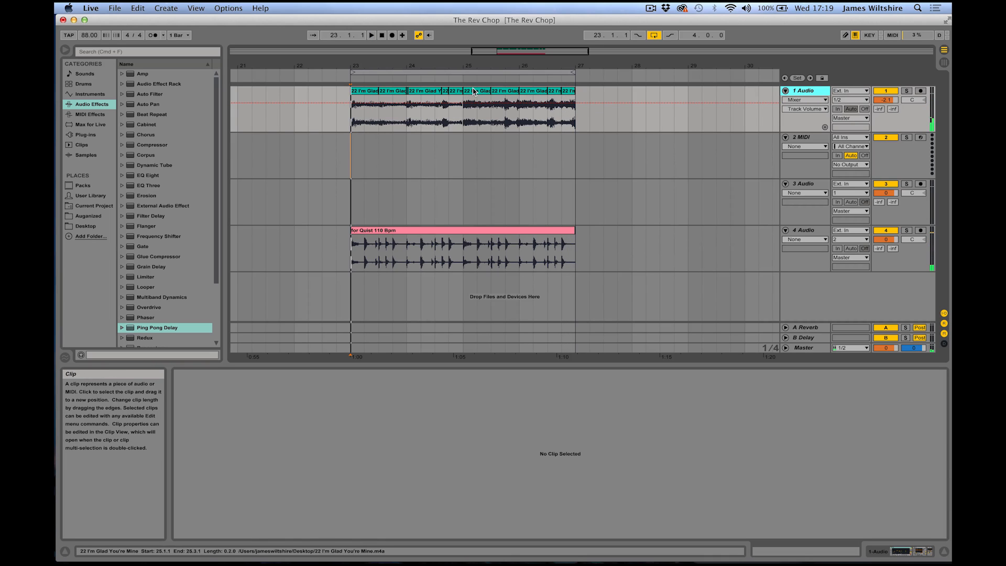
Examine the sample settings of the chopped clips between bars 25 and 27 on the 1 Audio track.
left_click(473, 91)
left_click(508, 92)
left_click(533, 92)
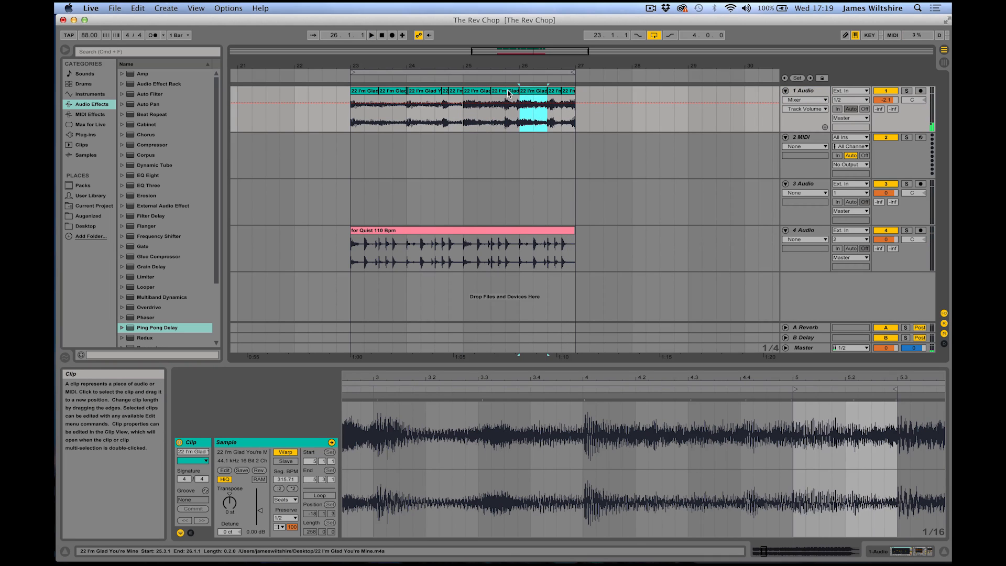
left_click(508, 93)
left_click(483, 93)
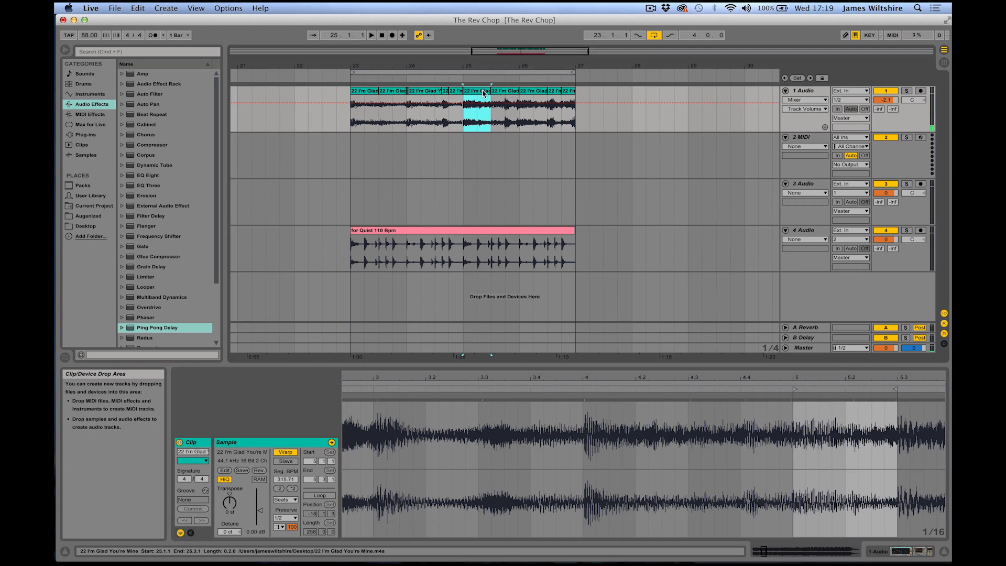
left_click(501, 94)
left_click(421, 93)
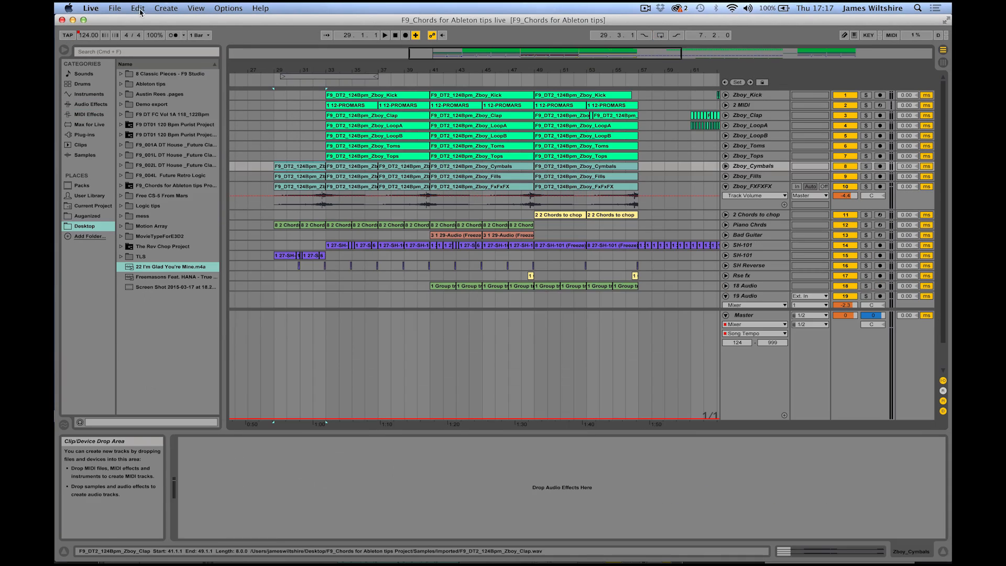
In the F9_Chords for Ableton tips set, select the Zboy_Kick track and look up the Duplicate command and its shortcut.
left_click(138, 9)
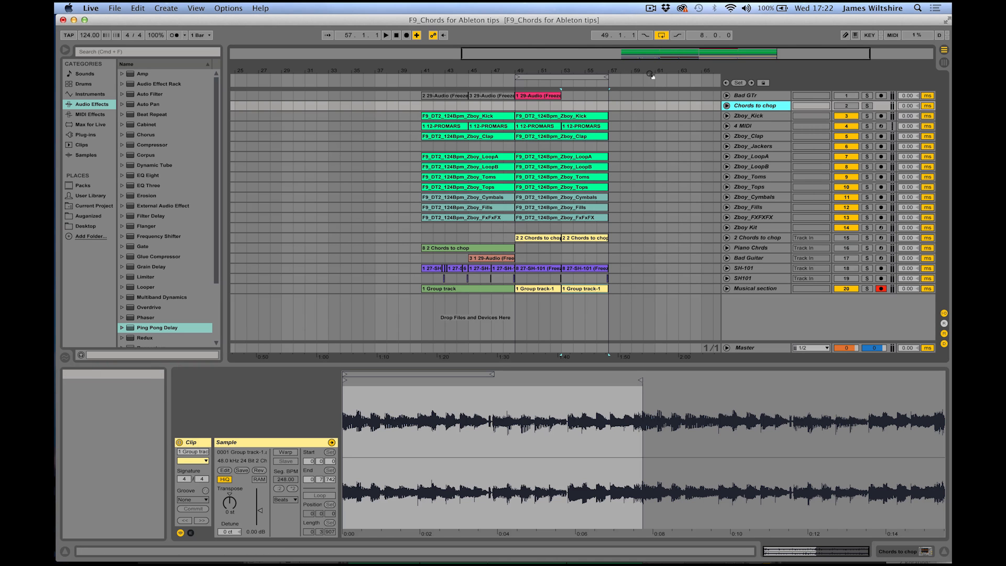
left_click_drag(673, 56, 673, 51)
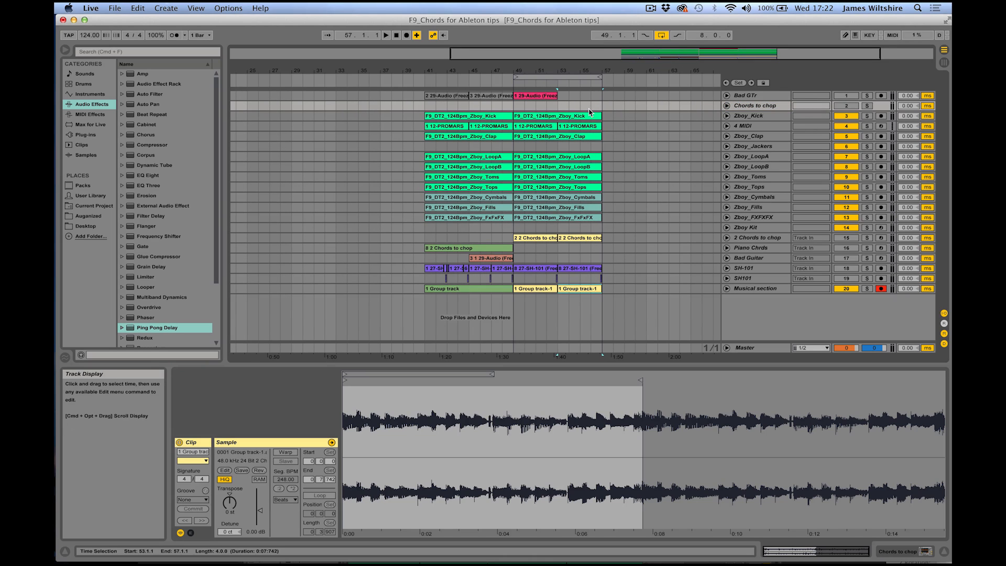
key("Down")
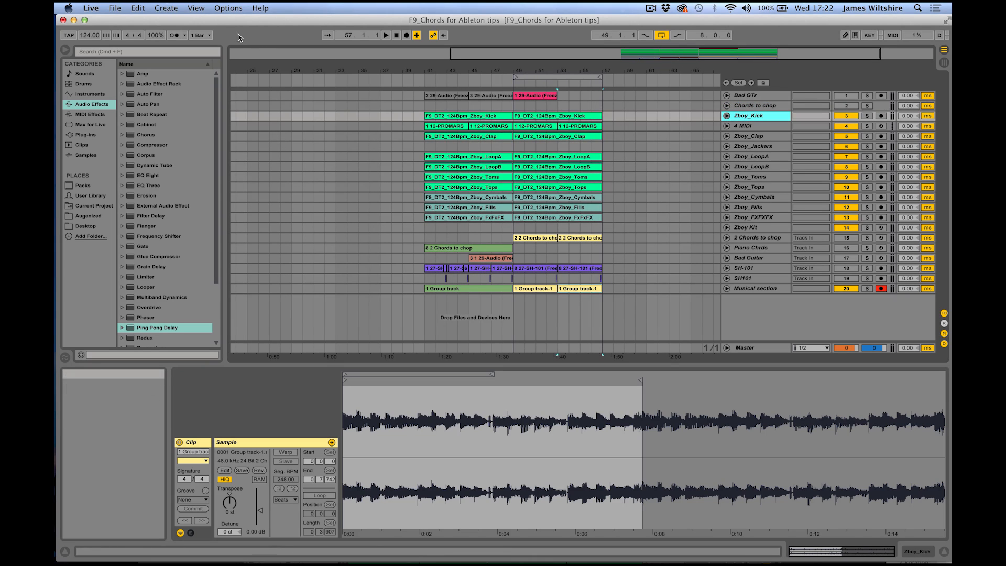
left_click(135, 8)
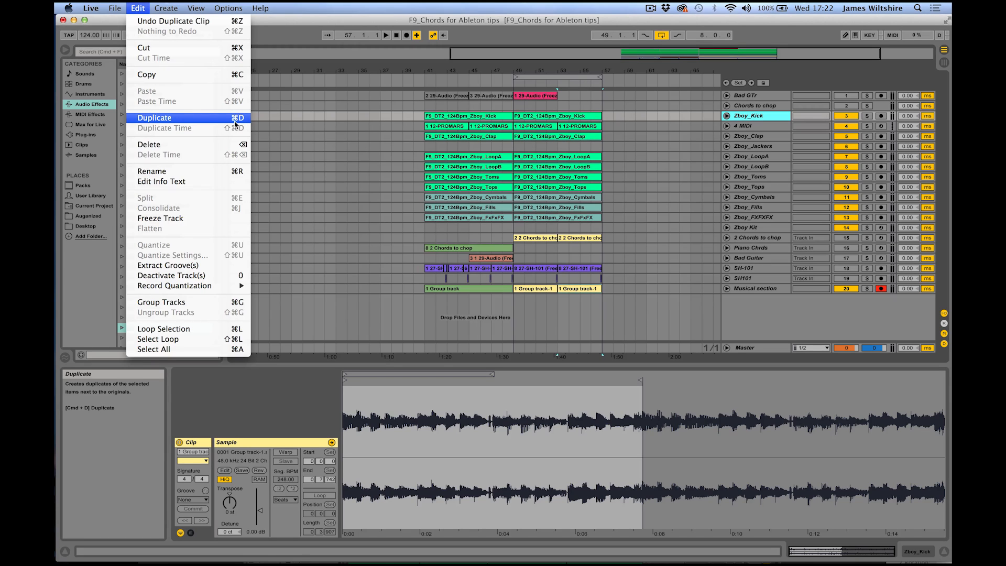
left_click(322, 131)
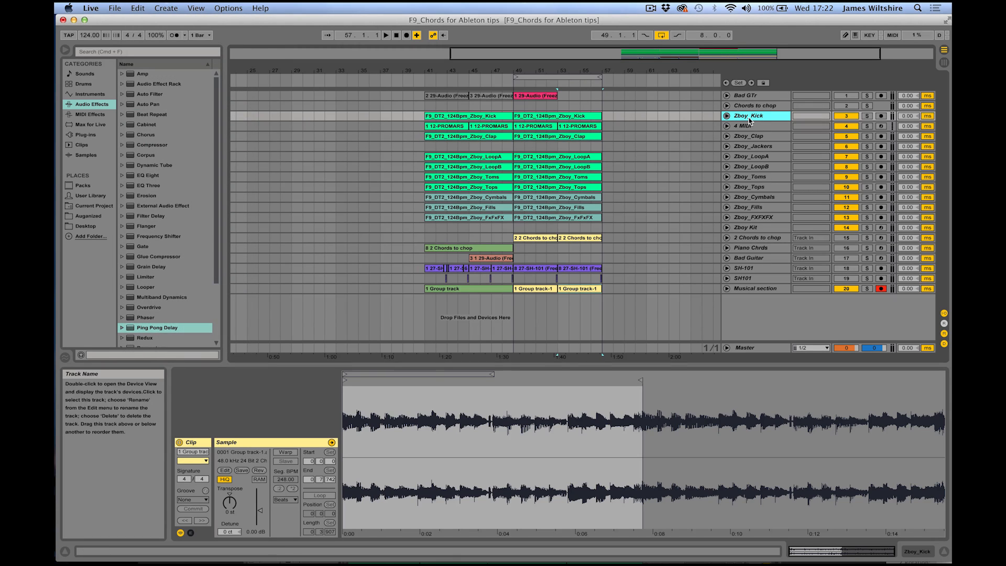
Try duplicating the Zboy_Kick track and the Musical section track, and remove both copies.
key("super")
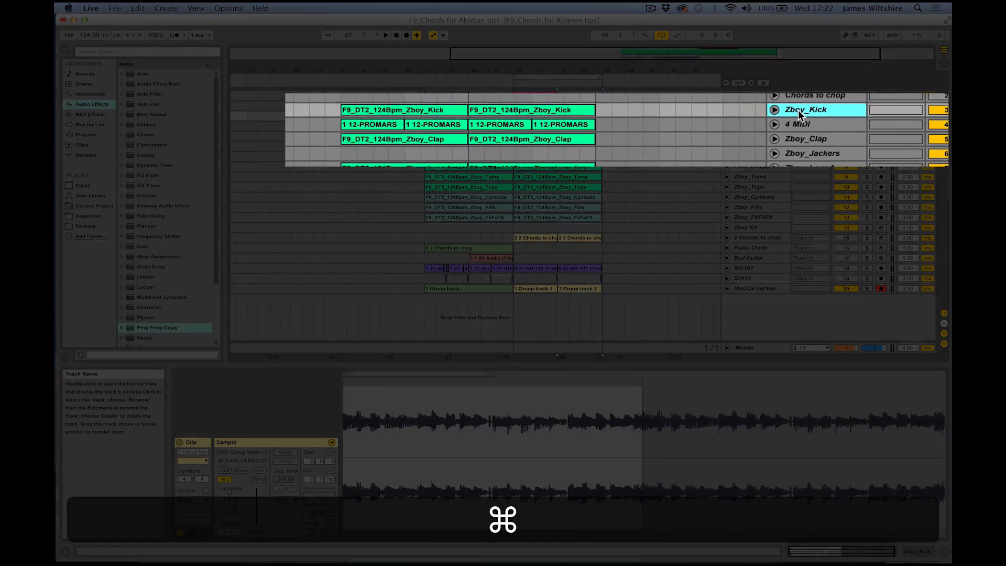
key("super+d")
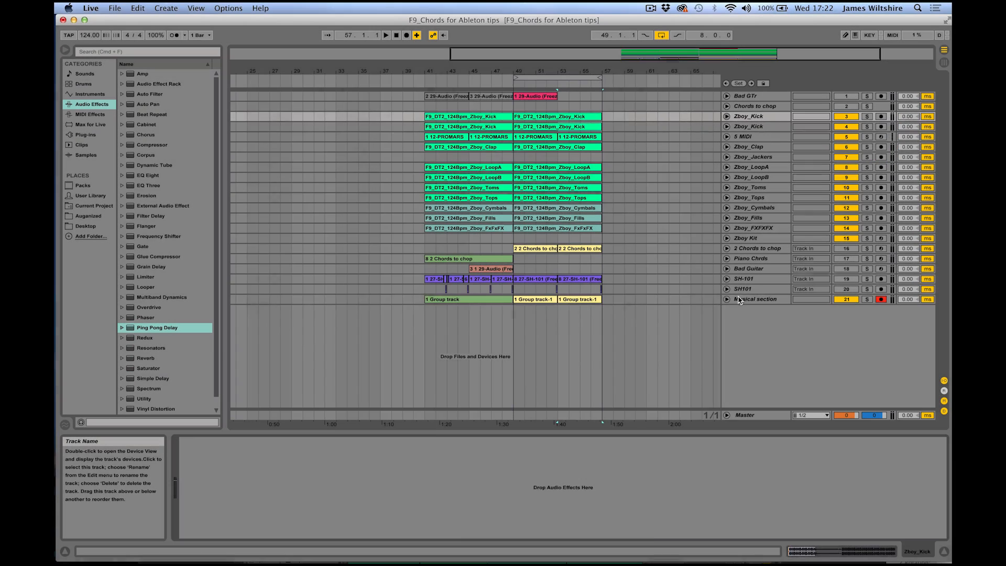
left_click(741, 299)
key("super+d")
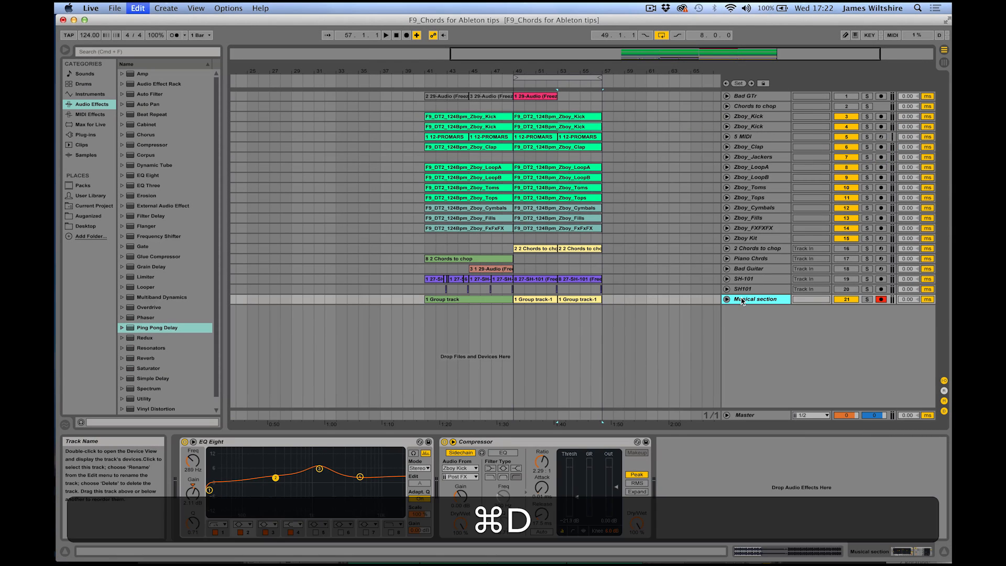
left_click(740, 300)
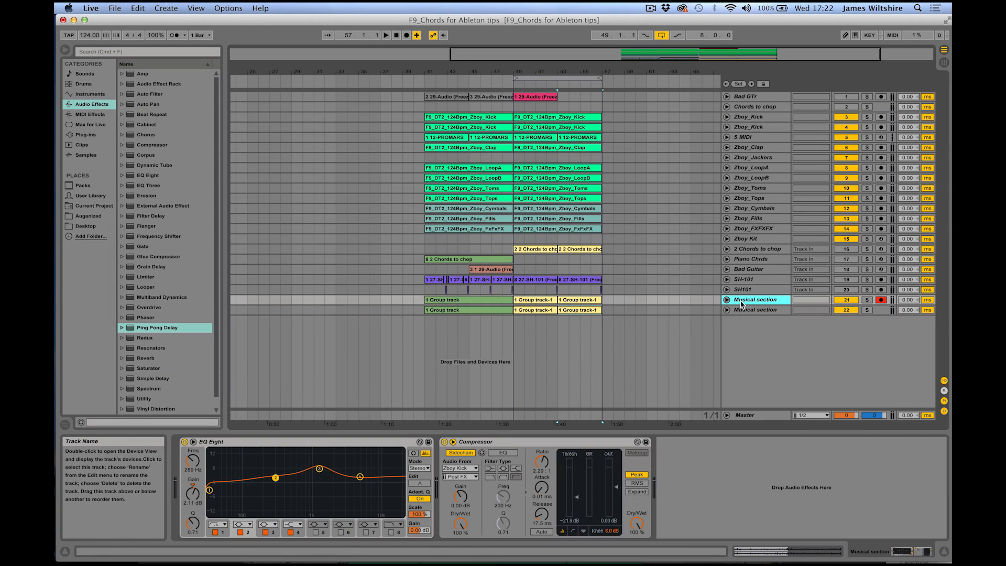
left_click(741, 309)
key("BackSpace")
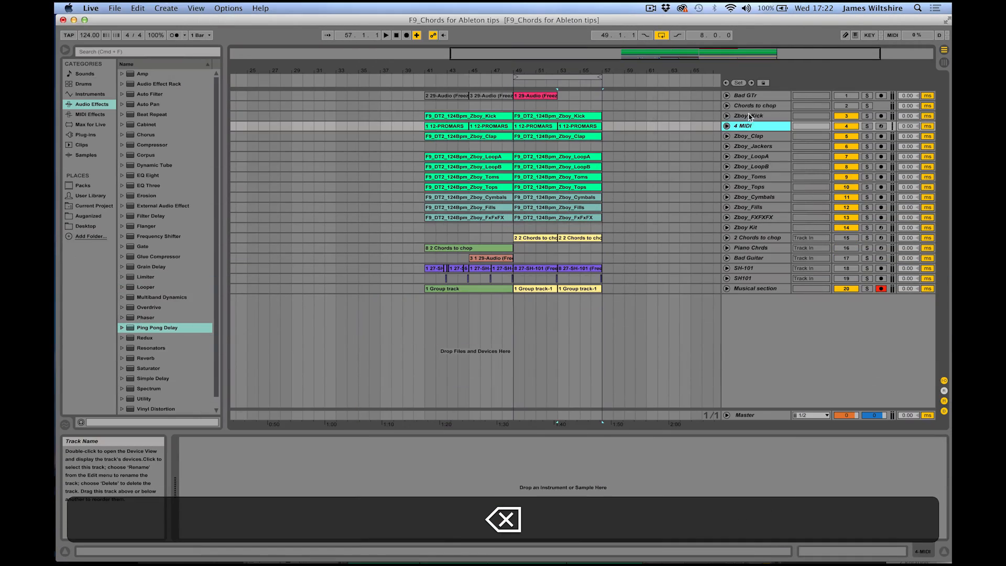
Try duplicating all drum tracks from Zboy_Kick through Zboy_FXFXFX at once, and undo the duplication.
left_click(737, 217, "shift")
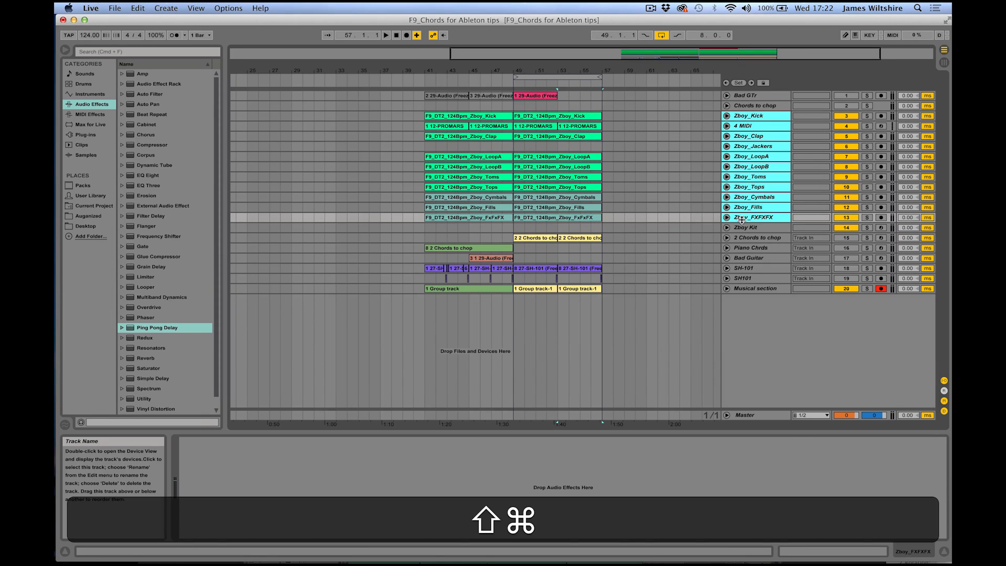
key("super+d")
key("super+z")
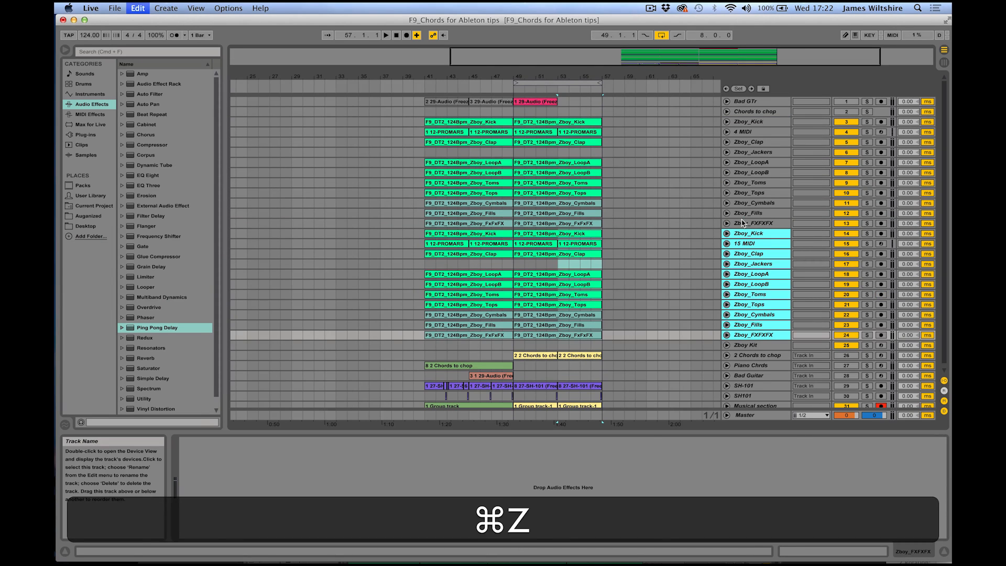
Try duplicating bars 41 to 57 across the tracks from Chords to chop through Musical section, and undo it.
left_click_drag(428, 110, 525, 290)
left_click_drag(428, 104, 601, 319)
key("super")
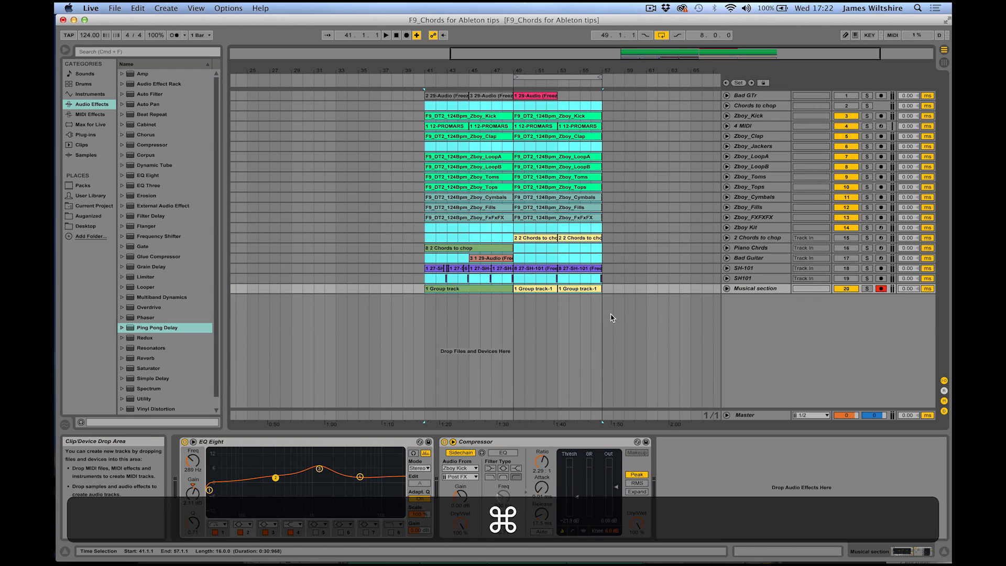
key("super")
key("super+d")
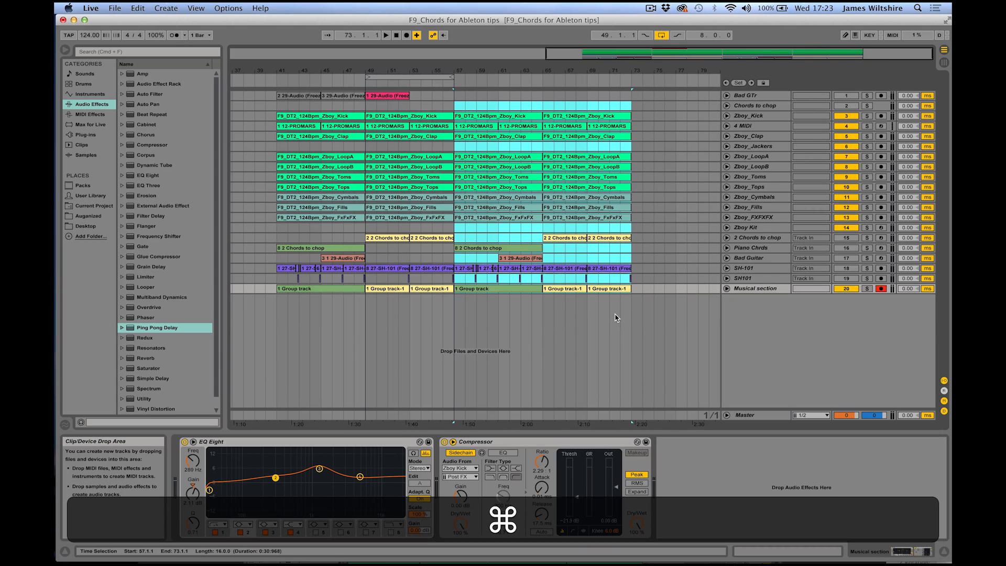
key("super+z")
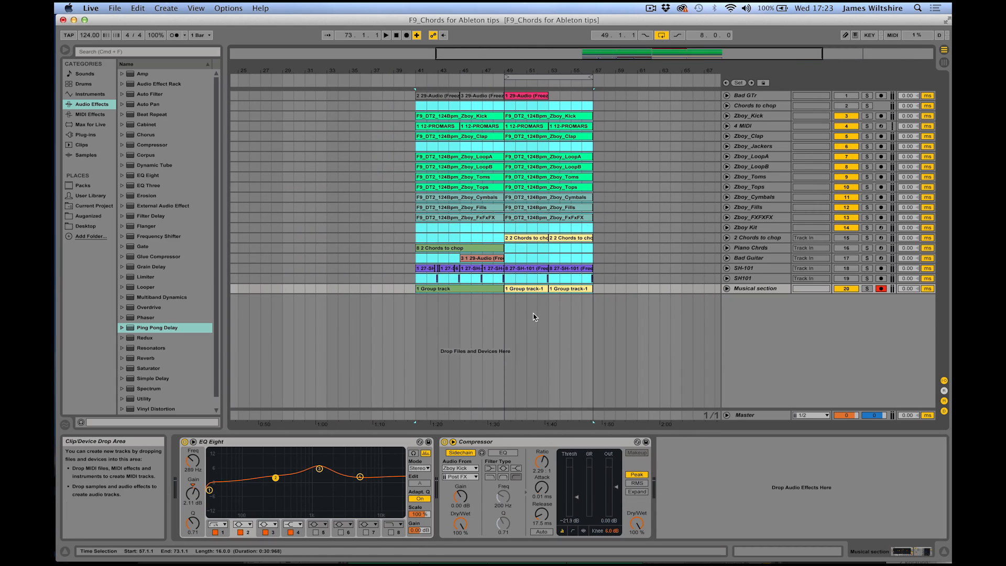
Duplicate the Compressor device on the Musical section track.
left_click(545, 315)
left_click(490, 443)
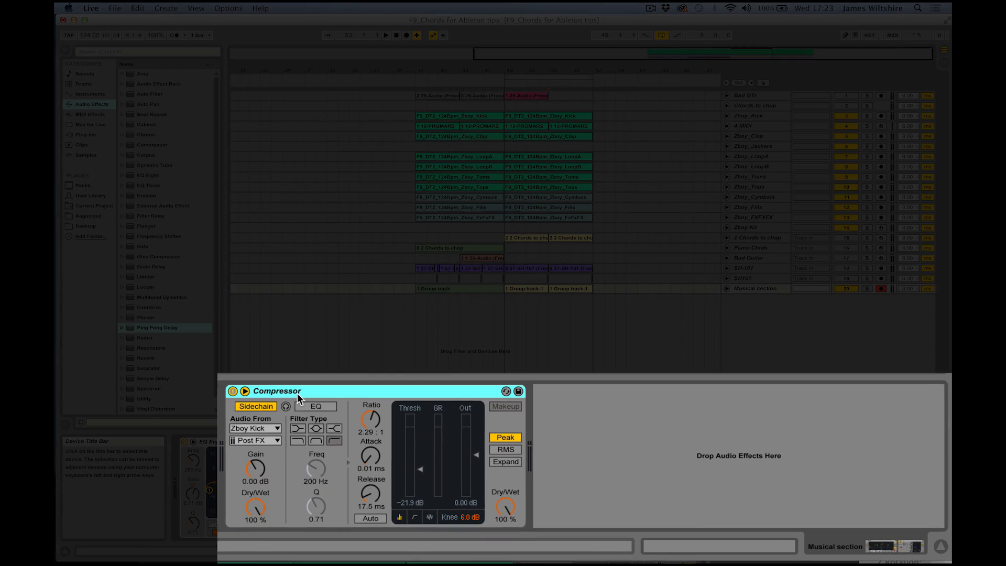
key("super+d")
key("super+d")
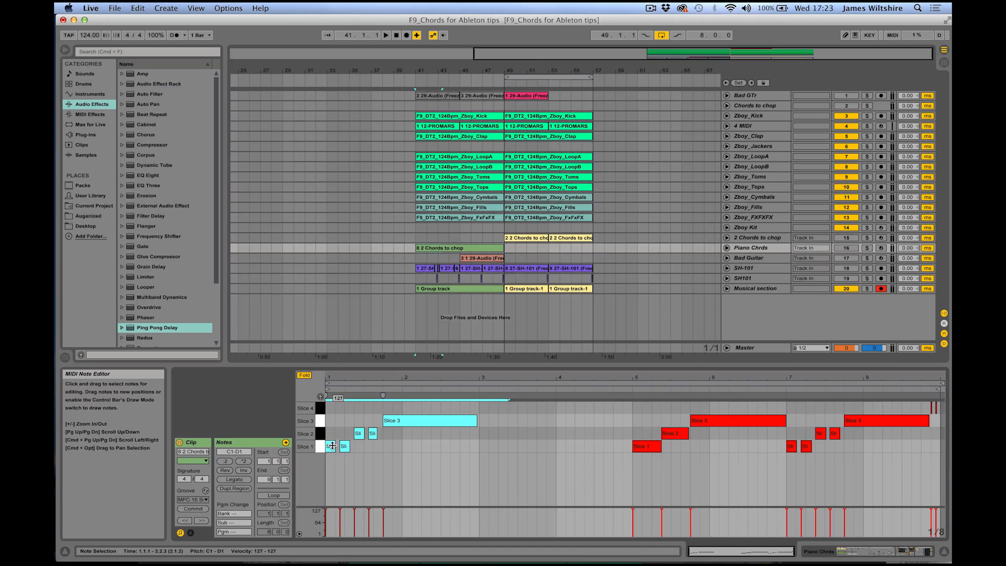
Duplicate the opening Slice 1 to Slice 3 notes in the Piano Chrds clip and move the copies slightly earlier.
key("super+d")
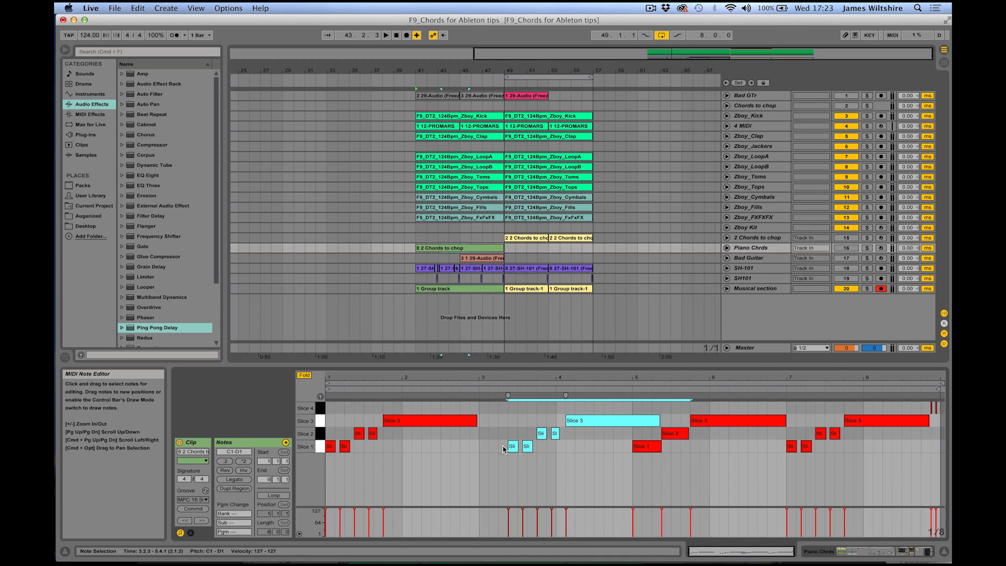
left_click_drag(515, 446, 479, 449)
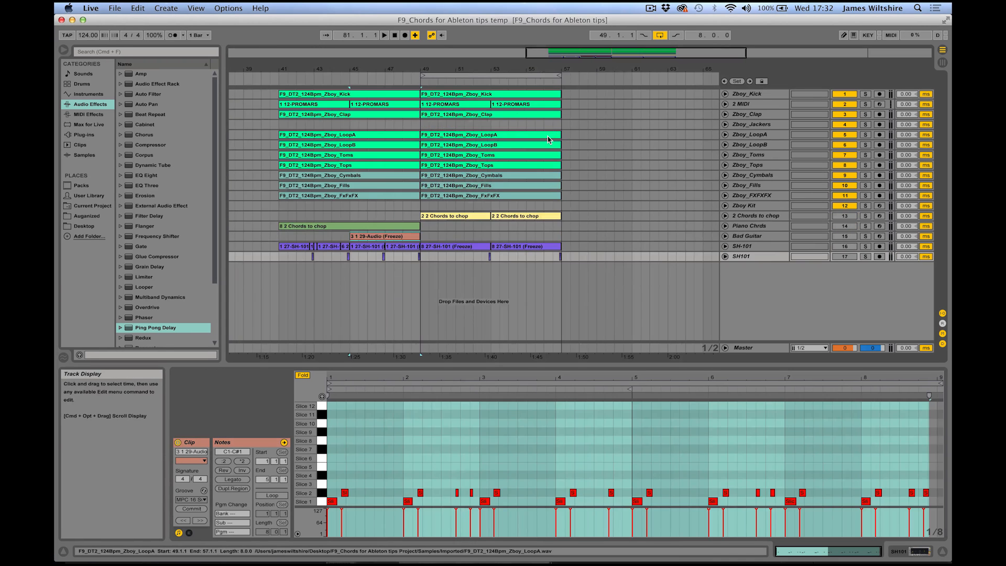
In the F9_Chords for Ableton tips temp set, delete the clips from bar 49 onward on all tracks.
left_click_drag(653, 256, 496, 86)
key("Delete")
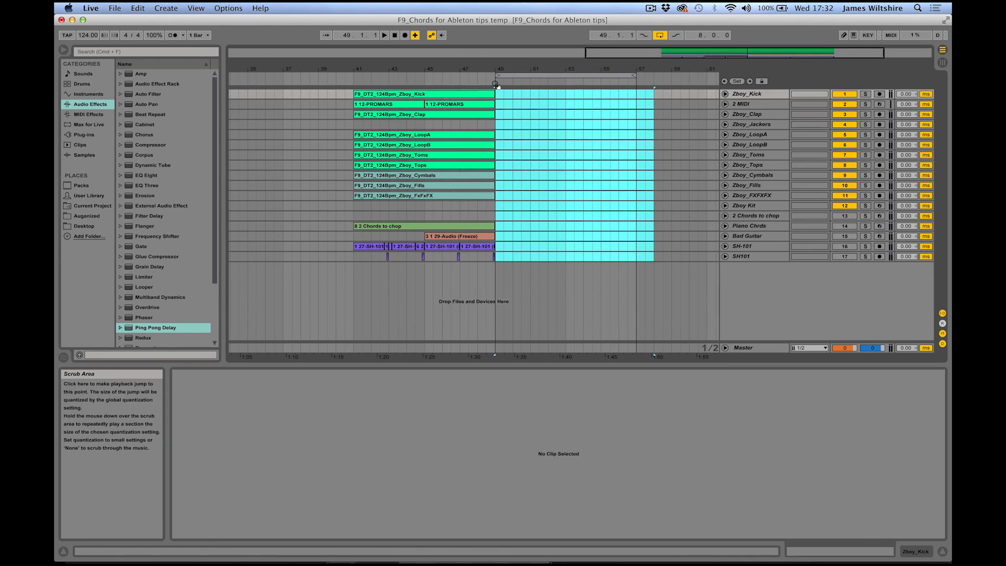
Duplicate the bars 41 to 49 section across all tracks four times in a row.
left_click_drag(352, 258, 495, 93)
left_click_drag(635, 51, 635, 26)
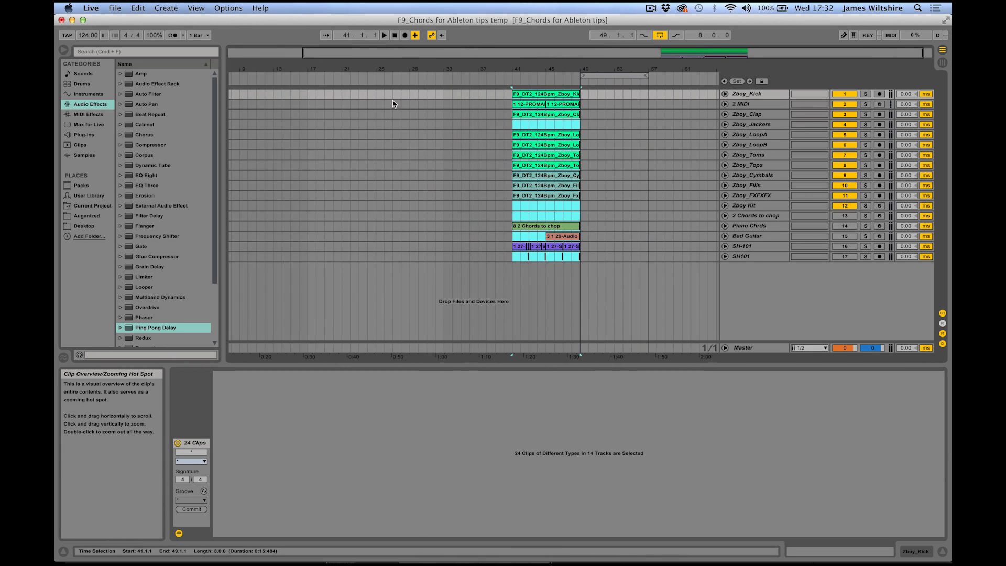
scroll(381, 132, "right", 1)
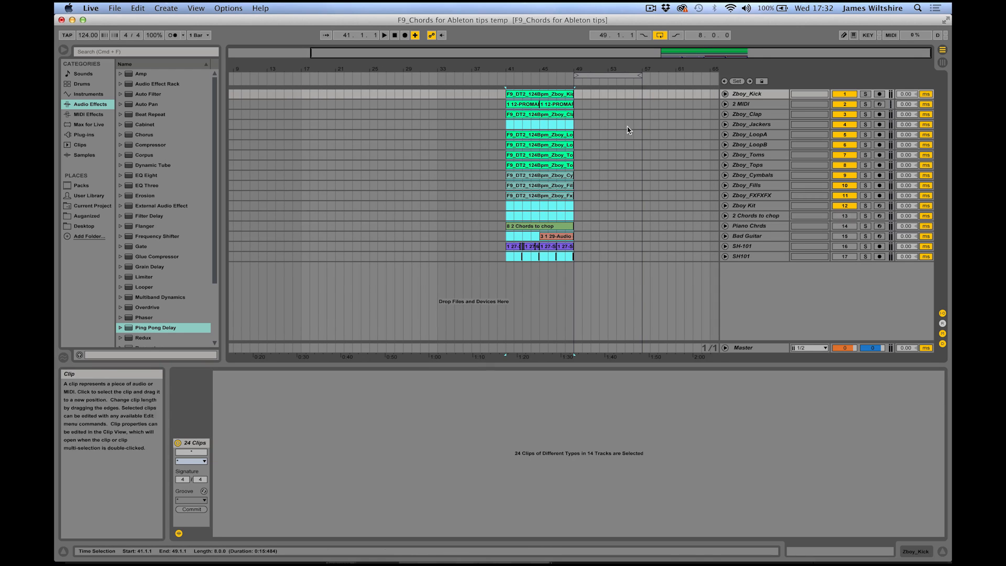
key("super+c")
left_click_drag(642, 52, 634, 52)
scroll(380, 132, "right", 1)
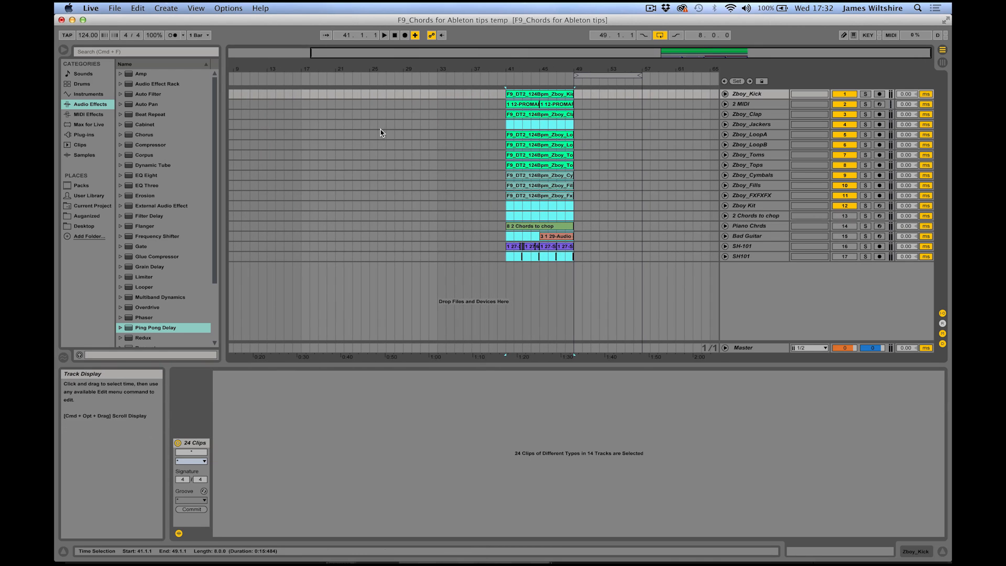
key("super+d")
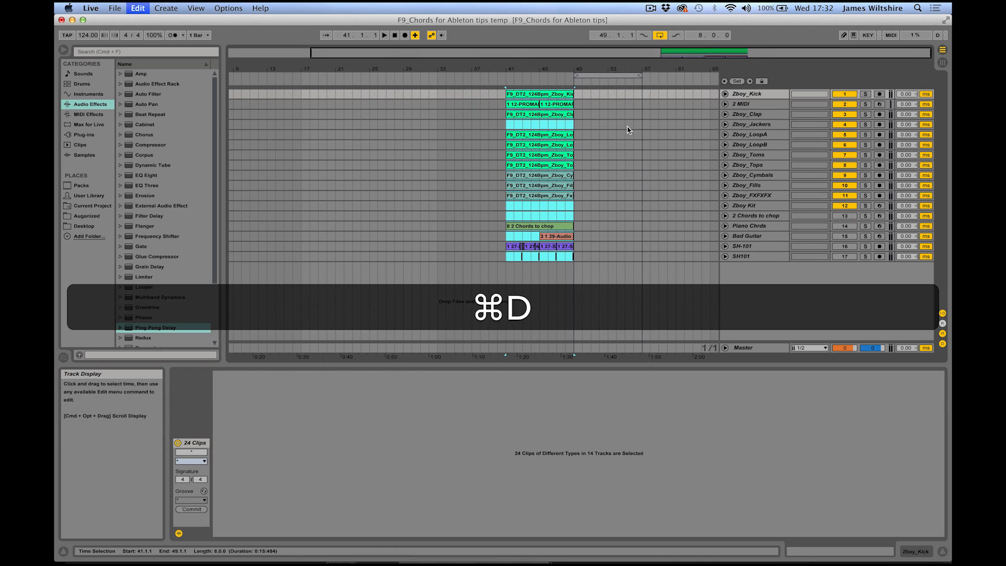
key("super+d")
key("super+d")
key("super+d")
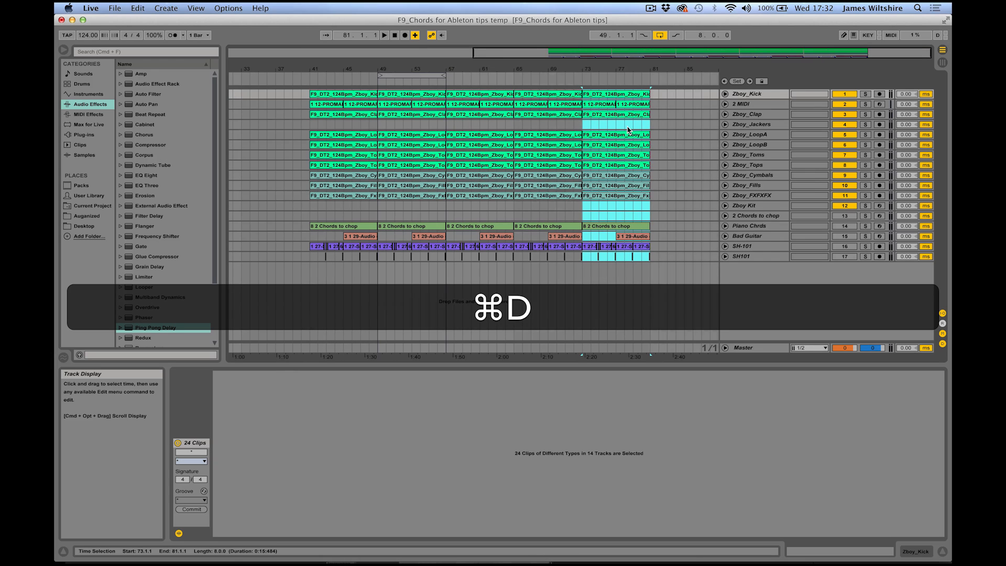
left_click(475, 215)
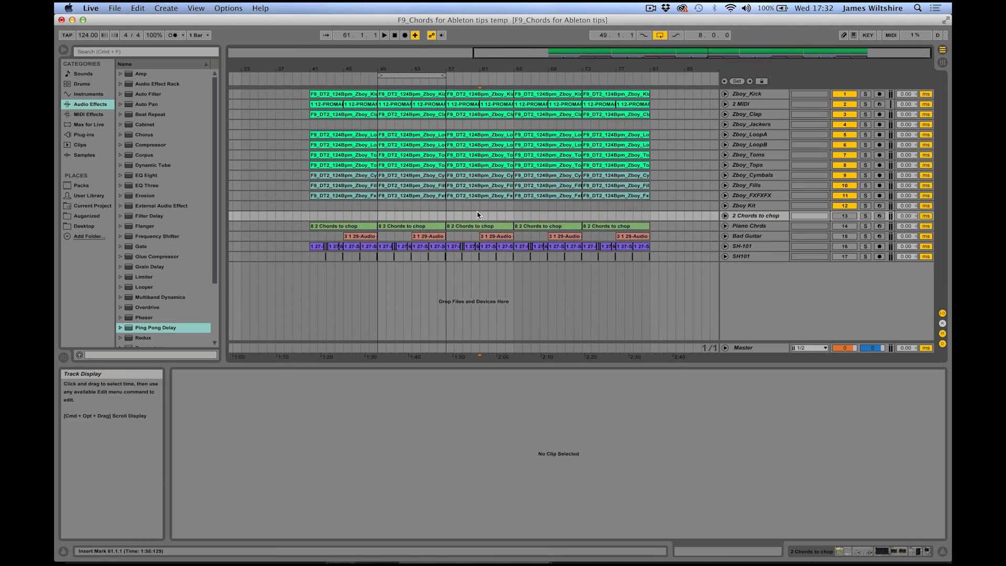
left_click(754, 225)
left_click(755, 256, "shift")
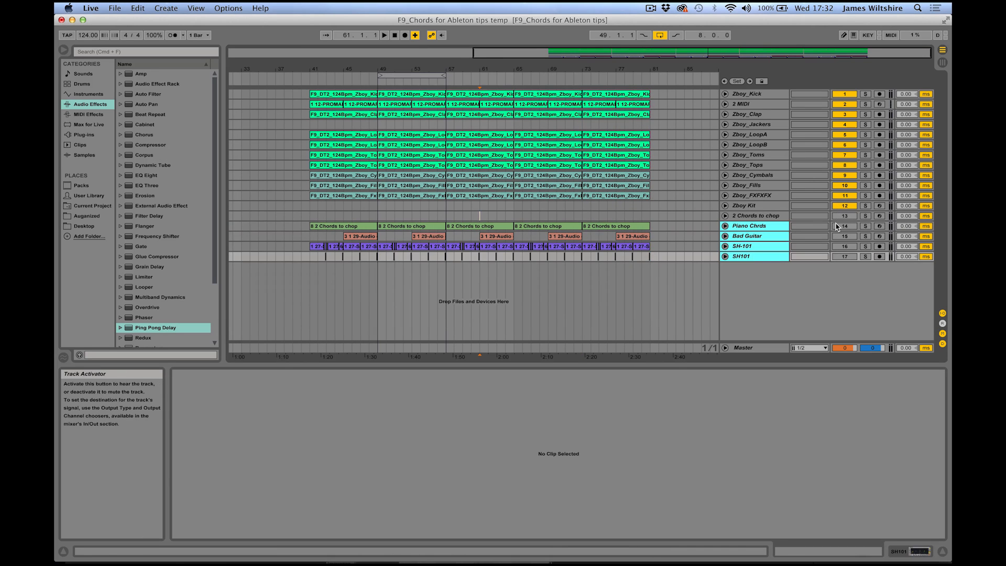
left_click(742, 246)
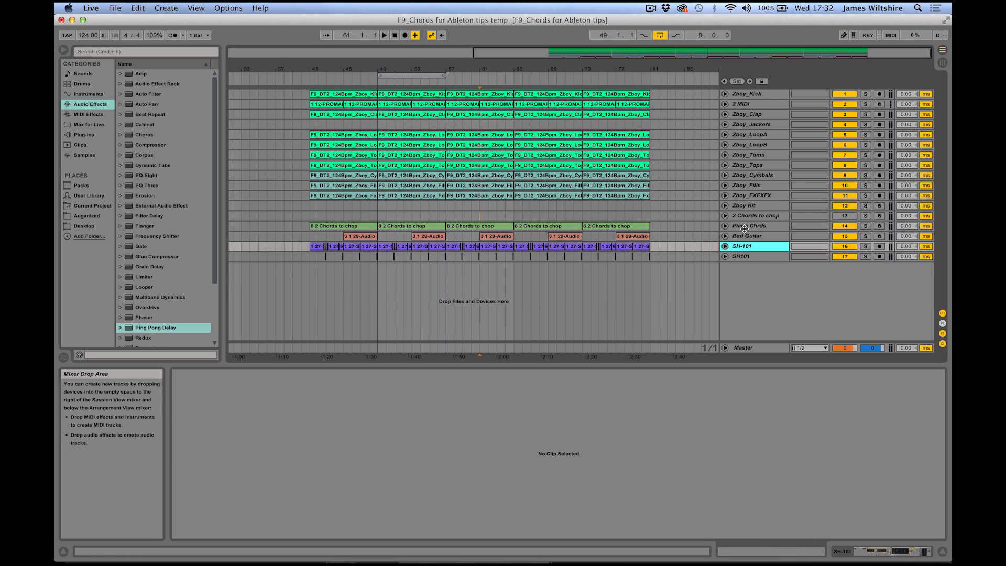
left_click(743, 225)
Delete the first two clips on the Piano Chrds track and the first two clips on the Bad Guitar track.
left_click(348, 227)
left_click(406, 226, "shift")
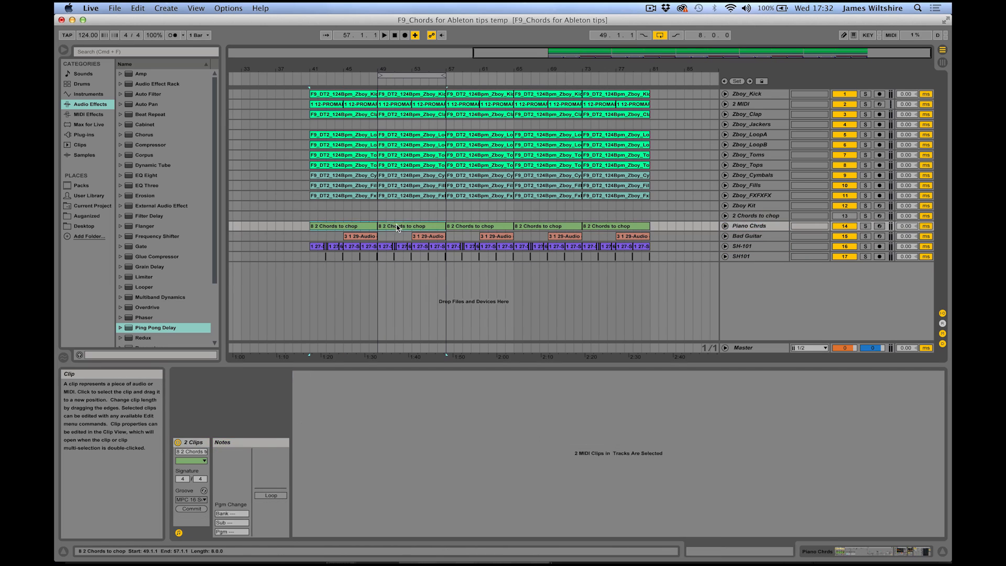
key("Delete")
left_click(366, 237)
left_click(427, 240, "shift")
key("Delete")
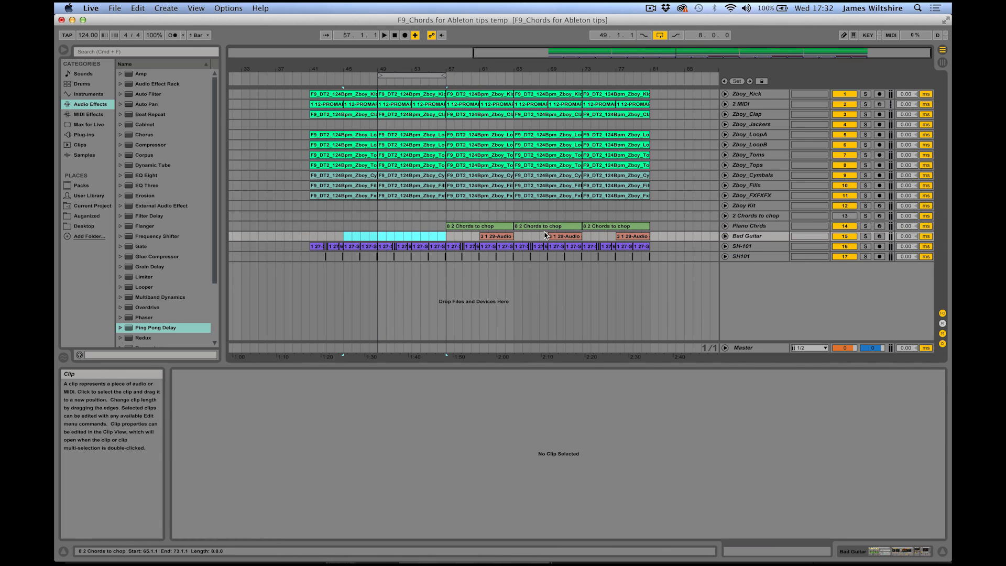
Delete the SH-101 and SH101 clips before bar 49, and play the arrangement with looping off.
left_click_drag(293, 246, 387, 259)
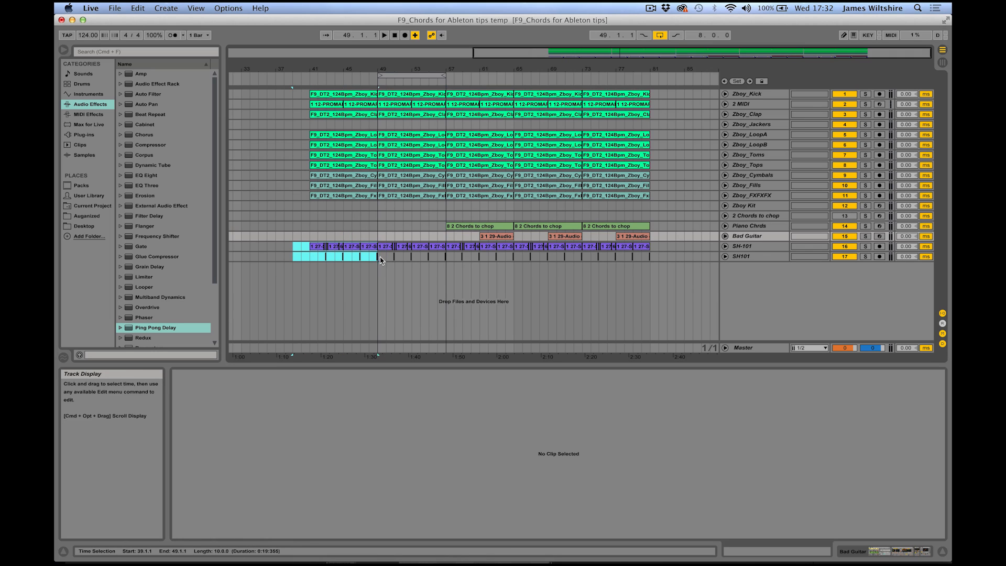
key("Delete")
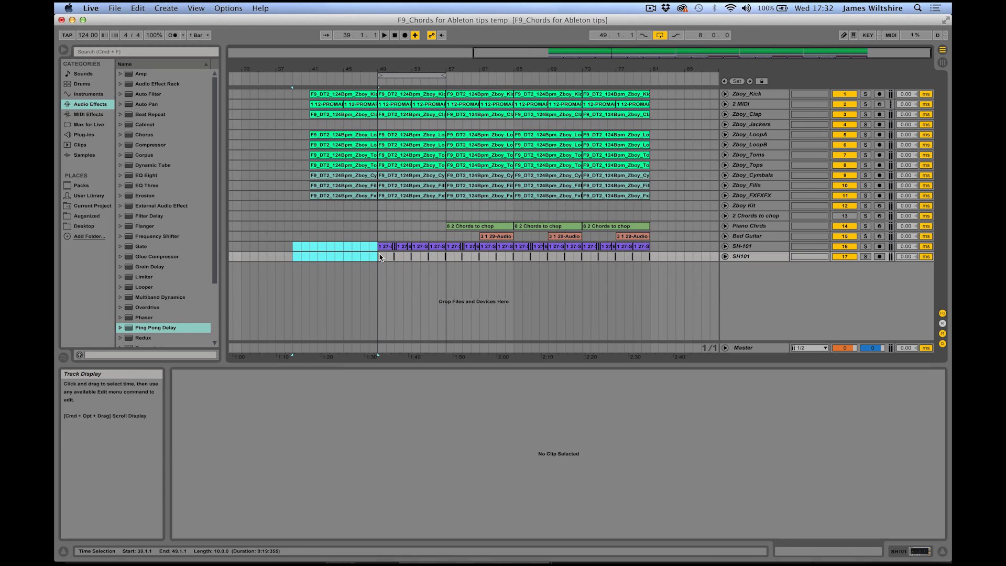
left_click(350, 247)
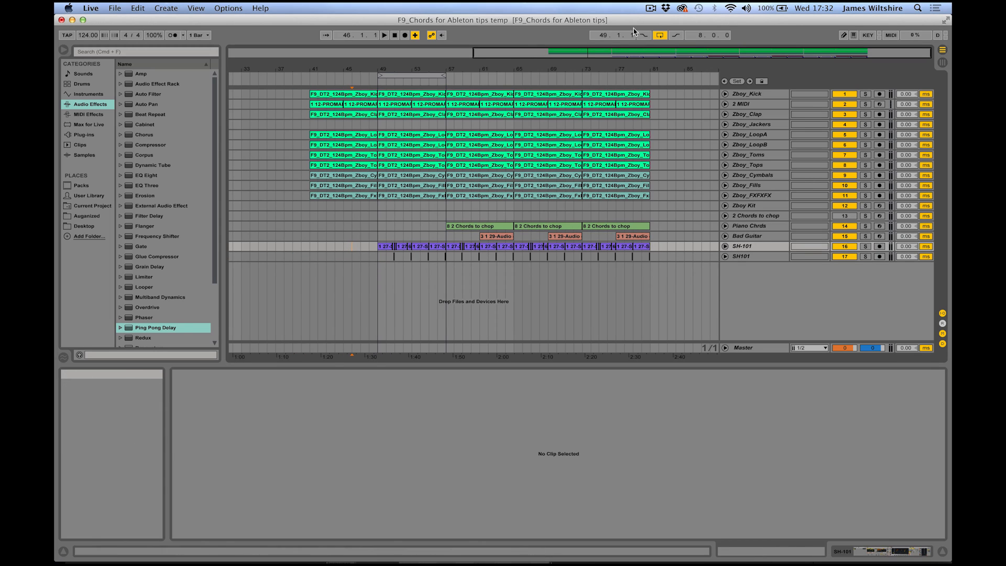
left_click(654, 35)
key("space")
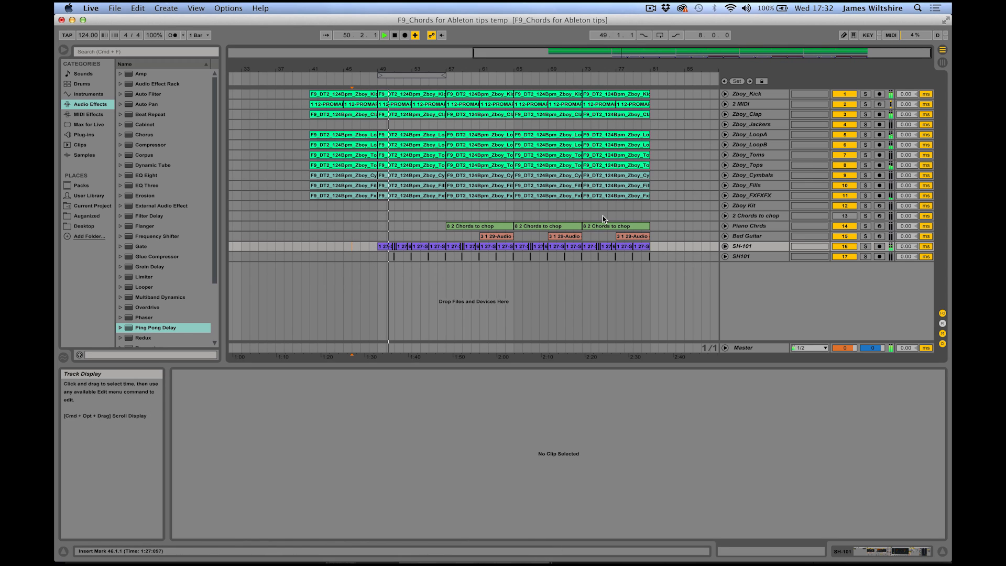
Delete the Bad Guitar clip at bar 61 and copy the bar 69 clip into bars 65 to 69.
left_click(505, 240)
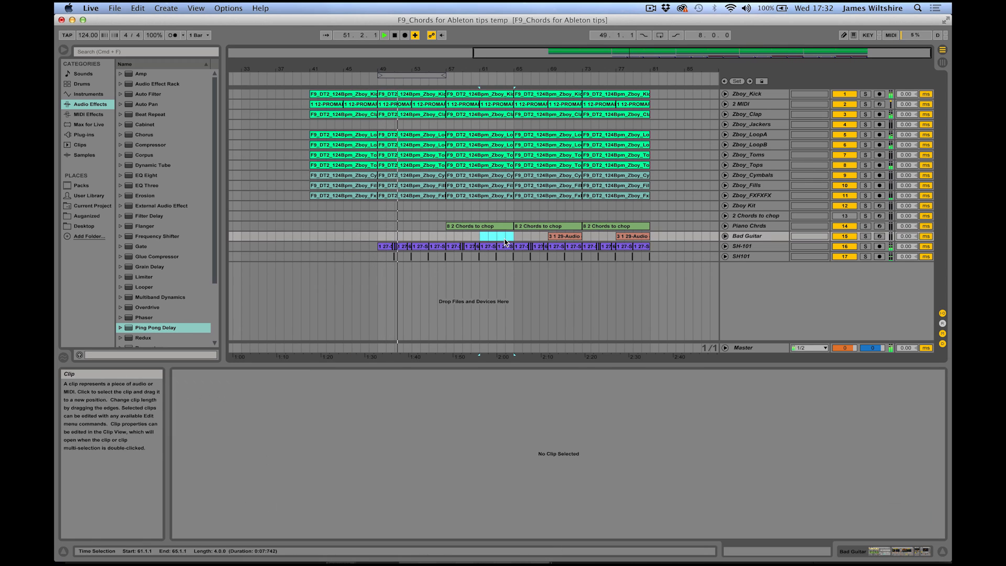
mouse_move(562, 238)
left_mouse_down()
mouse_move(525, 239)
mouse_move(553, 242)
left_mouse_up()
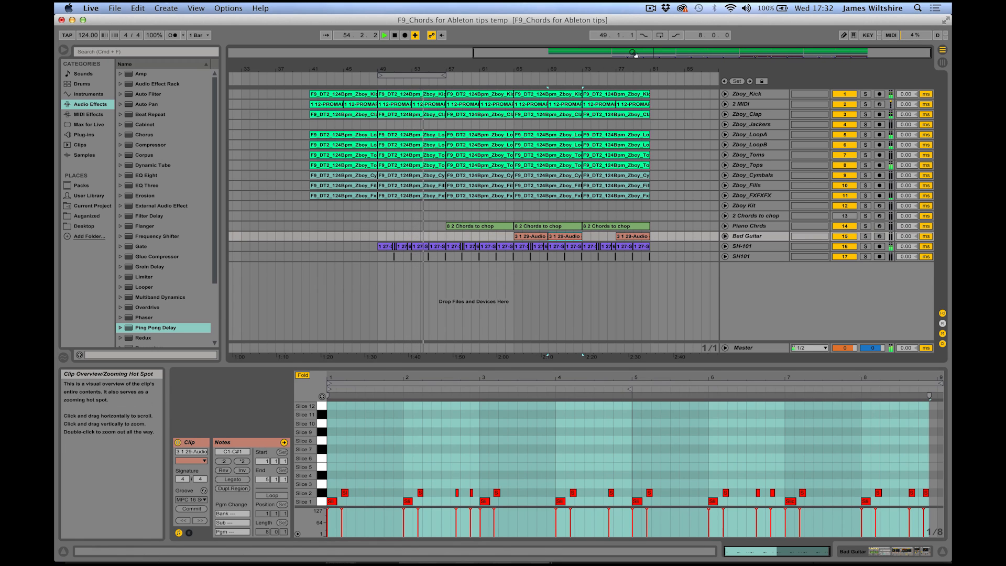
left_click_drag(634, 53, 646, 55)
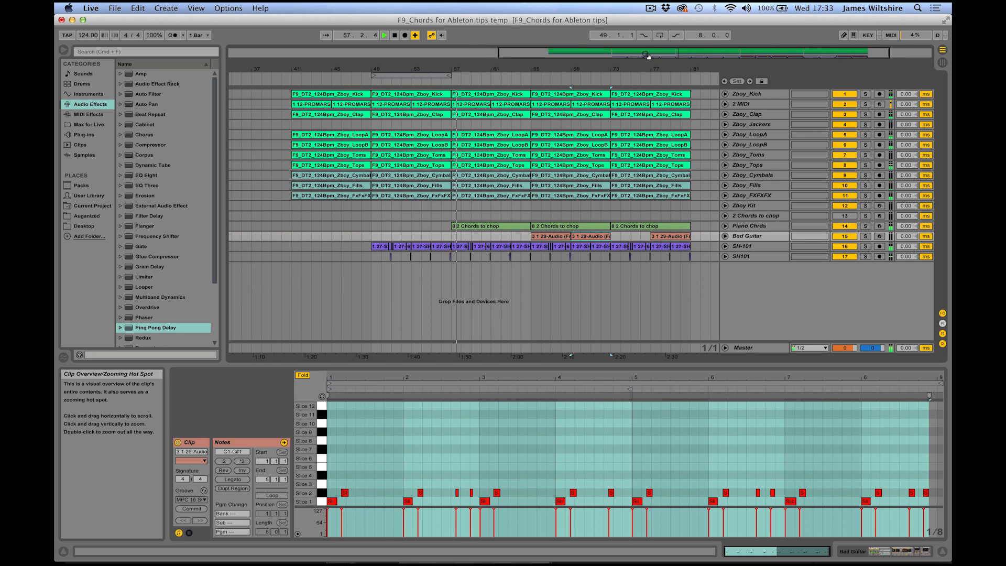
Unfold the Piano Chrds track, duplicate bars 57 to 59 of its clip directly after themselves, and play the result.
left_click(724, 226)
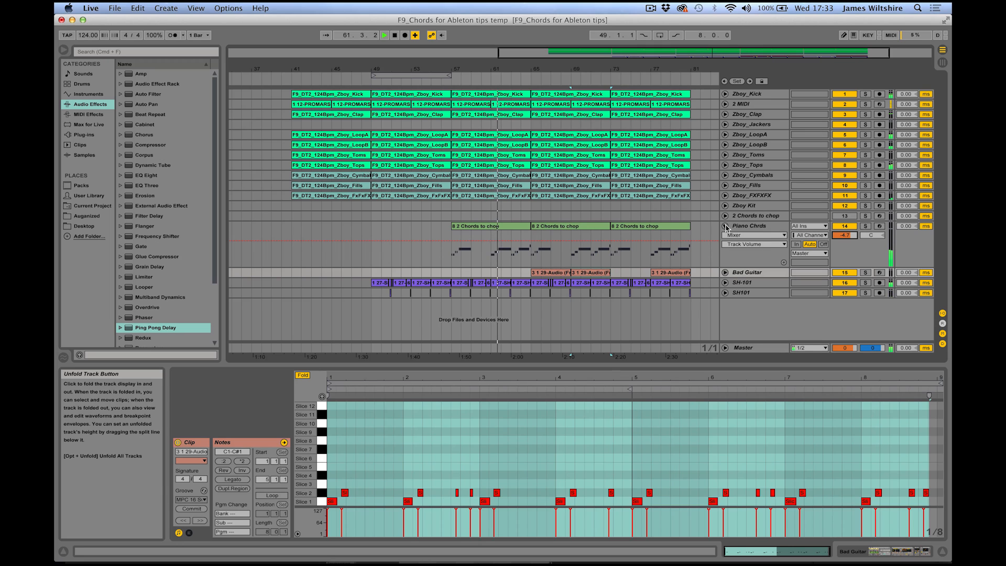
left_click(726, 226)
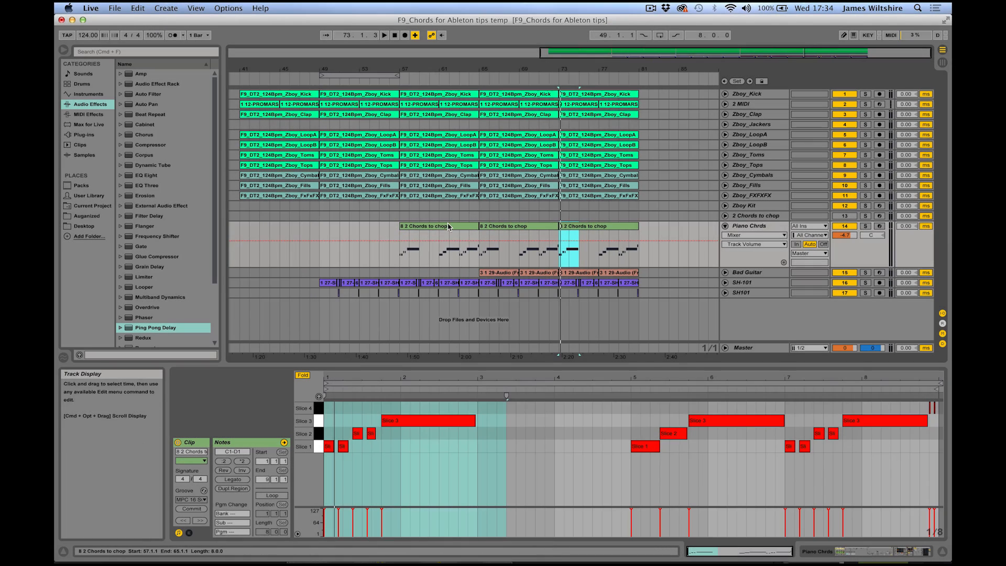
left_click(448, 226)
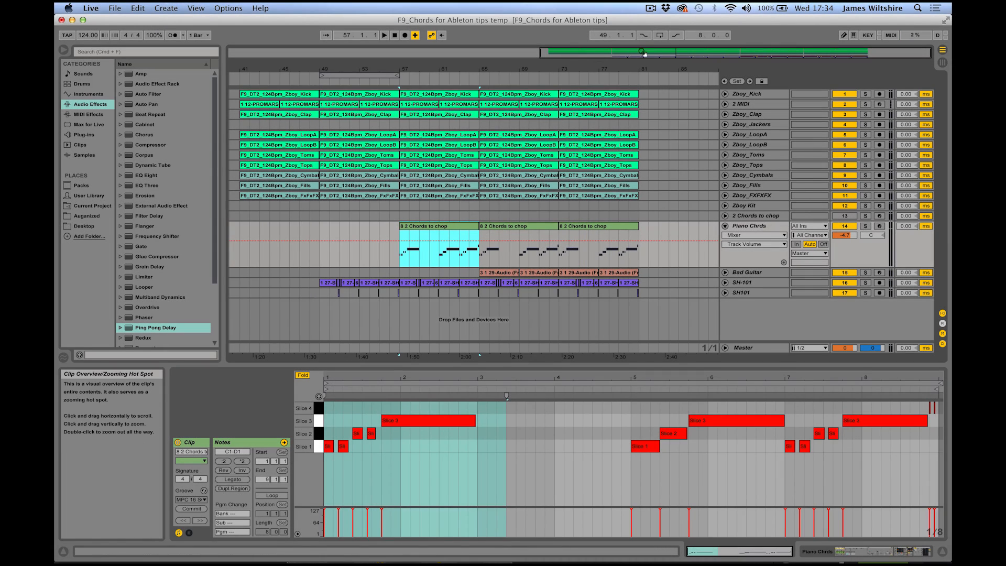
left_click_drag(679, 52, 679, 73)
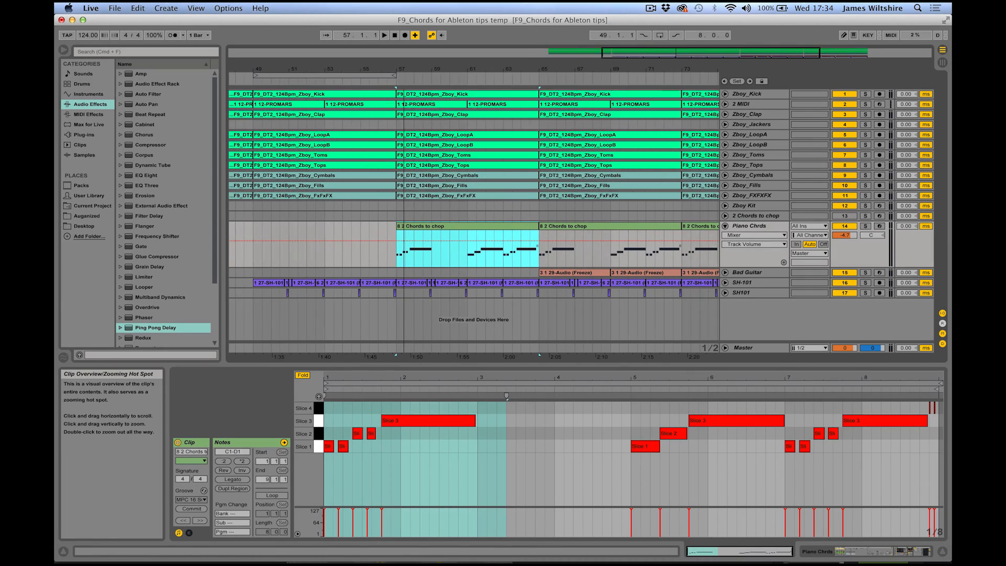
left_click(431, 254)
left_click_drag(431, 253, 393, 253)
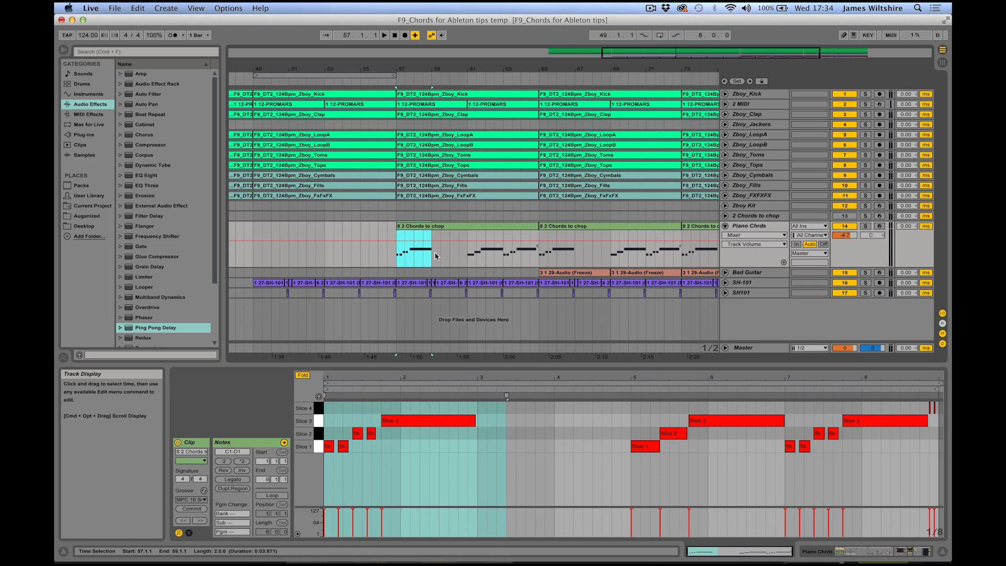
left_click_drag(435, 256, 419, 256)
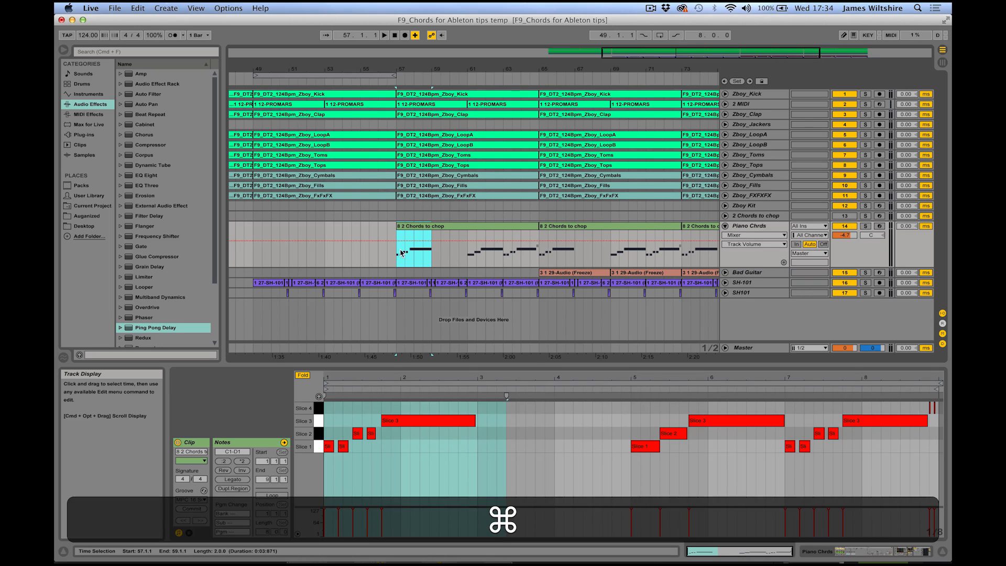
key("super+d")
left_click(395, 251)
key("space")
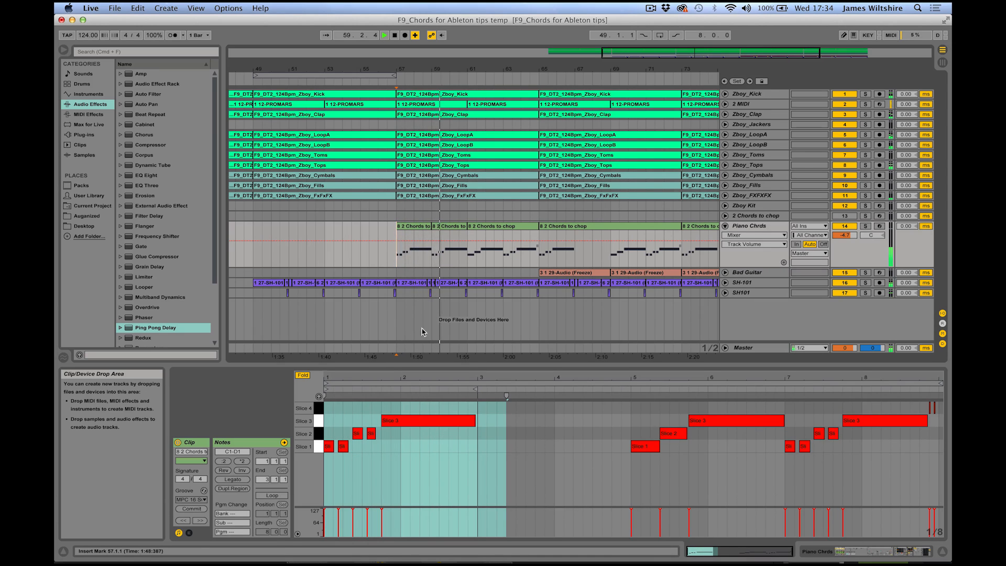
key("space")
Show the Auto Filter Resonance automation on the Piano Chrds track and enlarge the track's height.
left_click(754, 235)
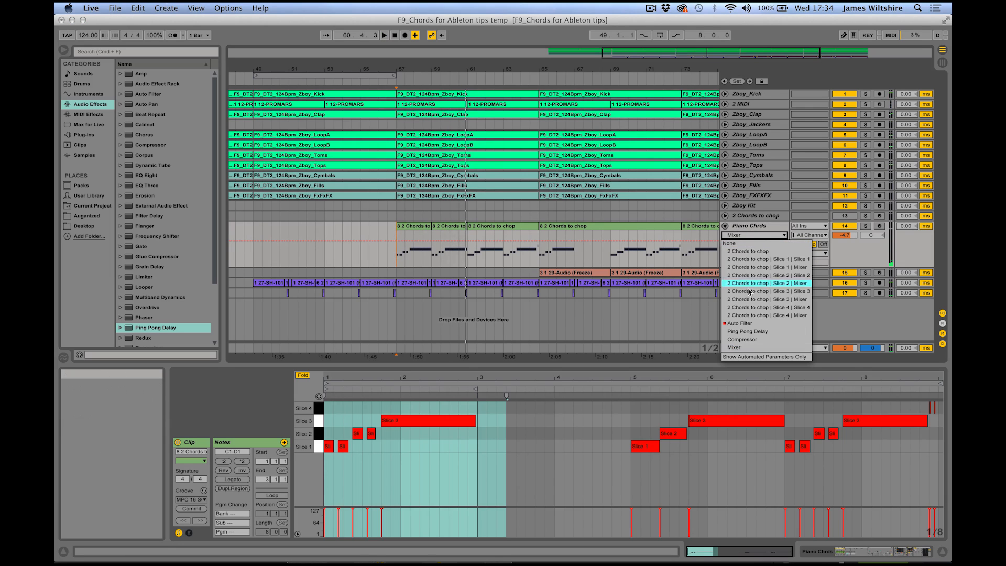
left_click(739, 323)
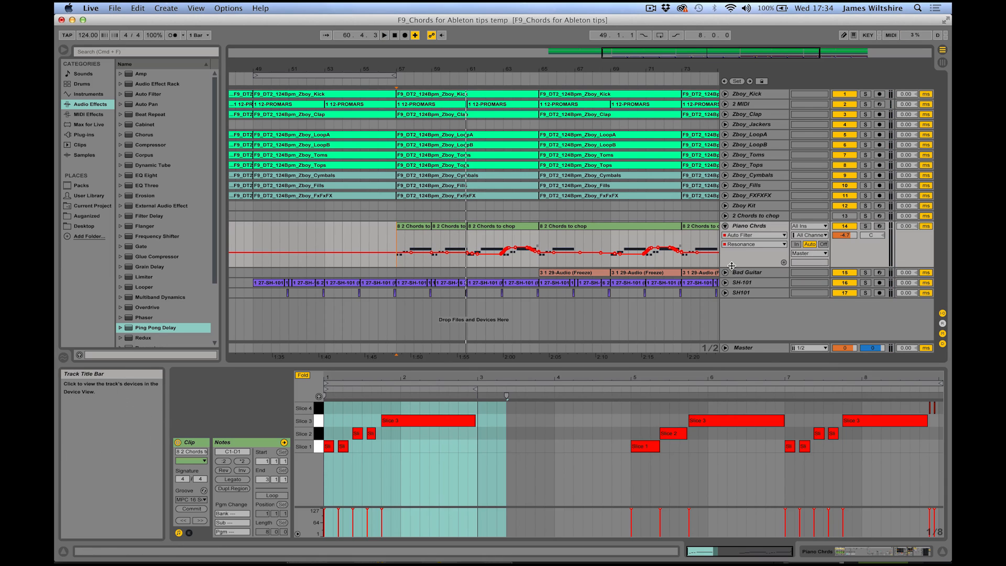
left_click_drag(732, 268, 720, 300)
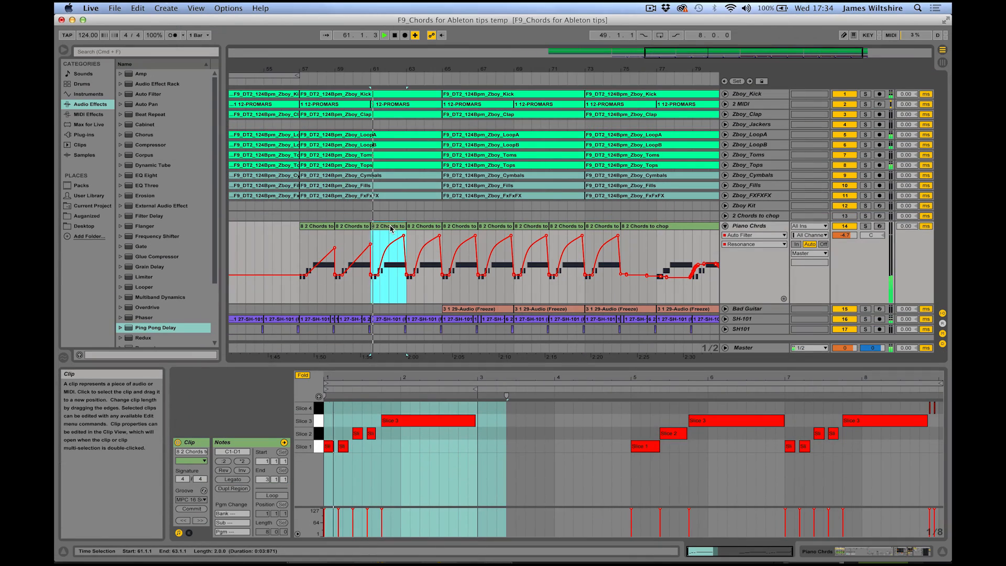
Replace the Piano Chrds clips at bars 57 and 59 with copies of the clip carrying the curved Resonance automation.
left_click(317, 228)
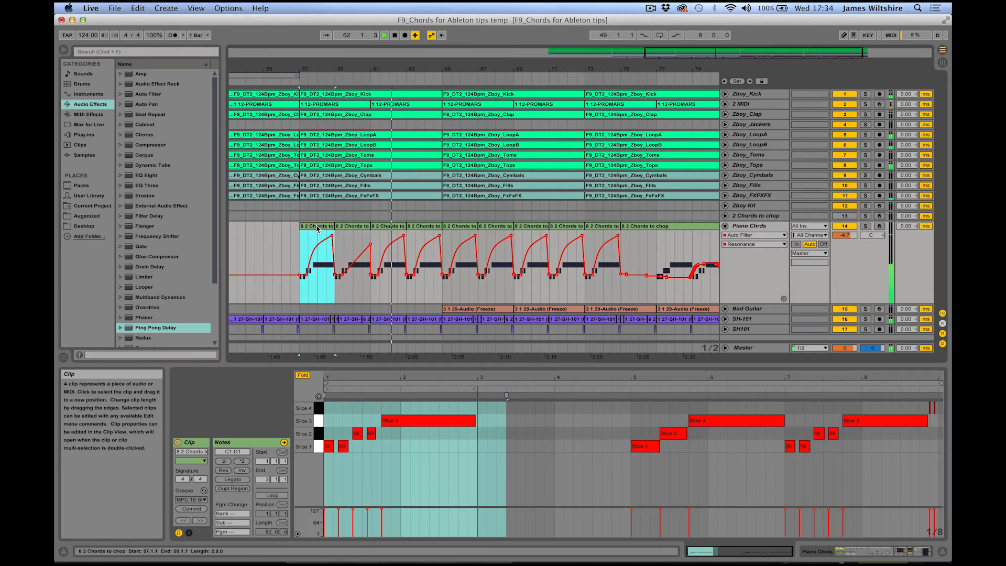
left_click_drag(317, 228, 352, 229)
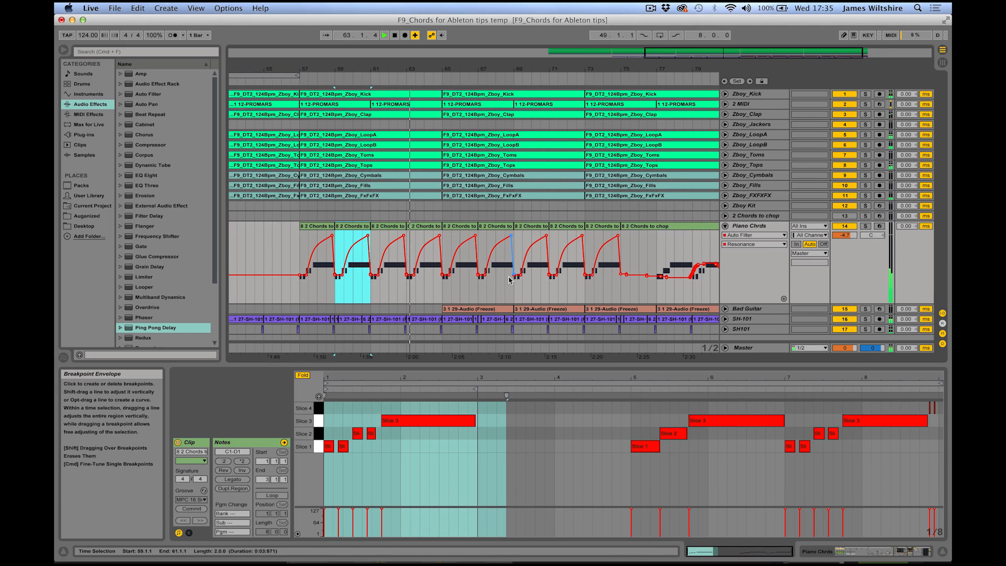
Select the four consecutive Piano Chrds clips from bar 65 to bar 73.
scroll(508, 280, "right", 3)
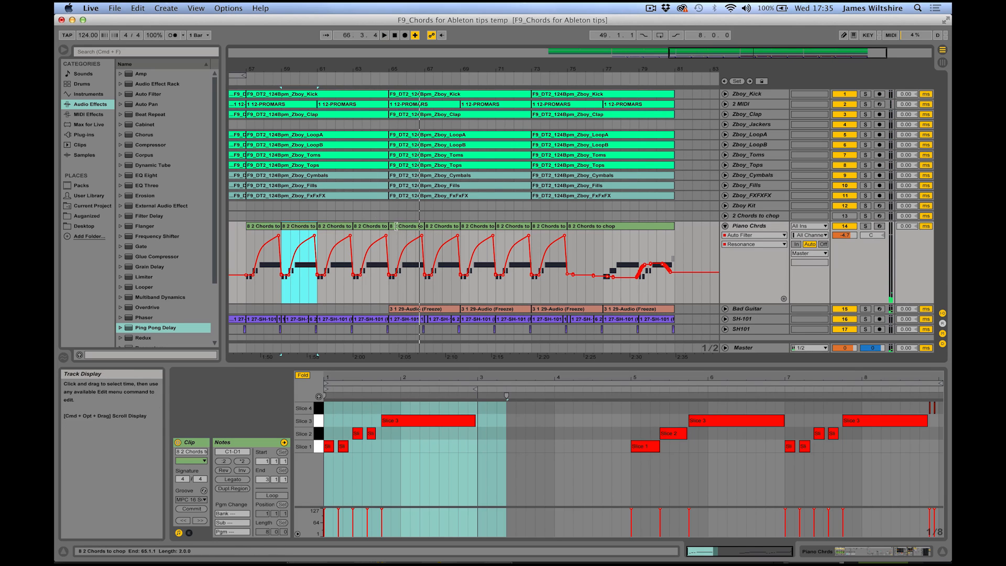
left_click(413, 233)
left_click(441, 232, "shift")
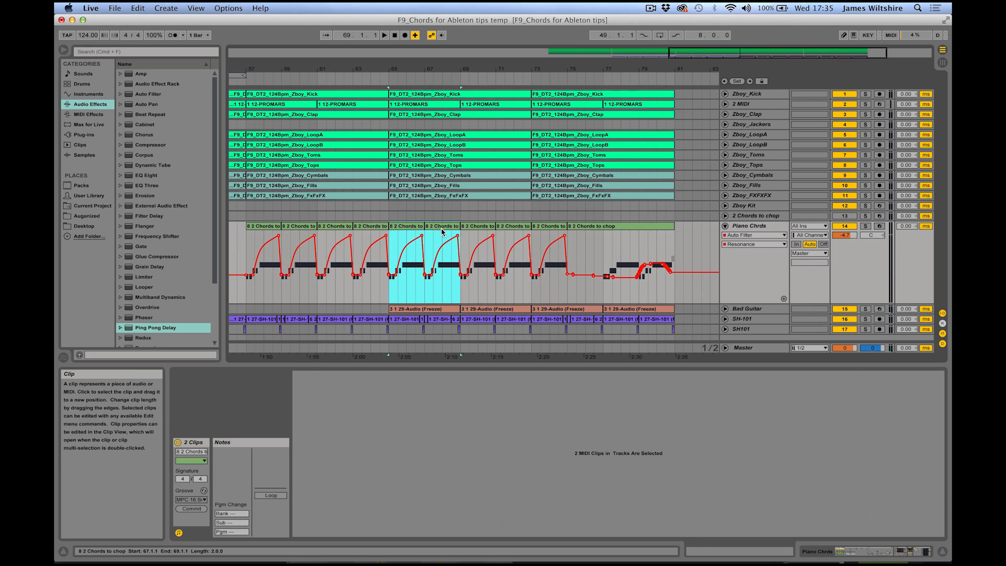
left_click(478, 229, "shift")
left_click(511, 231, "shift")
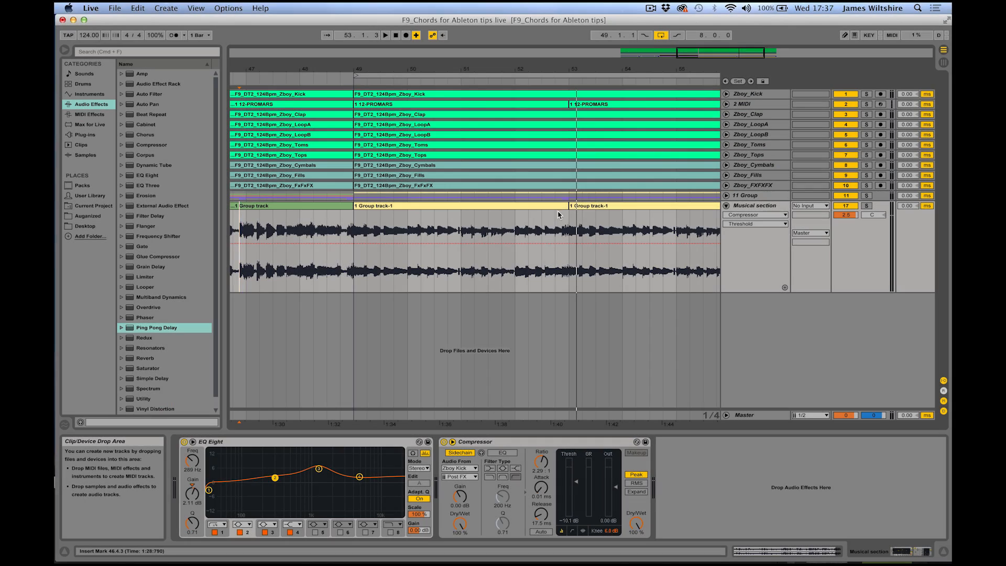
Solo the Musical section track and play its Group track-1 clip from bar 49.
left_click_drag(541, 229, 566, 228)
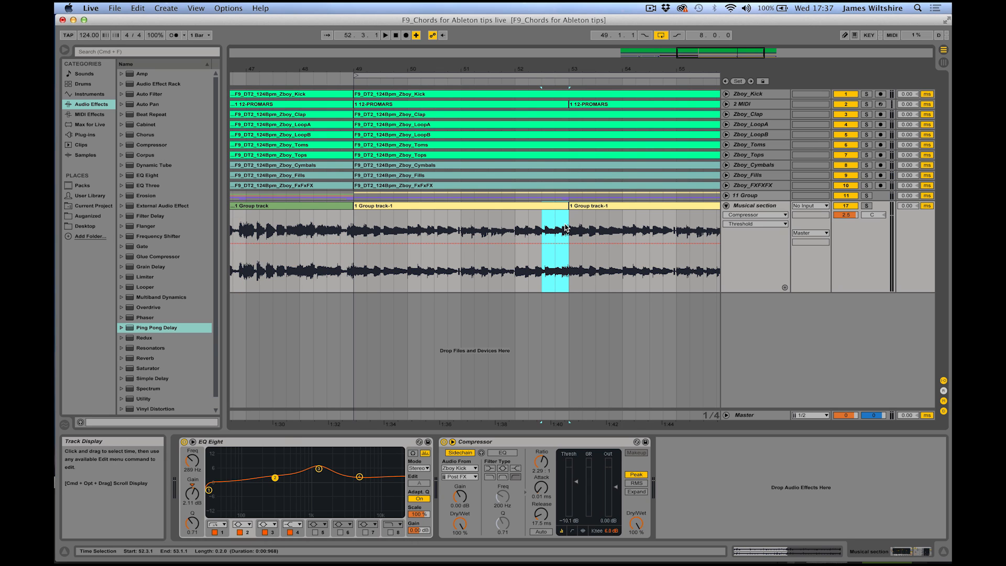
left_click(460, 231)
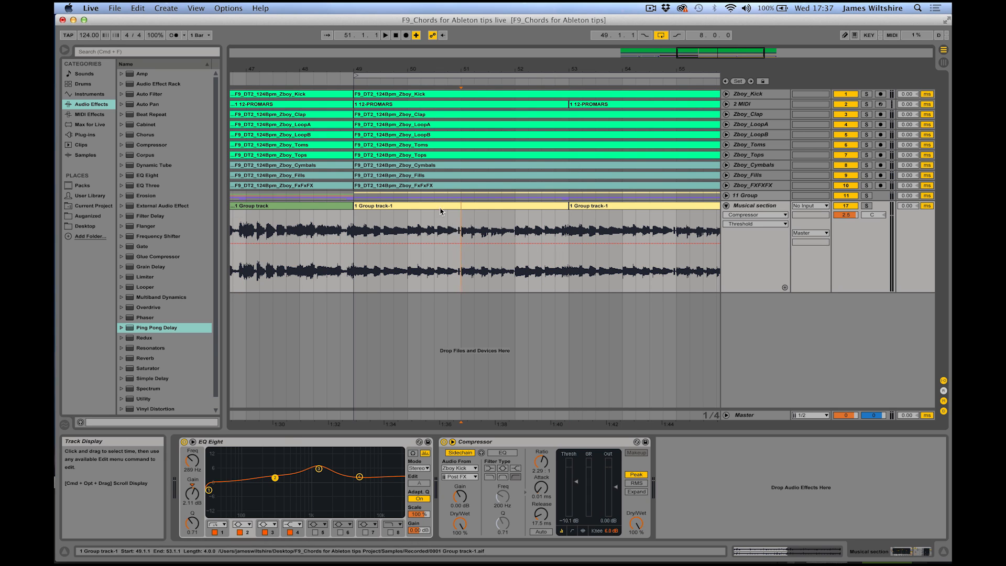
left_click(406, 206)
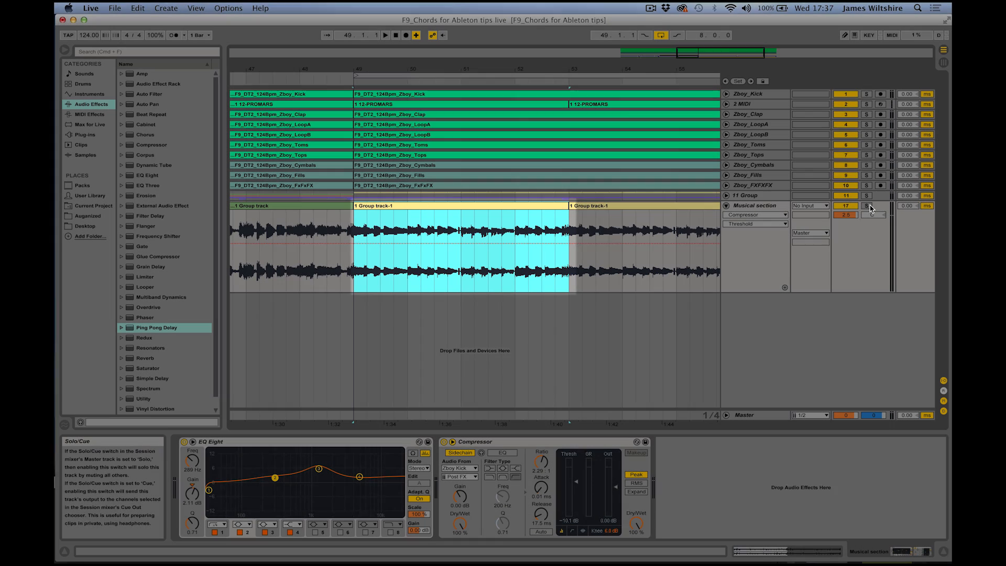
left_click(867, 206)
key("space")
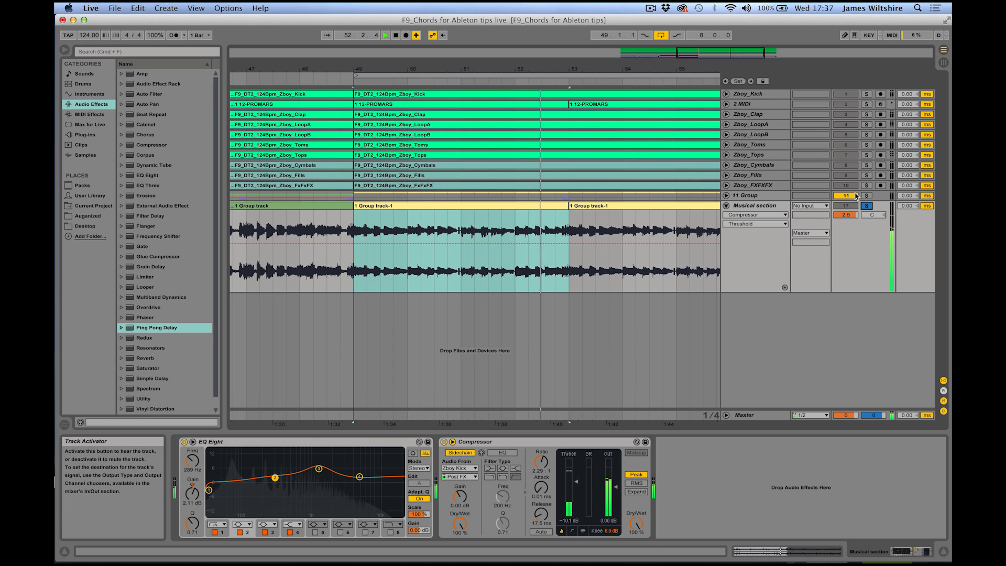
key("space")
Split the last beat of the Group track-1 clip, from 52.4.1 to 53.1.1, into its own clip.
left_click_drag(559, 236, 568, 246)
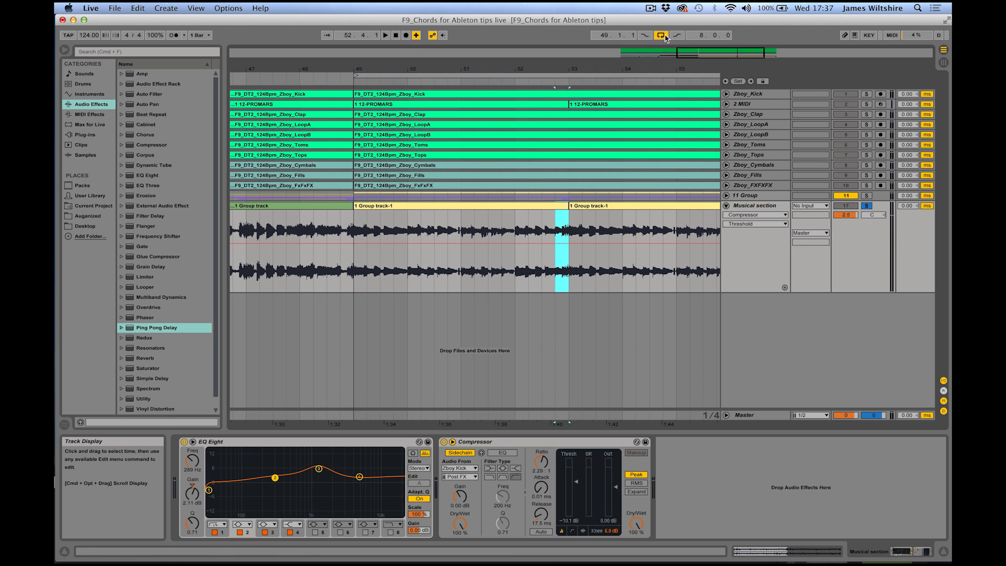
left_click_drag(701, 80, 640, 204)
scroll(640, 204, "right", 5)
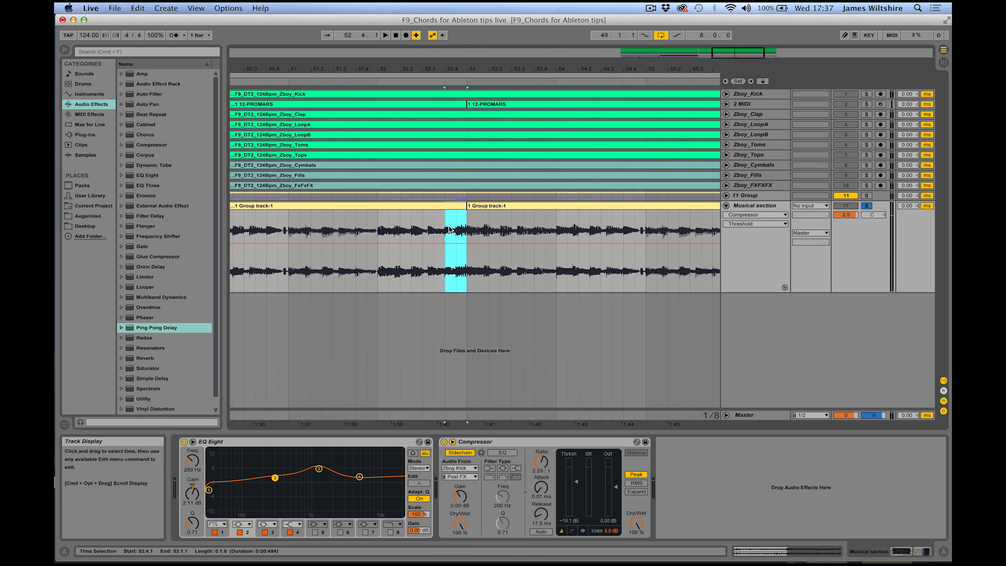
left_click_drag(448, 227, 470, 231)
left_click(138, 7)
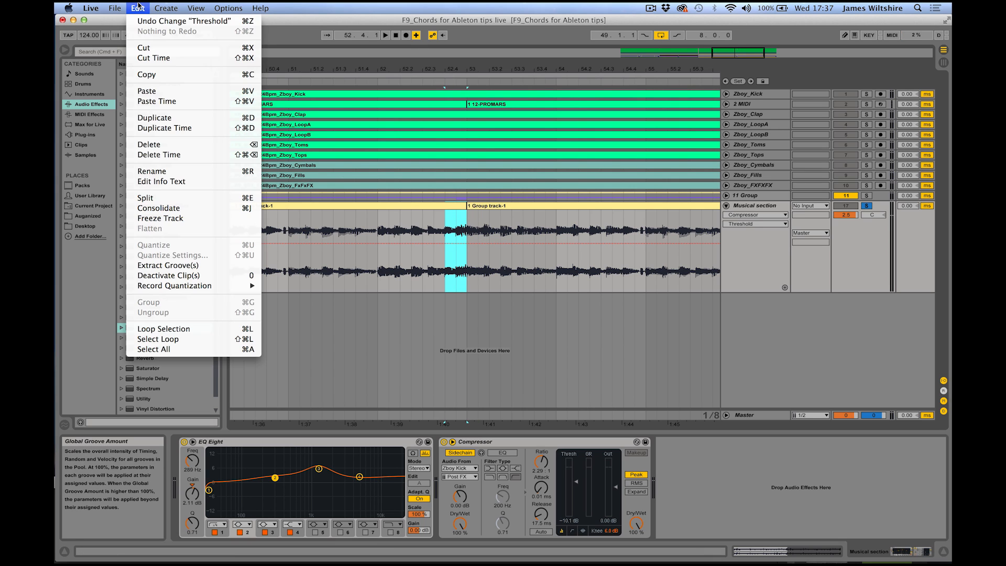
left_click(177, 204)
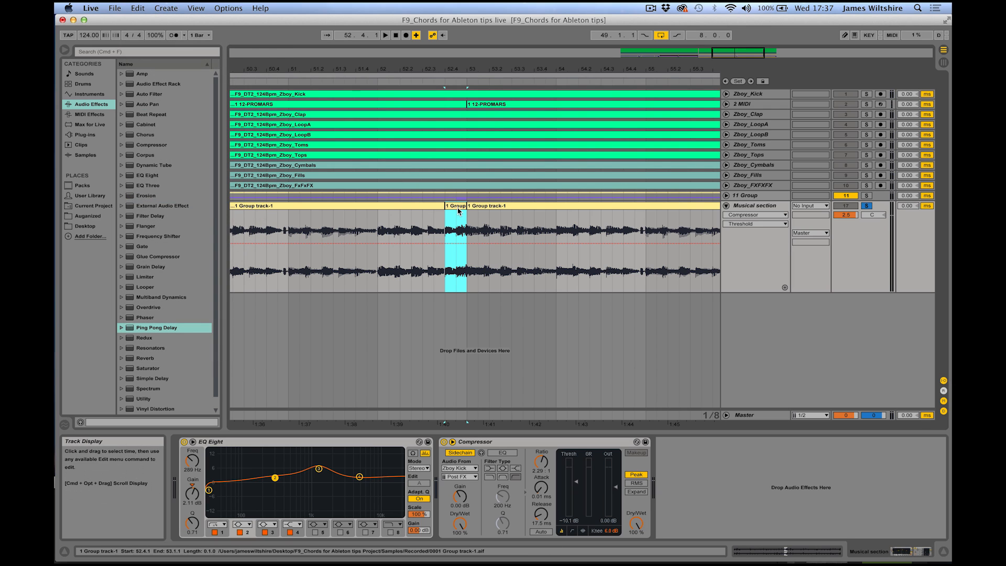
Turn on Warp for the one-beat Group track-1 clip, keeping its current timing.
double_click(456, 211)
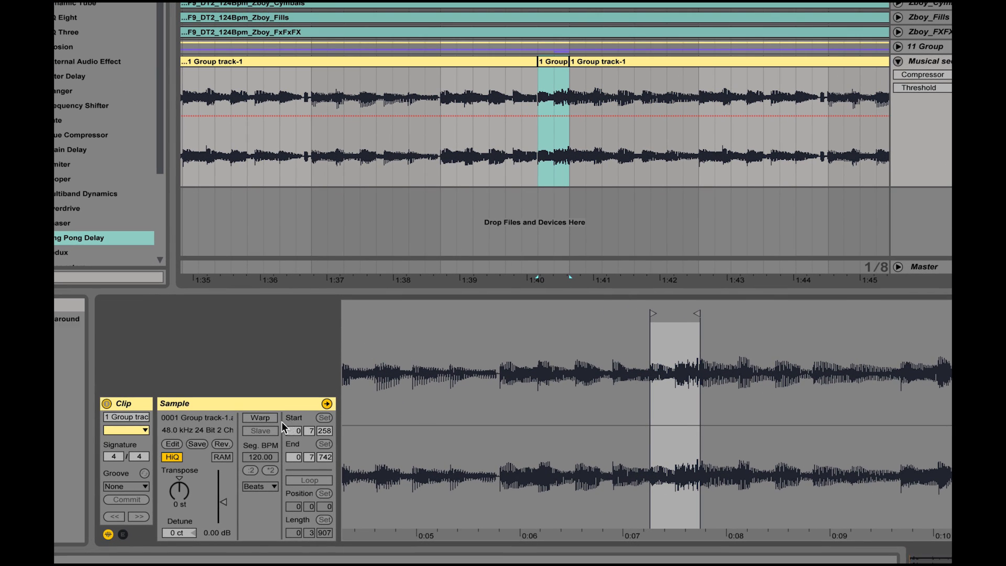
left_click(261, 416)
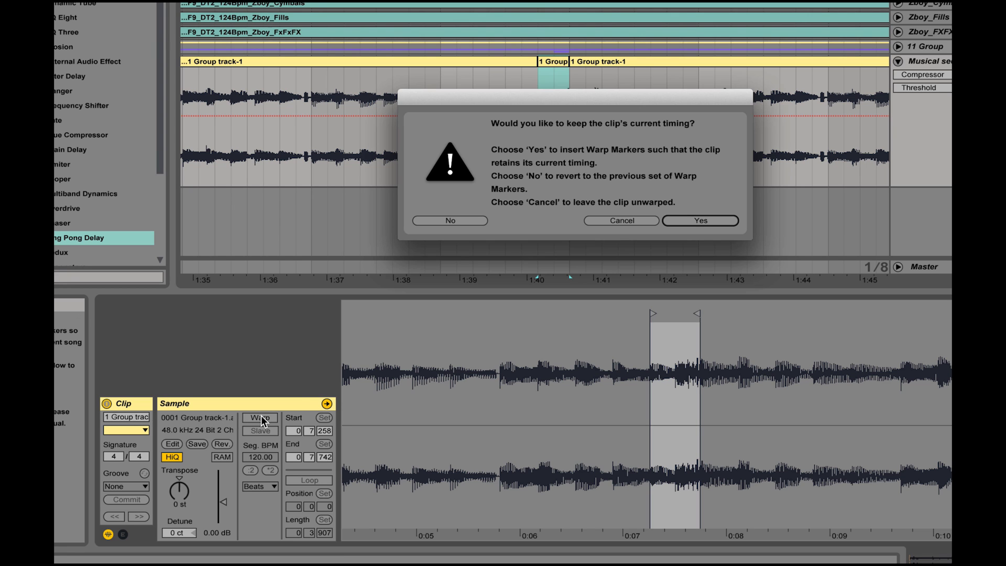
left_click(699, 220)
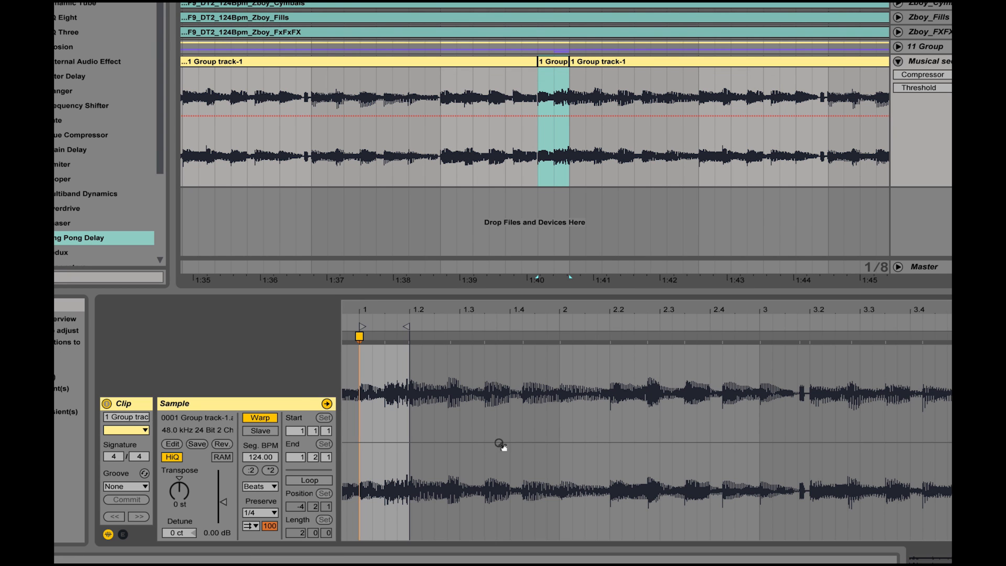
left_click_drag(378, 456, 648, 503)
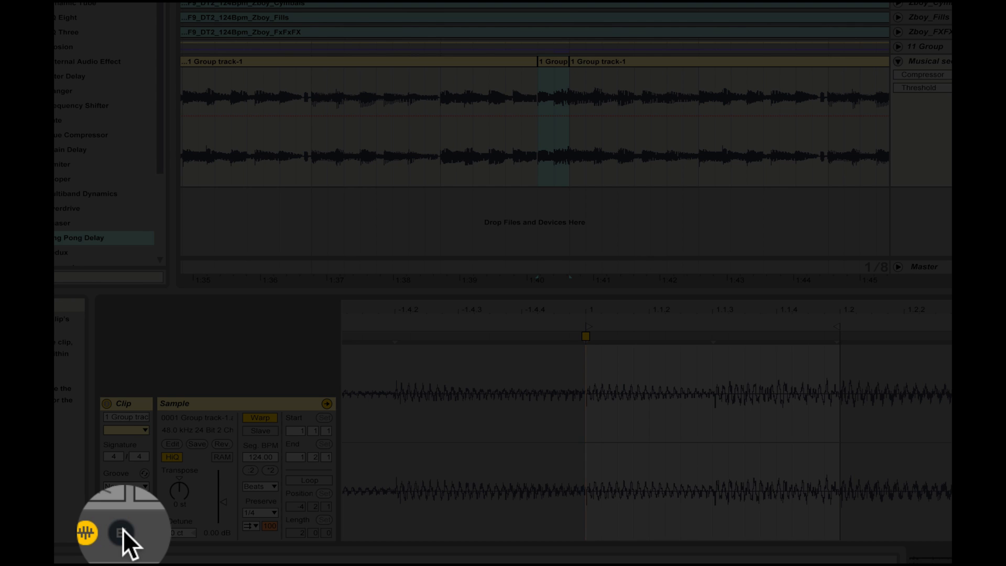
Show the one-beat clip's envelope settings and set its warp mode to Complex Pro with Formants at 0.
left_click(122, 534)
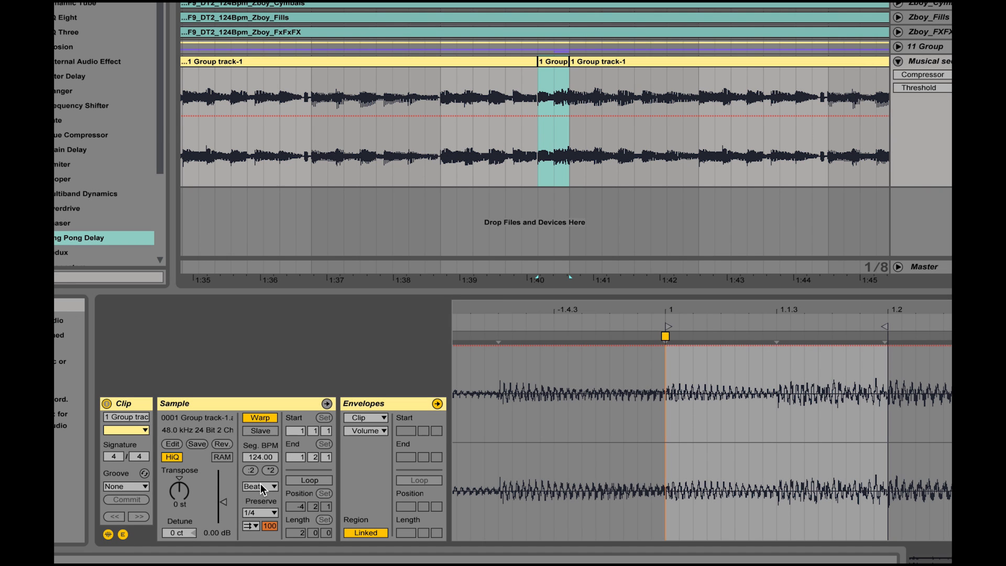
left_click(260, 486)
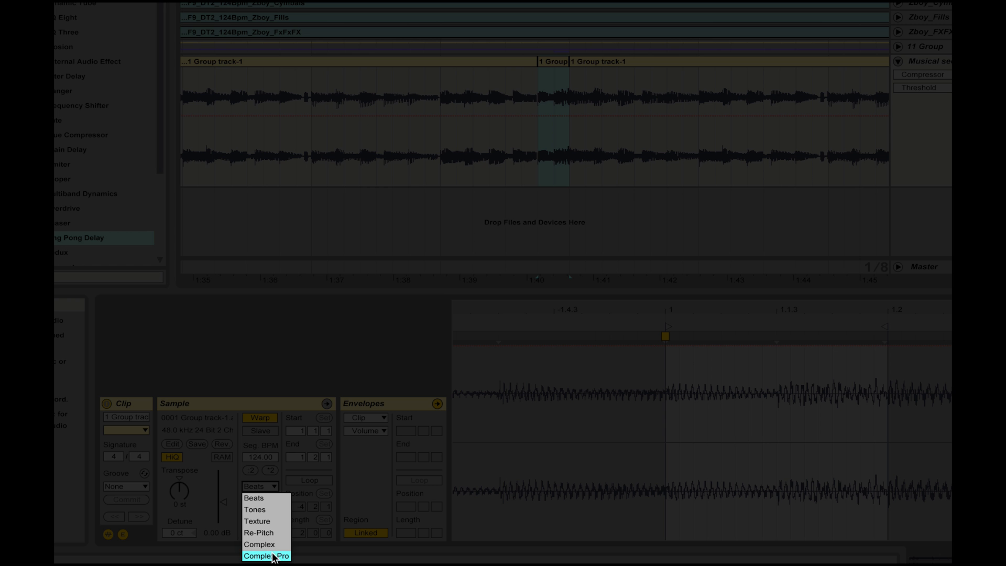
left_click(273, 553)
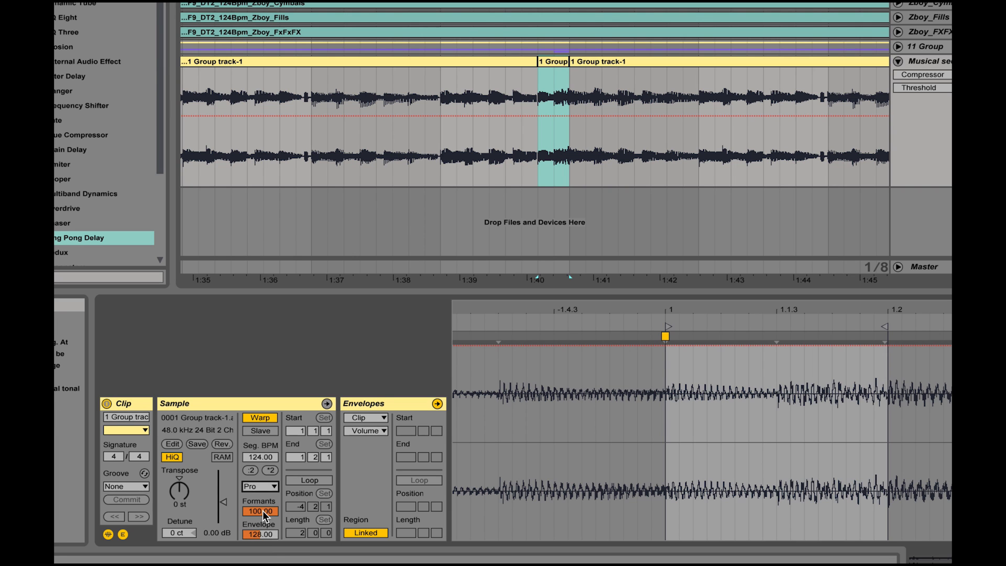
left_click_drag(262, 510, 262, 555)
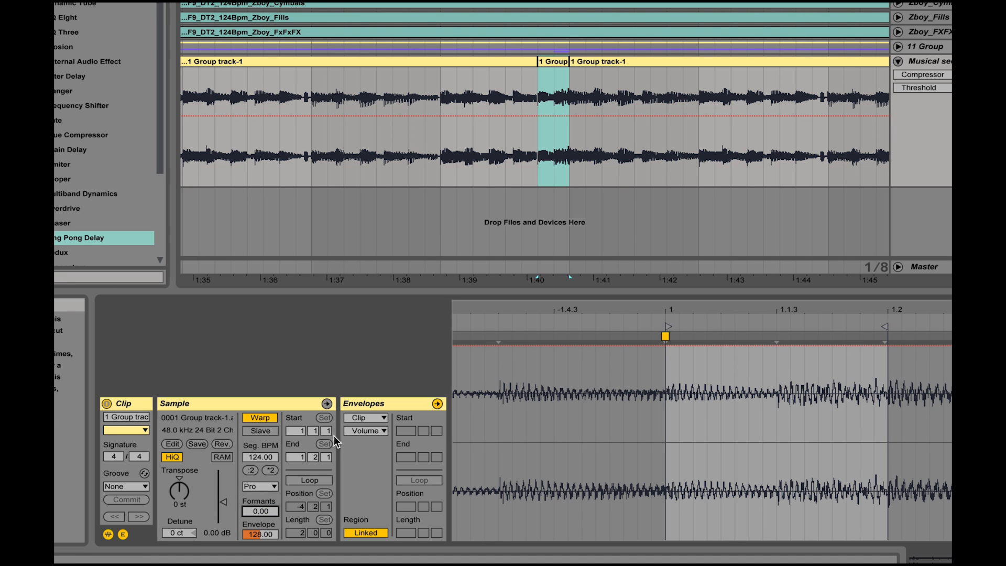
Show the clip's Transposition Modulation envelope and add a breakpoint at 0 at the clip's start.
left_click(377, 429)
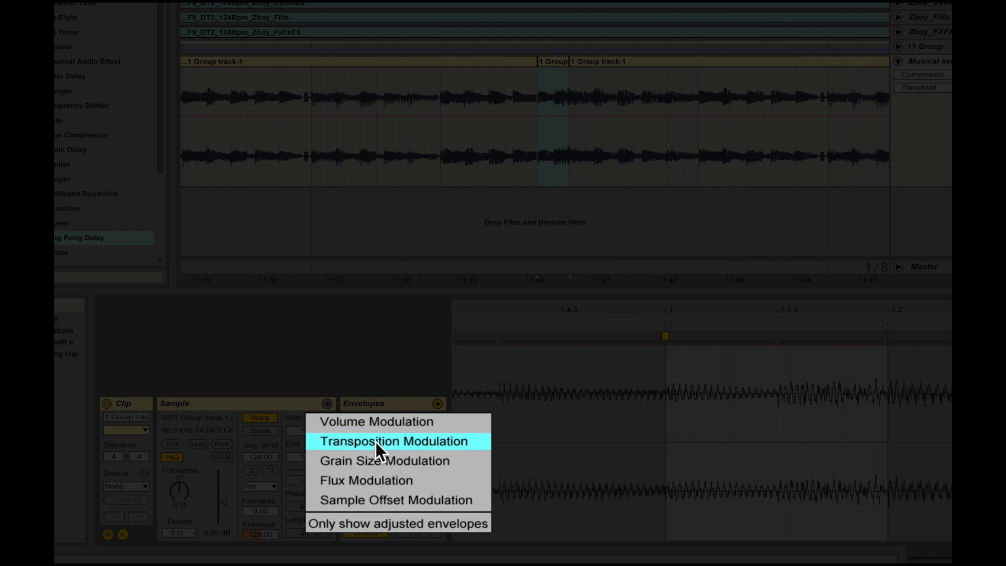
left_click(376, 442)
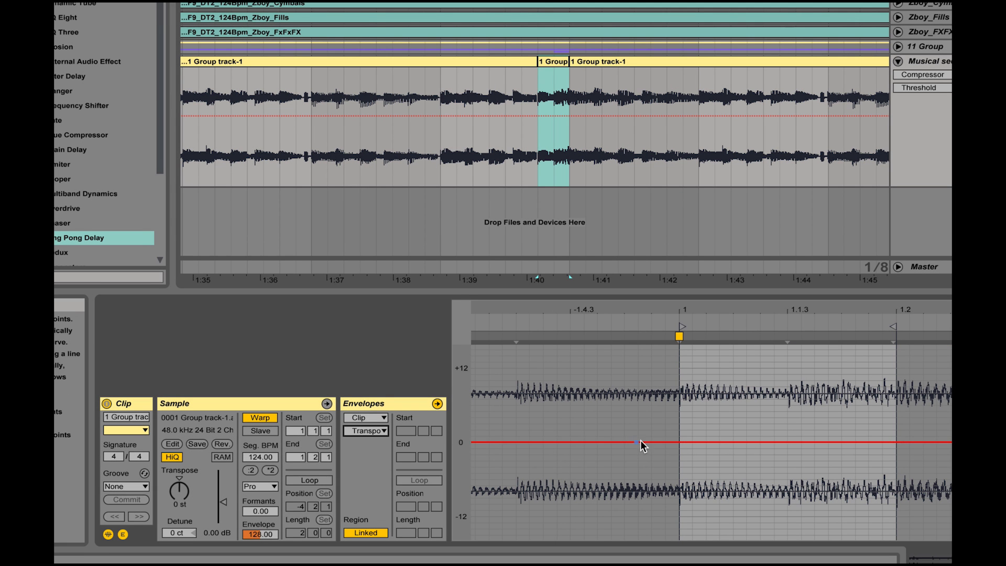
left_click(678, 441)
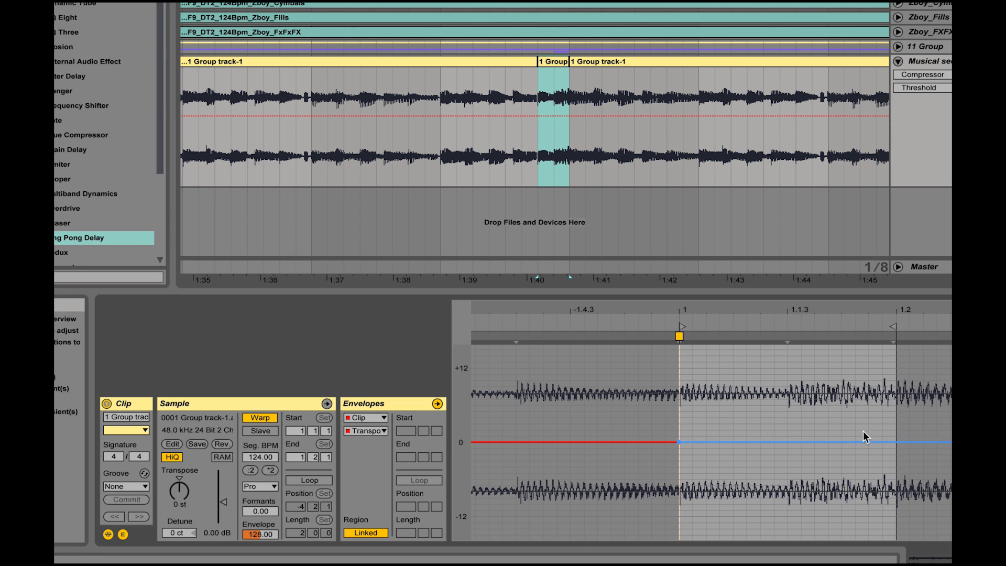
Draw a falling transposition envelope across the short clip, reaching about -41 semitones at 1.2, and audition it from bar 52.
mouse_move(902, 444)
left_mouse_down()
mouse_move(894, 410)
mouse_move(895, 441)
left_mouse_up()
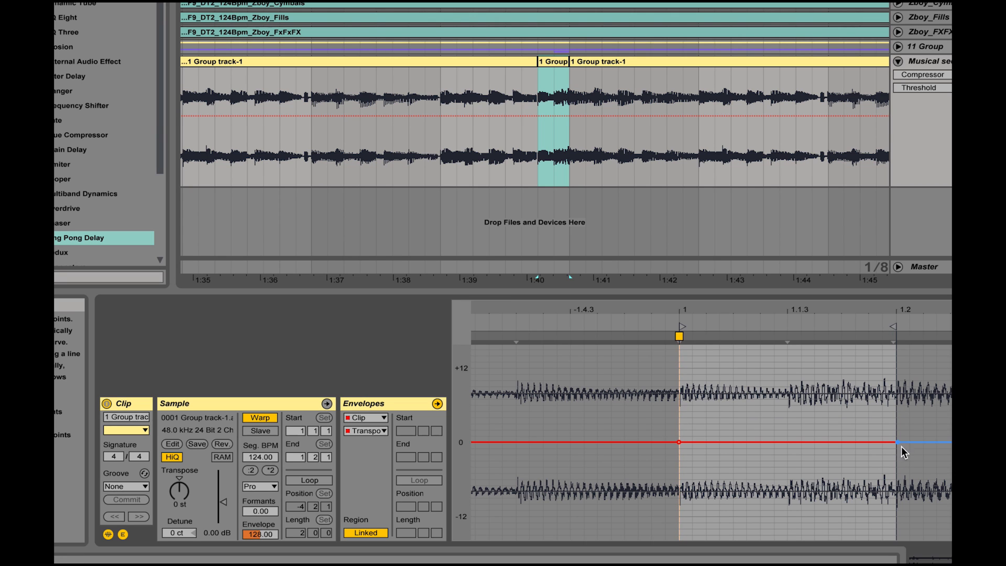
left_click_drag(900, 445, 901, 473)
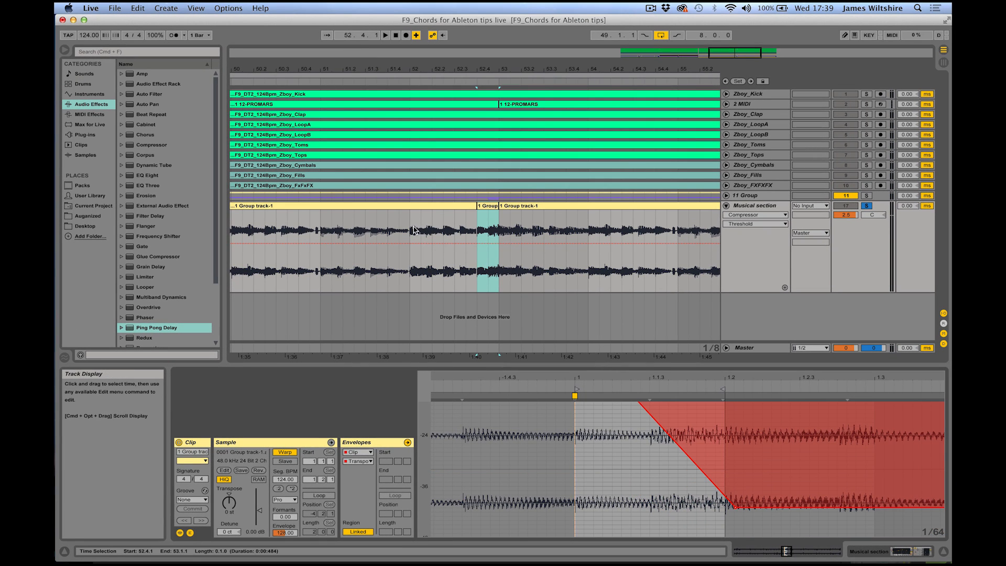
left_click(424, 155)
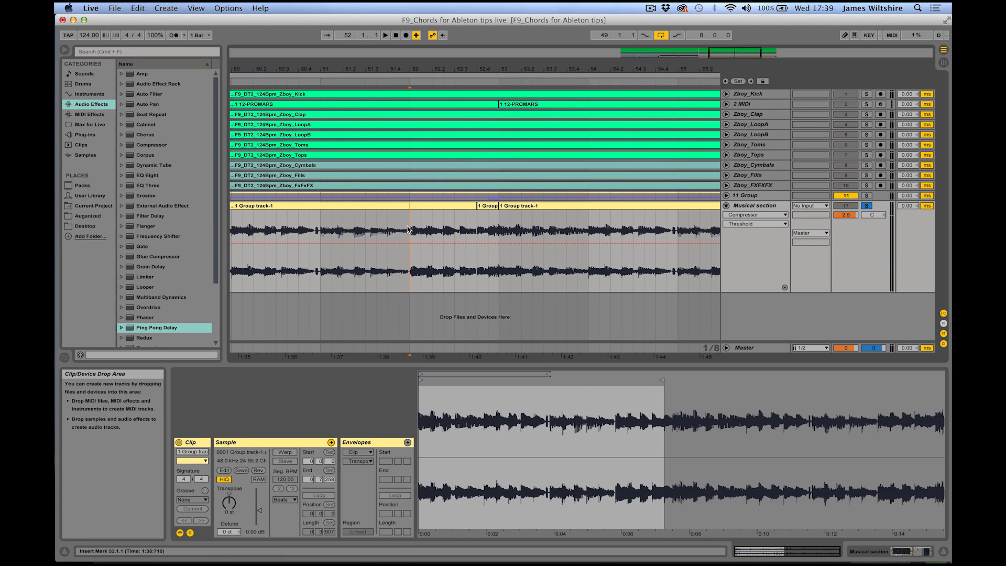
key("space")
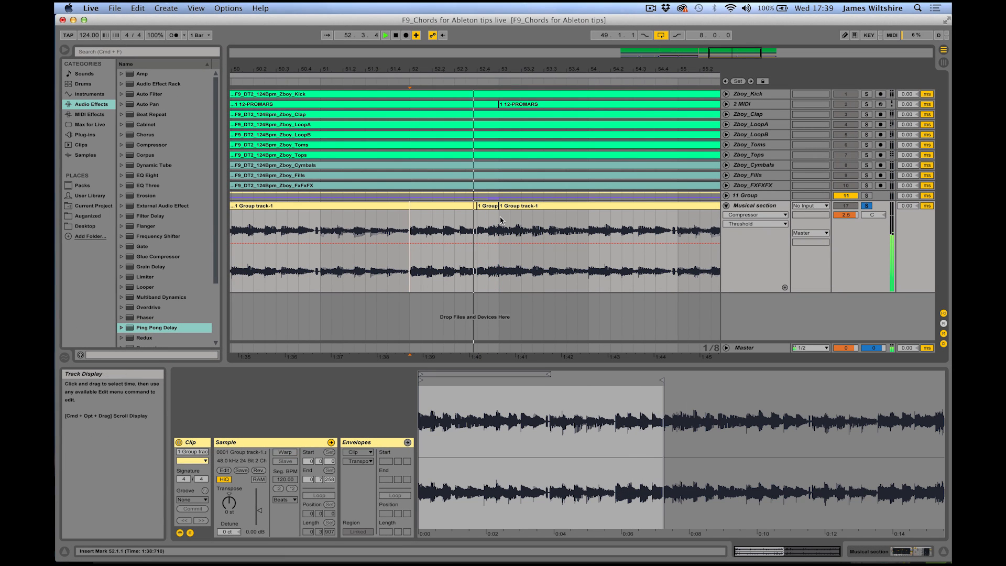
key("space")
Raise the envelope's end point on the short clip to about -26 semitones and play back from bar 52.
left_click(488, 206)
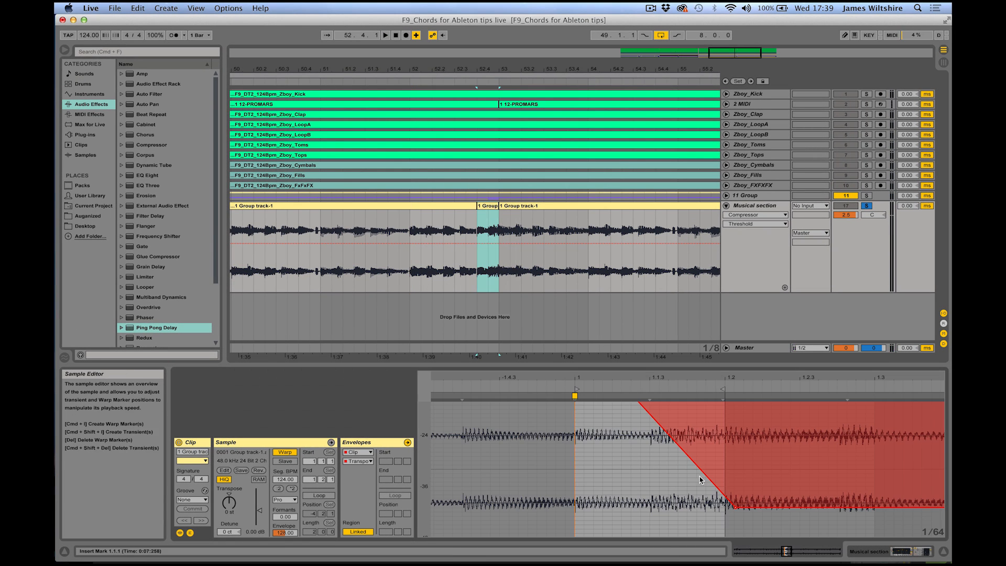
left_click_drag(734, 503, 724, 442)
left_click(410, 230)
key("space")
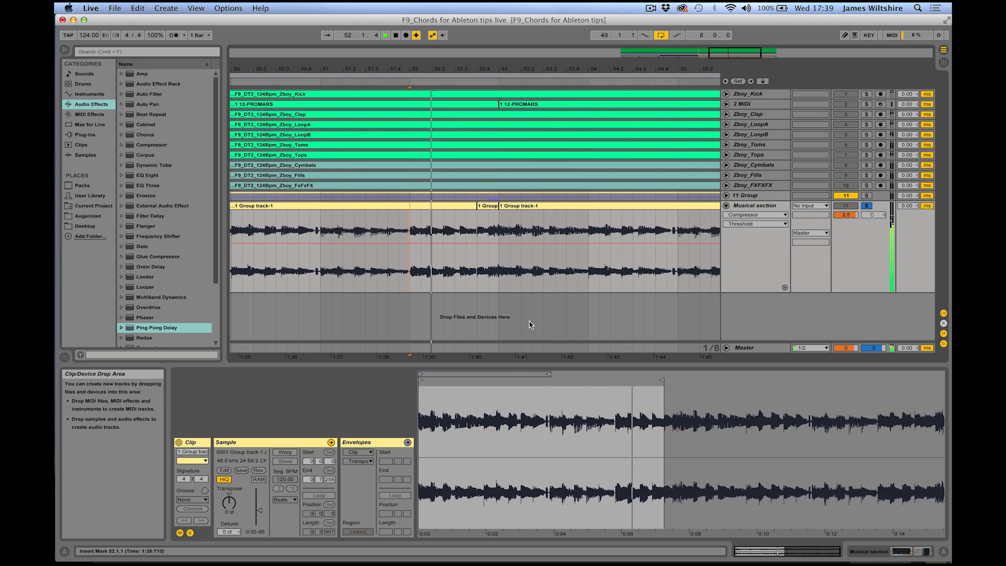
Bend the falling transposition line of the short clip into a curve that starts gently and drops steeply at the end.
left_click(487, 209)
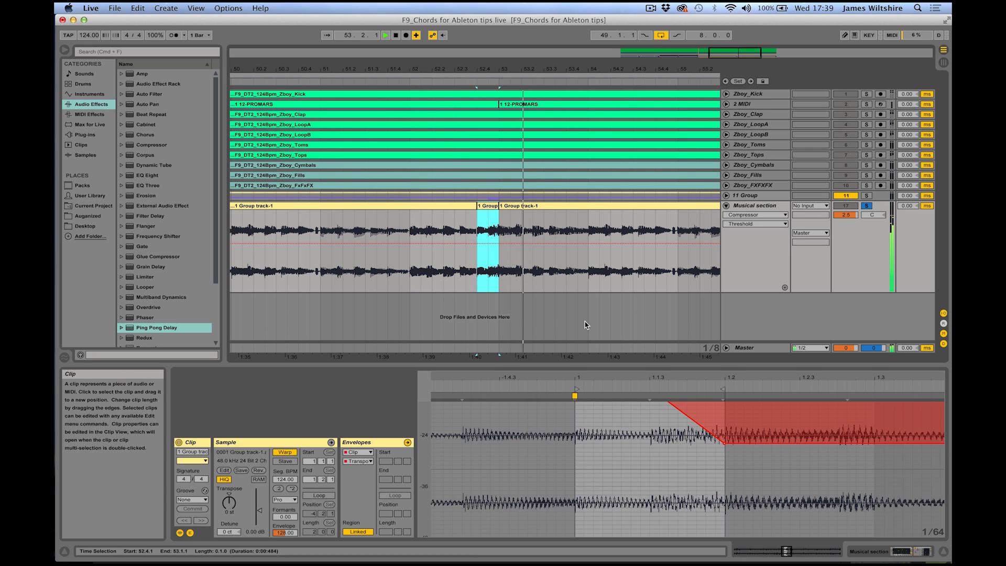
key("space")
scroll(718, 464, "up", 3)
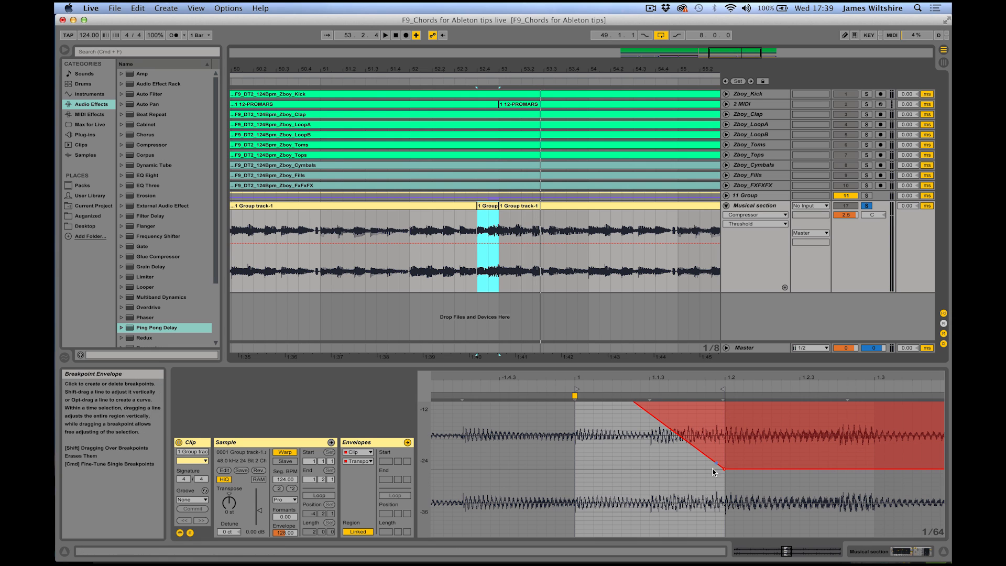
scroll(702, 486, "up", 3)
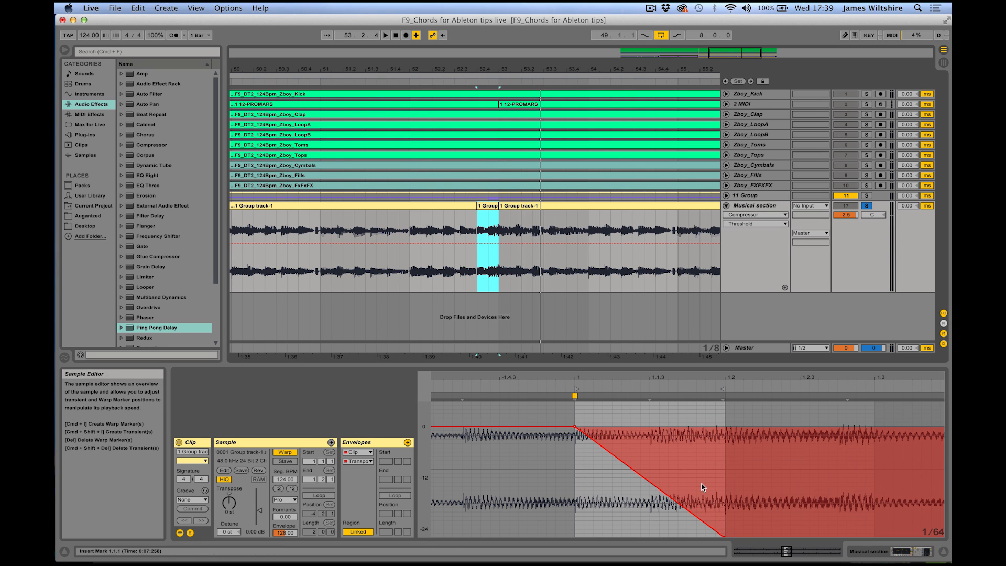
left_click(646, 482)
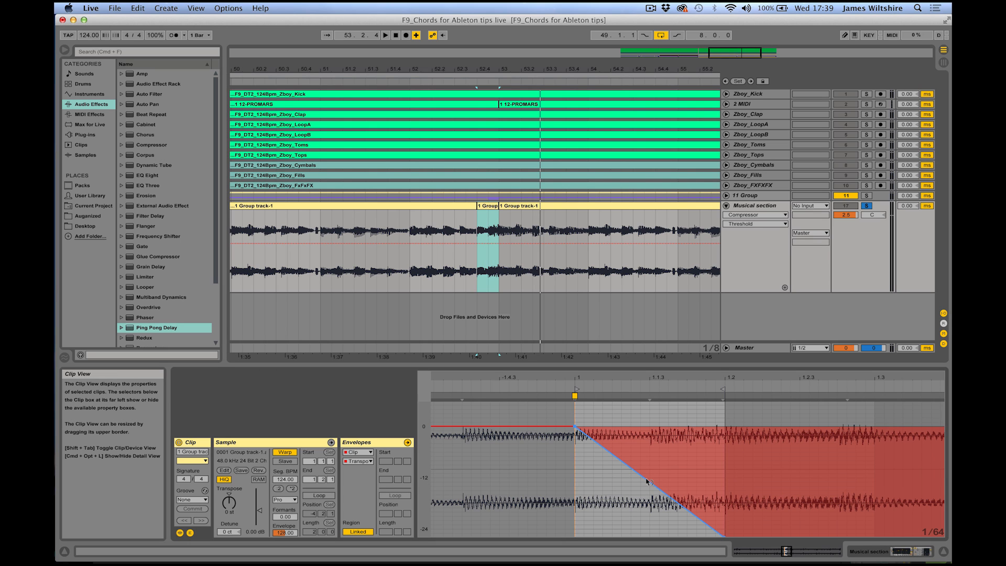
left_click_drag(647, 476, 647, 448)
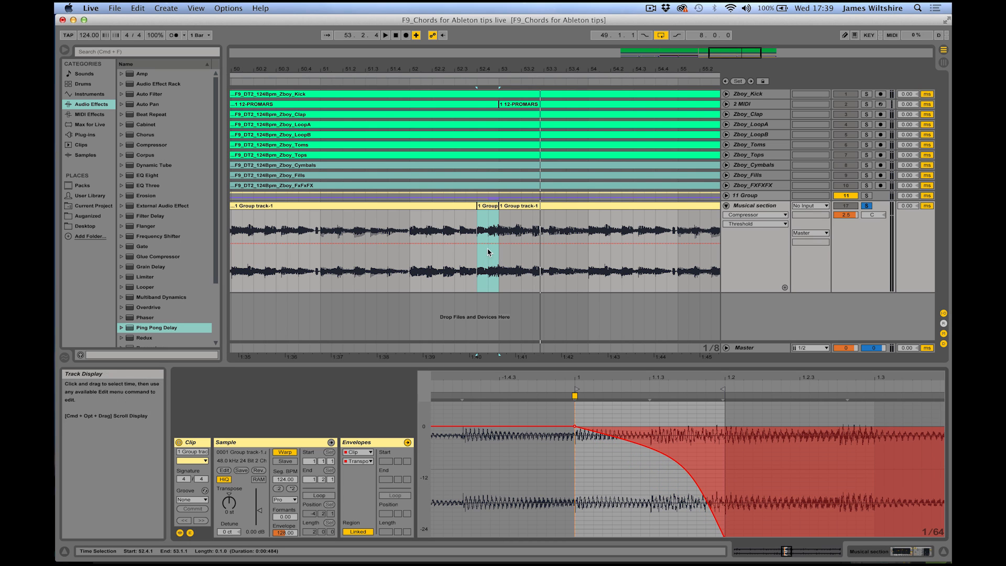
Play the curved pitch drop and unsolo the Musical section track to hear it with the full mix.
left_click(421, 215)
key("space")
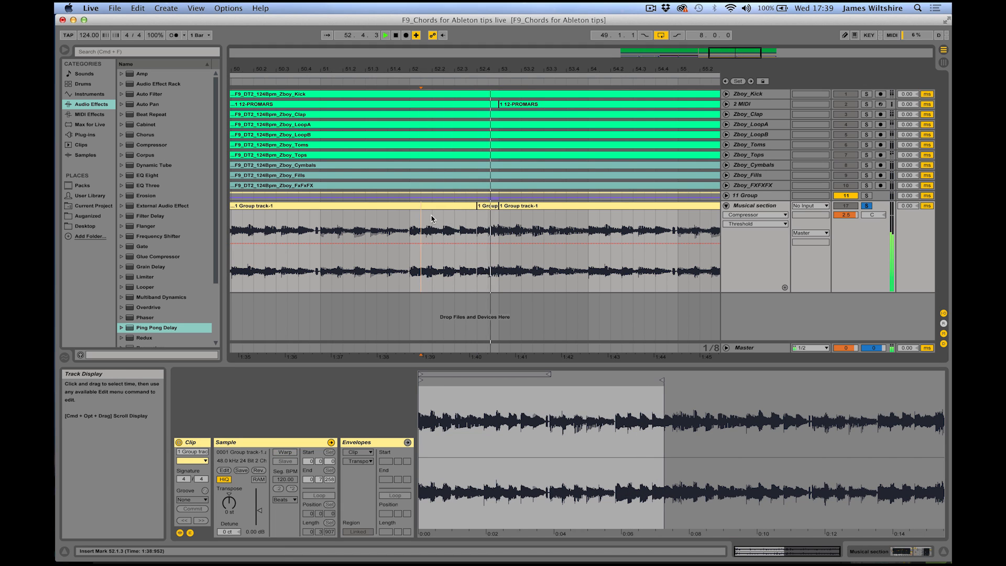
left_click(866, 206)
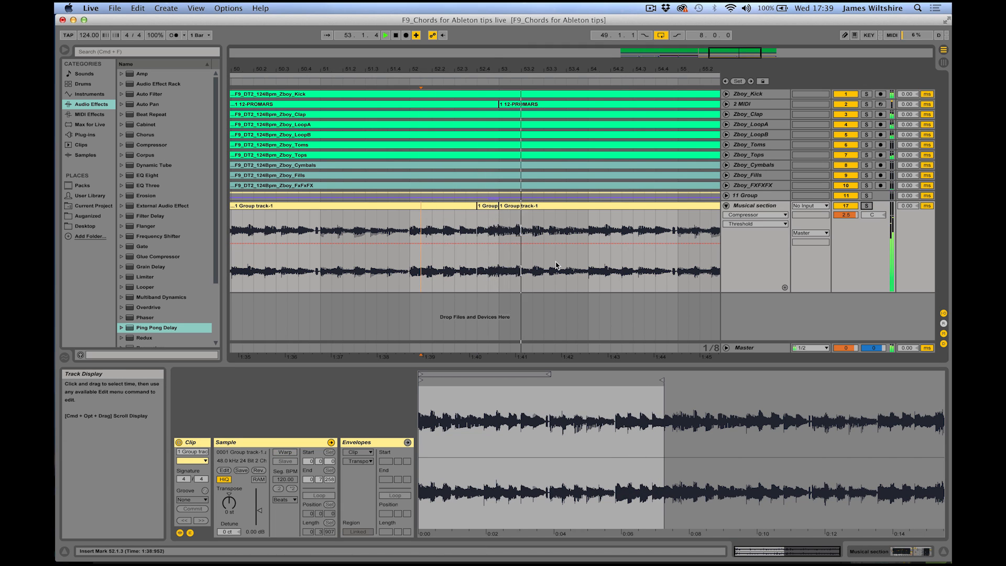
scroll(557, 265, "left", 4)
key("space")
Split the Musical section clip at 56.3 to isolate its last two beats, and enable warping on the new end clip.
left_click(573, 207)
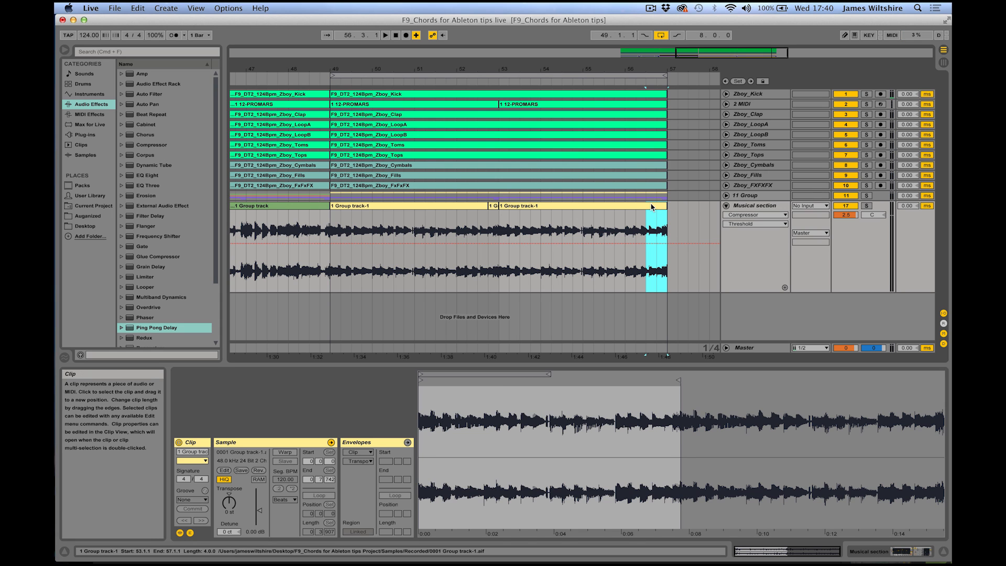
key("super+e")
key("plus")
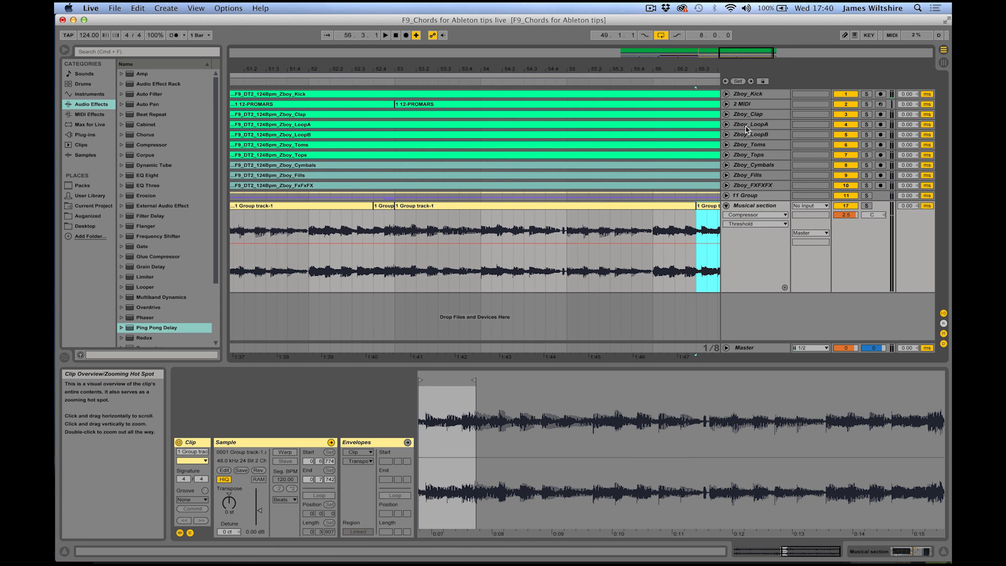
double_click(711, 206)
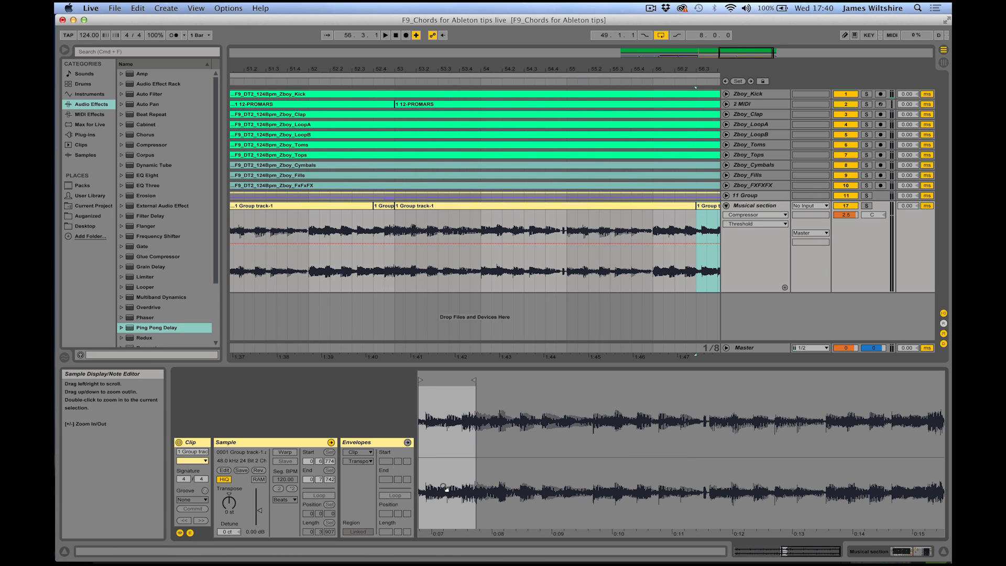
scroll(445, 489, "left", 8)
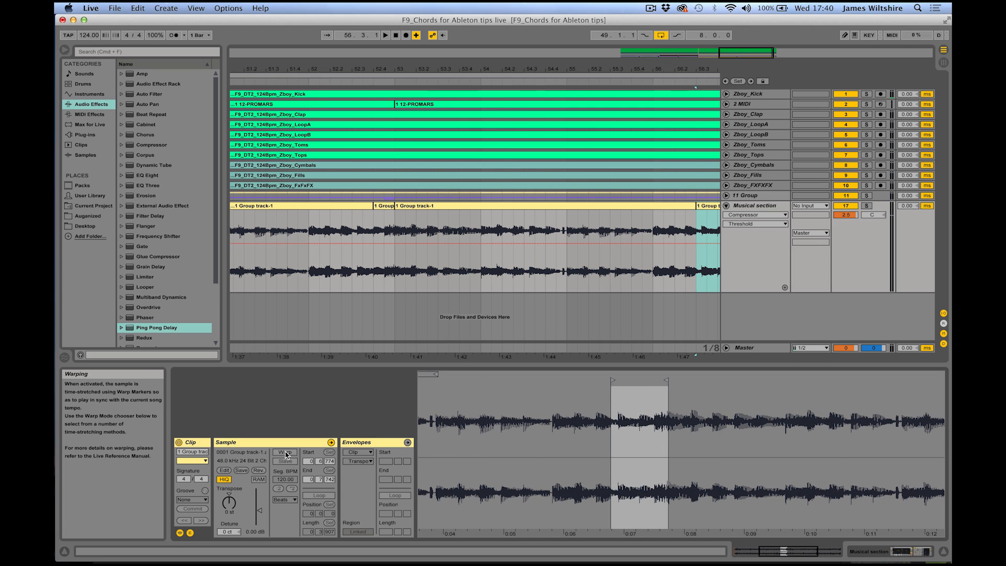
left_click(286, 452)
Draw a transposition envelope rising from 0 at the end clip's start to +47 st, and set its warp mode to Complex Pro.
left_click(589, 319)
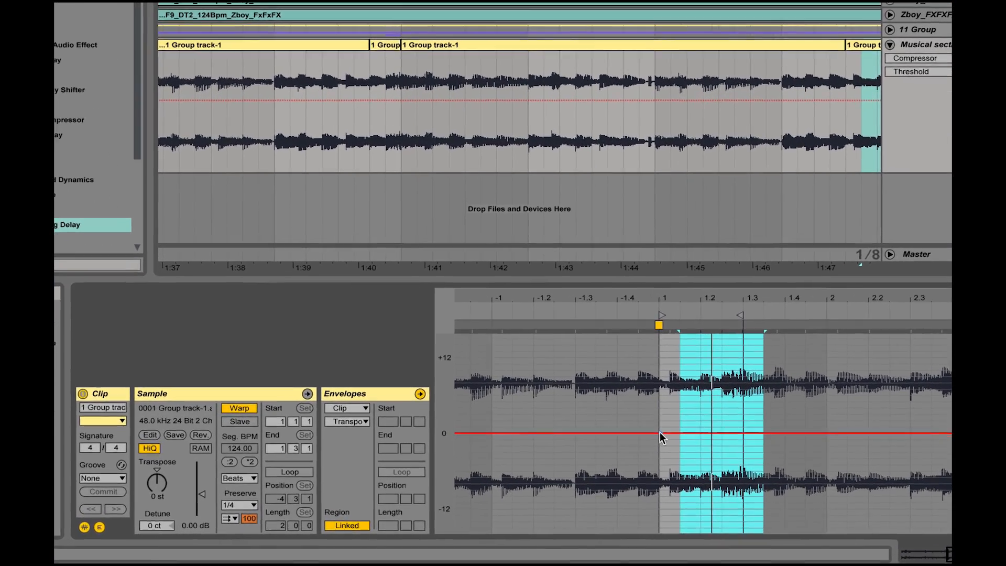
left_click(659, 432)
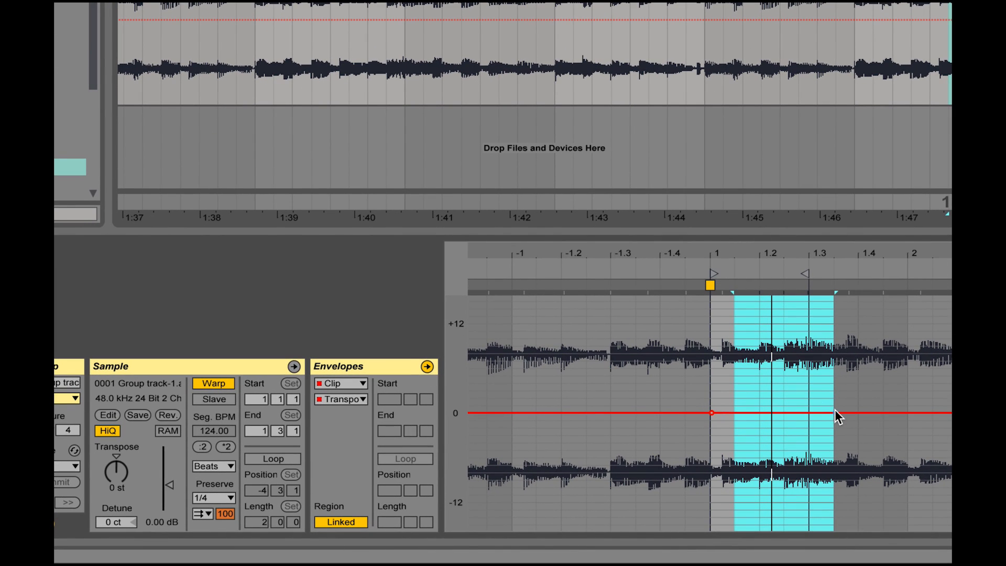
left_click_drag(834, 414, 833, 246)
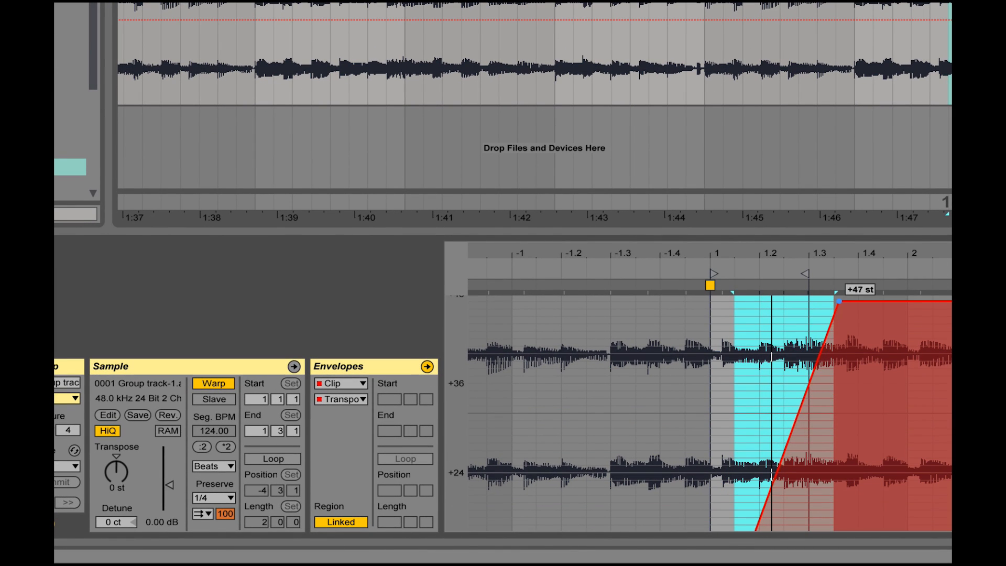
left_click(216, 468)
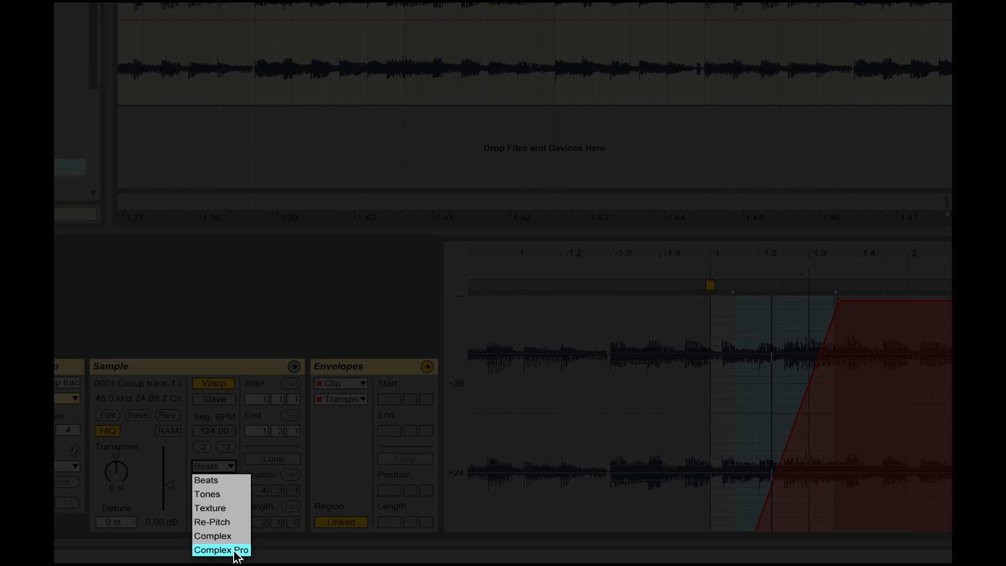
left_click(234, 550)
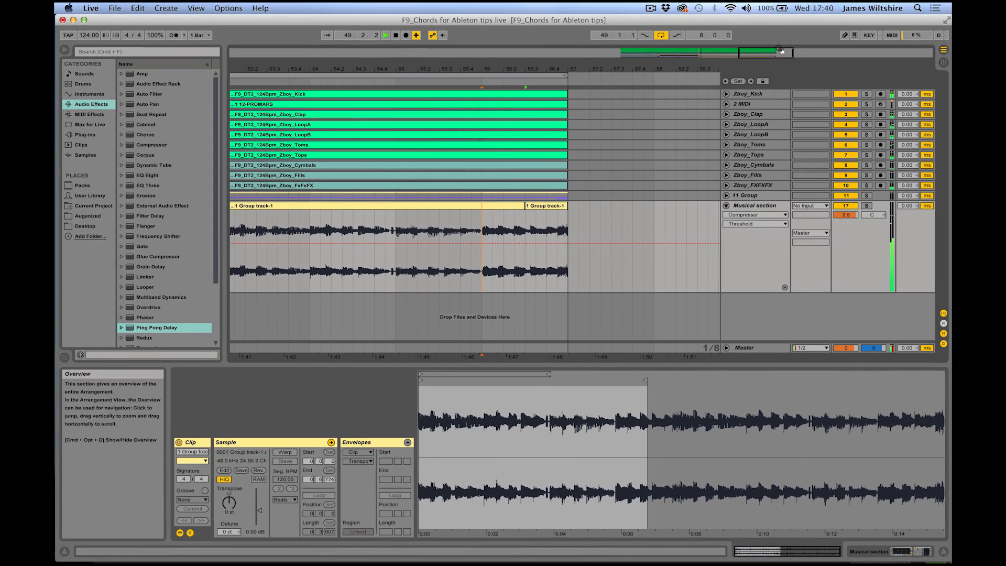
Play the looped section from bar 49 to bar 57 to hear both pitch effects in the arrangement.
left_click_drag(580, 69, 580, 42)
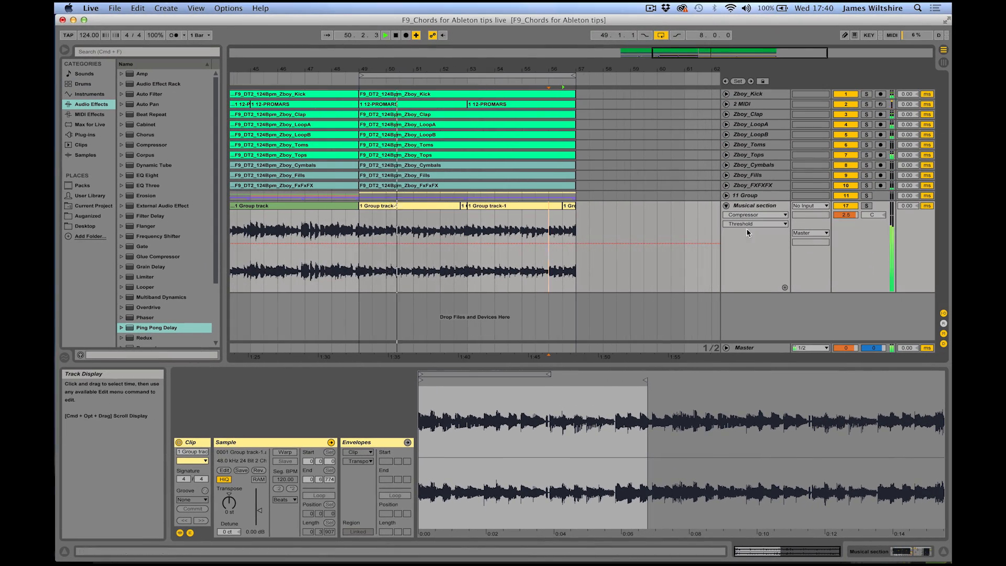
left_click(757, 206)
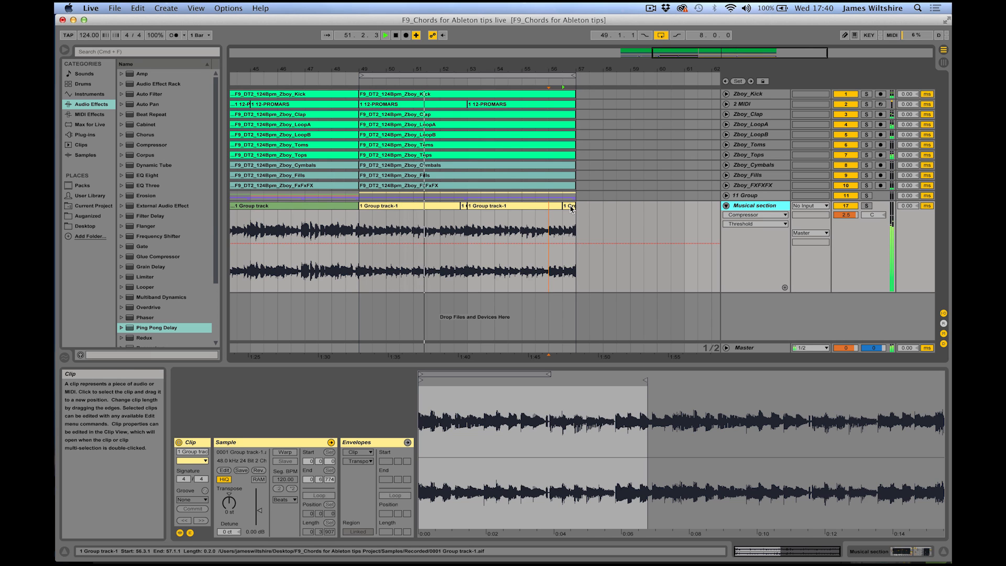
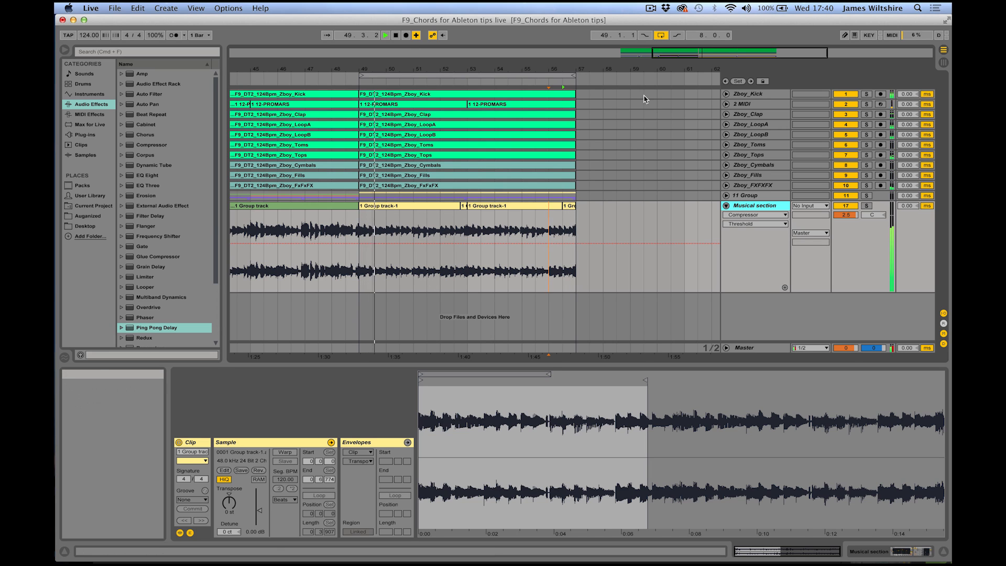
key("space")
left_click(725, 206)
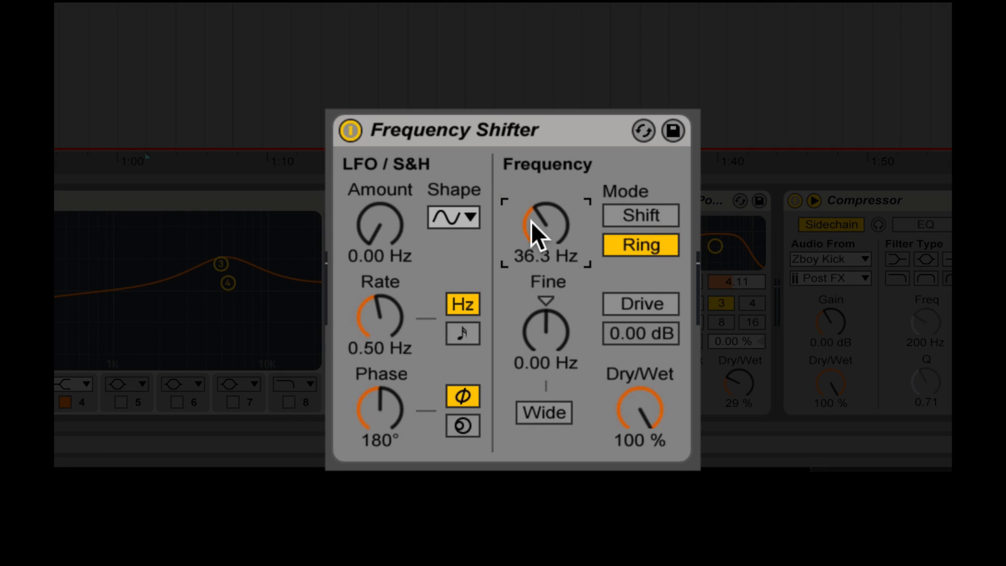
Adjust the Frequency Shifter's frequency in Ring mode.
mouse_move(548, 253)
left_mouse_down()
mouse_move(548, 210)
mouse_move(536, 251)
left_mouse_up()
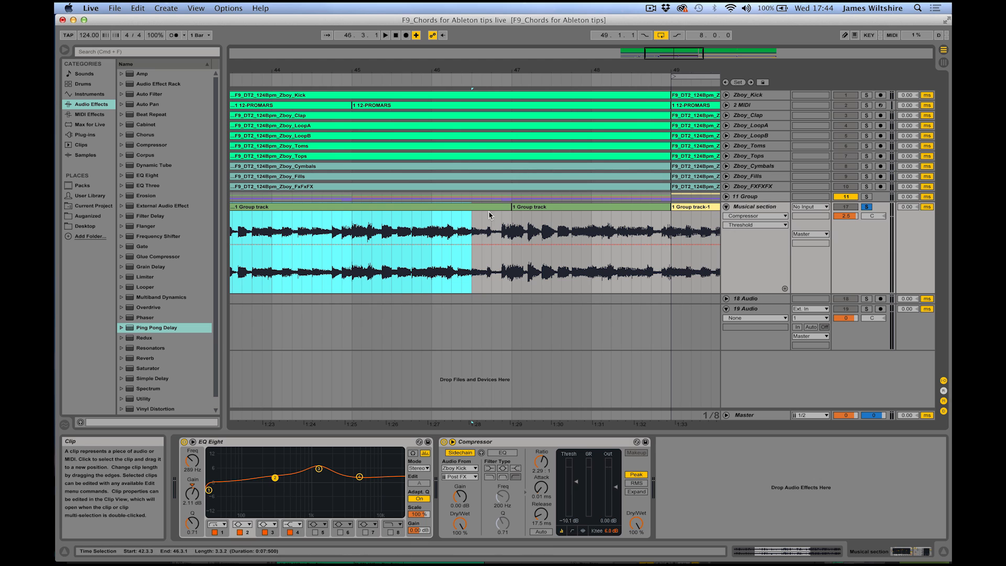
Audition from bar 46, split out the short slice at 46.2.3 and copy it to the 19 Audio track at 46.1.1.
left_click(428, 226)
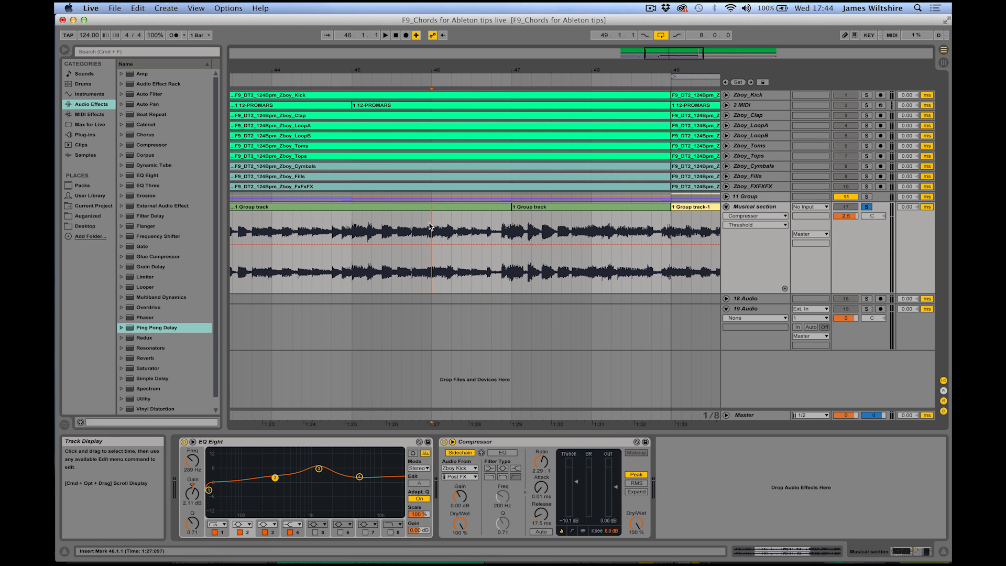
key("space")
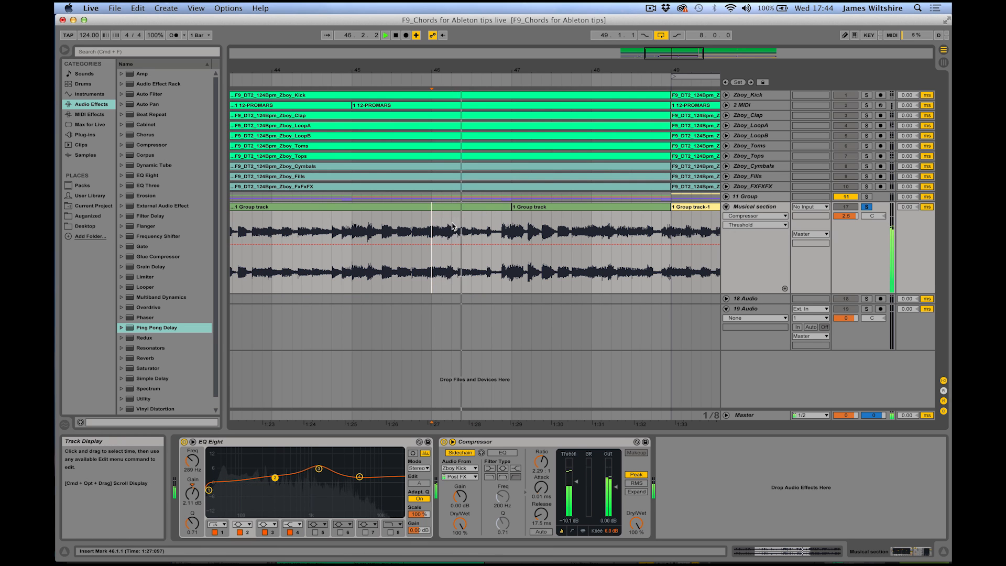
key("space")
left_click_drag(461, 229, 474, 227)
key("super+e")
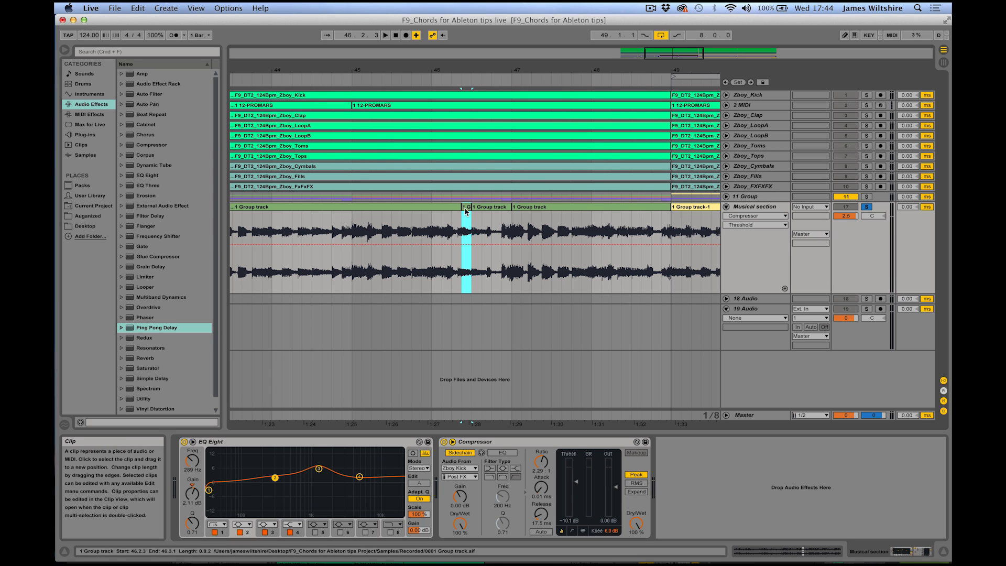
left_click_drag(465, 211, 438, 311)
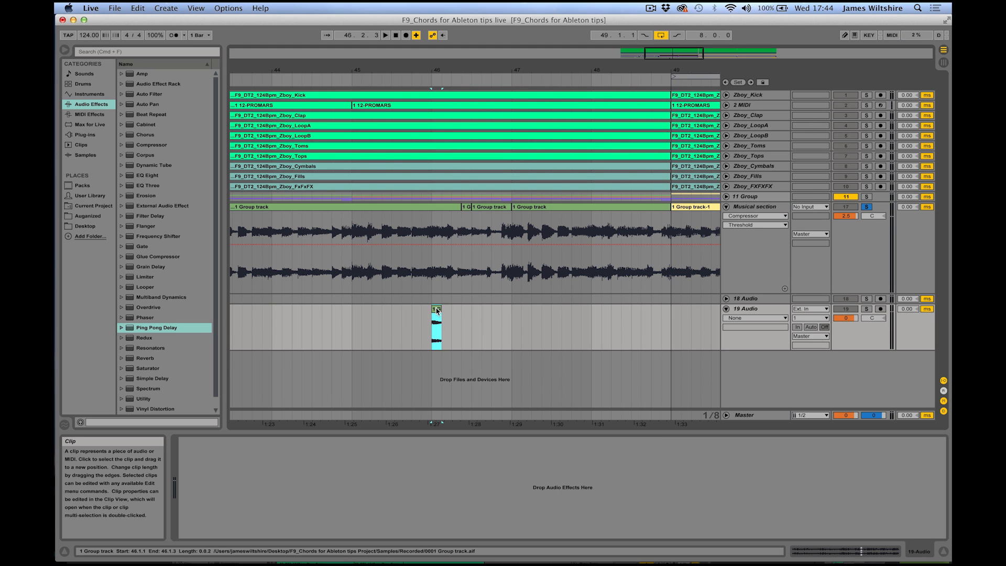
Duplicate the slice on the 19 Audio track repeatedly until the copies fill the two bars from 46 to 48.
key("super+d")
key("super+d")
key("super+d")
key("super+d")
key("super+d")
key("super+d")
key("super+d")
key("super+d")
key("super+d")
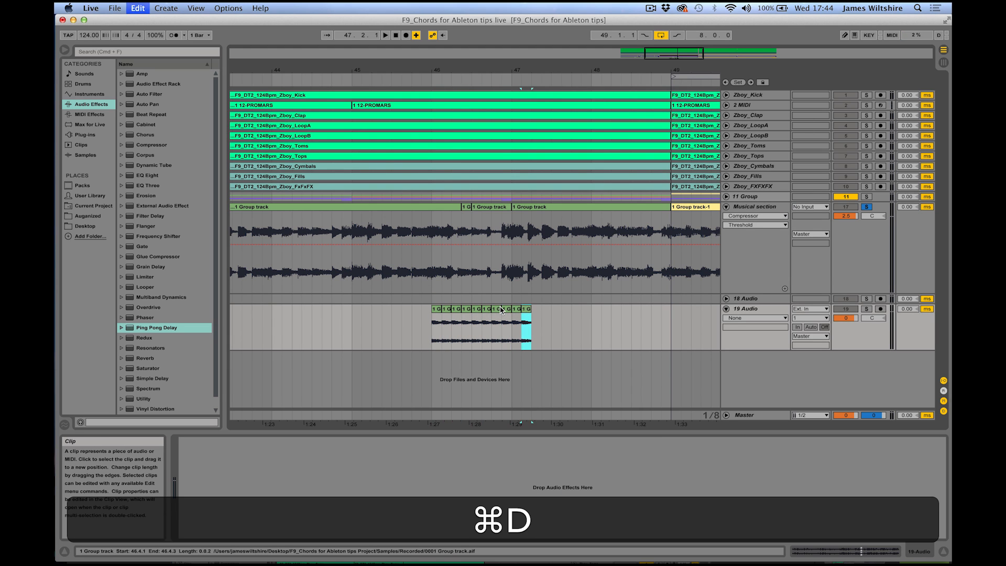
key("super+d")
key("super+d")
key("super+d")
key("super+d")
key("super+d")
key("super+d")
Play the repeated slices on the soloed 19 Audio track and turn its solo off.
key("space")
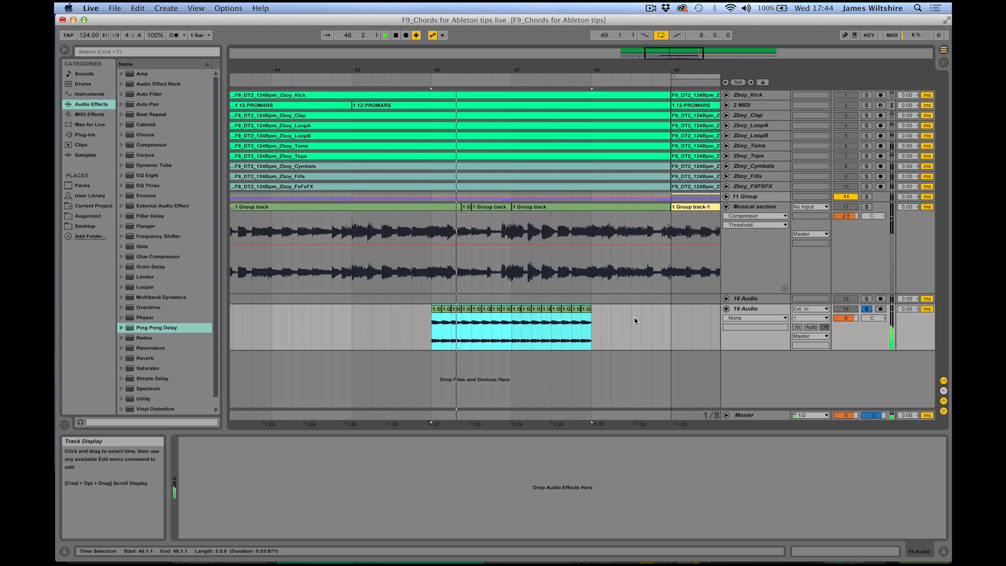
left_click(865, 309)
Freeze and flatten the 19 Audio track into one clip, and delete the leftover audio after bar 48.
left_click(759, 310)
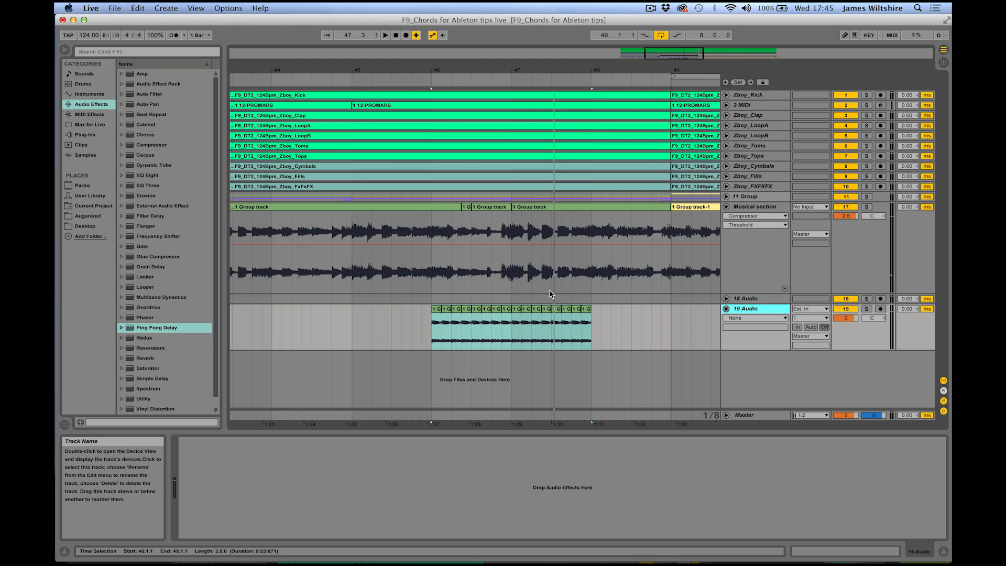
right_click(742, 311)
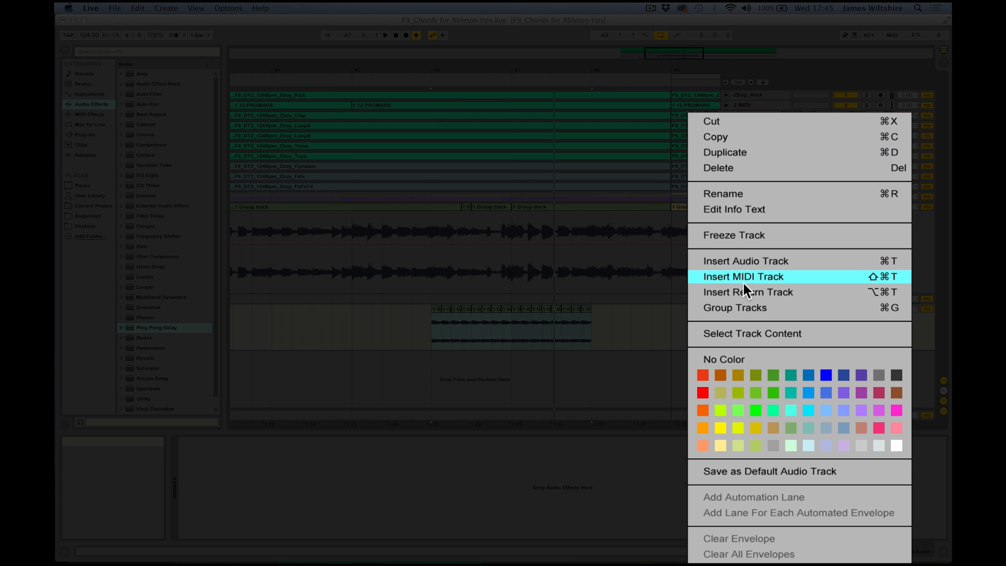
left_click(740, 235)
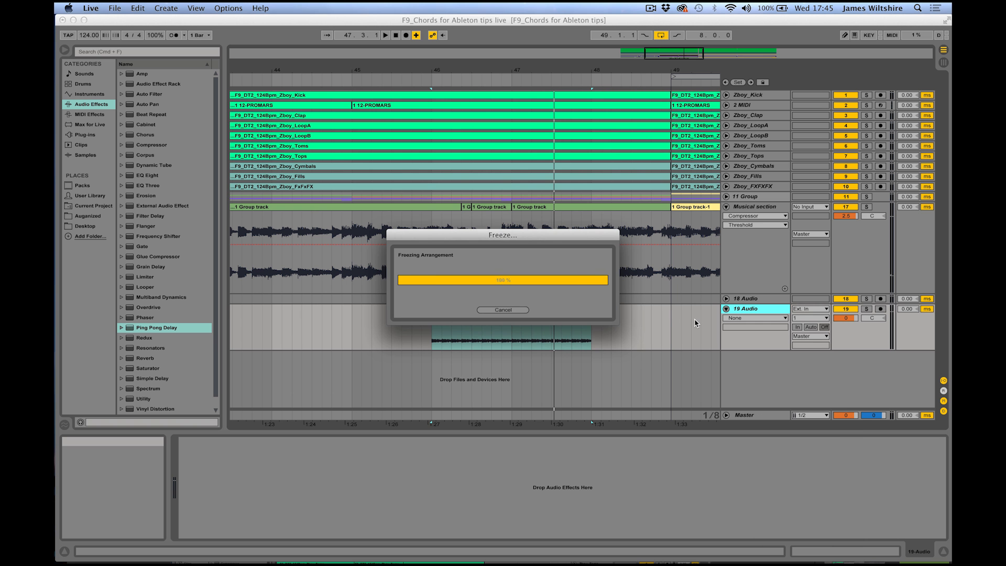
right_click(746, 310)
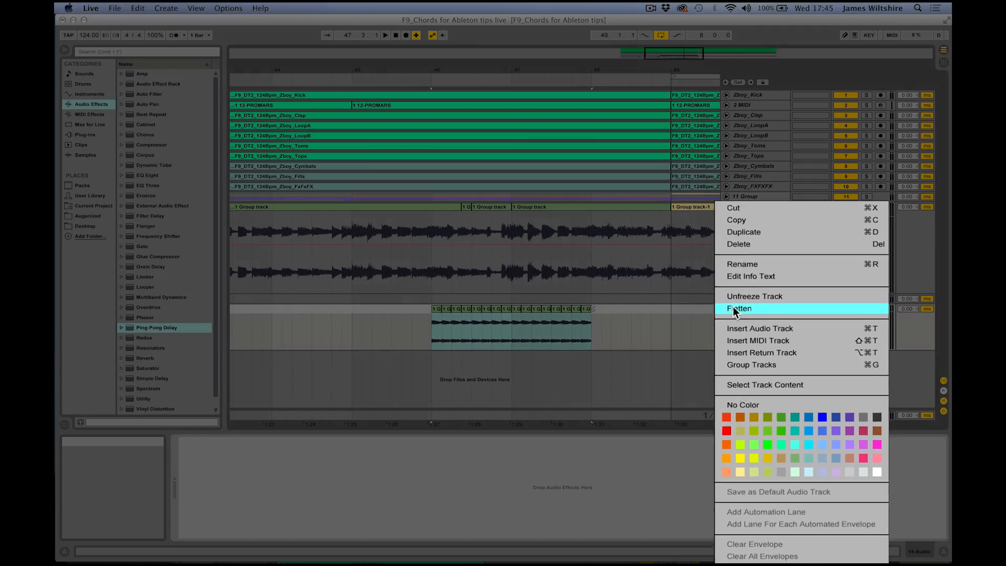
left_click(733, 307)
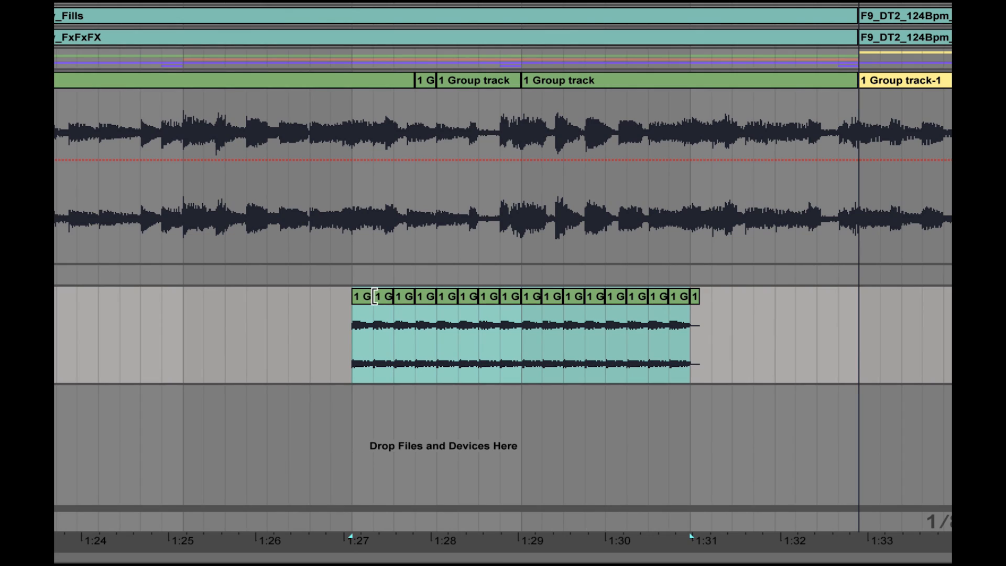
left_click_drag(370, 296, 680, 318)
key("Delete")
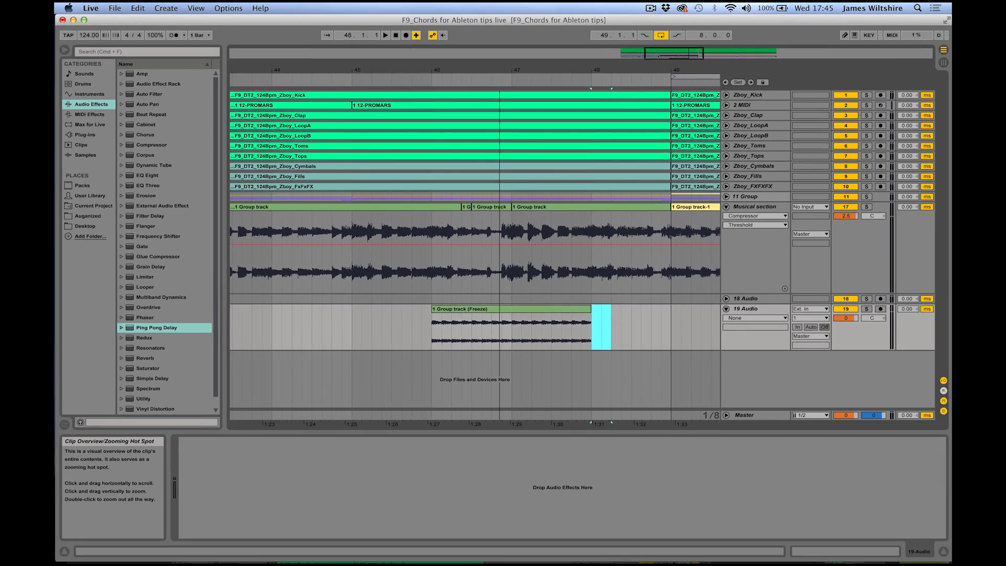
Move the flattened 19 Audio clip to 49.1.1 and duplicate it three times to fill the bars up to 57.
left_click_drag(709, 39, 708, 21)
scroll(545, 315, "right", 5)
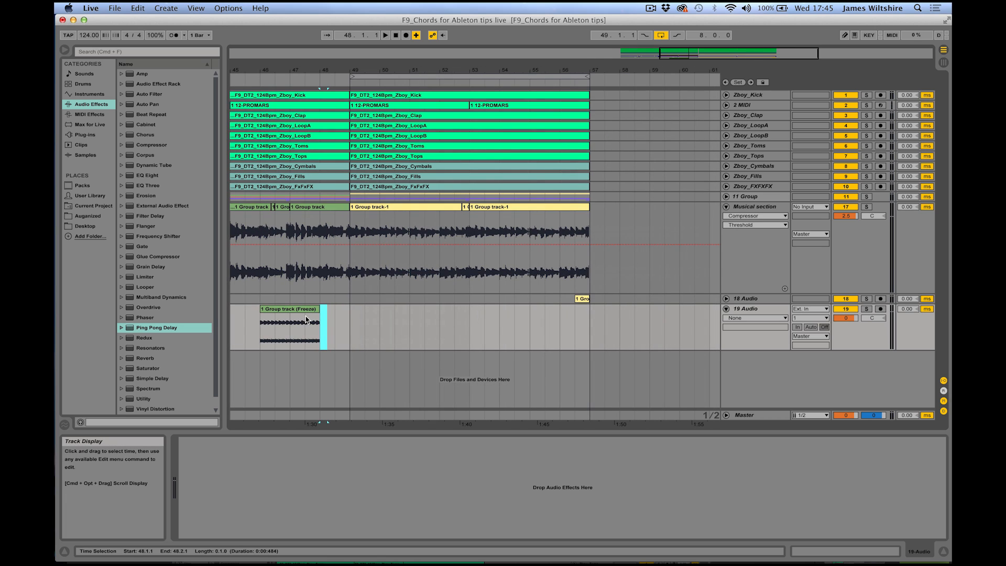
left_click_drag(307, 320, 377, 310)
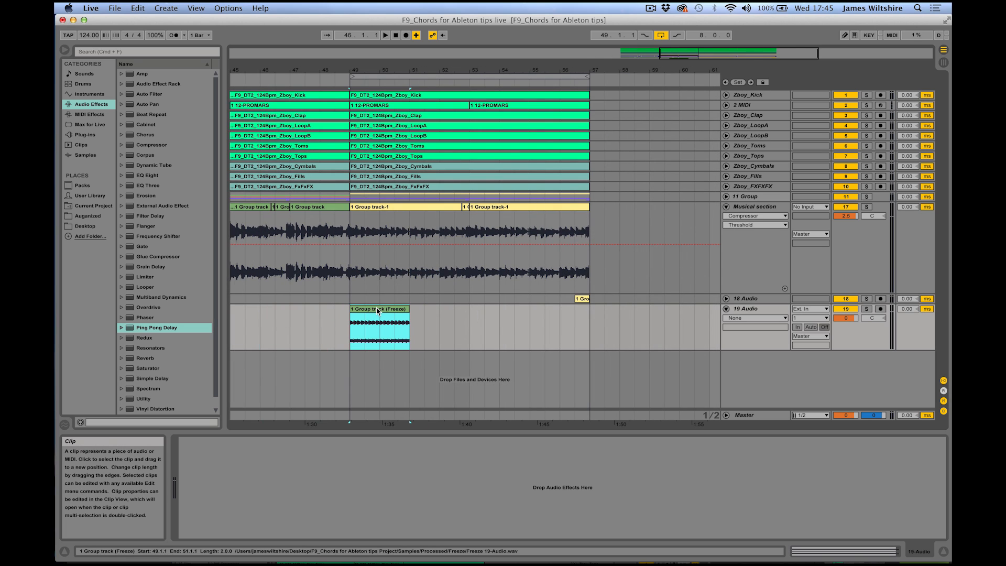
key("super+d")
key("super+d")
key("super+d")
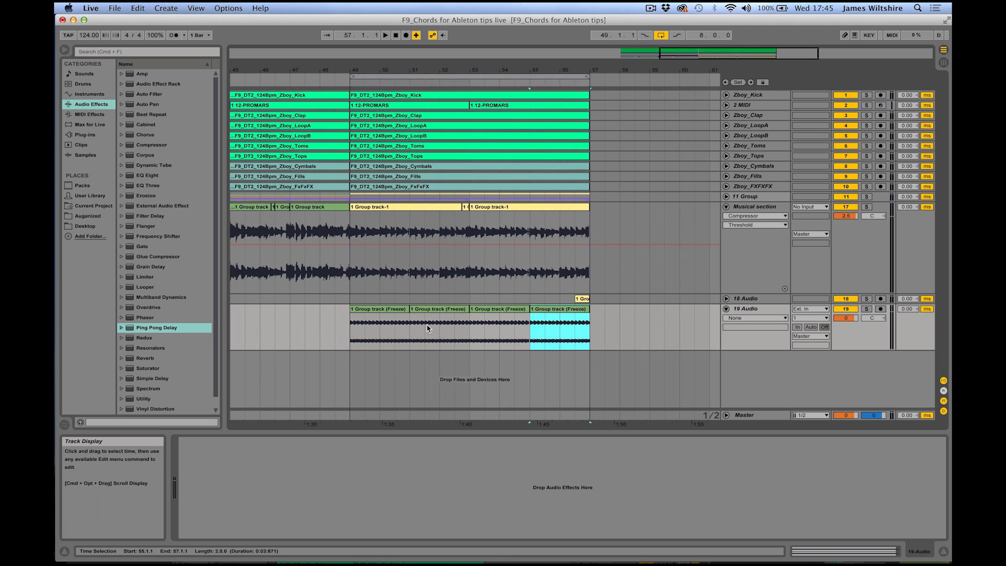
Add a Frequency Shifter to the 19 Audio track and switch it to Ring mode.
left_click(352, 333)
left_click_drag(157, 236, 745, 310)
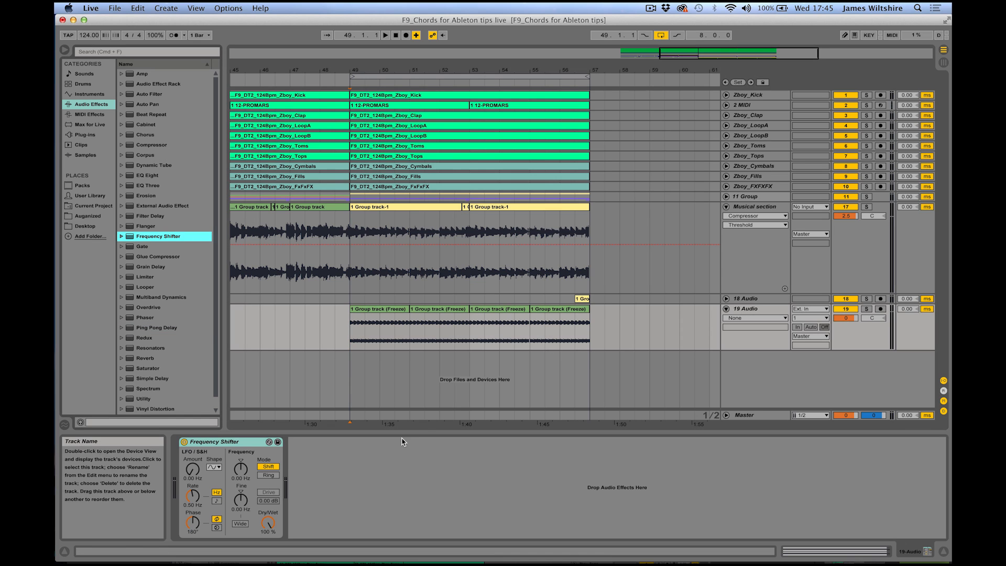
left_click(268, 523)
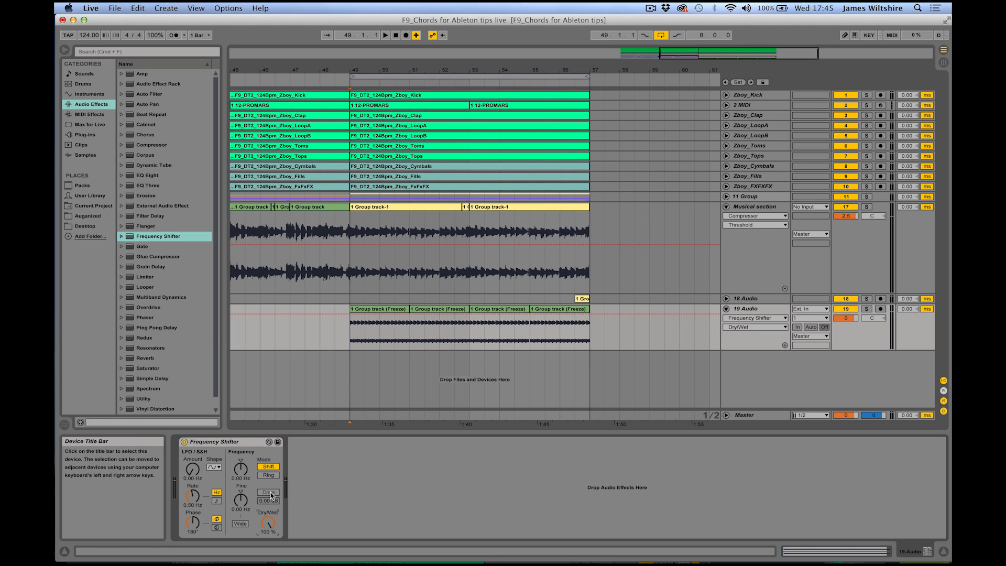
left_click(269, 475)
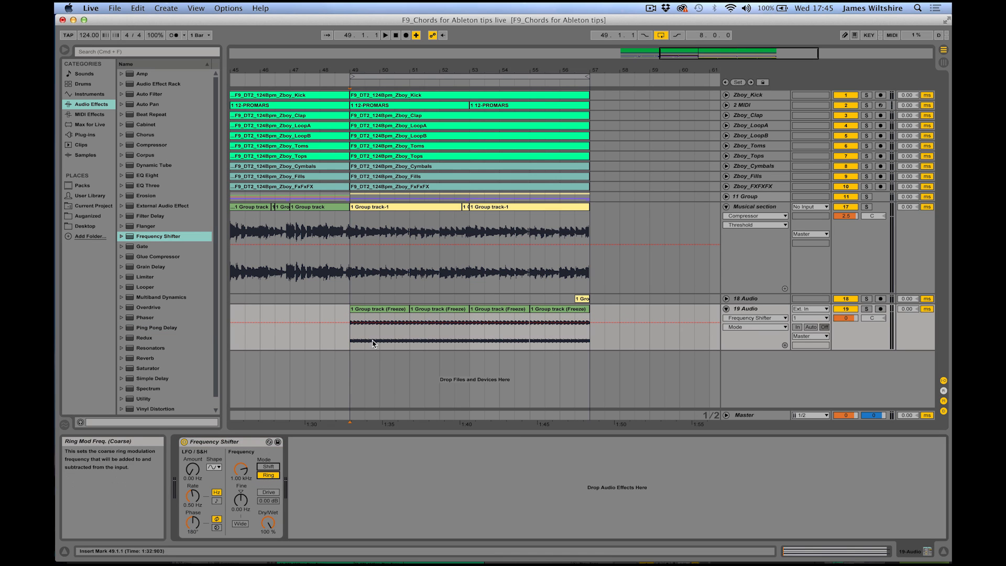
Solo the 19 Audio track, play its clips from bar 49 and audition different Frequency Shifter frequencies.
left_click_drag(354, 323, 589, 325)
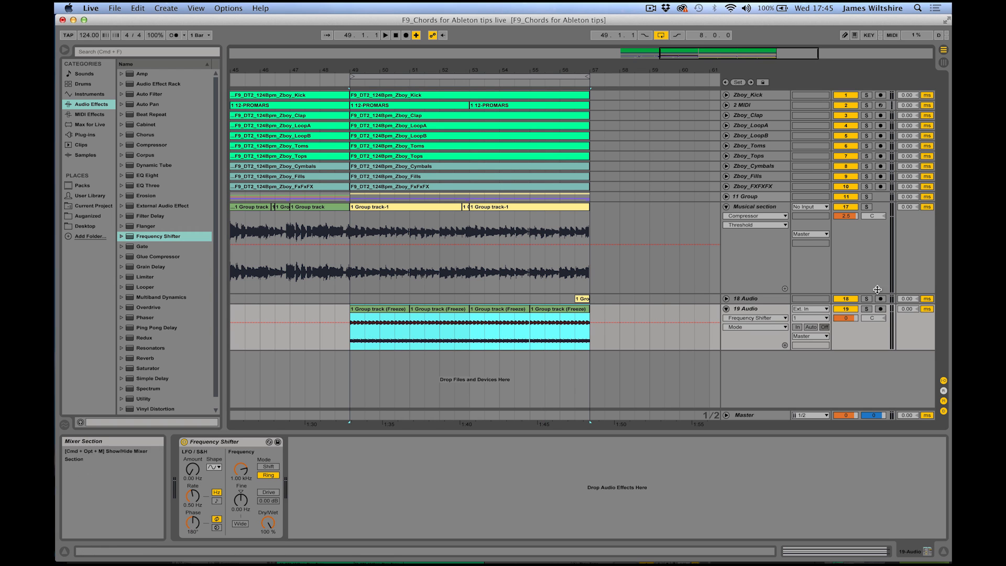
left_click(865, 309)
key("space")
left_click_drag(240, 469, 241, 474)
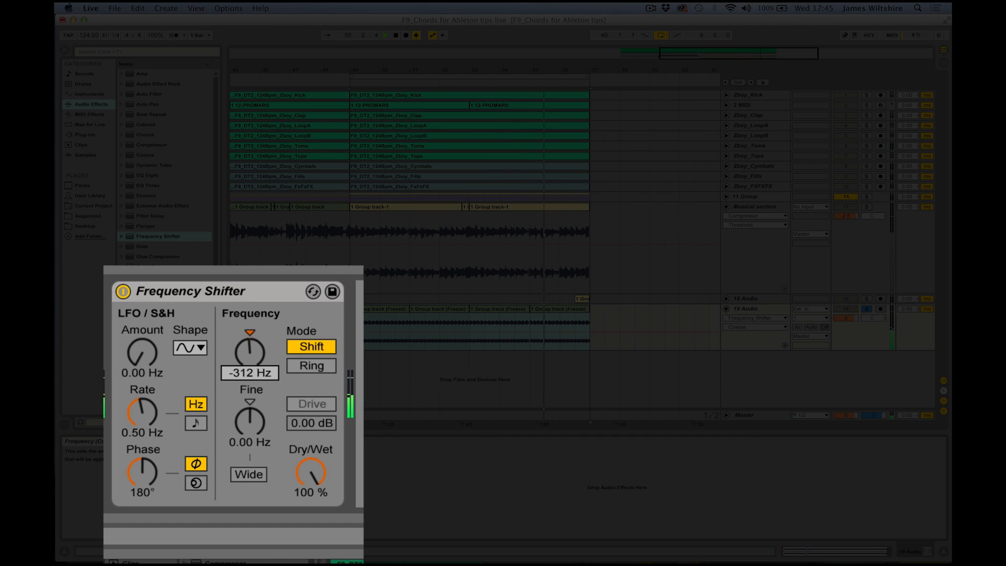
left_click_drag(247, 367, 247, 358)
Insert an EQ Eight before the Frequency Shifter and enable band 1 as a low cut at 160 Hz.
left_click_drag(148, 175, 181, 471)
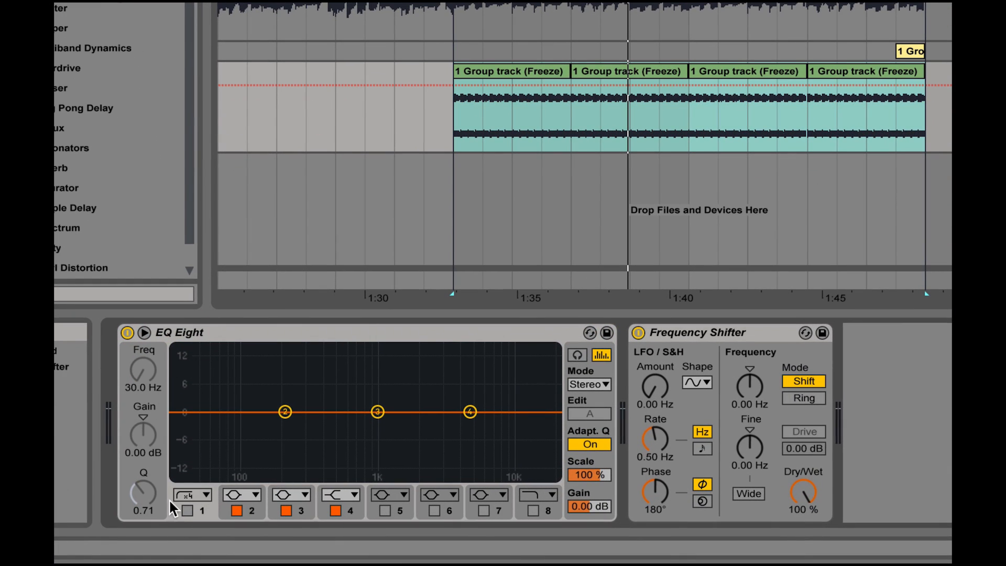
left_click(187, 509)
left_click_drag(175, 422, 273, 427)
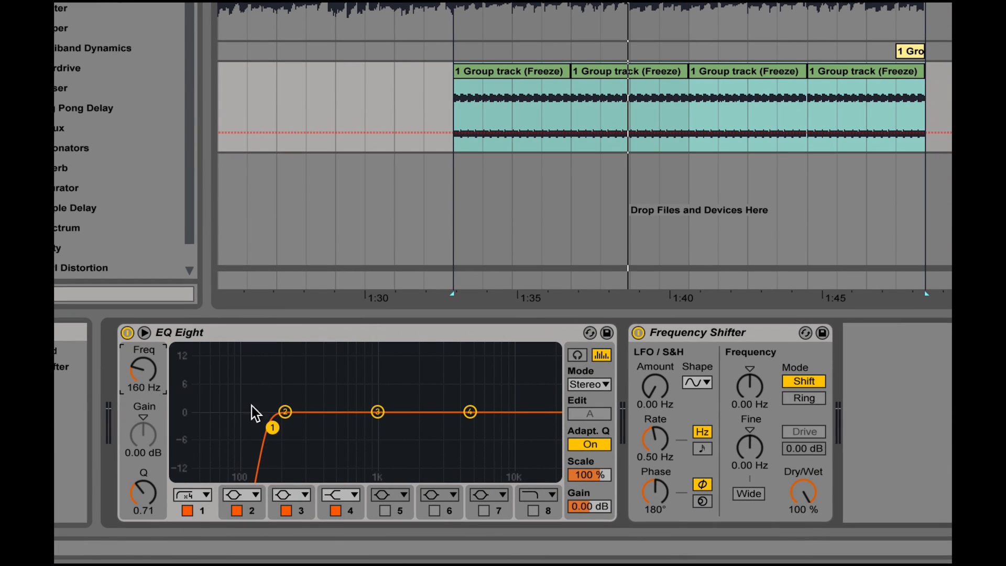
Set the Frequency Shifter to Ring mode and lower its frequency to about 6.31 Hz.
left_click(800, 398)
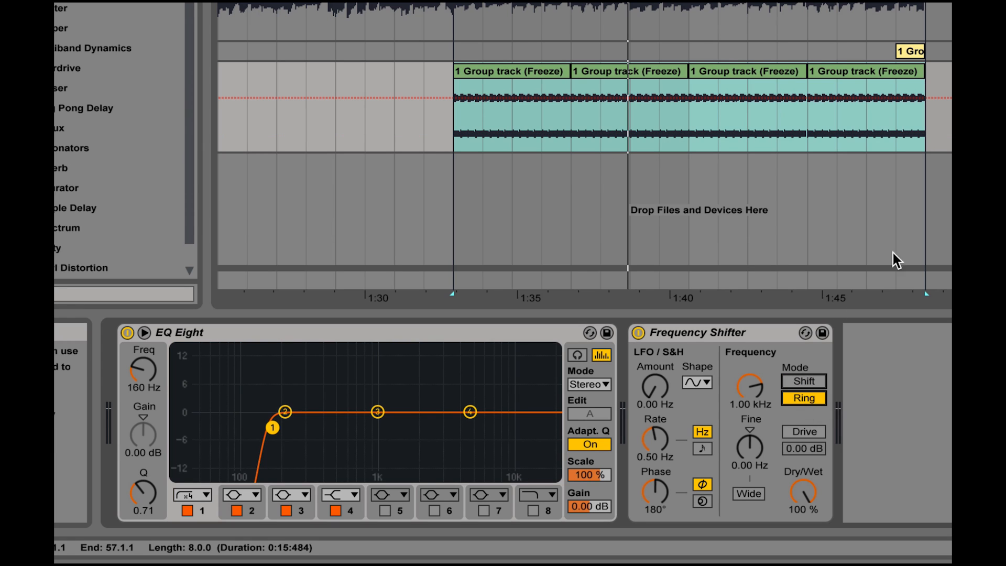
left_click(743, 389)
left_click_drag(743, 389, 743, 432)
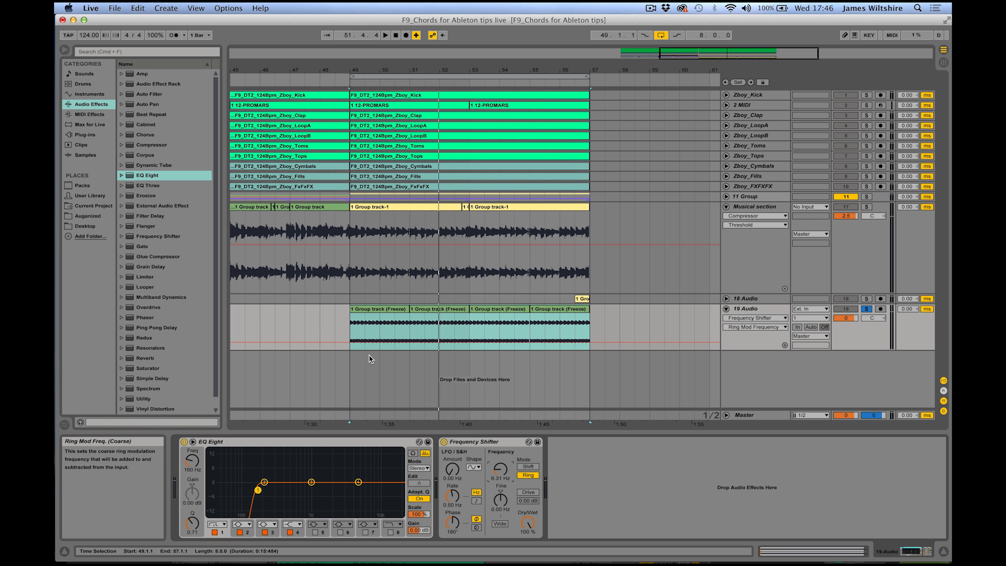
Automate the ring mod frequency on 19 Audio to ramp up from bar 49 to bar 57 and play the result.
left_click(350, 342)
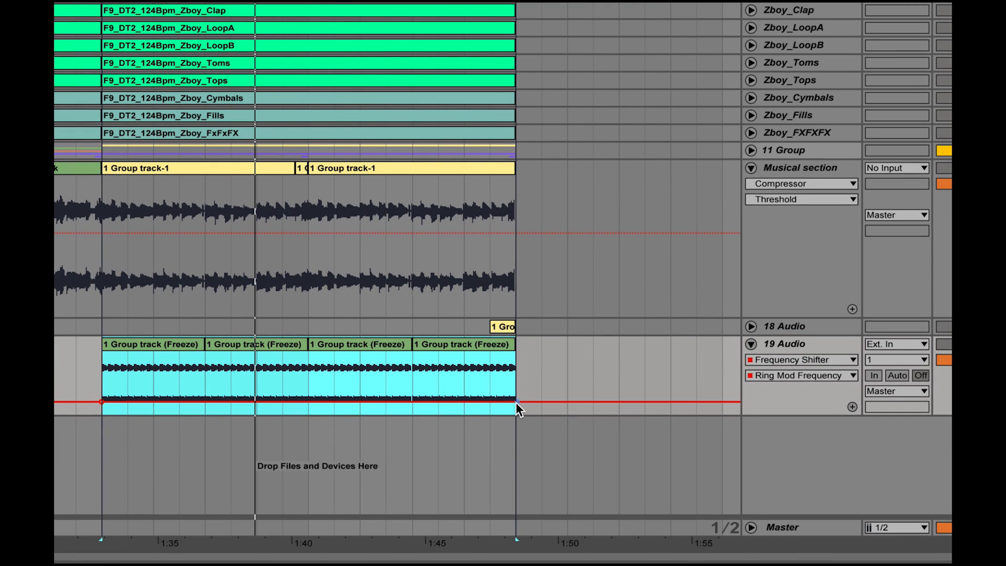
left_click_drag(514, 400, 514, 360)
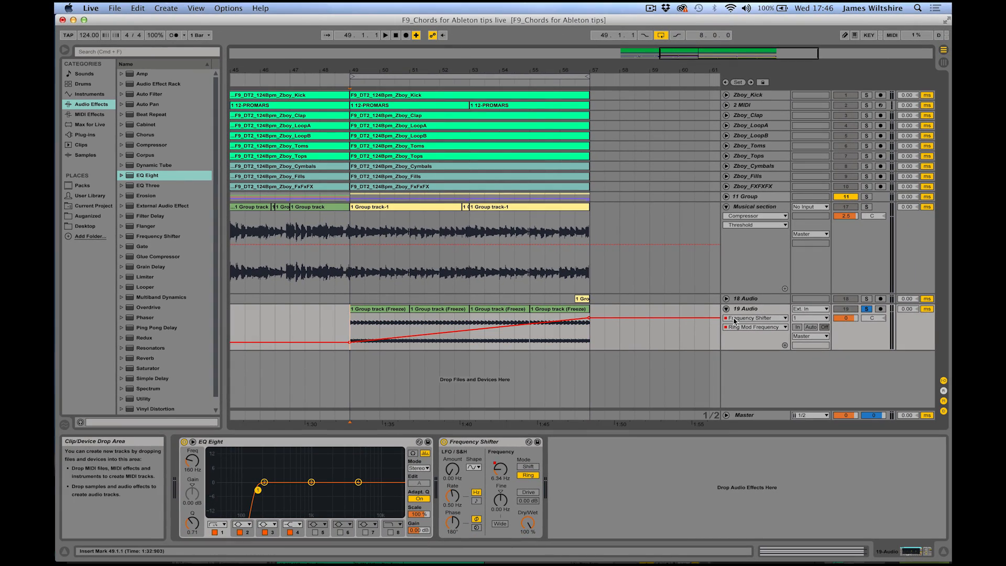
key("space")
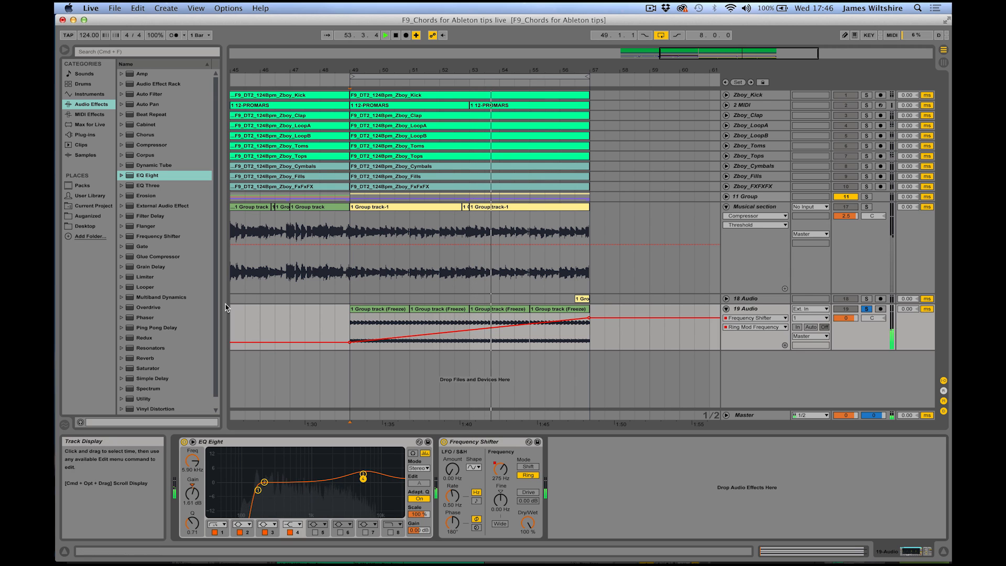
Add a Ping Pong Delay after the Frequency Shifter and set its Dry/Wet to 29 %.
left_click(168, 328)
left_click_drag(167, 328, 485, 478)
left_click_drag(593, 523, 592, 544)
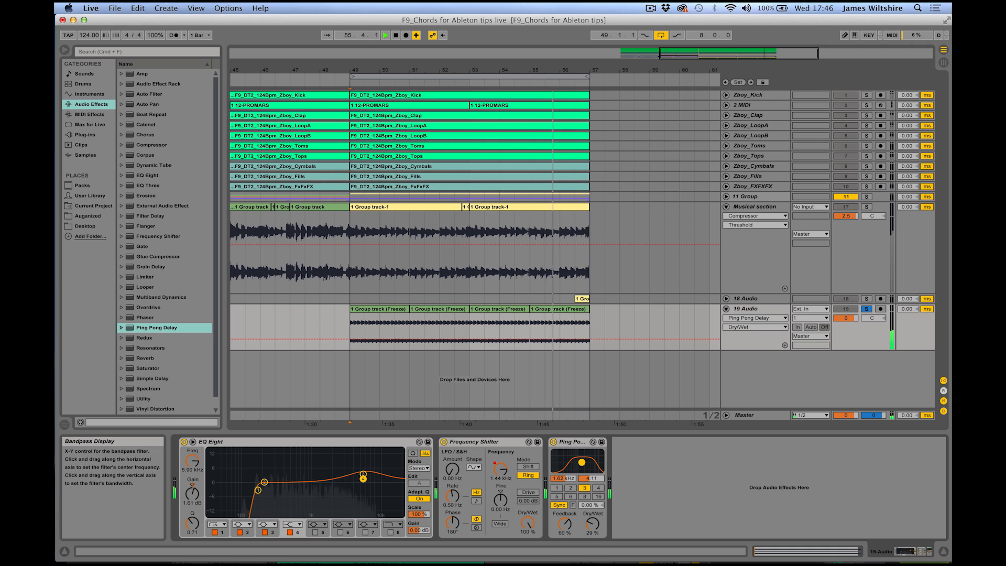
Turn off the 19 Audio solo and play the full mix from bar 49.
key("space")
left_click(866, 309)
left_click(351, 325)
key("space")
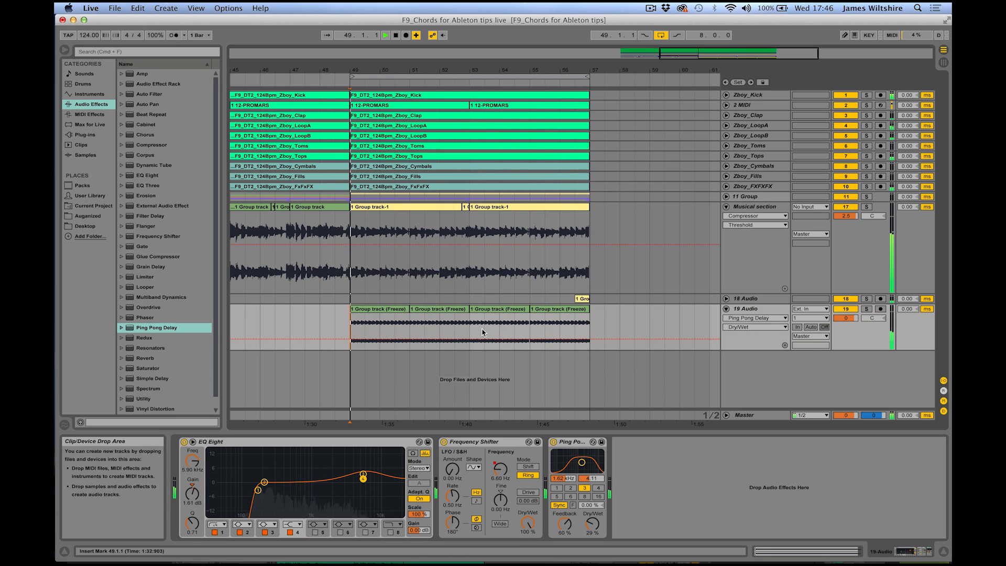
Raise the 19 Audio volume to 1.2 dB, and in EQ Eight adjust band 2 and boost band 3 by 5.58 dB at 5.29 kHz.
left_click_drag(844, 318, 845, 312)
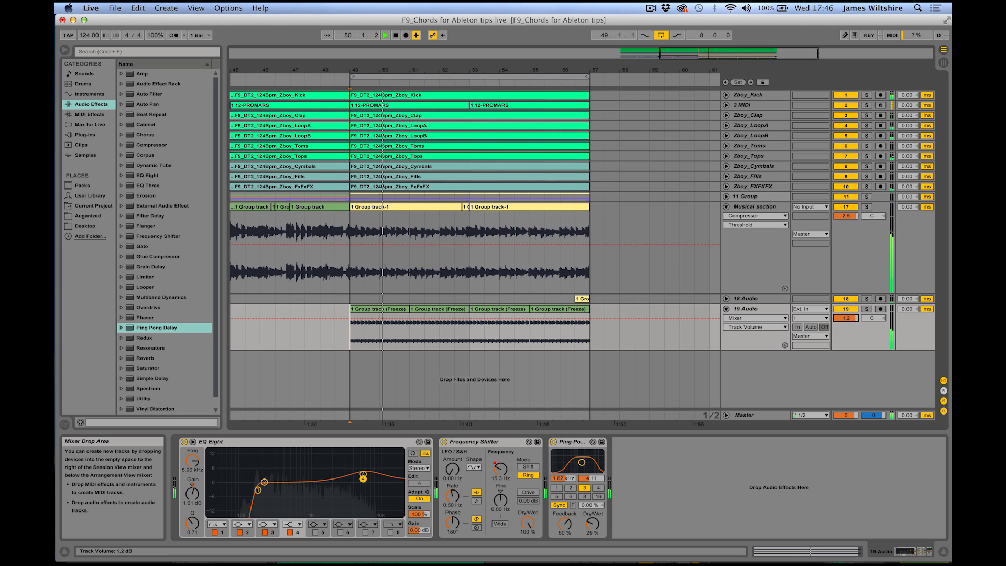
left_click_drag(258, 489, 268, 484)
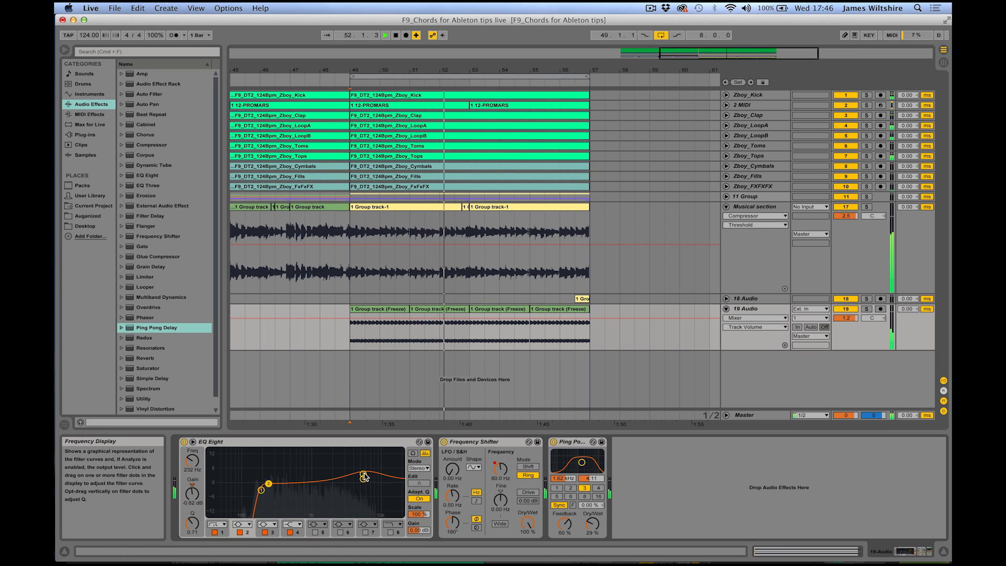
left_click_drag(363, 474, 360, 472)
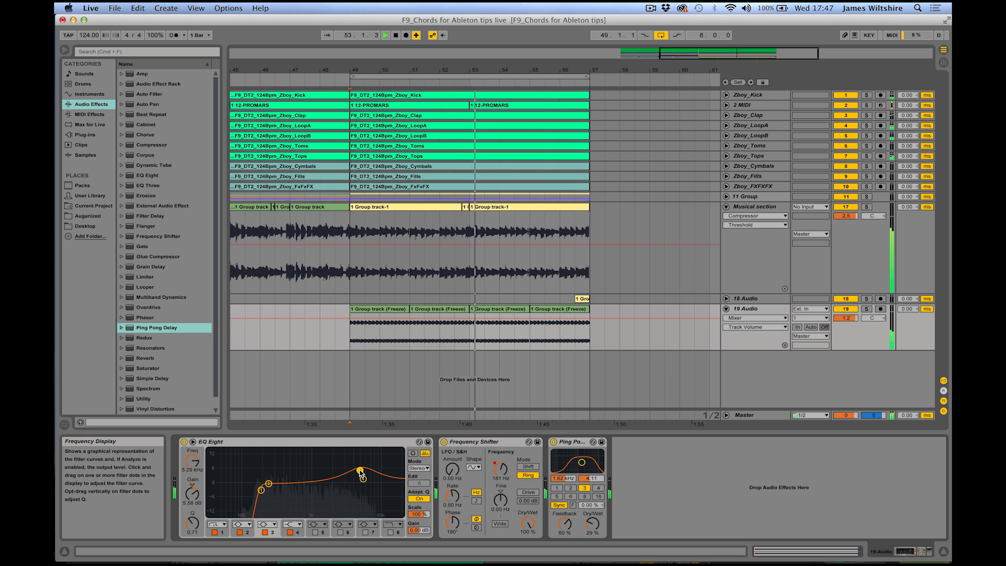
Display the ring mod frequency envelope on the 19 Audio track and check its end breakpoint at bar 57.
left_click_drag(502, 478, 503, 475)
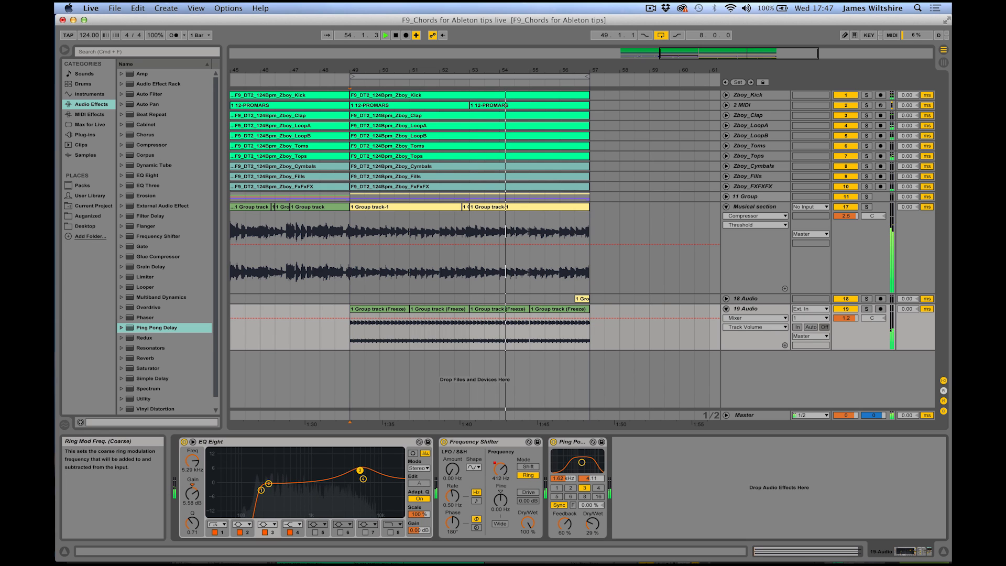
left_click(502, 473)
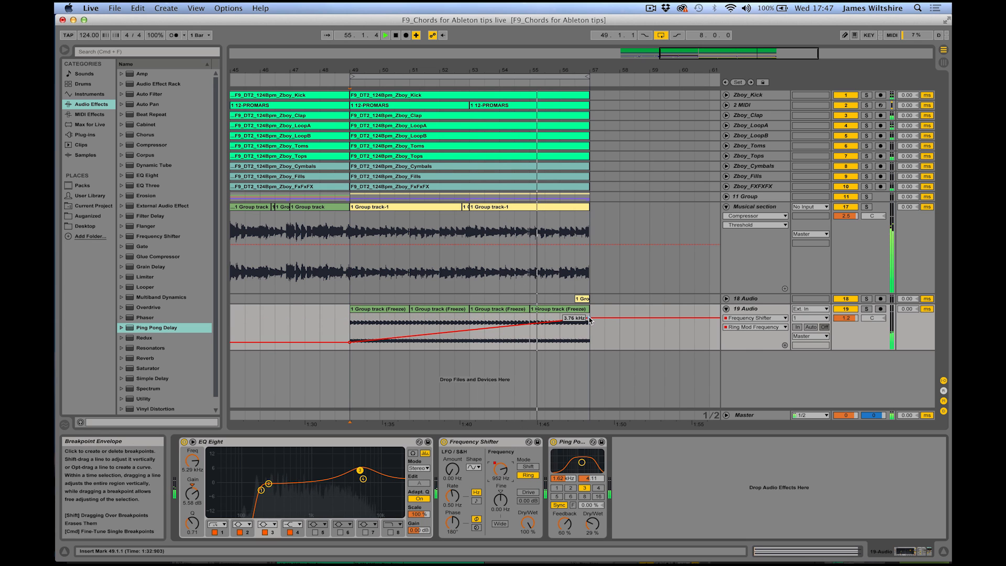
mouse_move(589, 319)
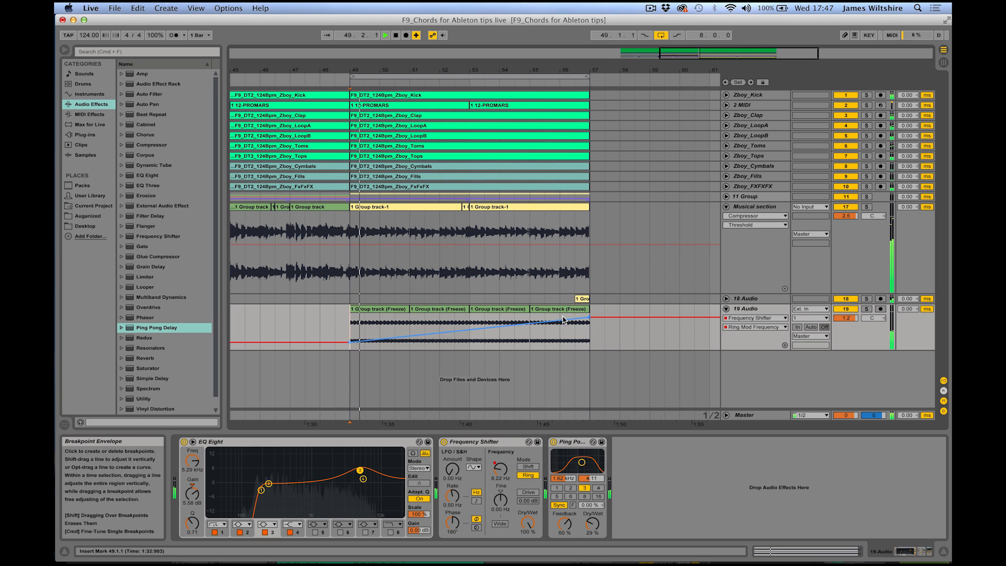
Raise the EQ Eight low cut to 347 Hz and the 19 Audio volume to 3.9 dB, and end playback.
left_click_drag(260, 491, 281, 495)
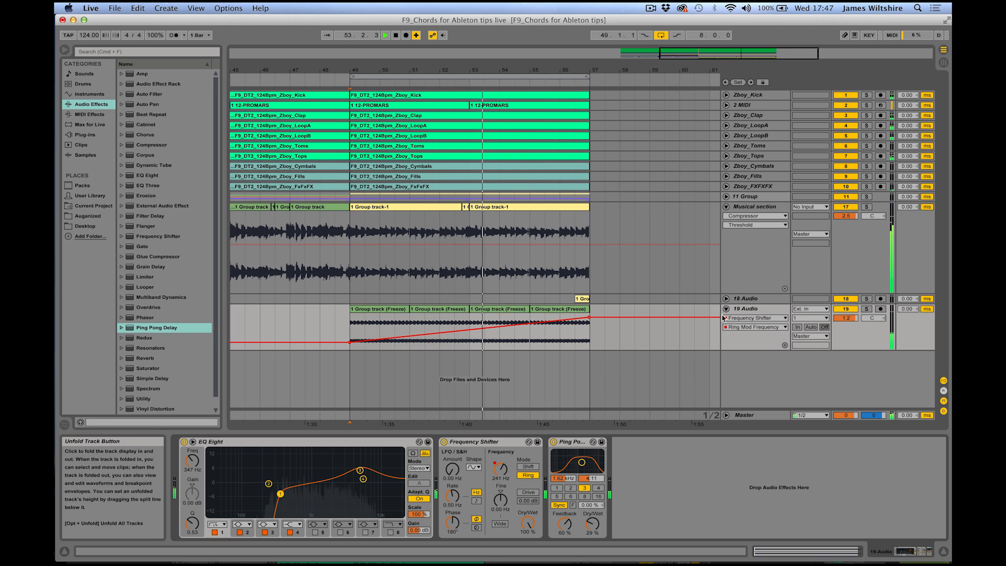
left_click(843, 319)
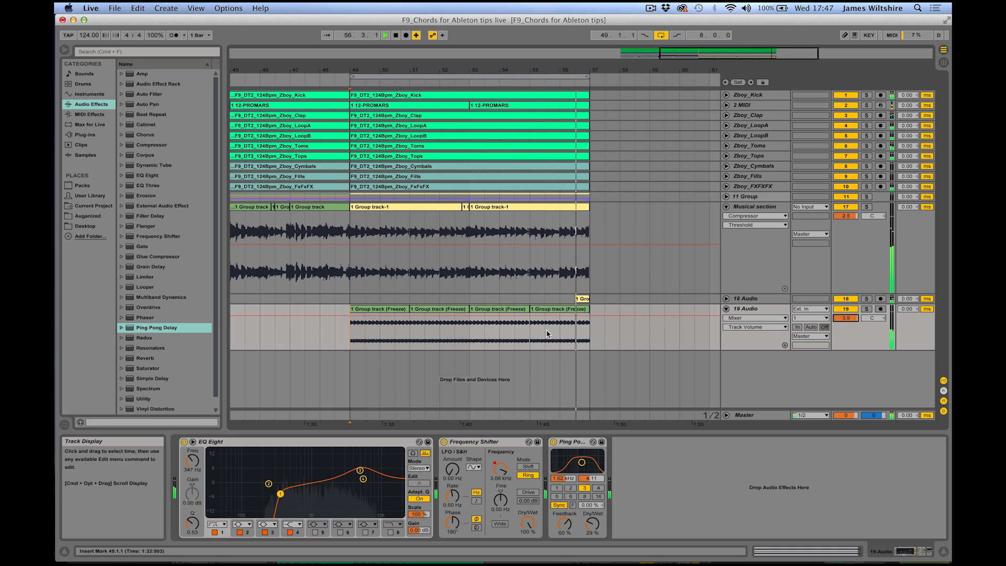
key("space")
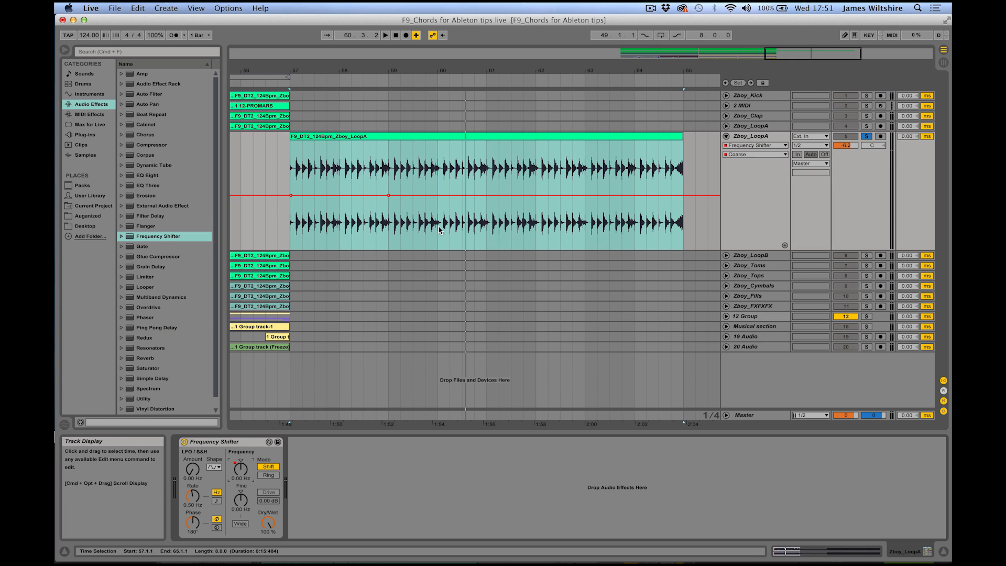
Select the soloed Zboy_LoopA clip at bar 57 and audition it.
left_click(422, 141)
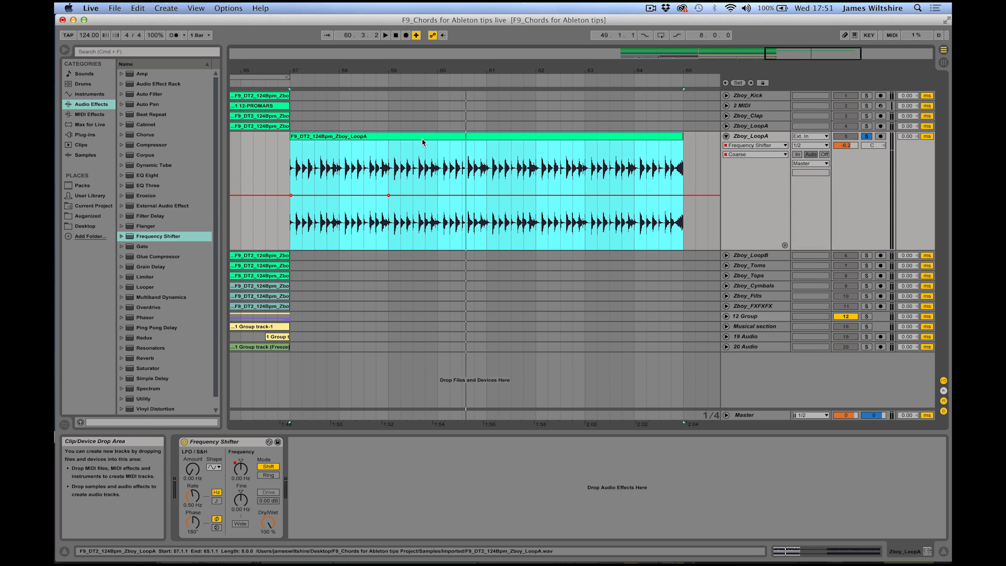
key("space")
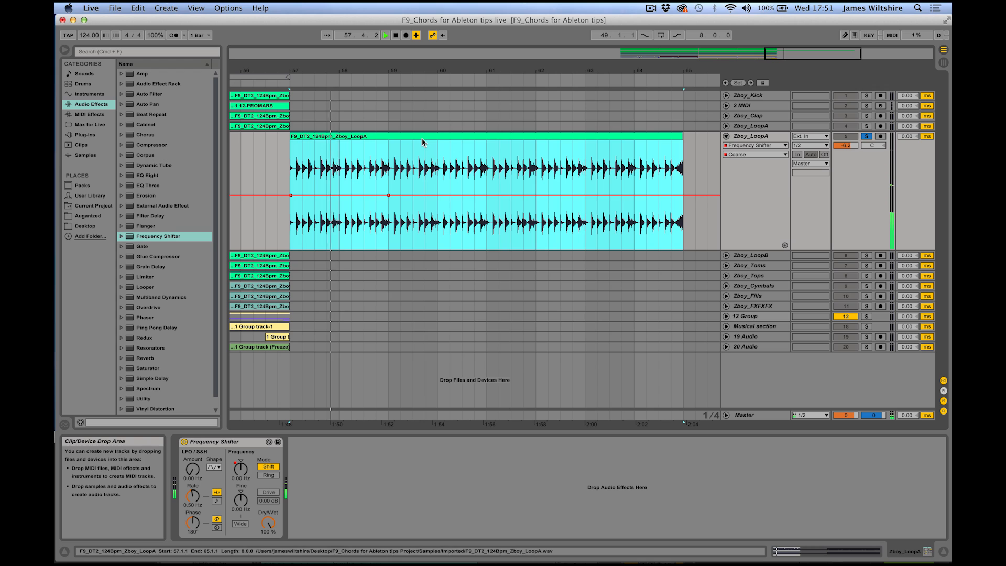
key("space")
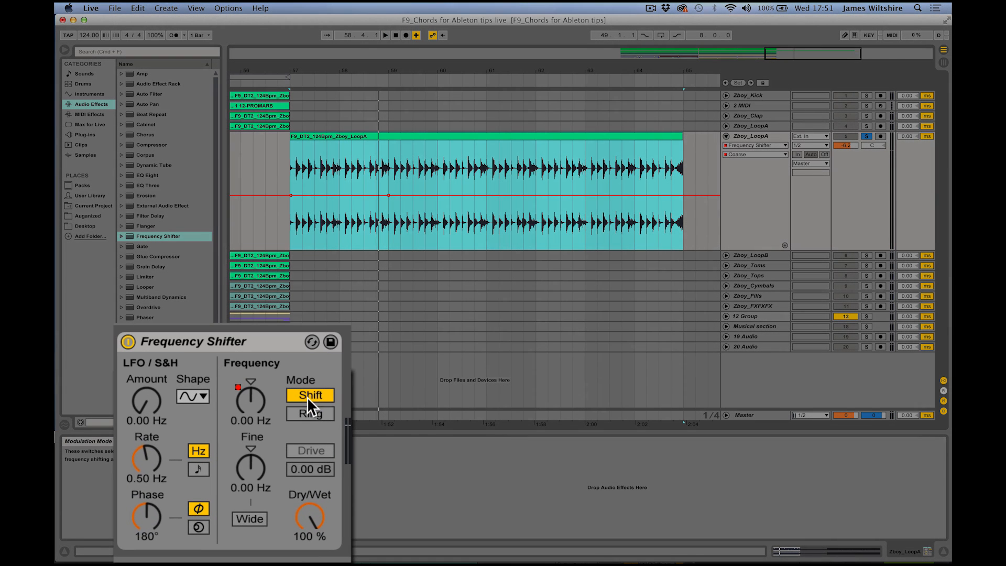
Move the Frequency Shifter coarse envelope's second breakpoint to bar 61 at 3.37 kHz and play the Zboy_LoopA clip.
left_click(424, 240)
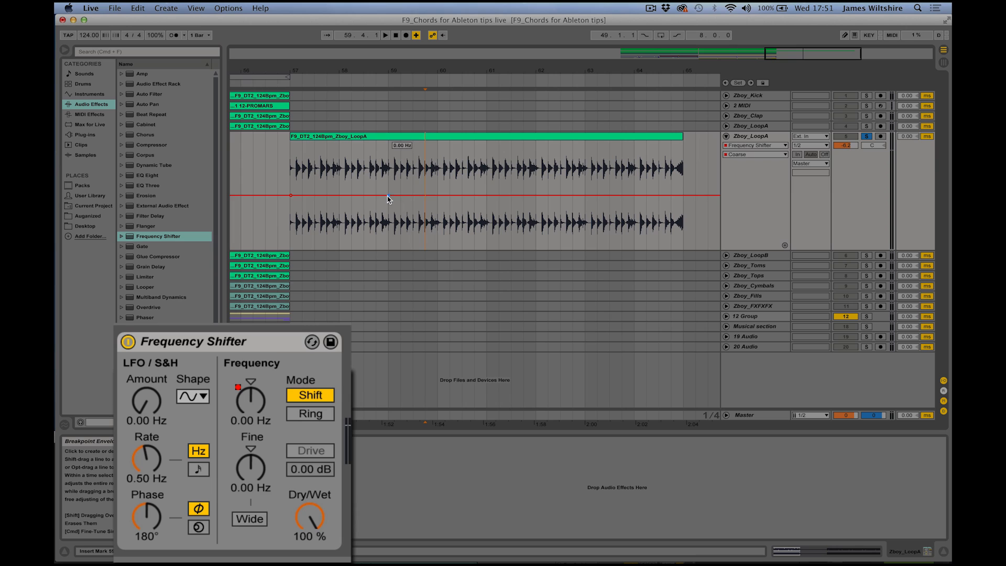
left_click_drag(388, 196, 487, 177)
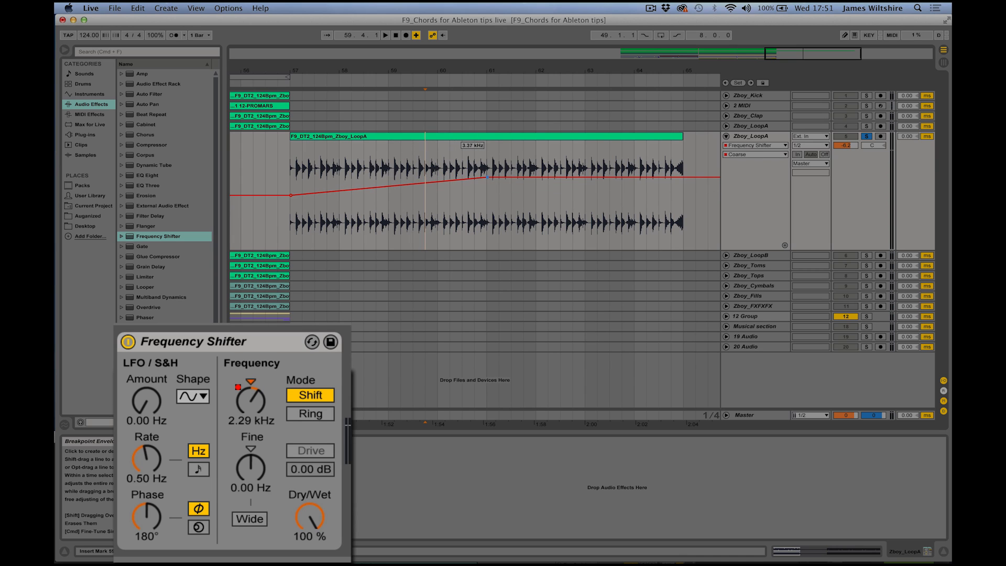
left_click(393, 137)
key("space")
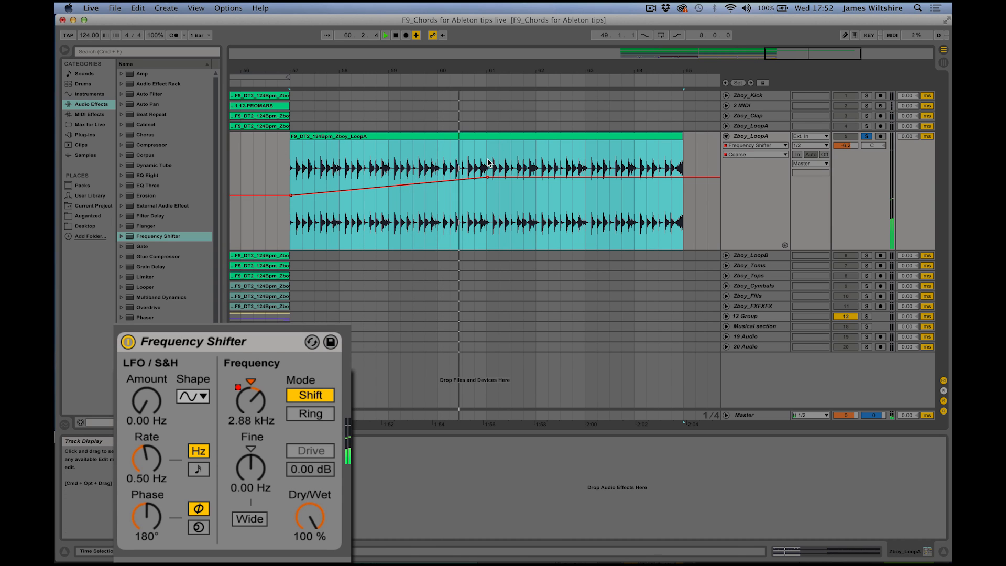
Stop playback, delete the Zboy_LoopA audio from bar 61 onward, and select the remaining clip.
key("space")
left_click_drag(487, 166, 705, 162)
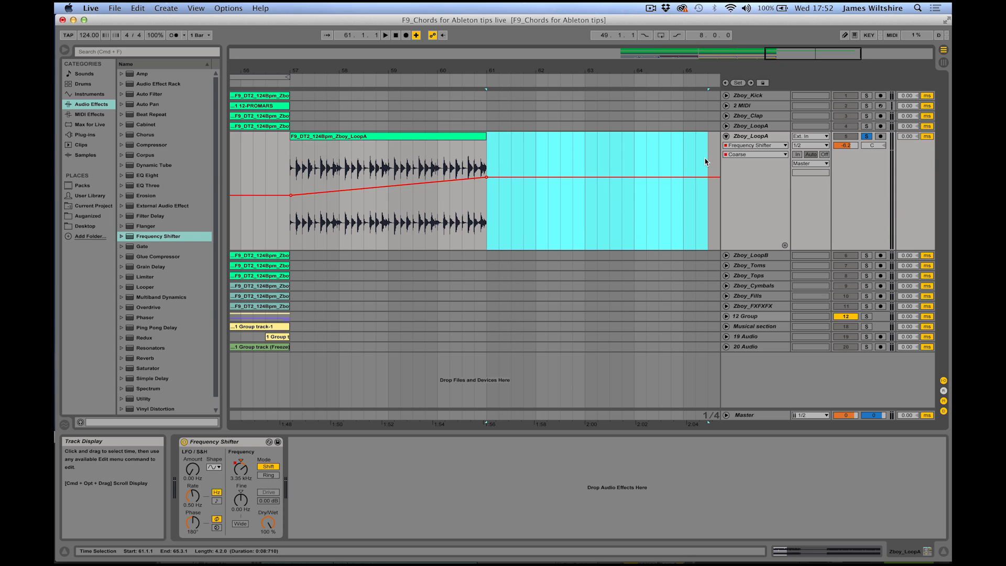
left_click(382, 137)
scroll(166, 356, "down", 1)
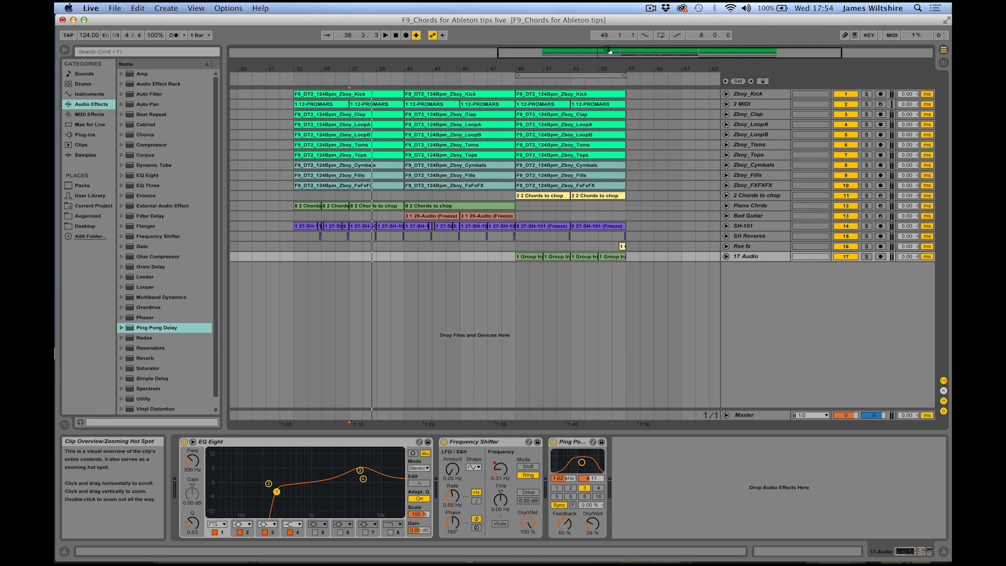
Examine the arrangement overview and check each track's name from Zboy_Kick down to 17 Audio.
left_click_drag(608, 51, 607, 63)
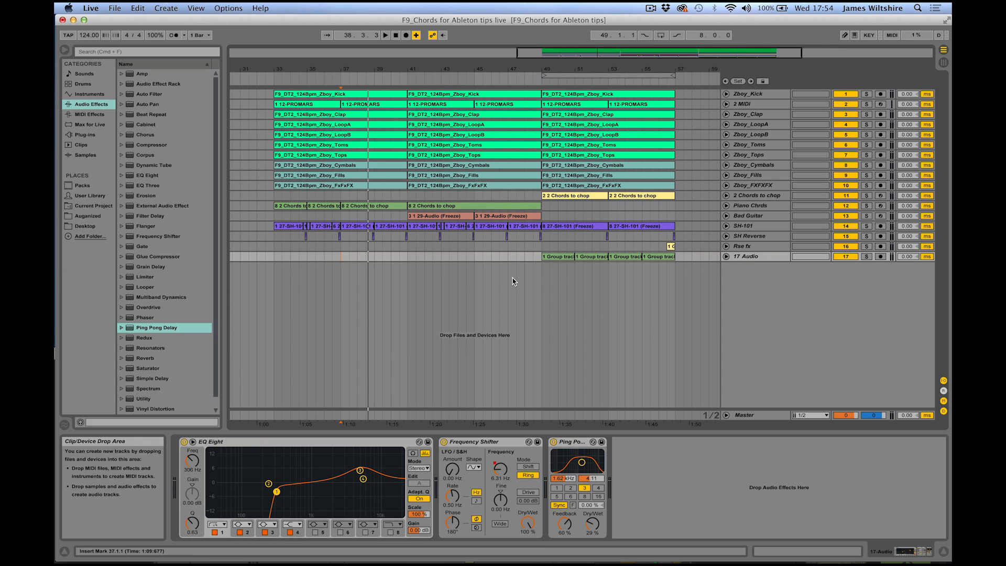
left_click_drag(633, 55, 632, 48)
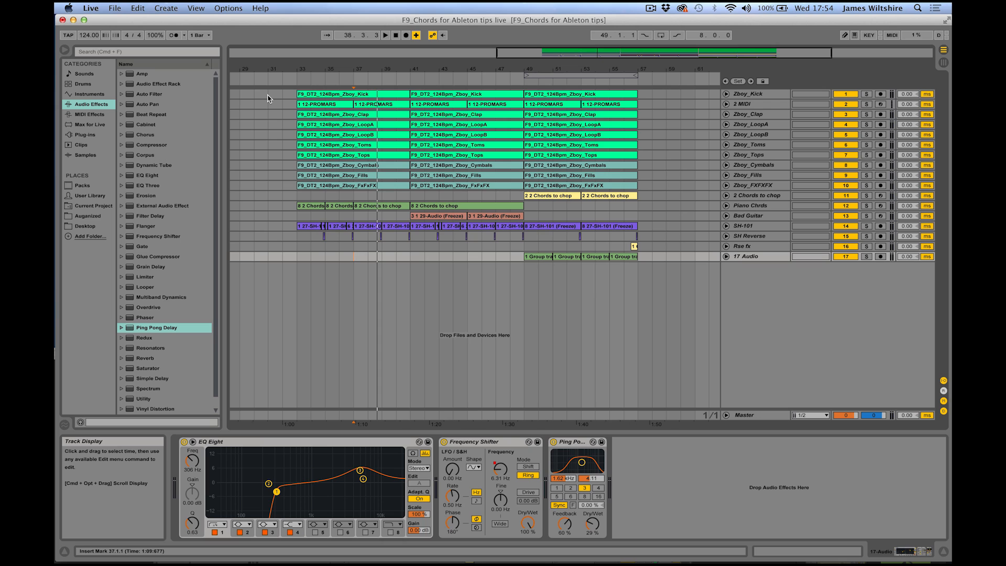
left_click(747, 115)
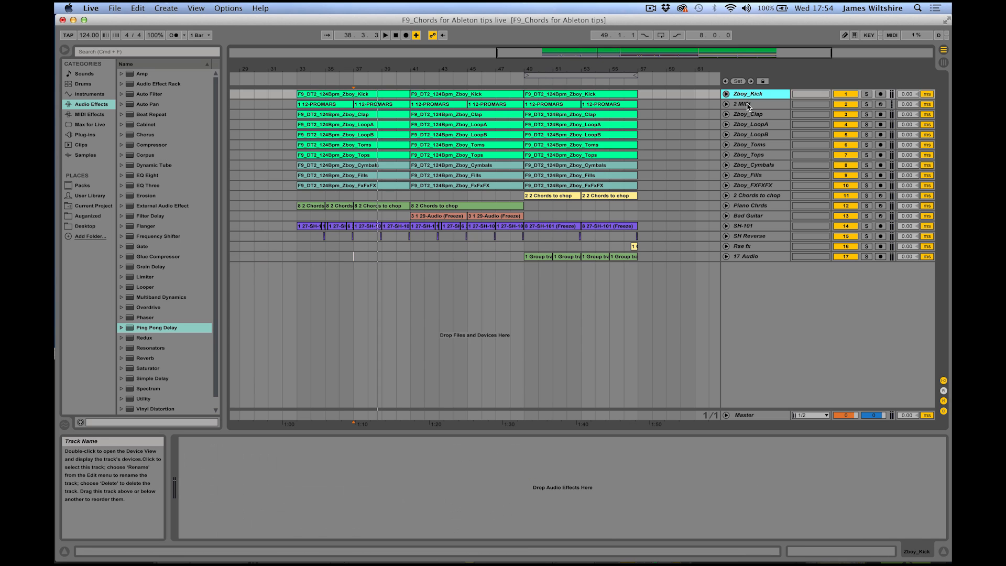
left_click(744, 125)
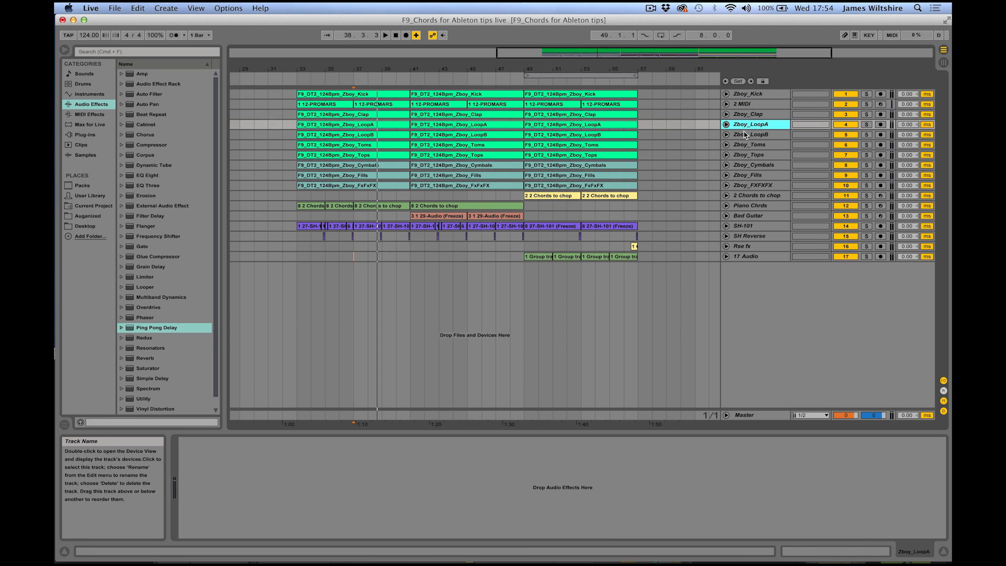
left_click(744, 135)
left_click(743, 144)
left_click(745, 156)
left_click(744, 166)
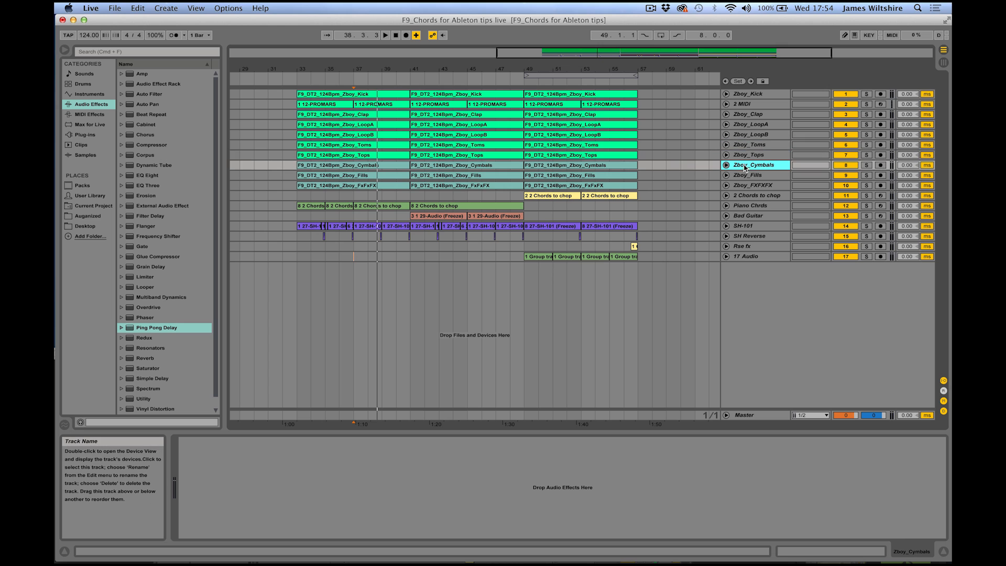
left_click(748, 175)
left_click(748, 186)
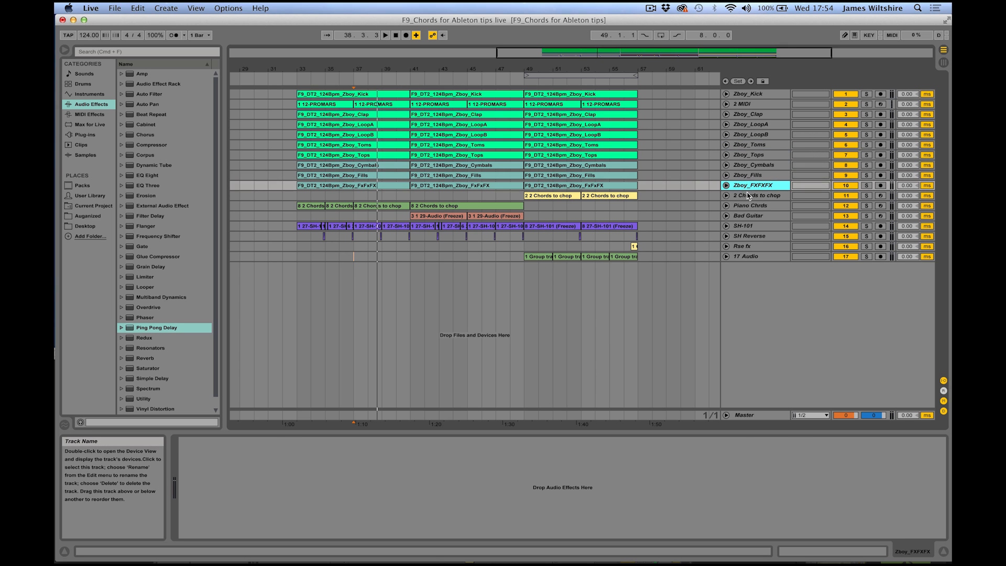
left_click(747, 195)
left_click(746, 206)
left_click(746, 216)
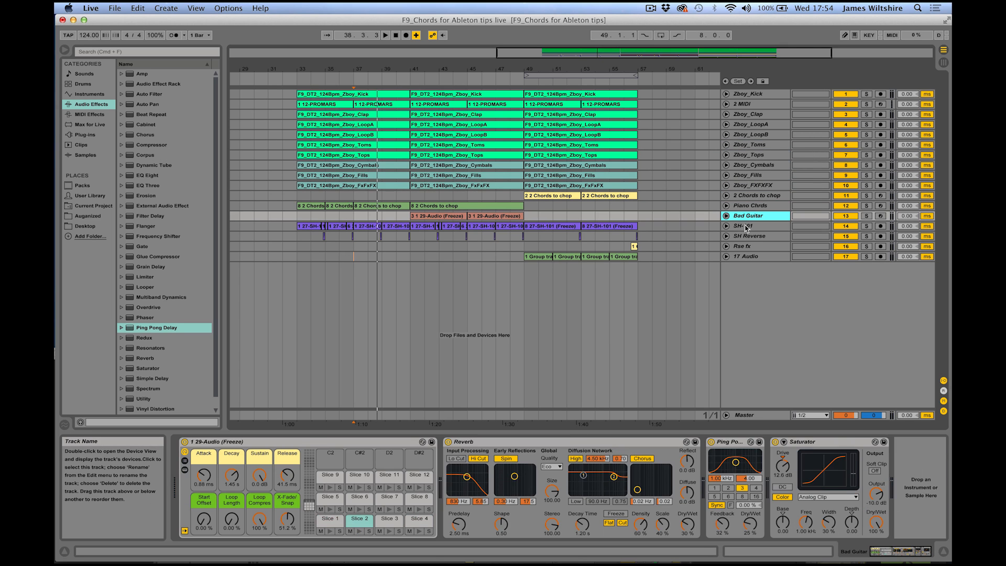
left_click(747, 226)
left_click(746, 236)
left_click(745, 246)
left_click(743, 258)
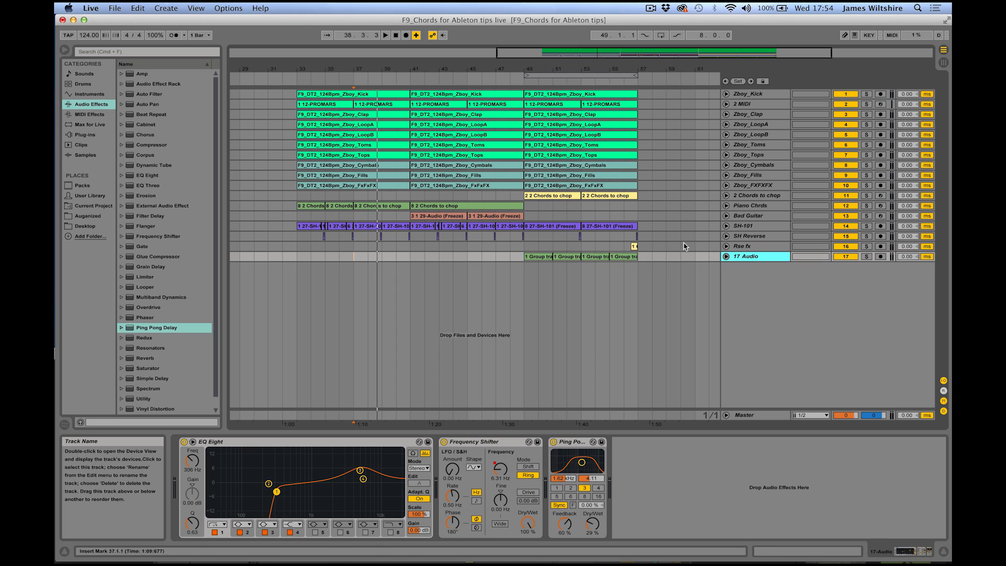
Select the time range from bar 31 to bar 61 across all tracks, from 17 Audio up to Zboy_Kick.
left_click_drag(266, 95, 354, 155)
left_click_drag(444, 241, 665, 265)
left_click(663, 266)
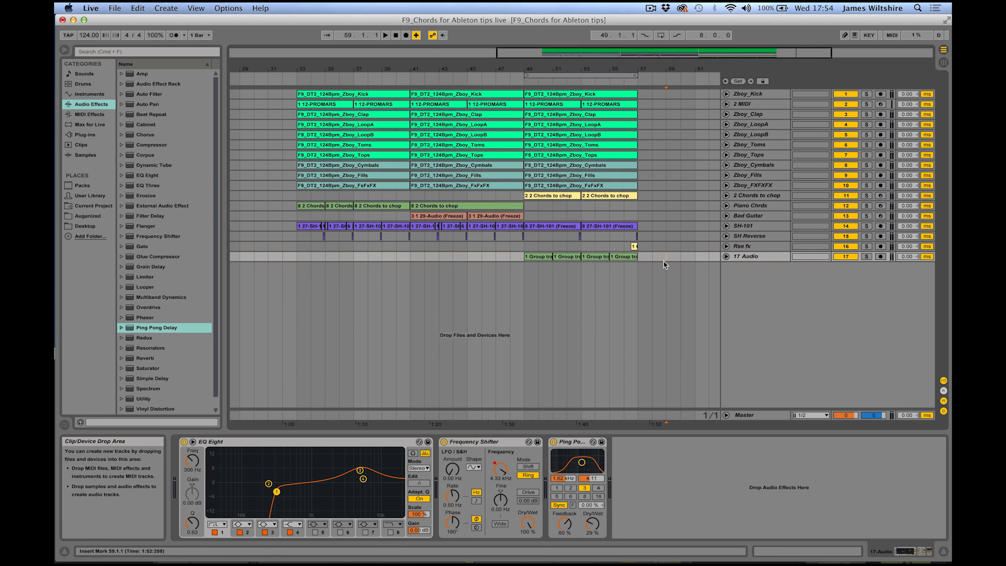
left_click_drag(663, 265, 273, 82)
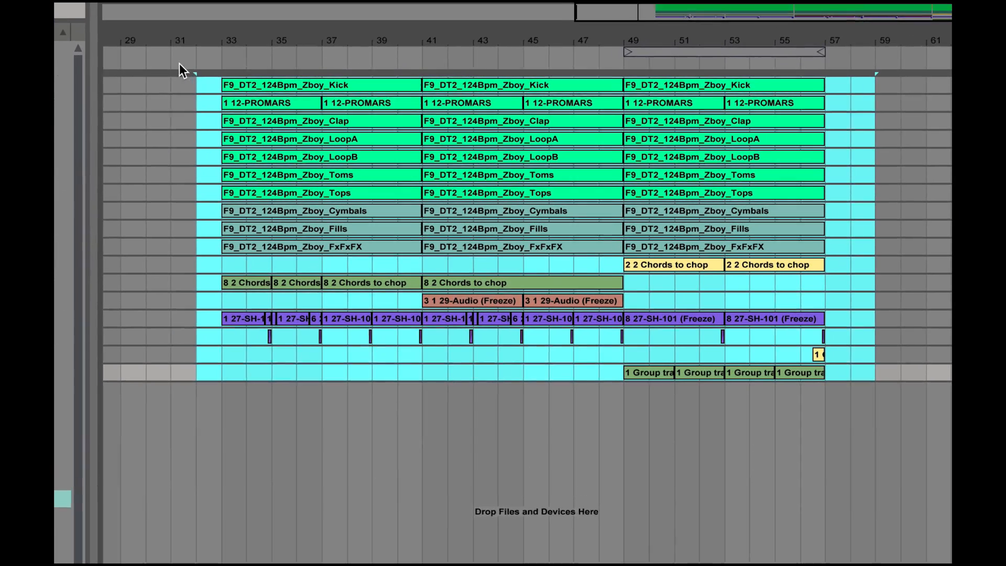
left_click_drag(179, 64, 166, 64)
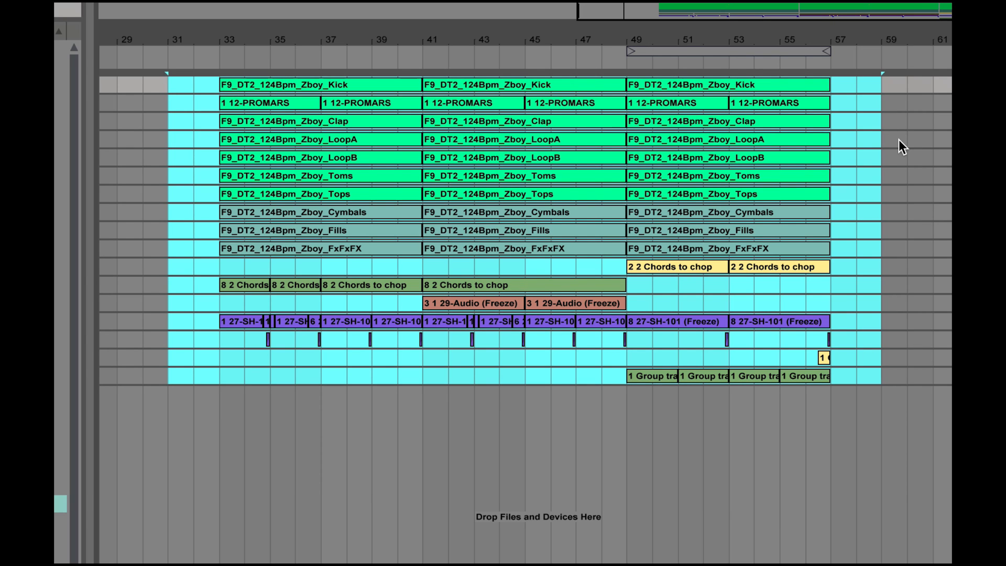
scroll(898, 141, "right", 5)
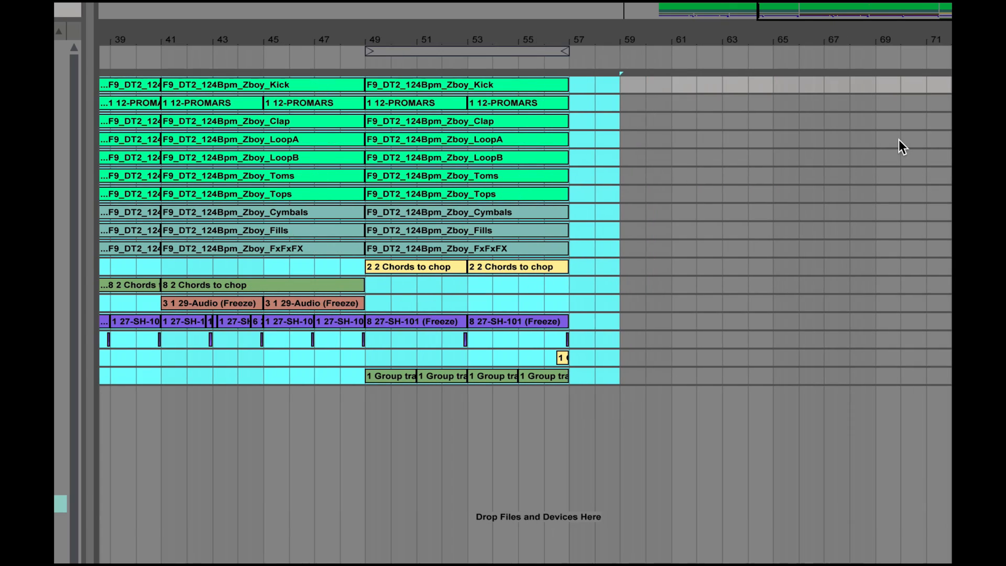
left_click(665, 77, "shift")
scroll(657, 236, "left", 6)
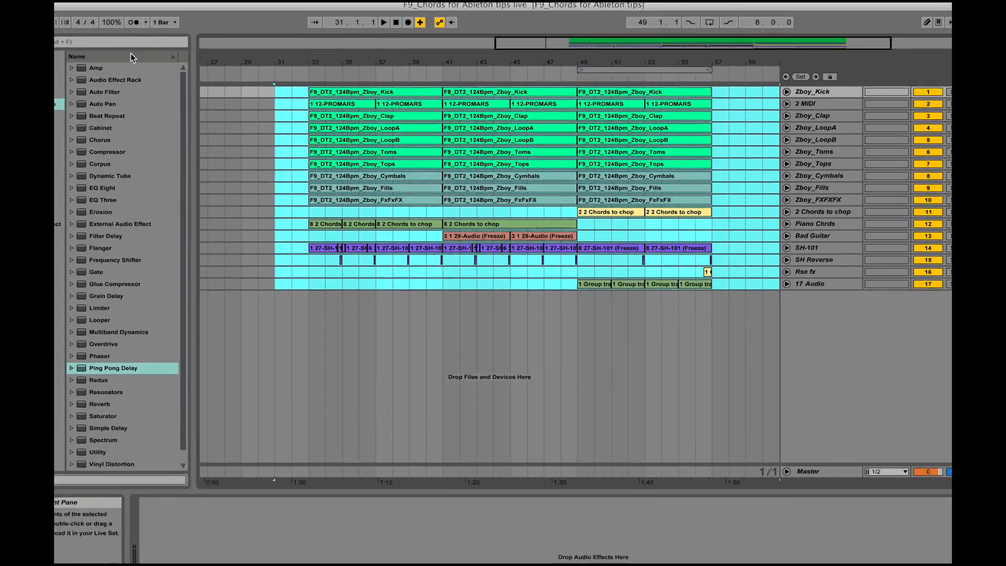
Start an audio export of the selected range and set the rendered track to All Individual Tracks.
left_click(111, 7)
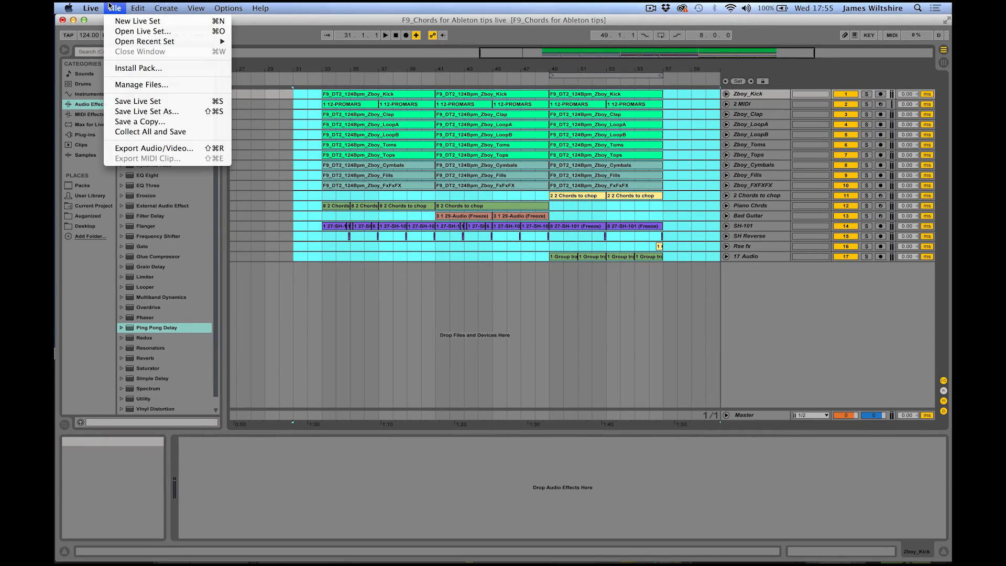
left_click(159, 148)
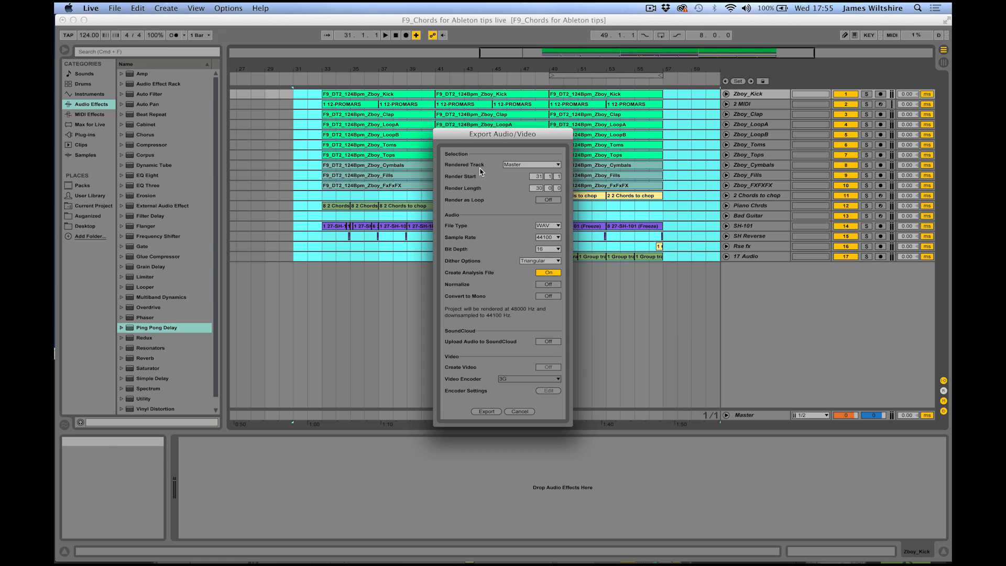
left_click(518, 165)
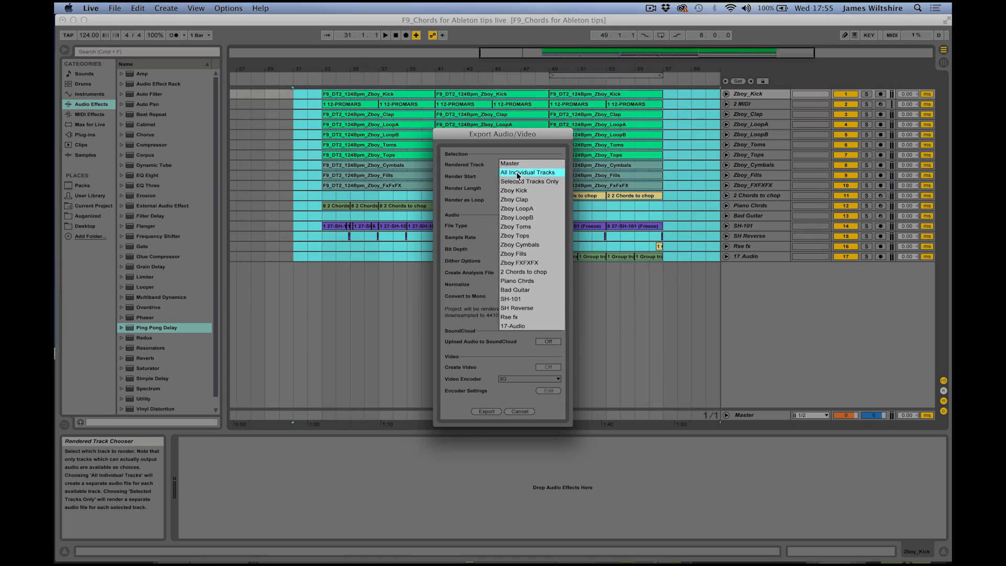
left_click(532, 175)
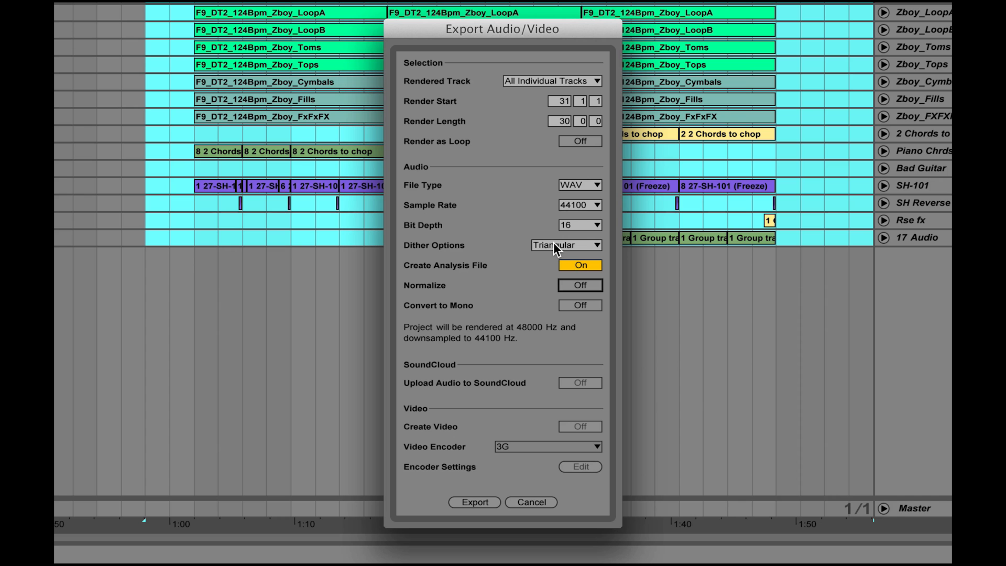
Set the export to No Dither, 24-bit depth and WAV file type.
left_click(553, 242)
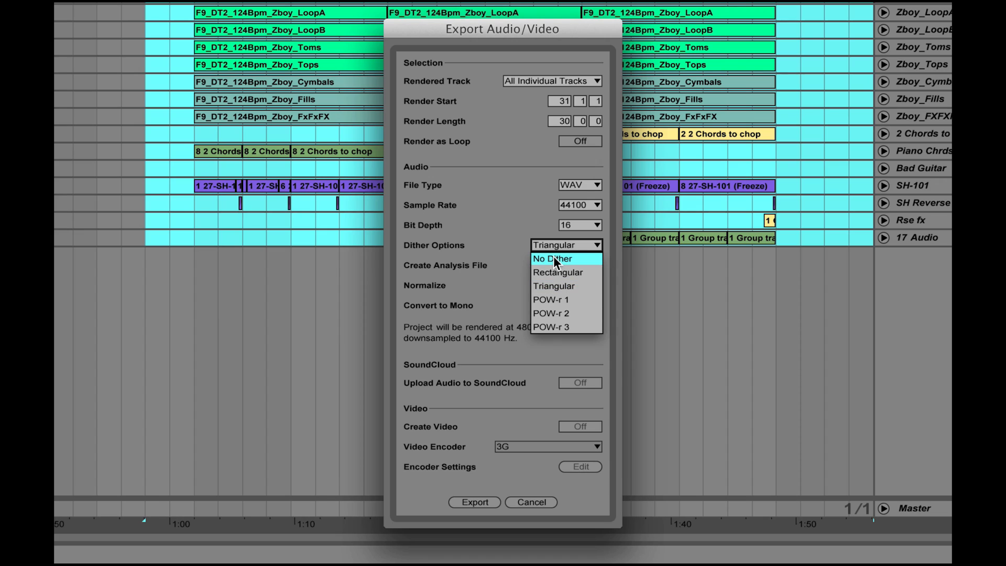
left_click(554, 256)
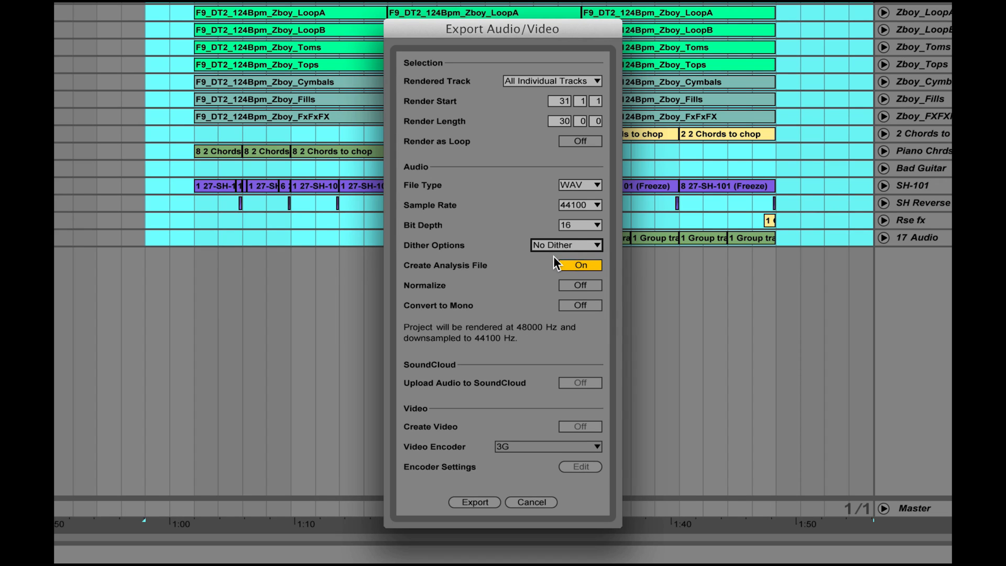
left_click(590, 225)
left_click(581, 248)
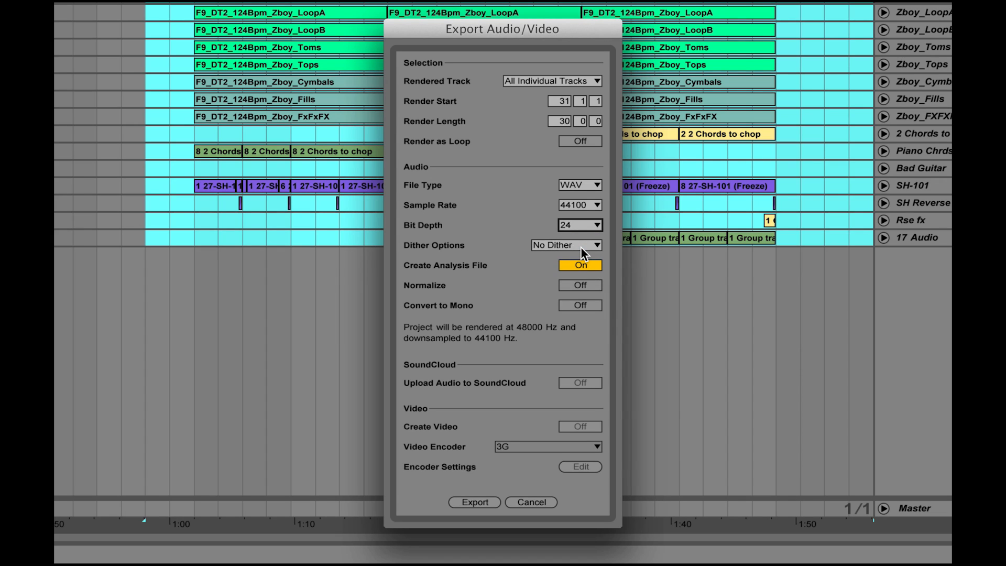
left_click(574, 186)
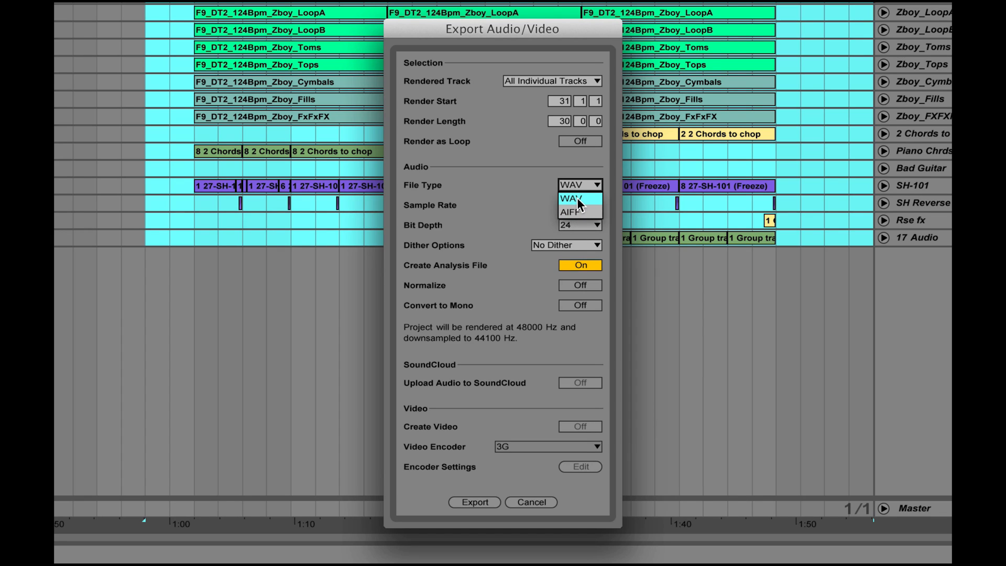
left_click(577, 199)
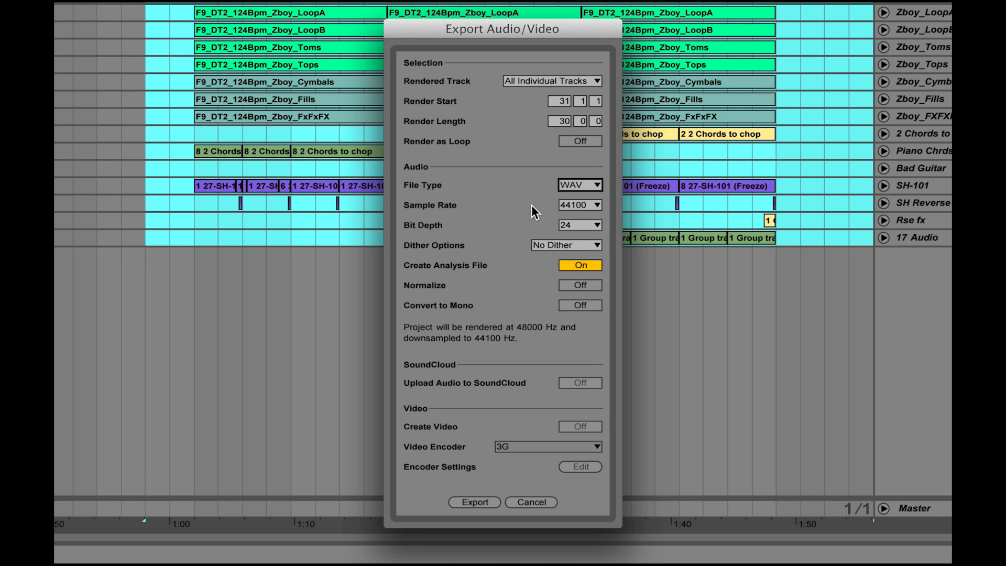
Export the tracks into a new Desktop folder named Demo export, using F9_ as the file name.
left_click(477, 502)
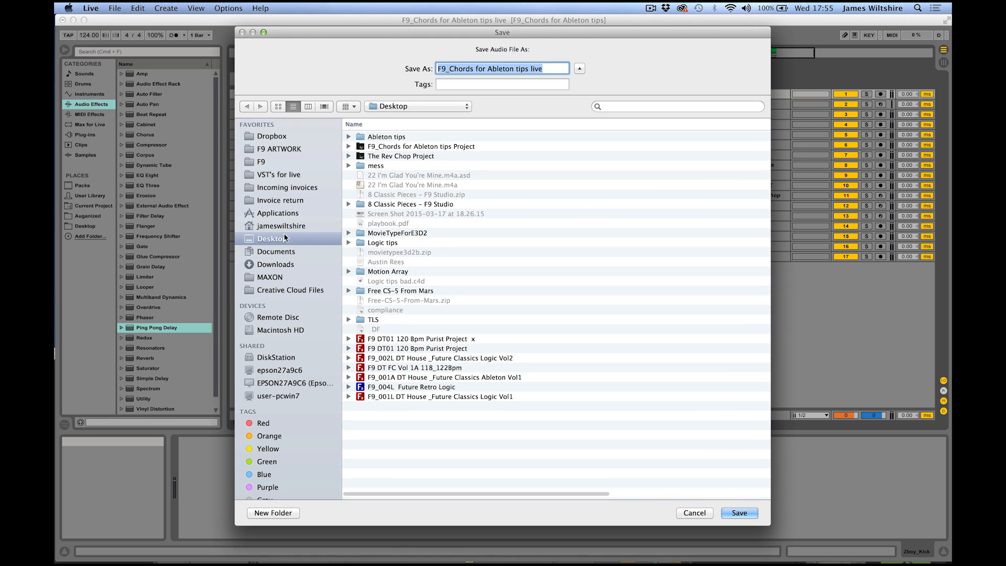
left_click(272, 513)
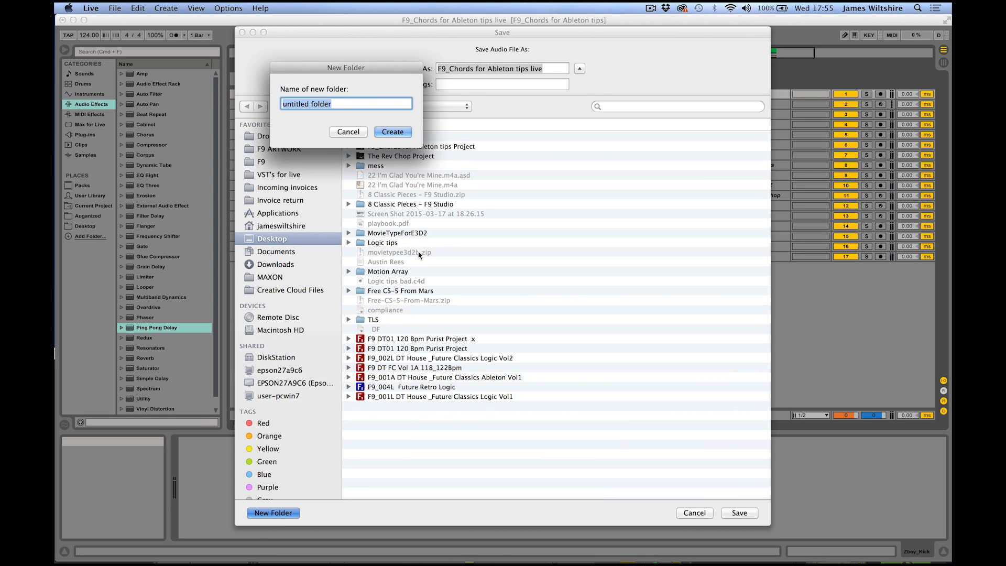
type("Demo export")
key("Return")
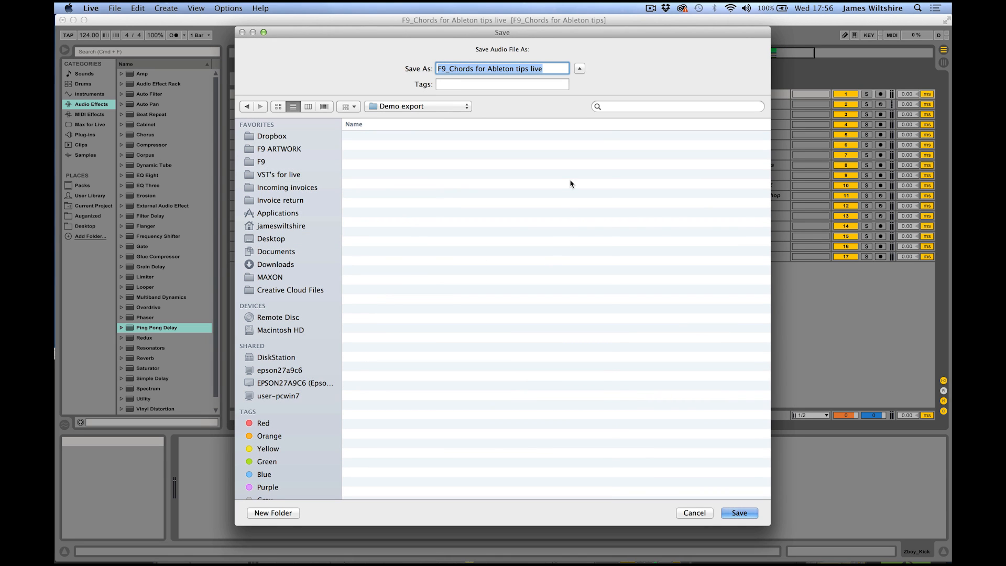
type("f(")
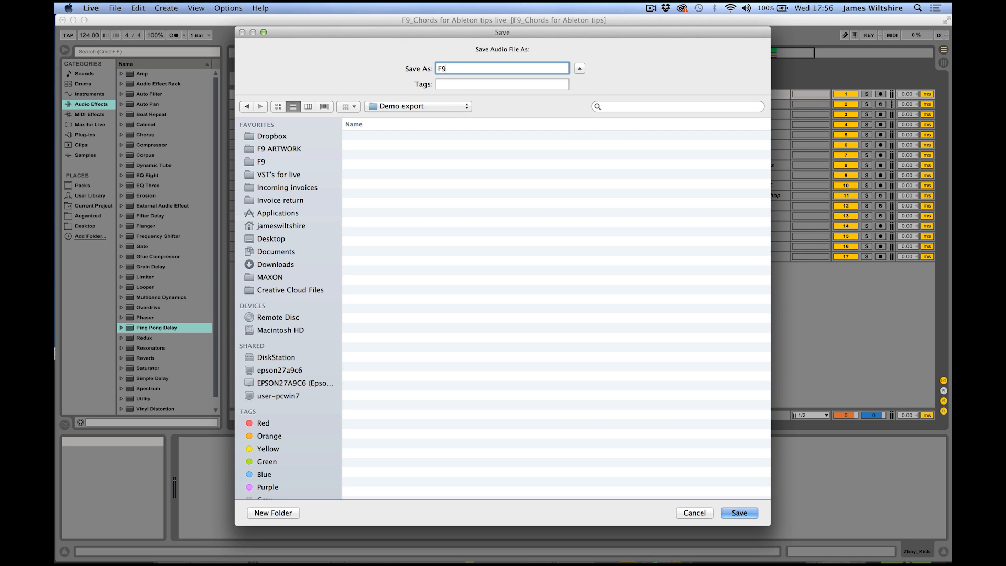
key("Return")
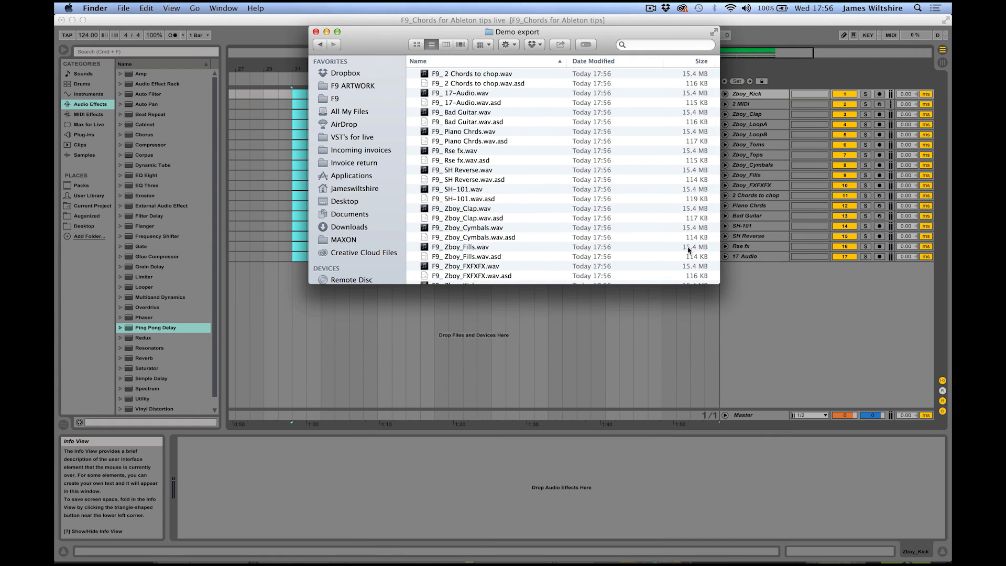
Enlarge the Demo export folder window in Finder and examine the exported files, including the master mix F9_.wav.
left_click_drag(715, 283, 786, 447)
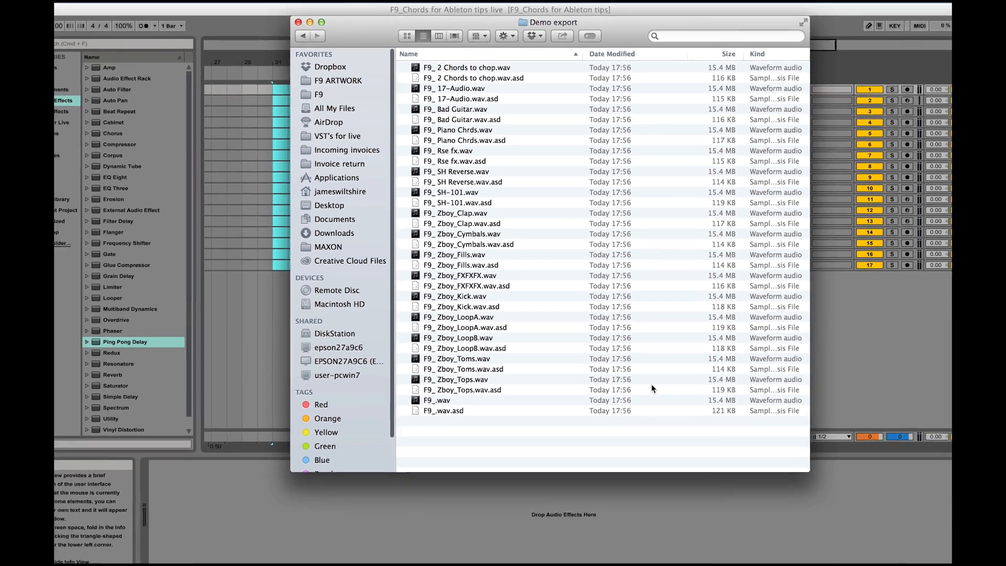
left_click(406, 522)
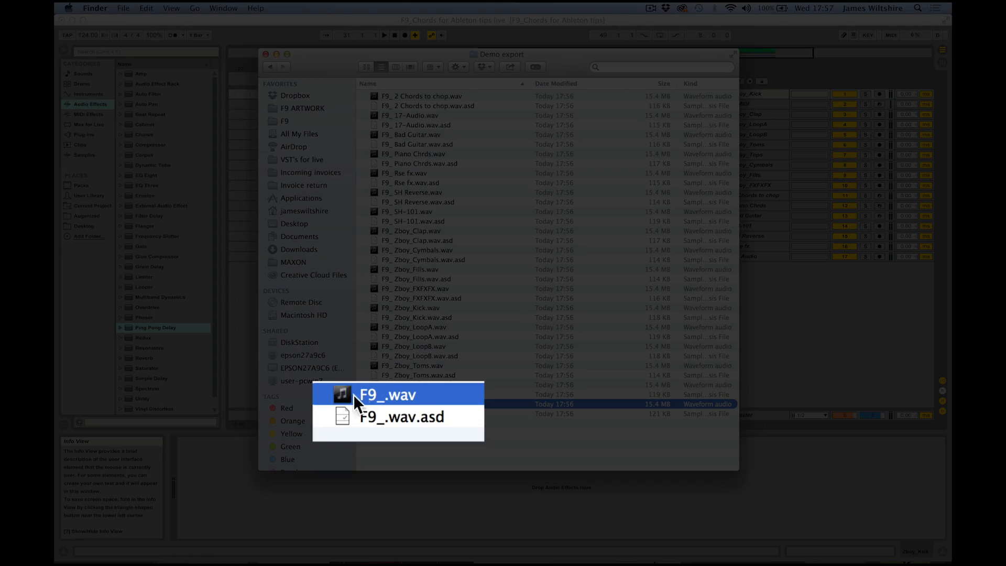
key("space")
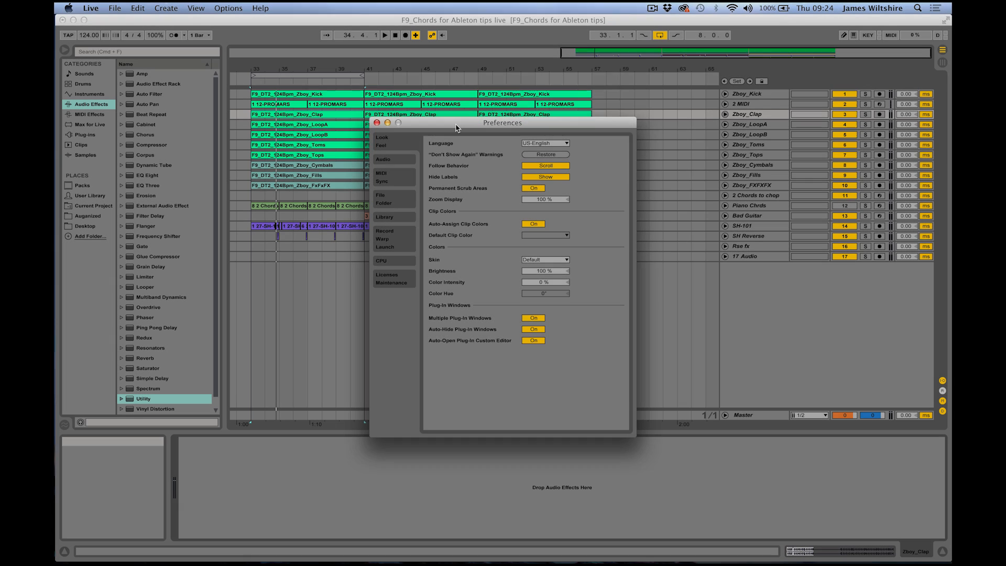
Move the Preferences window clear of the arrangement clips and examine the Permanent Scrub Areas option.
left_click_drag(456, 126, 723, 57)
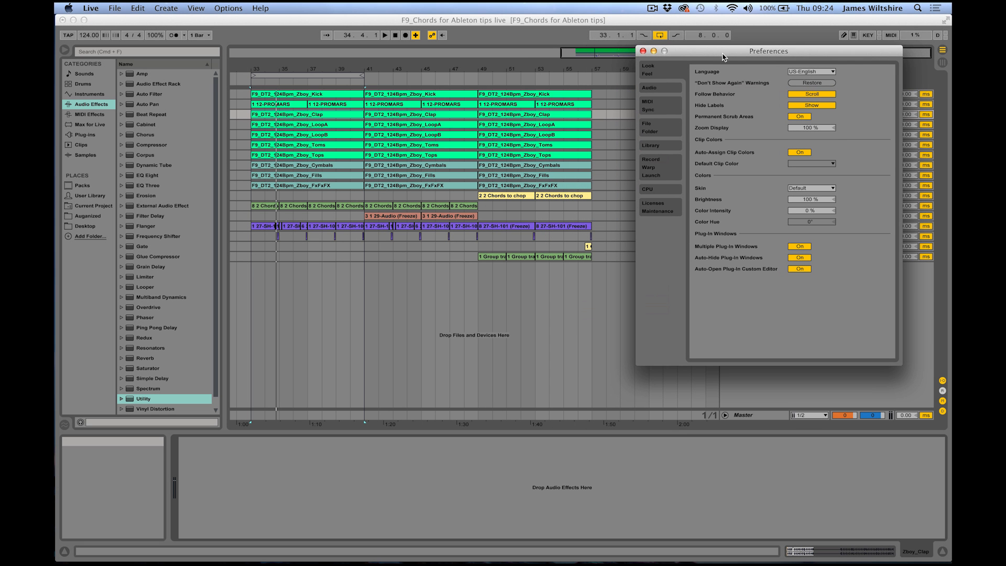
mouse_move(795, 121)
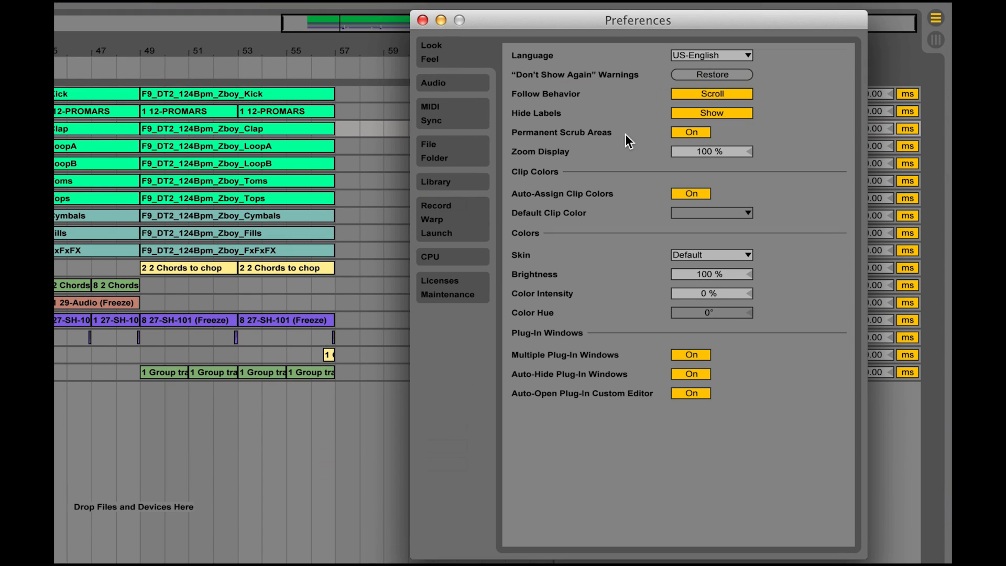
left_click(686, 133)
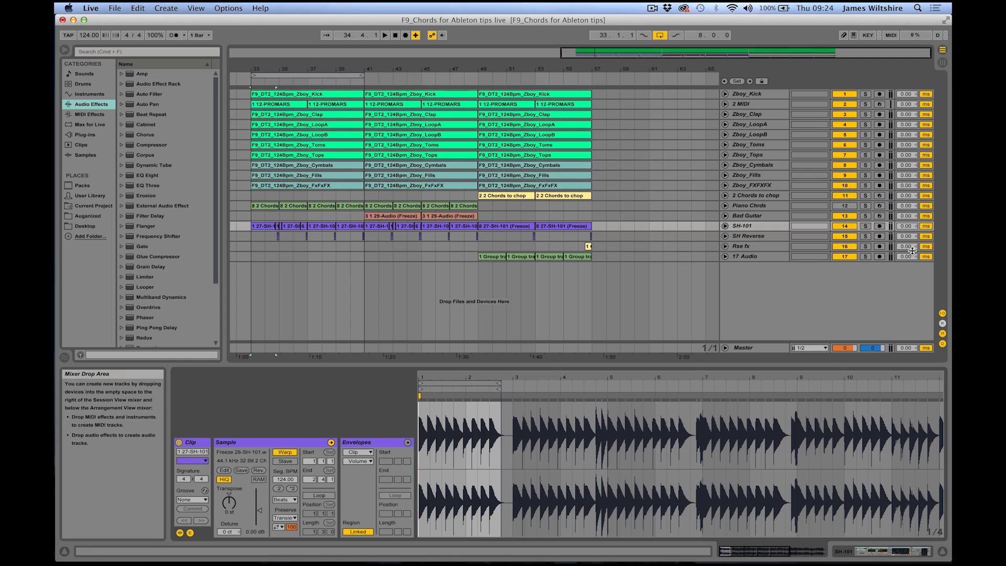
Solo the SH-101 track and audition its first clip by scrubbing from several points in the sample waveform.
left_click(866, 226)
key("space")
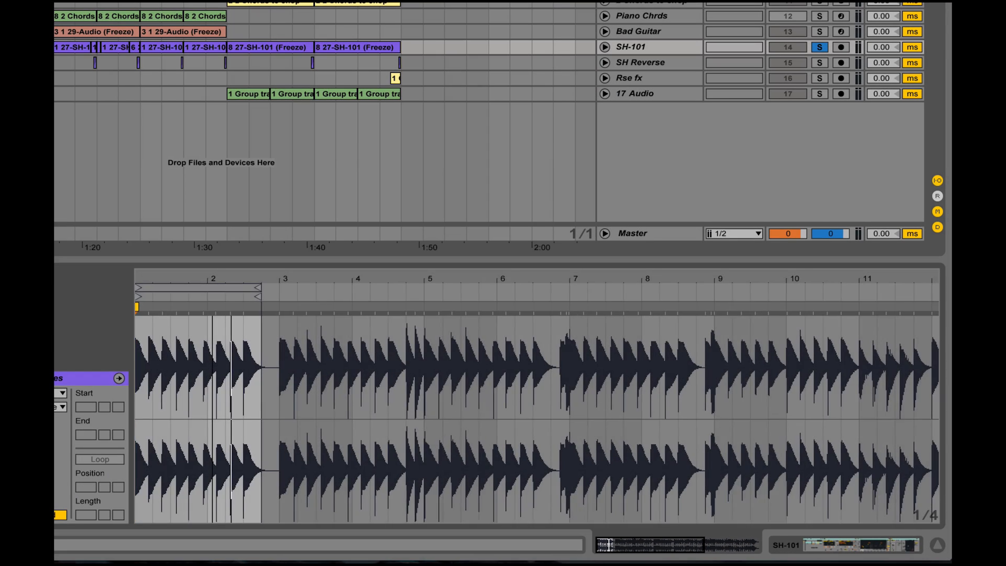
left_click_drag(608, 545, 603, 565)
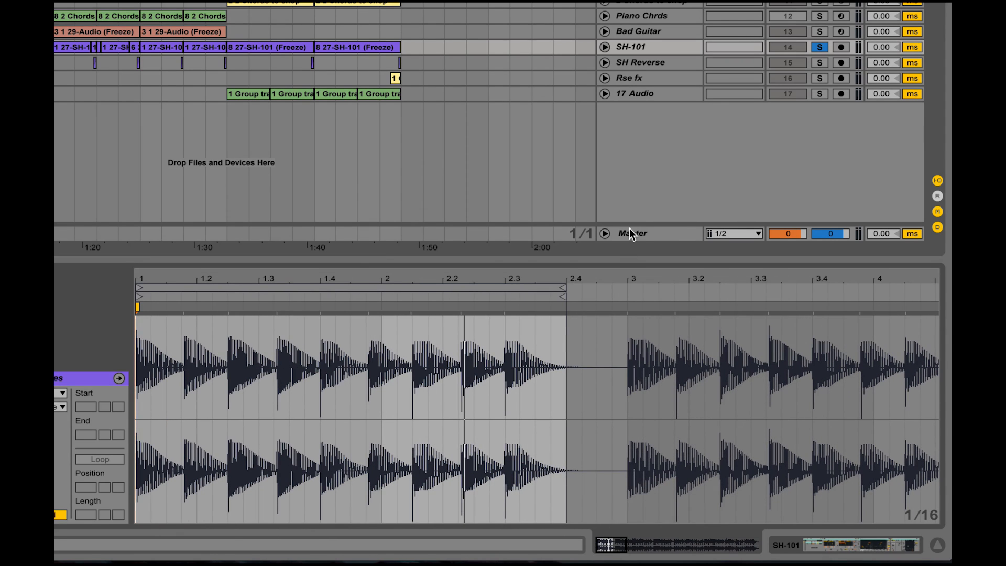
left_click(315, 303)
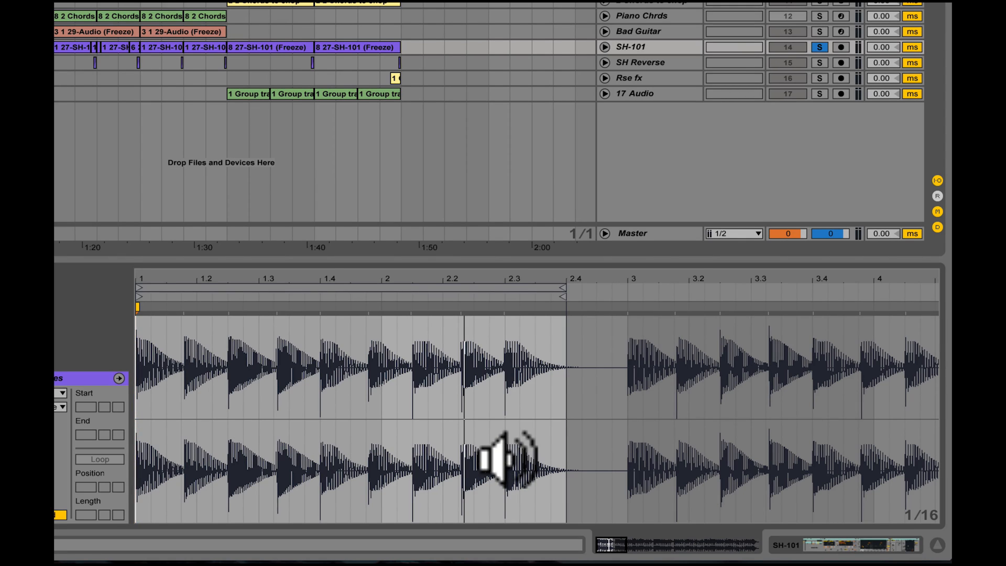
left_click(231, 448)
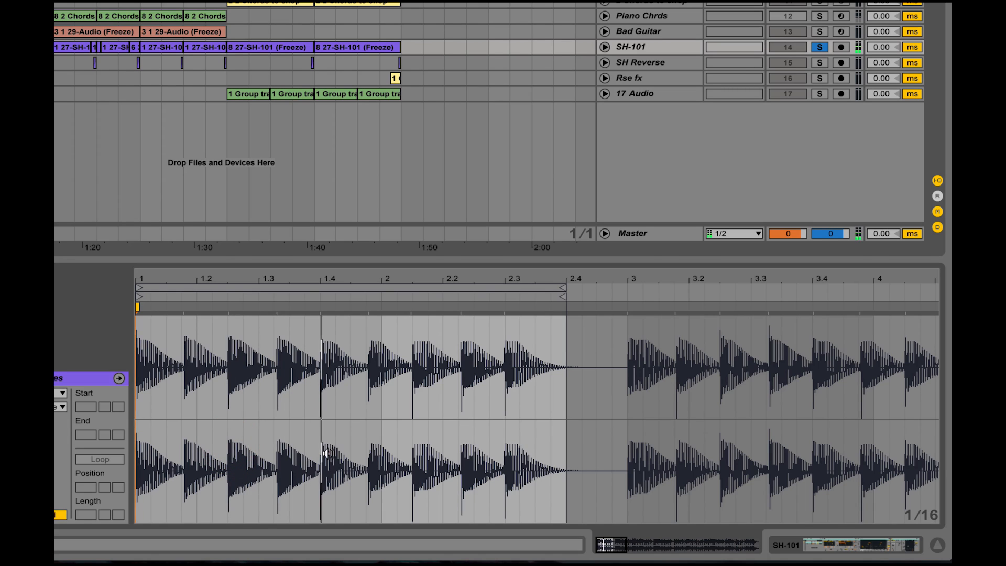
left_click(231, 458)
left_click(178, 460)
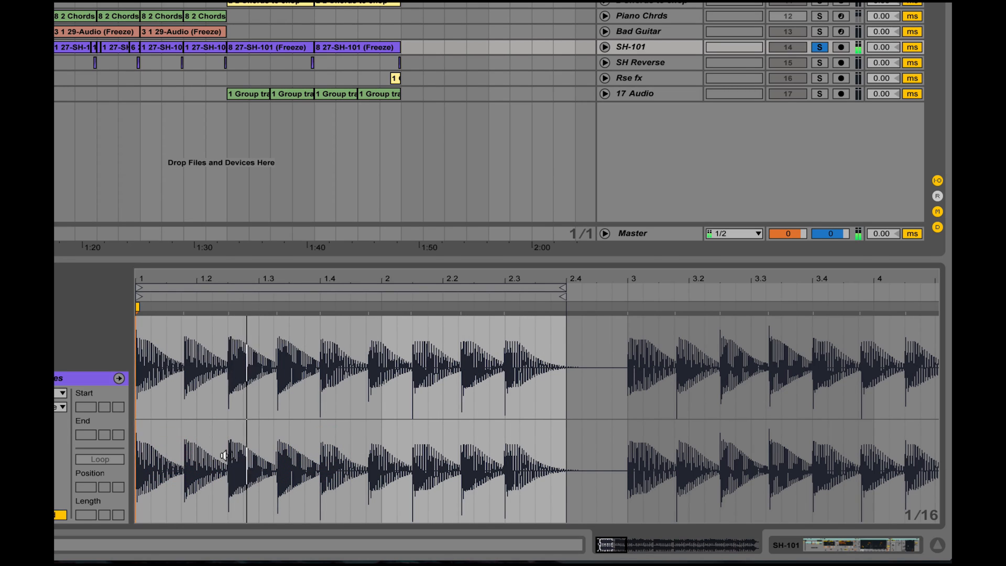
left_click(404, 450)
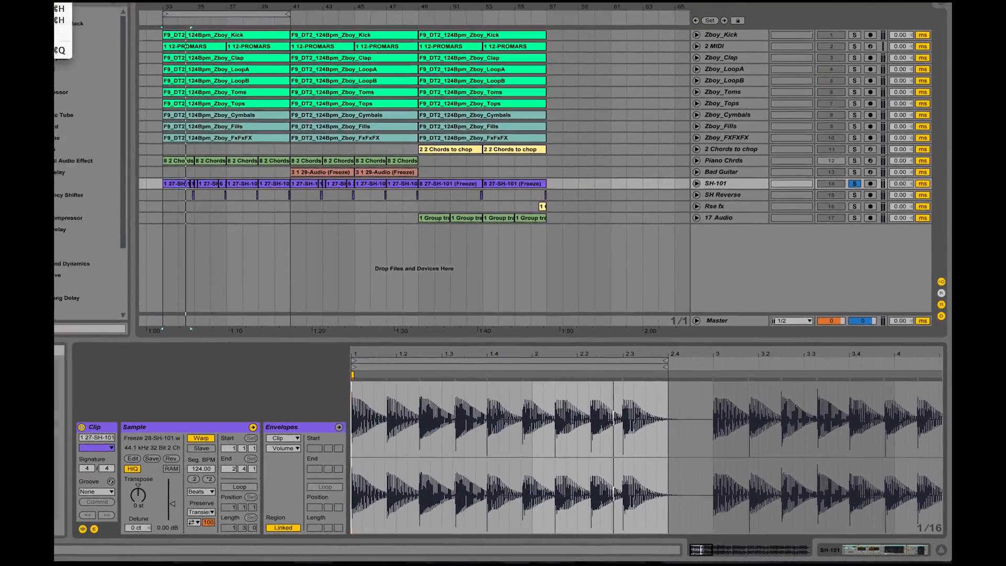
Turn off Permanent Scrub Areas in the preferences and test zooming directly on the SH-101 clip's waveform.
left_click(85, 32)
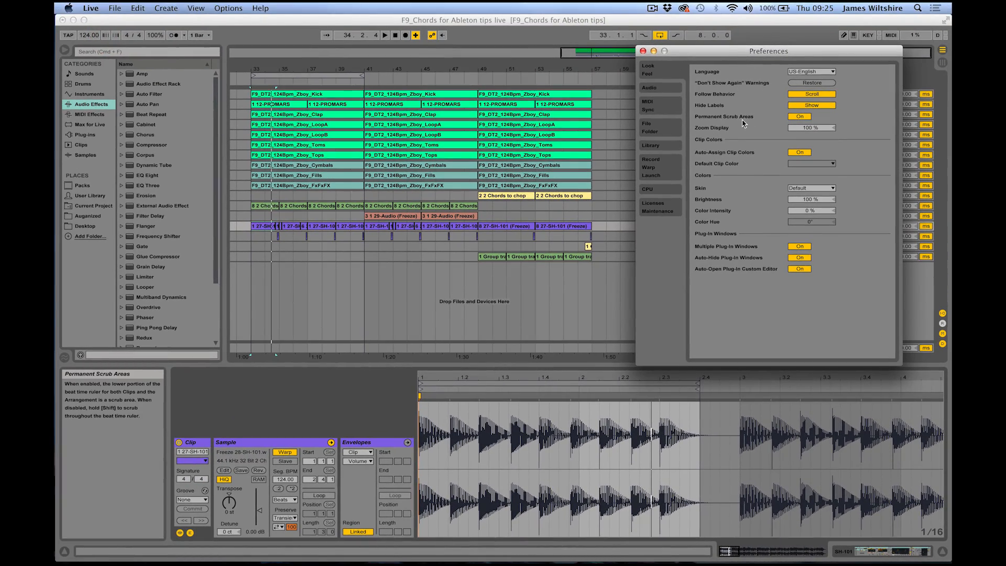
left_click(799, 117)
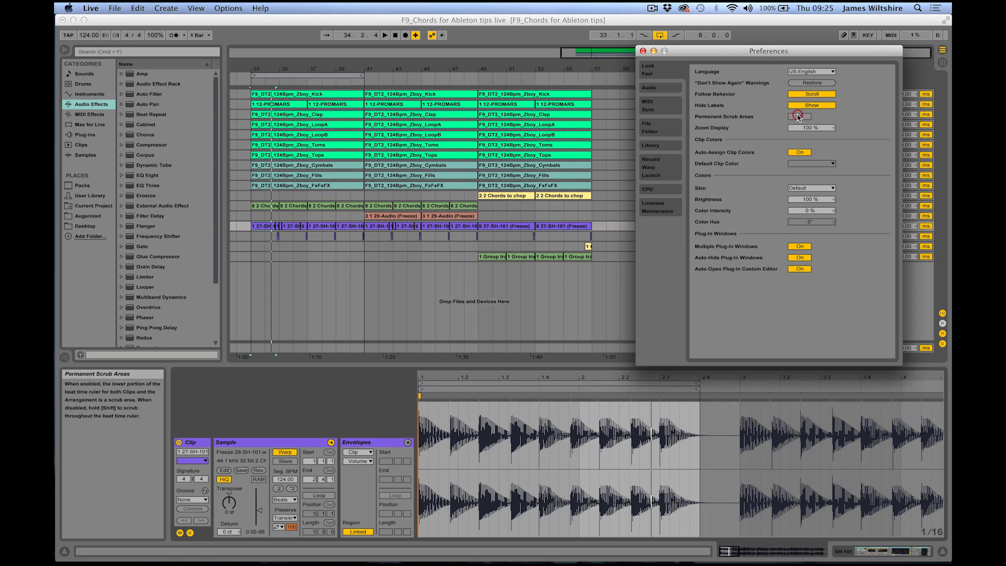
left_click(491, 493)
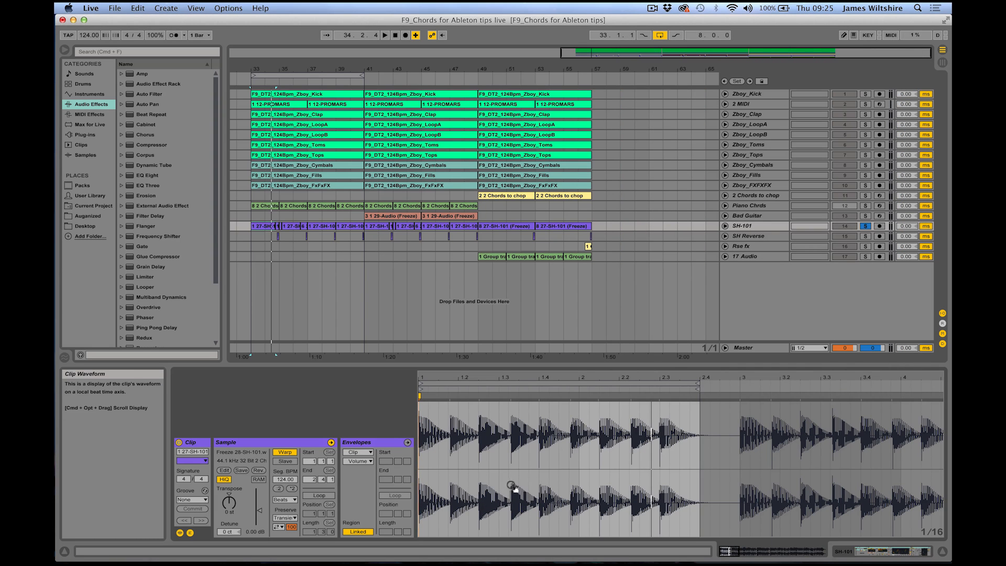
mouse_move(511, 485)
left_mouse_down()
mouse_move(511, 526)
mouse_move(602, 526)
mouse_move(555, 525)
mouse_move(555, 476)
mouse_move(579, 524)
left_mouse_up()
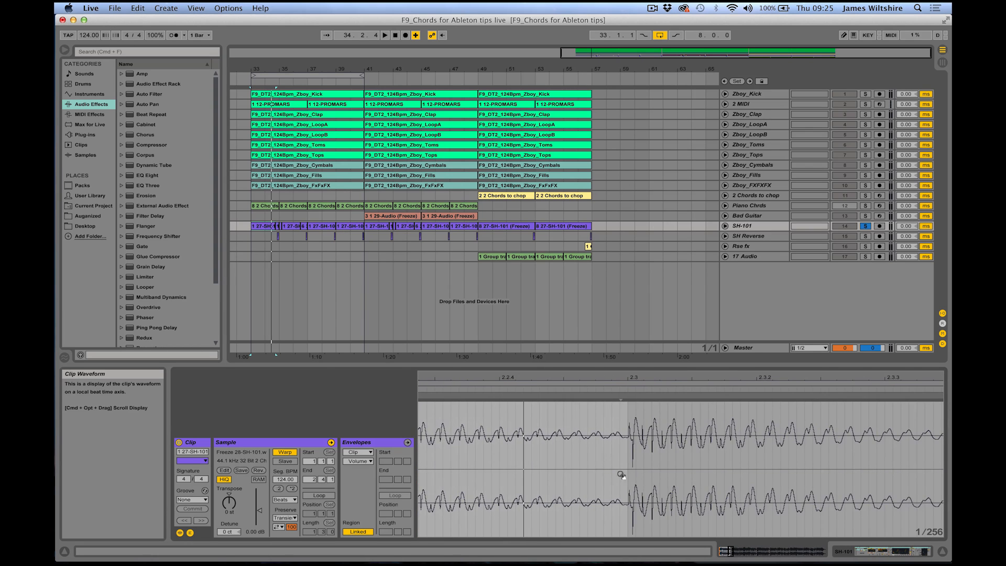
mouse_move(622, 483)
left_mouse_down()
mouse_move(622, 503)
mouse_move(465, 490)
mouse_move(425, 523)
mouse_move(424, 495)
left_mouse_up()
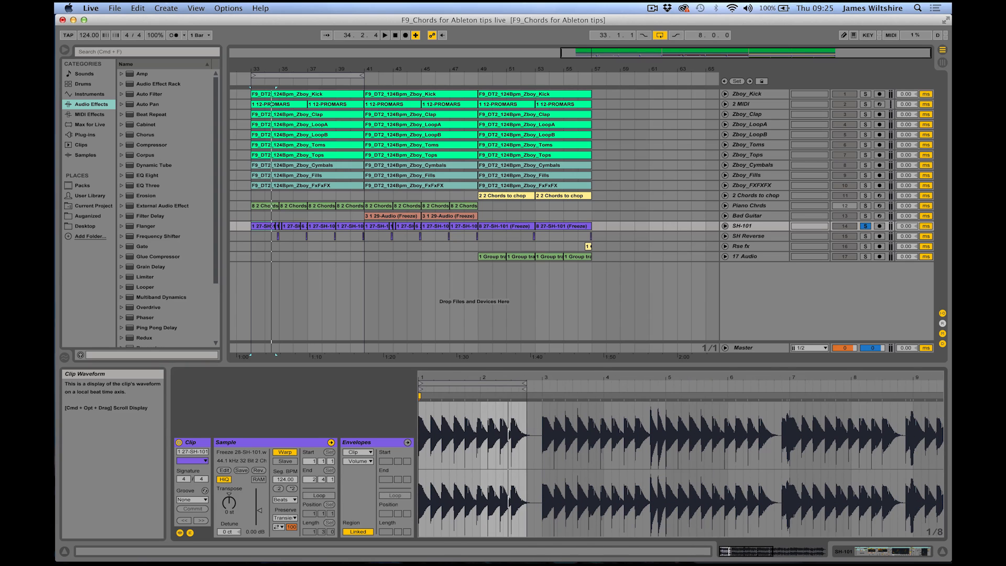
Review Create Fades on Clip Edges in the Record/Warp/Launch preferences and lengthen the fade-out of the short Zboy_LoopA clip.
left_click(91, 8)
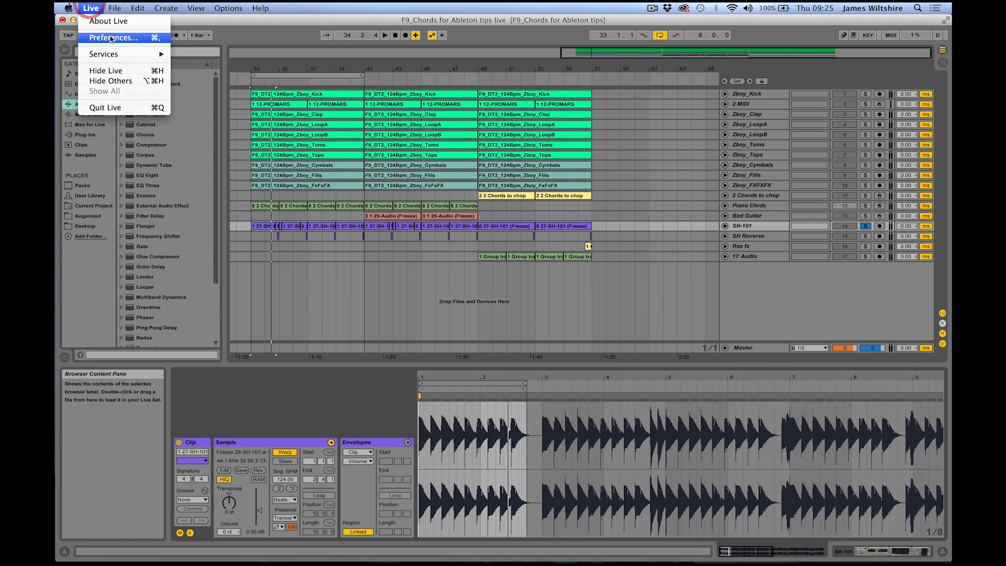
left_click(119, 44)
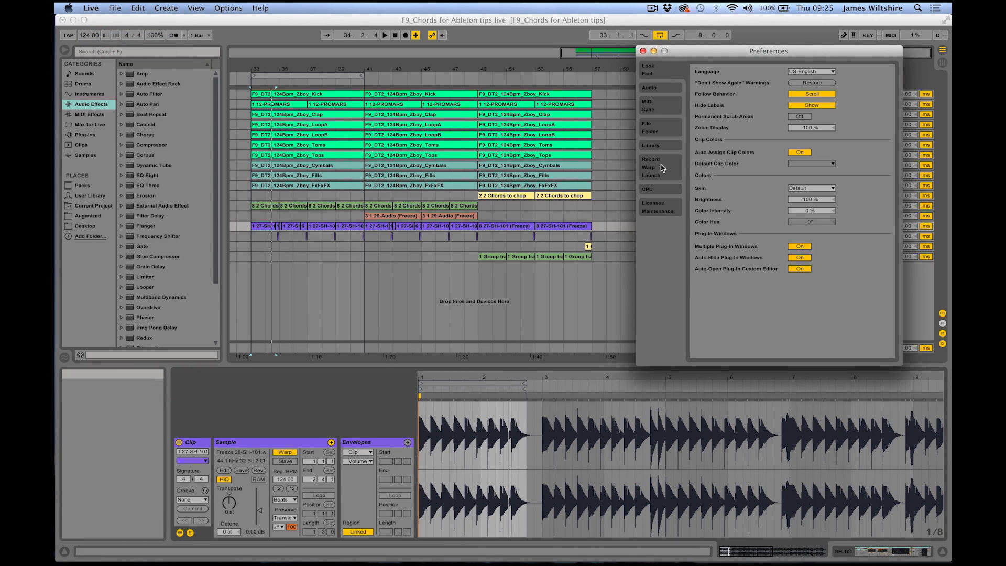
left_click(655, 168)
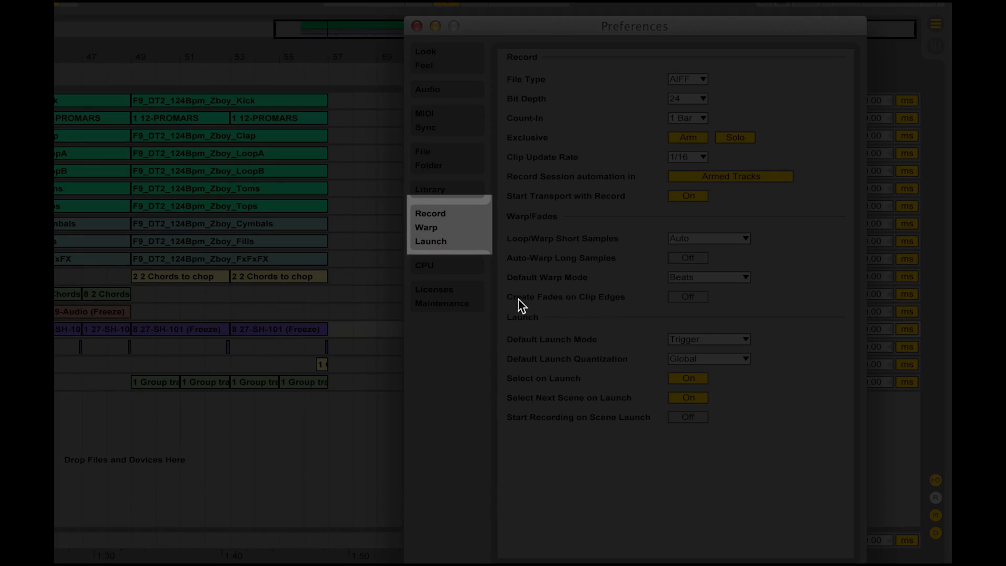
left_click(677, 296)
left_click(679, 297)
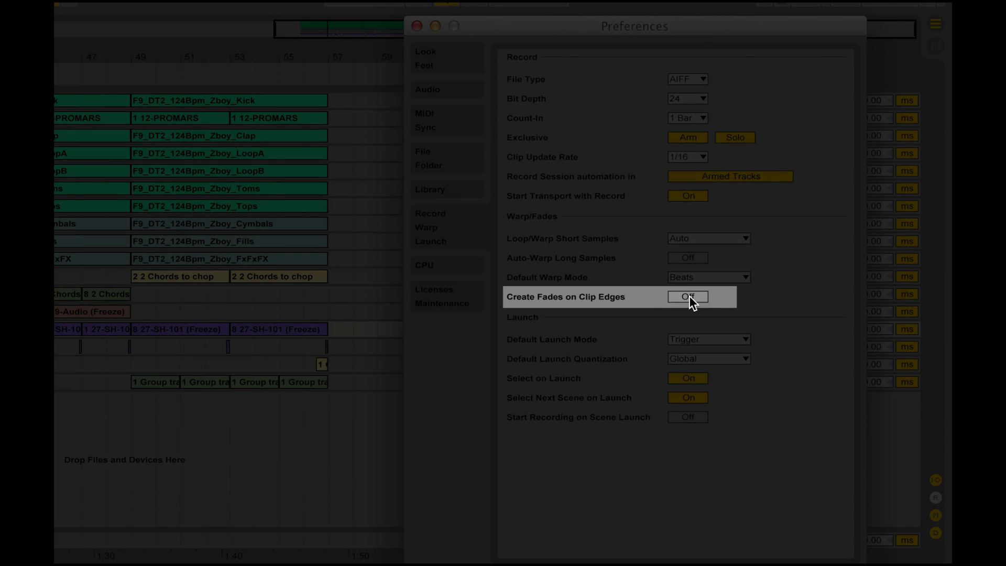
left_click(683, 296)
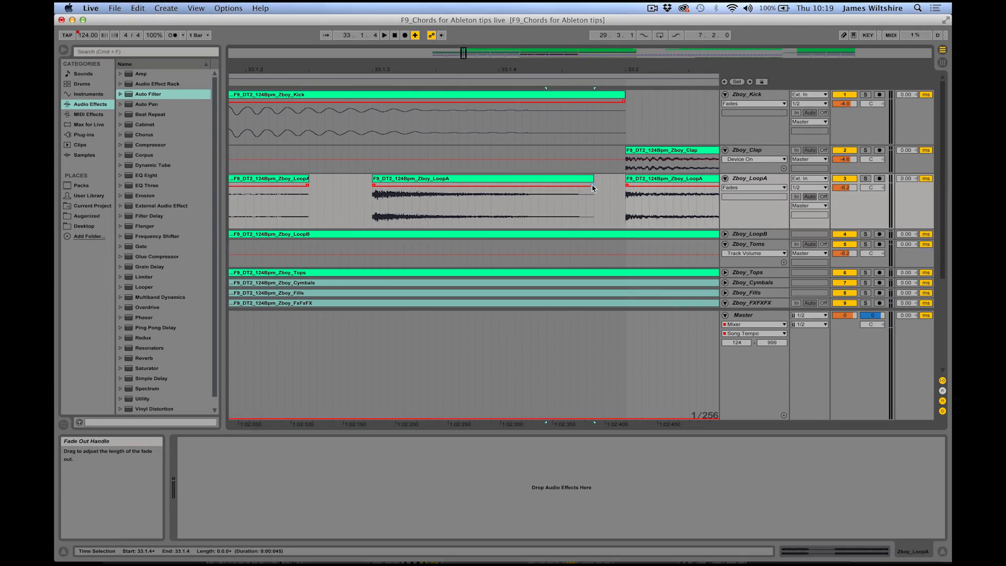
left_click_drag(592, 185, 434, 192)
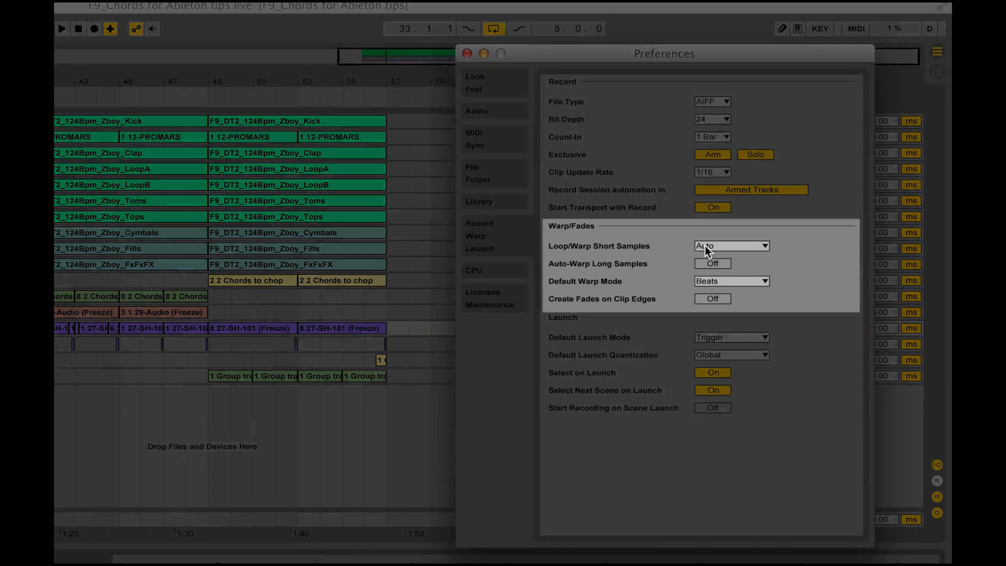
Choose Auto for Loop/Warp Short Samples in the Warp/Fades preferences.
left_click(705, 246)
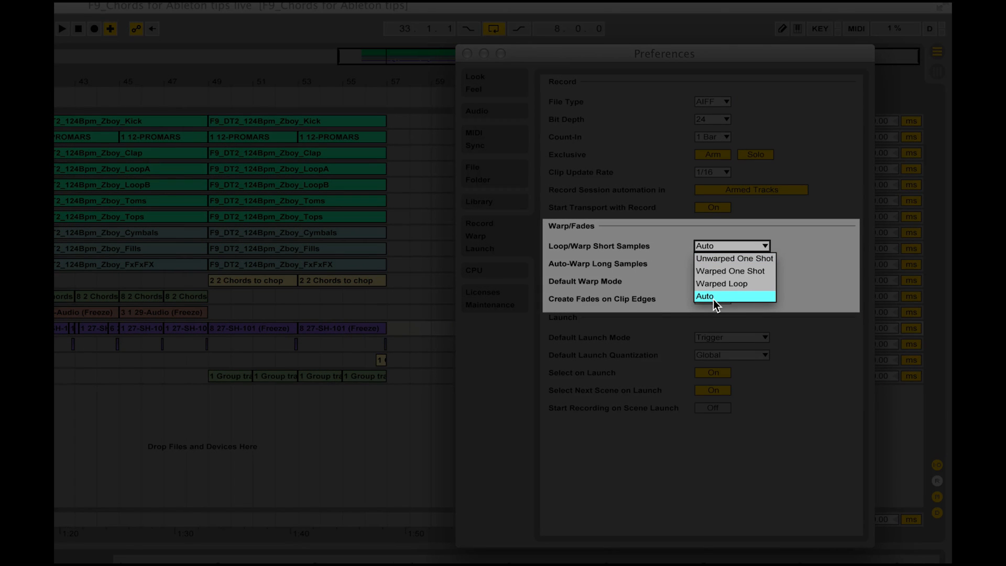
left_click(713, 298)
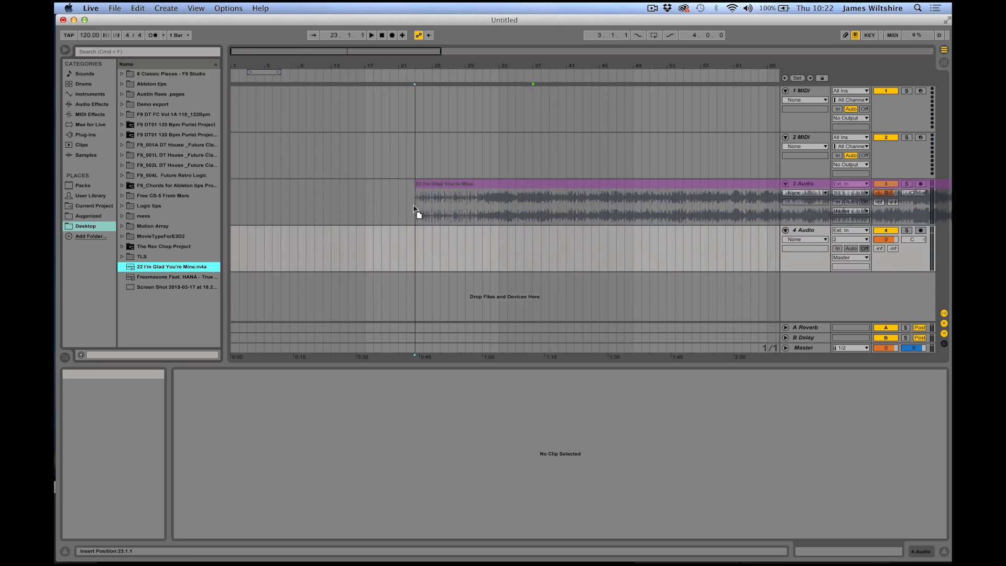
Place the file 22 I'm Glad You're Mine.m4a on the 4 Audio track at bar 23 and delete the clip's warp markers at 58, 57, 56 and 55.
left_click_drag(415, 213, 415, 233)
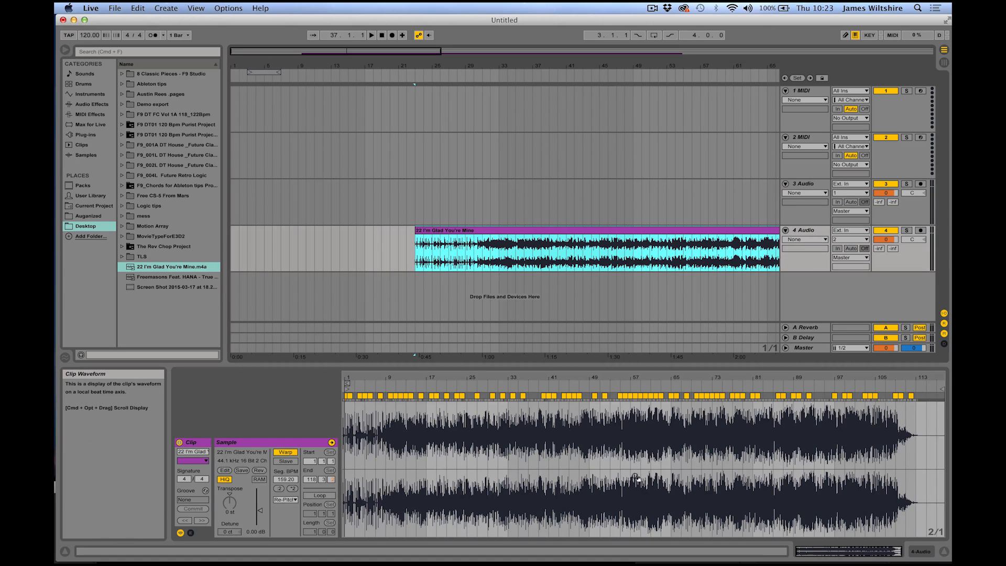
left_click_drag(636, 476, 636, 535)
double_click(645, 396)
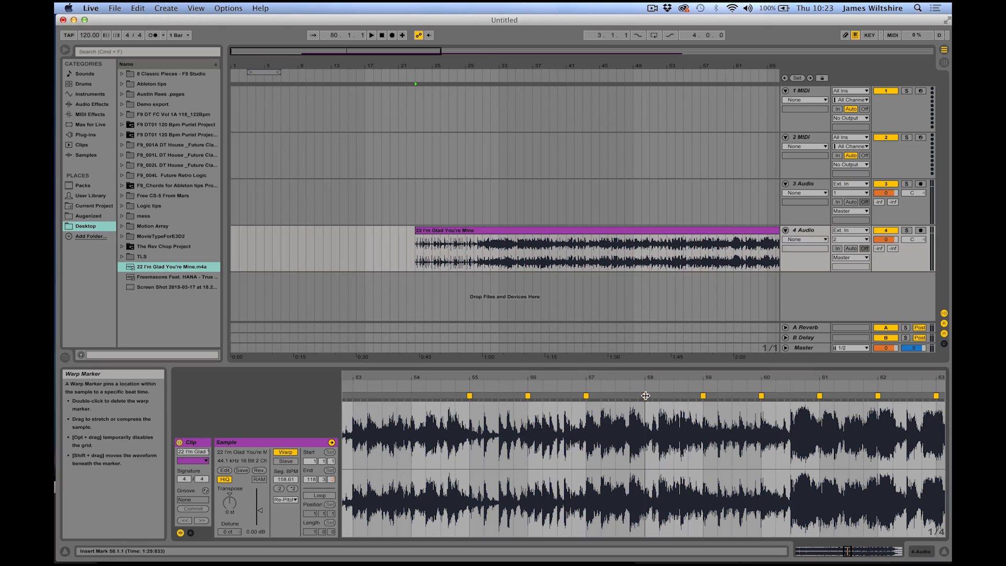
double_click(586, 396)
double_click(527, 396)
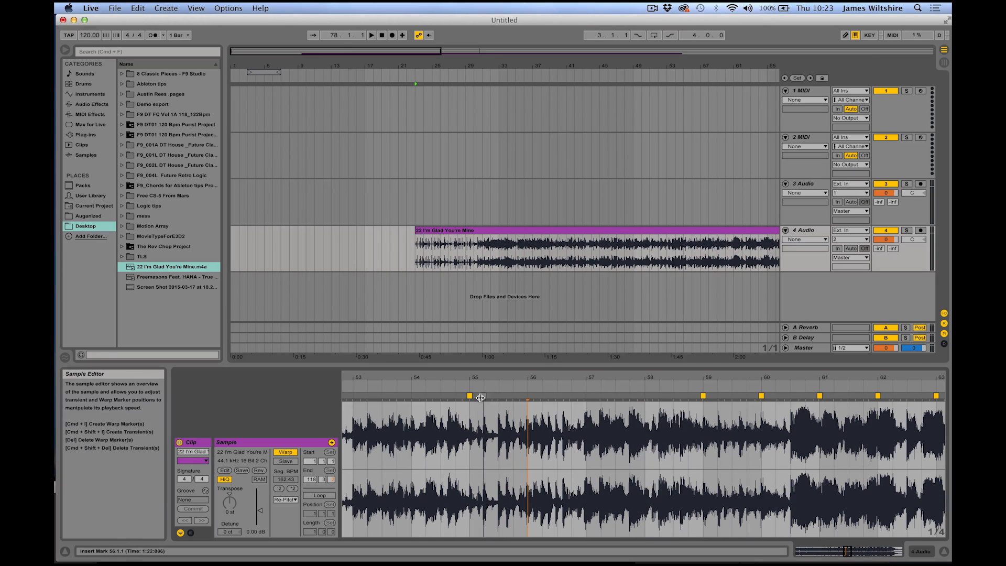
double_click(470, 396)
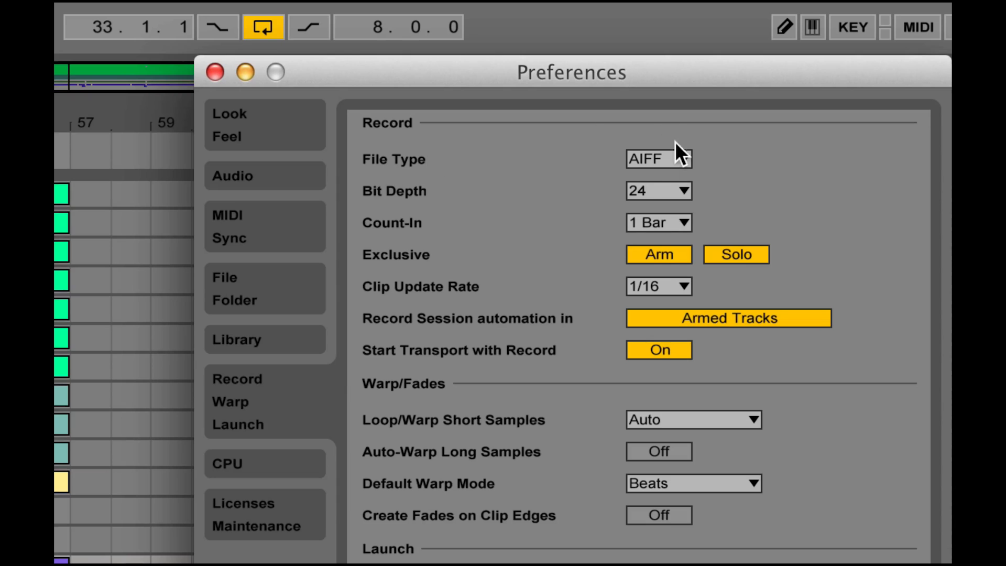
Set the recording file type to WAV in the Record preferences.
left_click(674, 142)
left_click(660, 183)
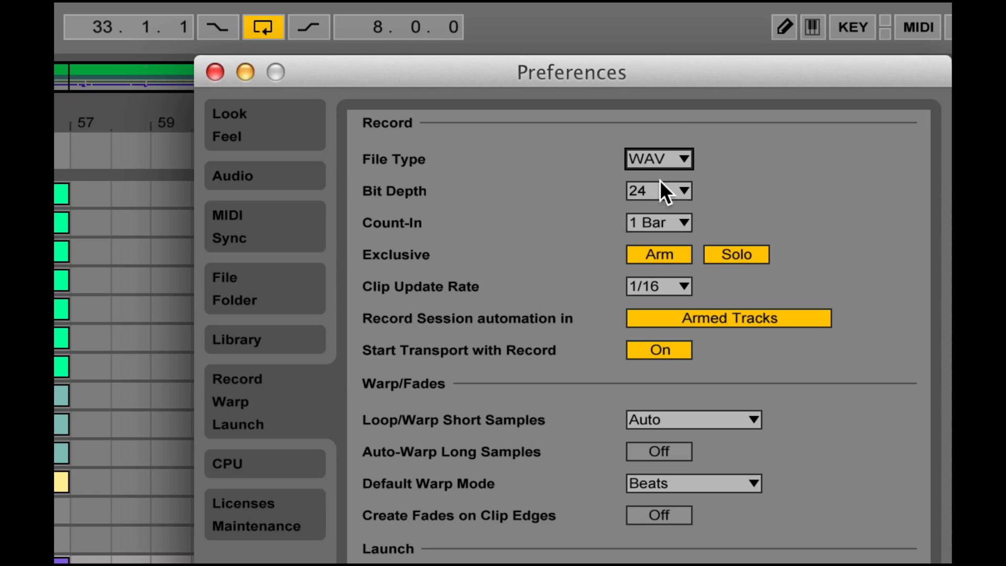
left_click(659, 158)
left_click(654, 181)
left_click(670, 158)
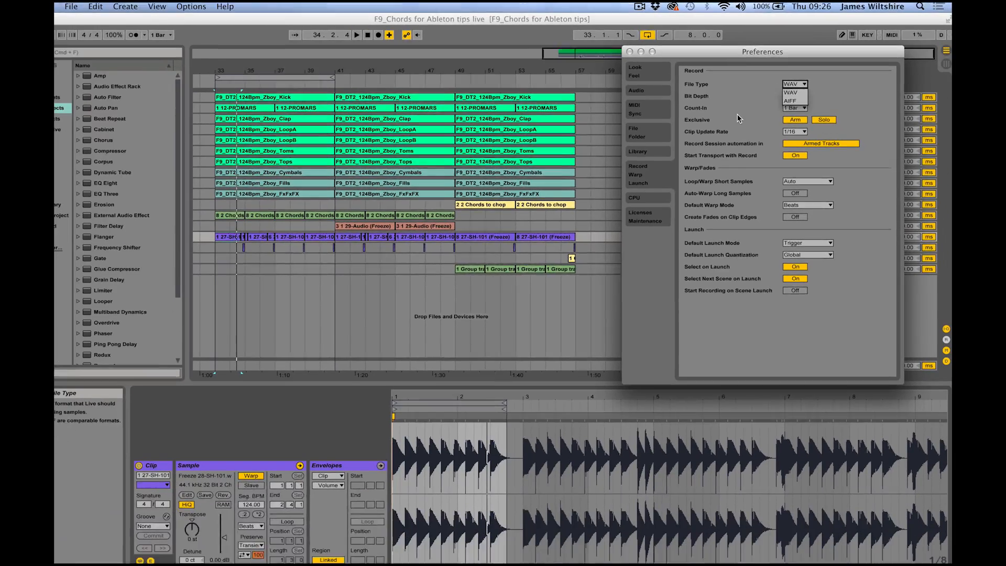
left_click(737, 116)
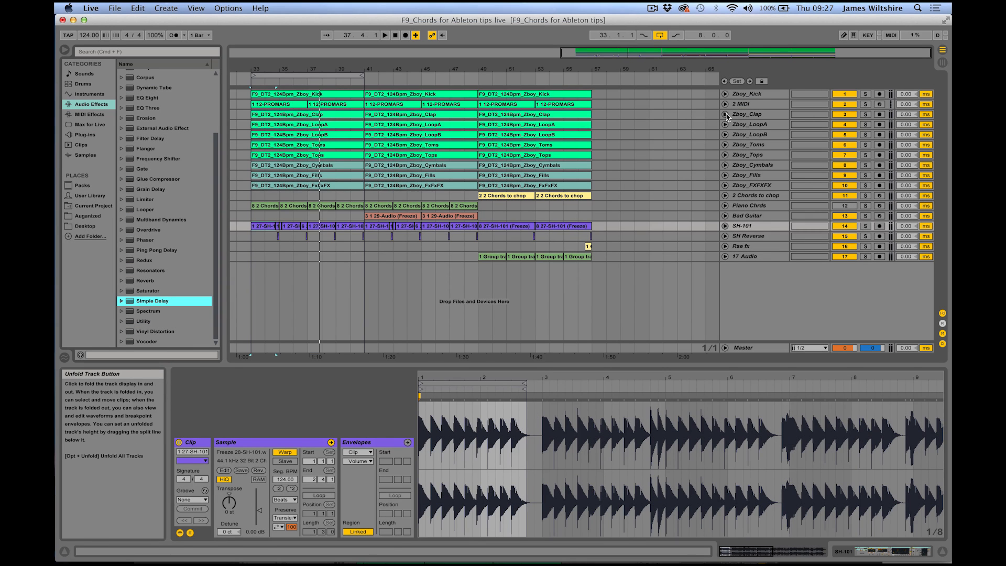
Unfold the Zboy_Clap track and play its first four bars looped and soloed.
left_click(725, 114)
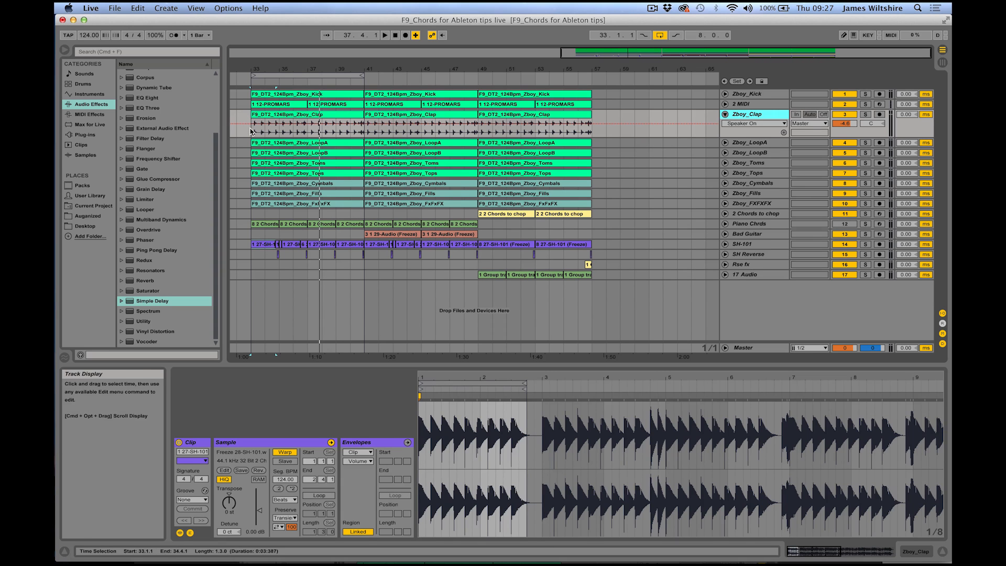
left_click_drag(252, 129, 308, 132)
key("space")
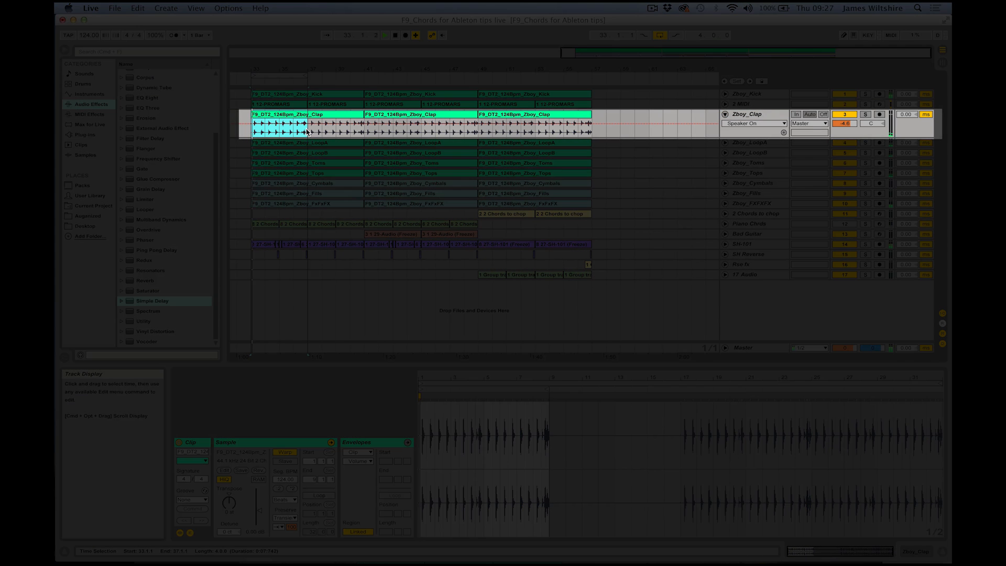
left_click(864, 114)
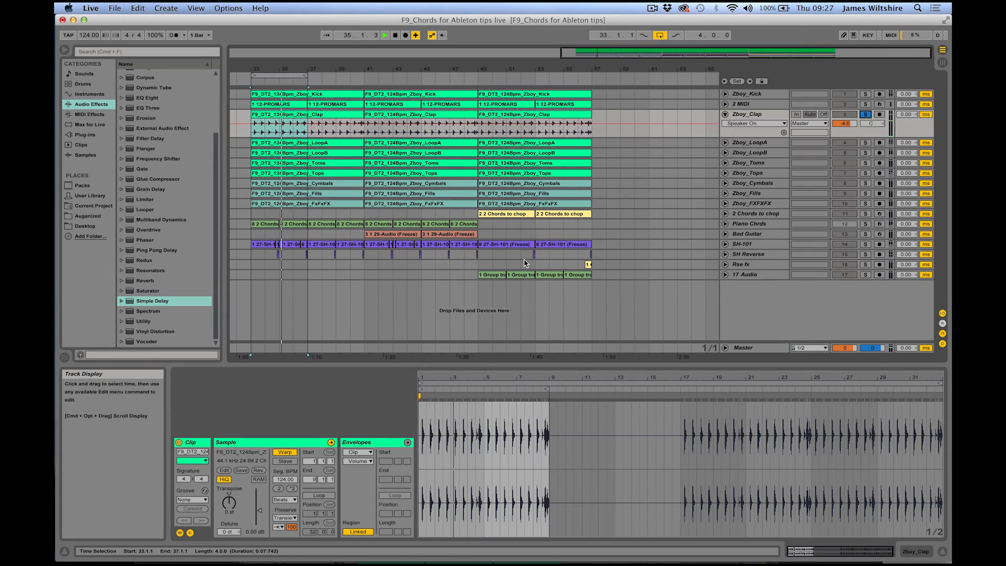
key("space")
Add Simple Delay to the Zboy_Clap track and switch both channels' delay mode to Time.
left_click_drag(150, 300, 206, 446)
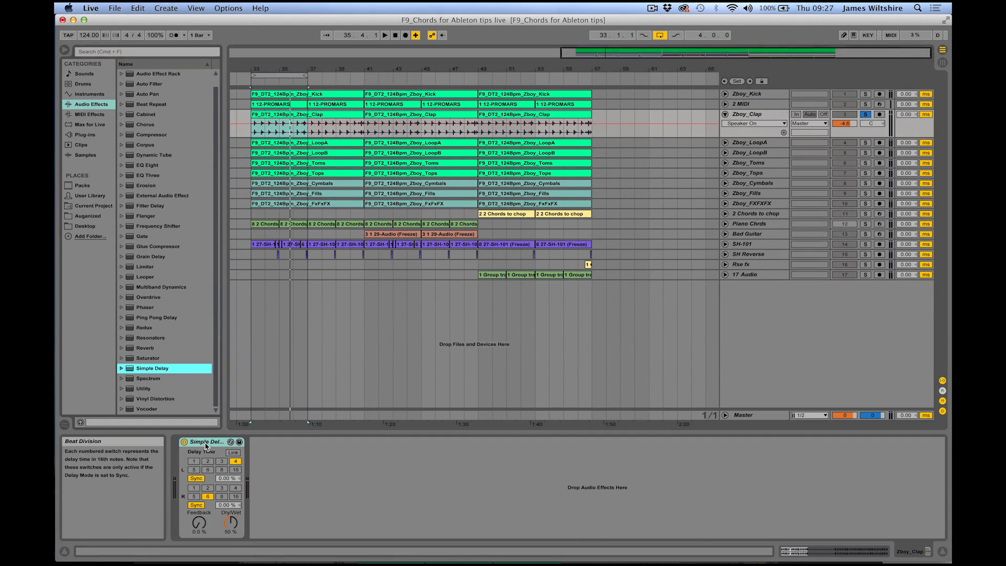
left_click(202, 442)
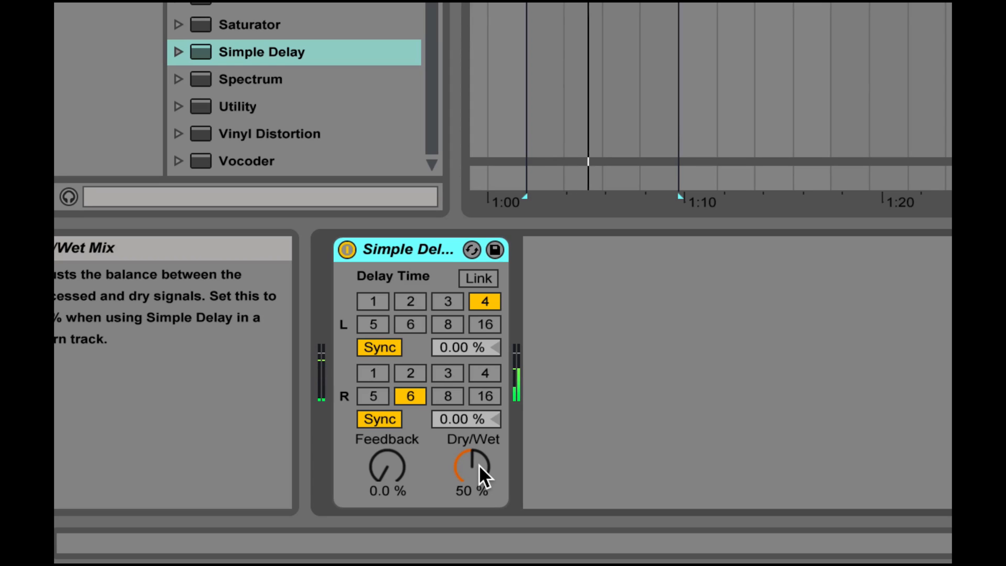
left_click(379, 346)
left_click(377, 418)
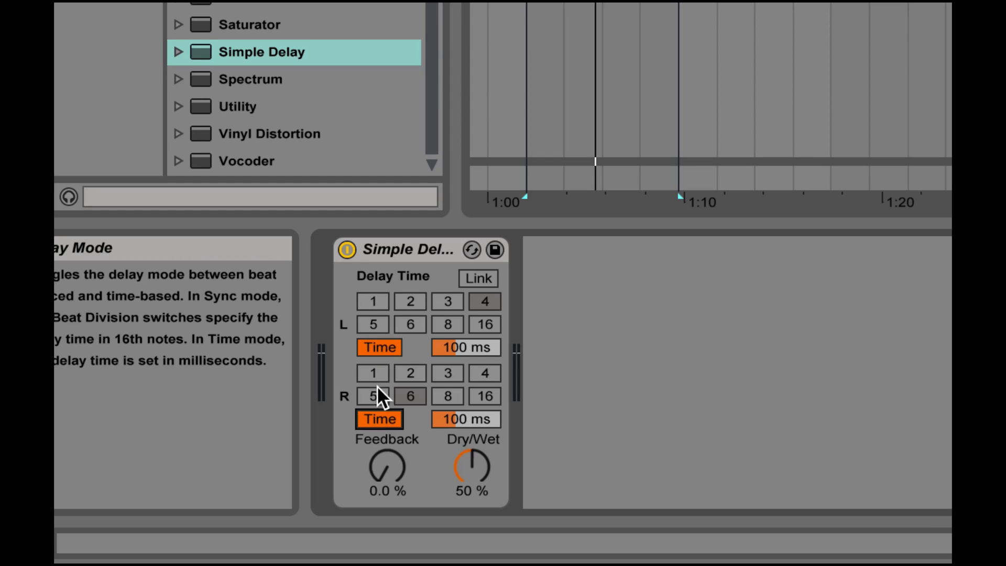
Set Simple Delay to 1 ms for L, 10 ms for R and 100% Dry/Wet, and compare the clap with it bypassed and active.
left_click(453, 348)
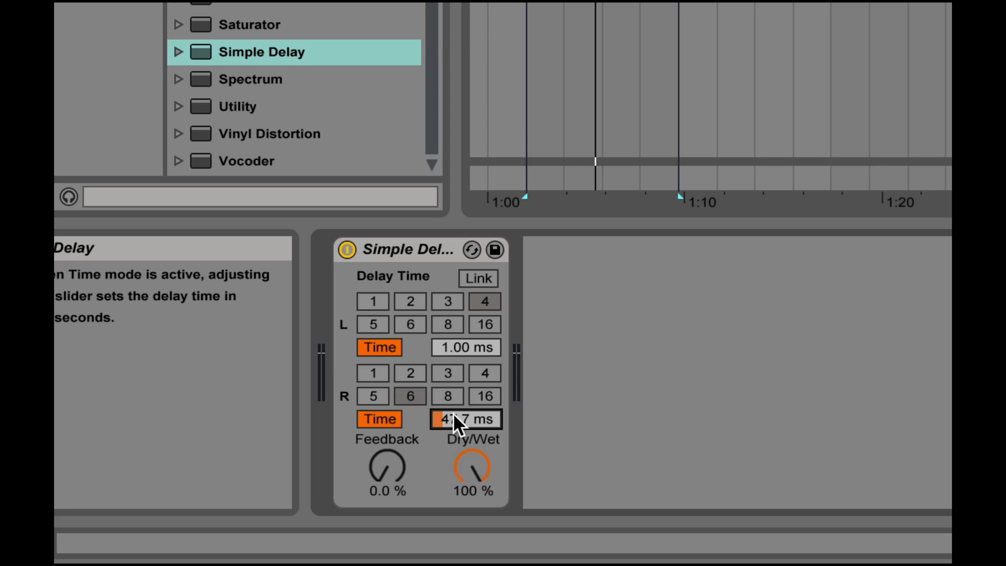
key("Return")
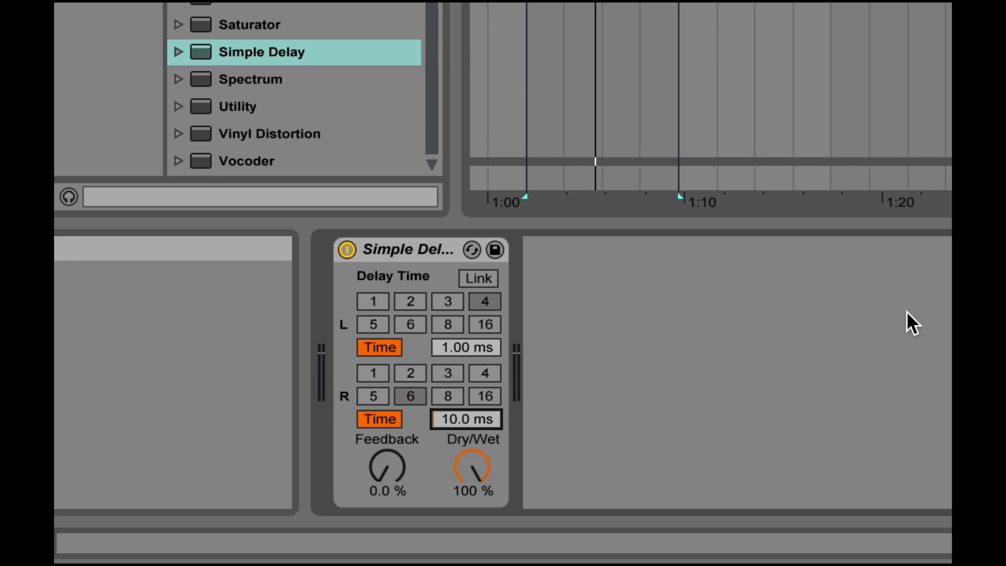
left_click(345, 246)
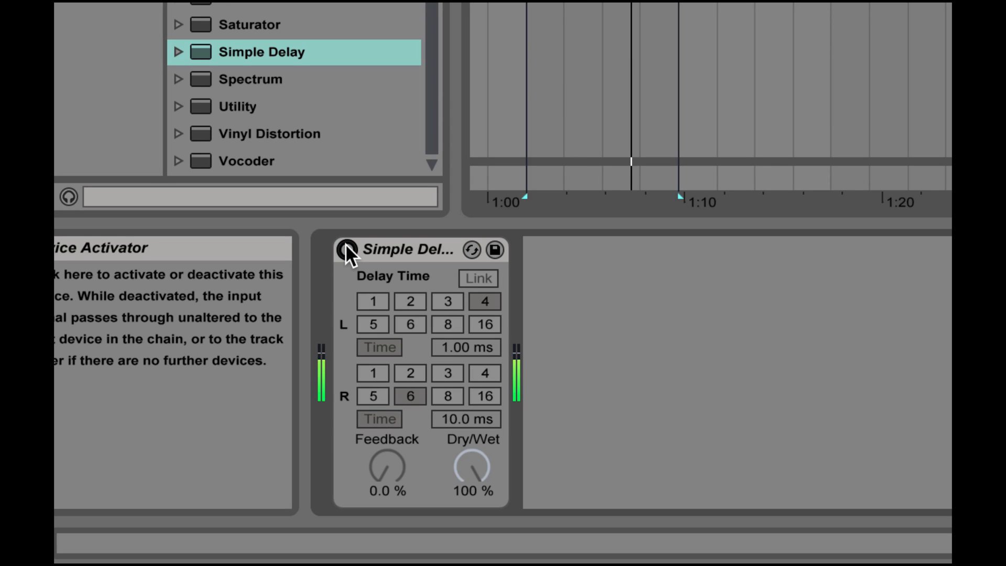
left_click(346, 246)
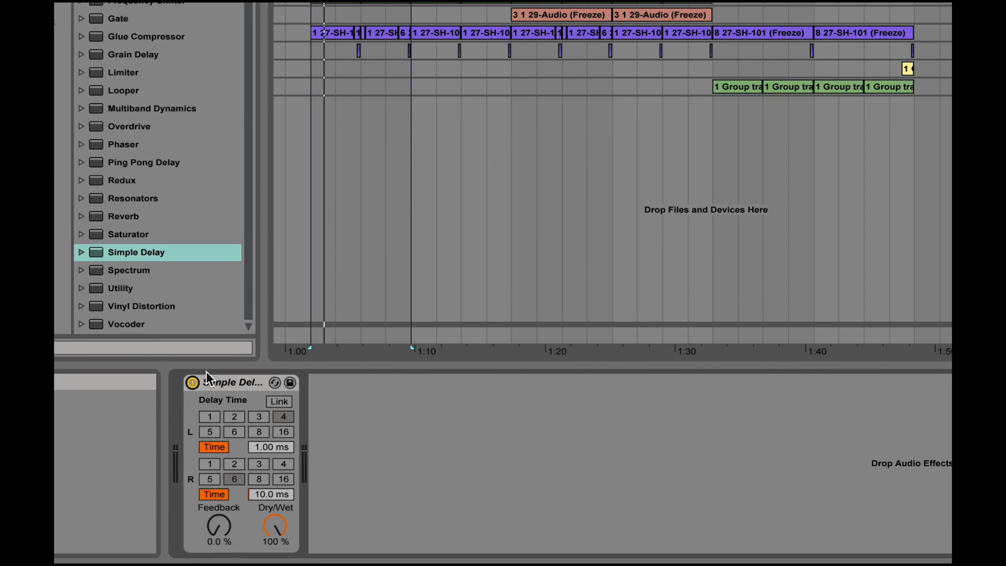
Add Utility after Simple Delay on the Zboy_Clap track and set its Width to 0%.
left_click(123, 288)
scroll(123, 289, "up", 1)
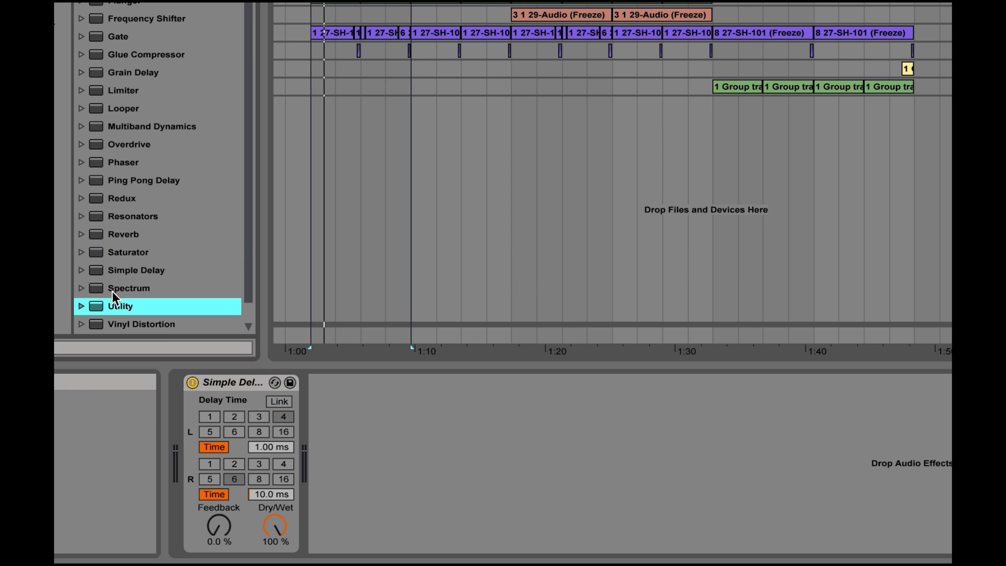
double_click(123, 305)
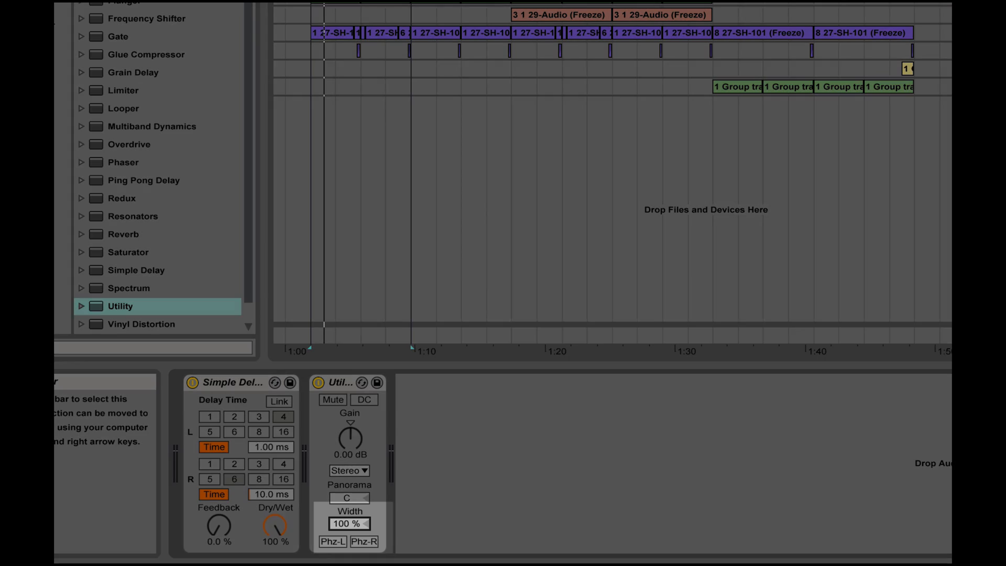
left_click_drag(347, 521, 347, 535)
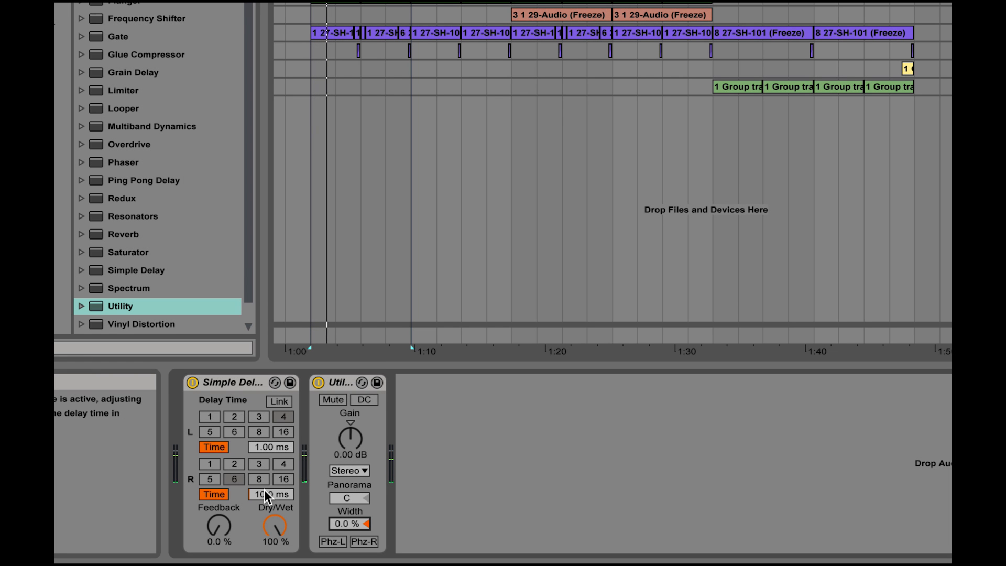
Set Simple Delay's R delay time to 15 ms and Utility's Width to 86%.
left_click_drag(289, 498, 290, 484)
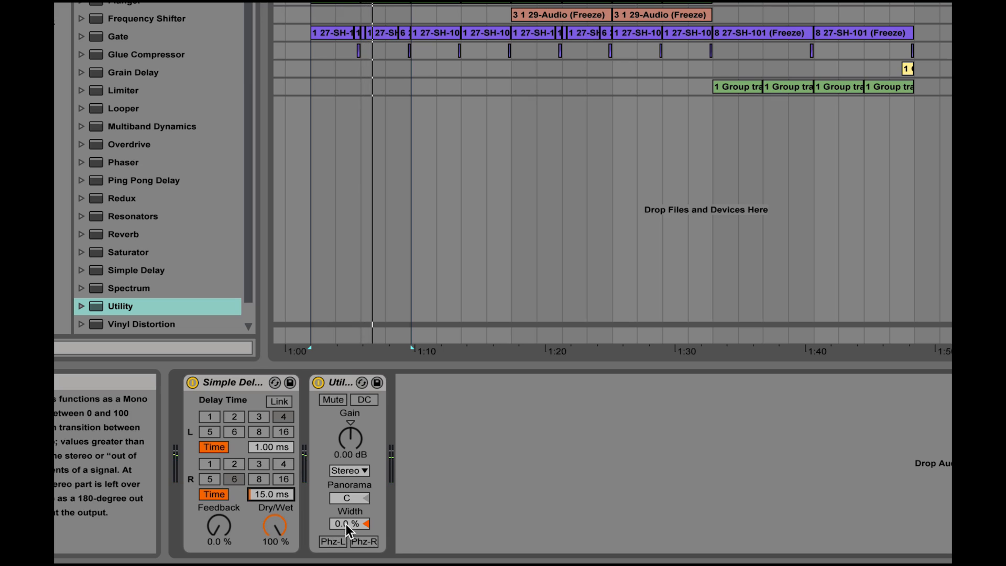
left_click_drag(346, 523, 346, 524)
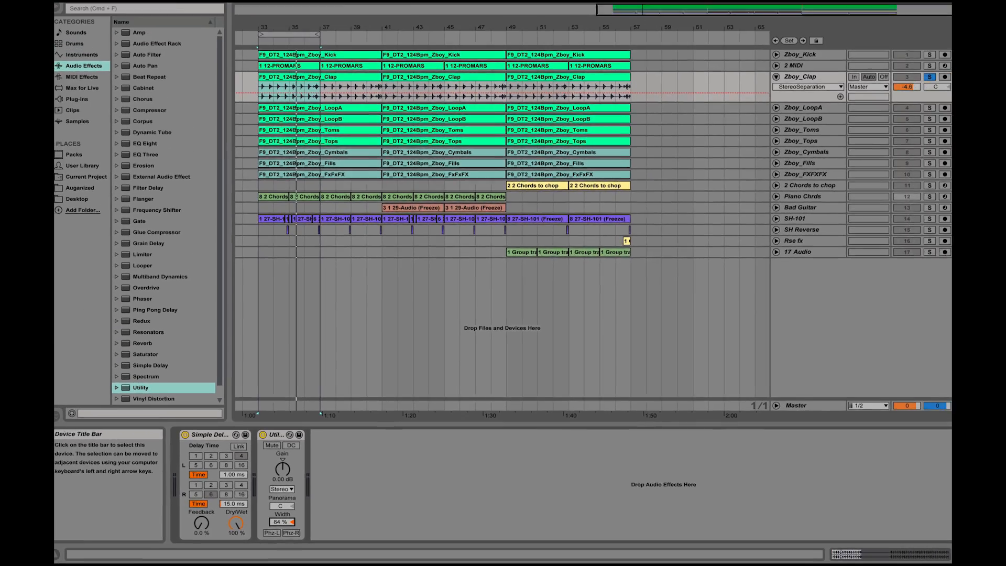
left_click_drag(282, 522, 281, 520)
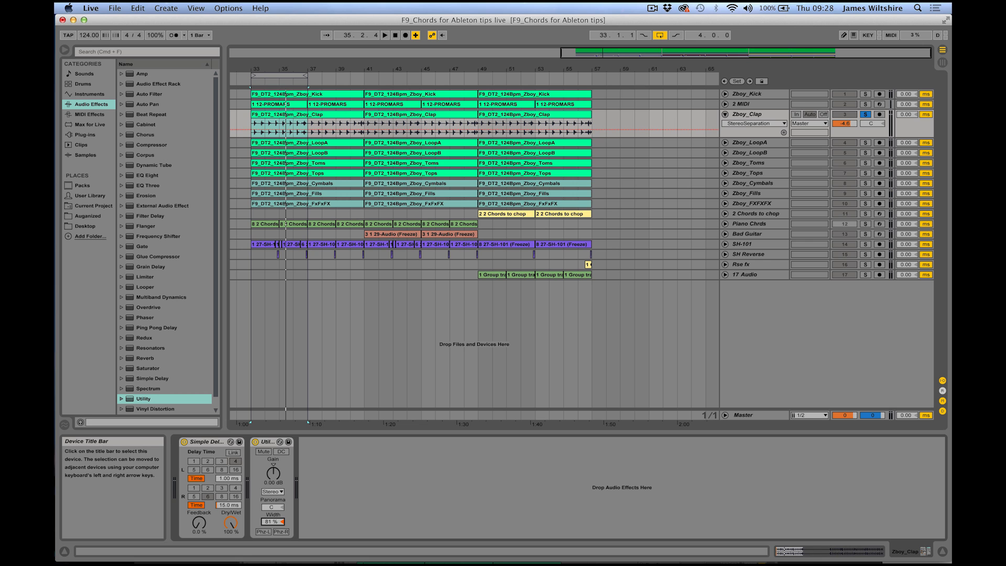
left_click_drag(270, 520, 269, 521)
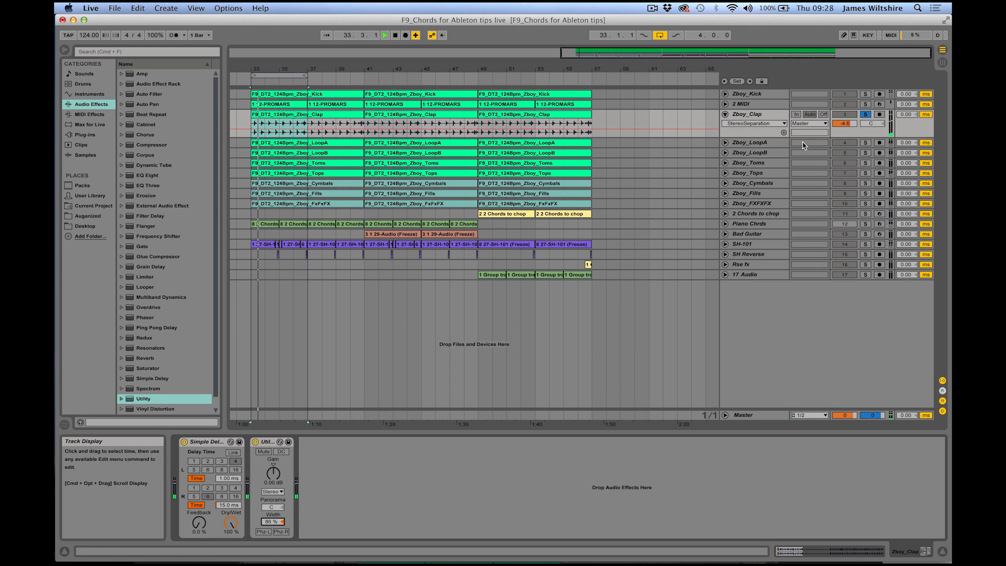
Play the looped clap and compare it with Simple Delay repeatedly bypassed and reactivated.
key("space")
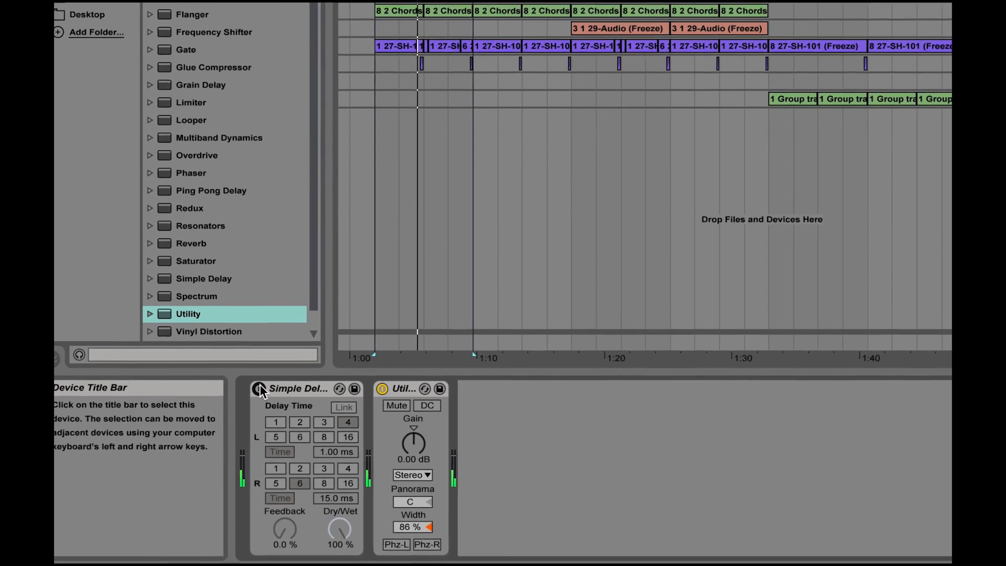
left_click(243, 400)
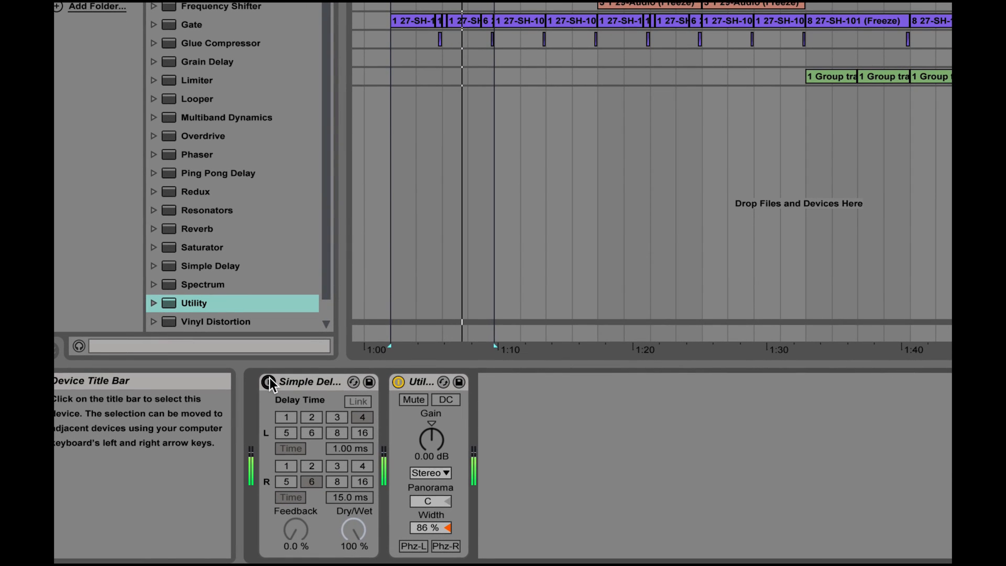
left_click(269, 379)
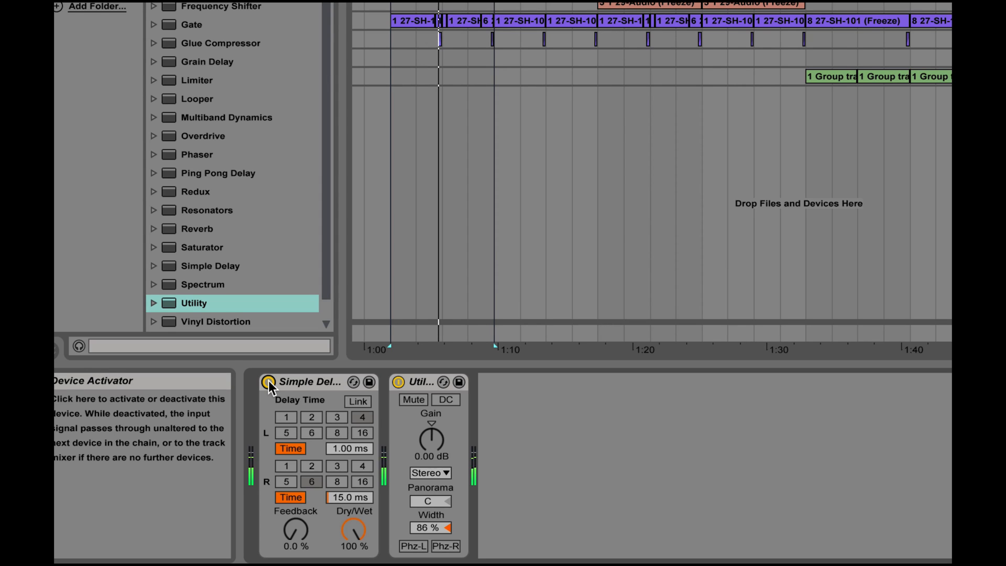
left_click(268, 380)
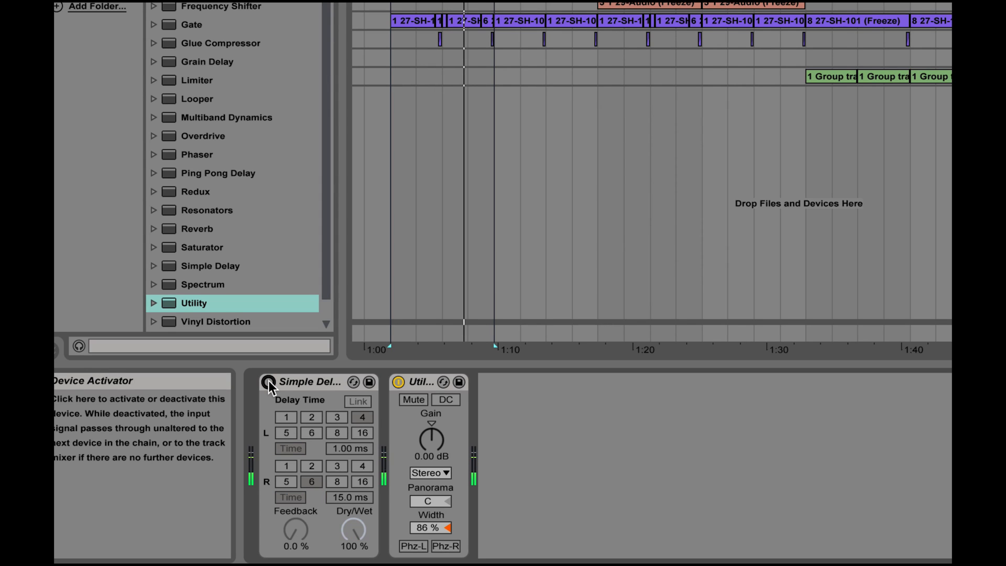
left_click(268, 380)
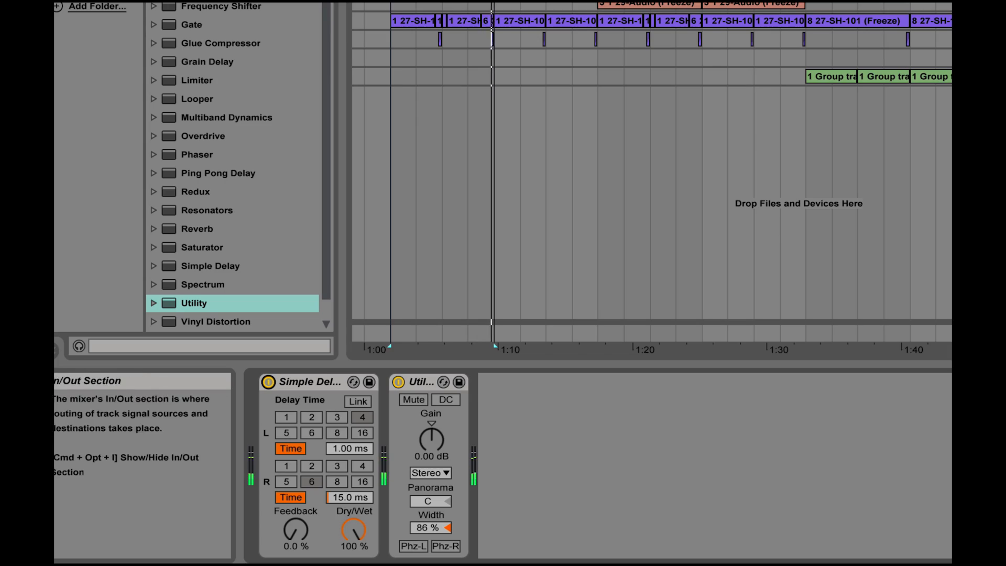
left_click(949, 4)
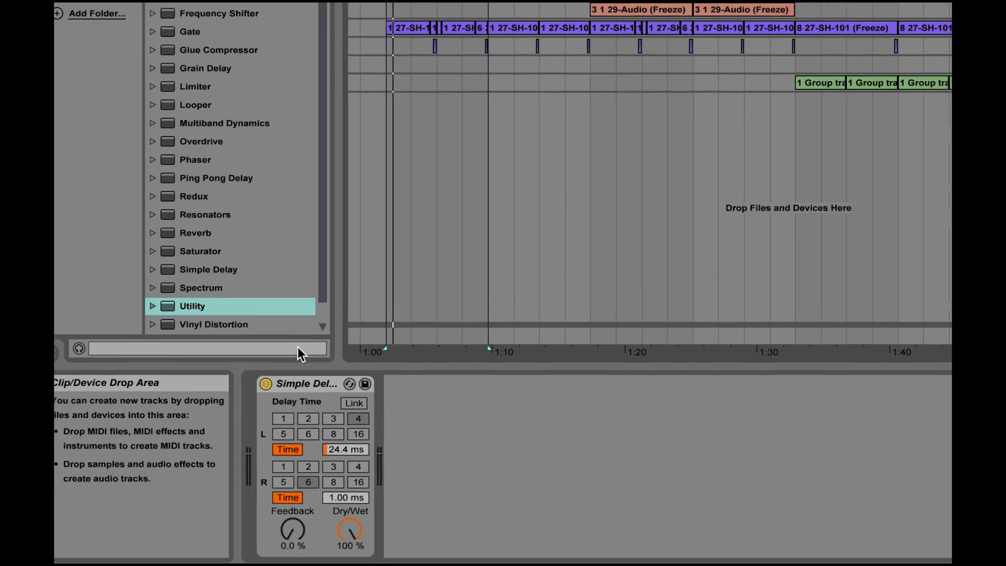
Copy Simple Delay and Utility from the Zboy_Clap track and paste them onto the Zboy_FXFXFX track.
left_click(299, 382)
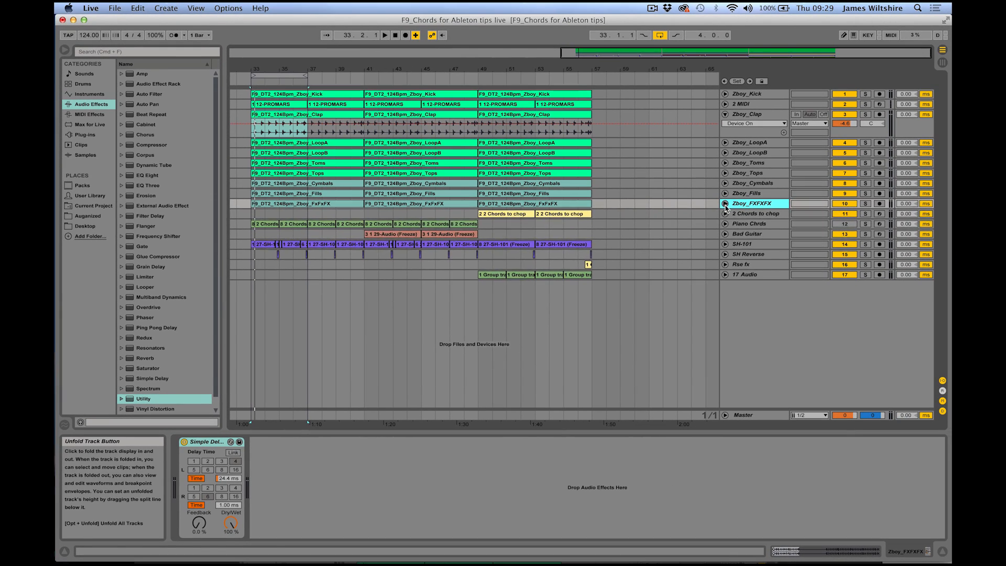
left_click(767, 183)
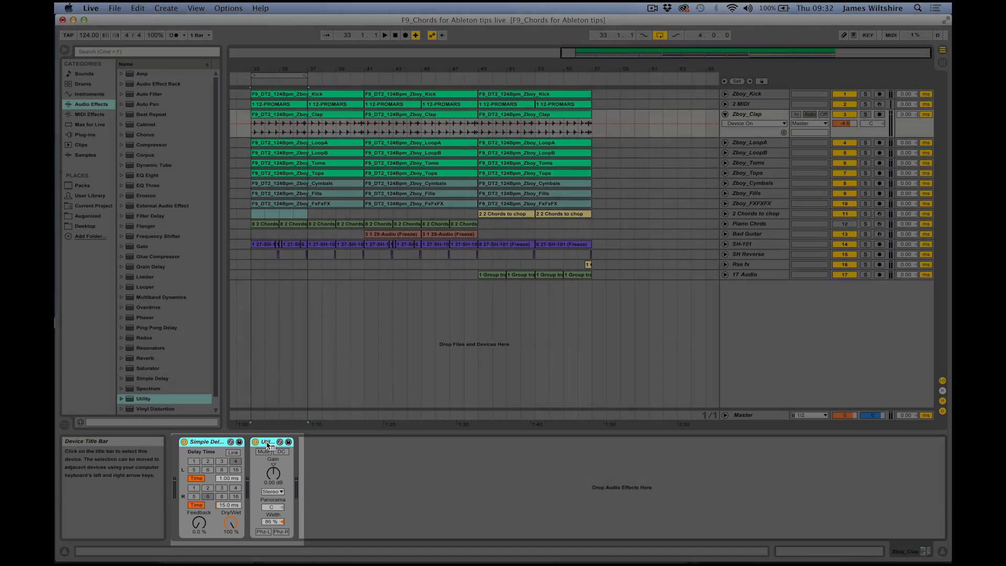
right_click(268, 444)
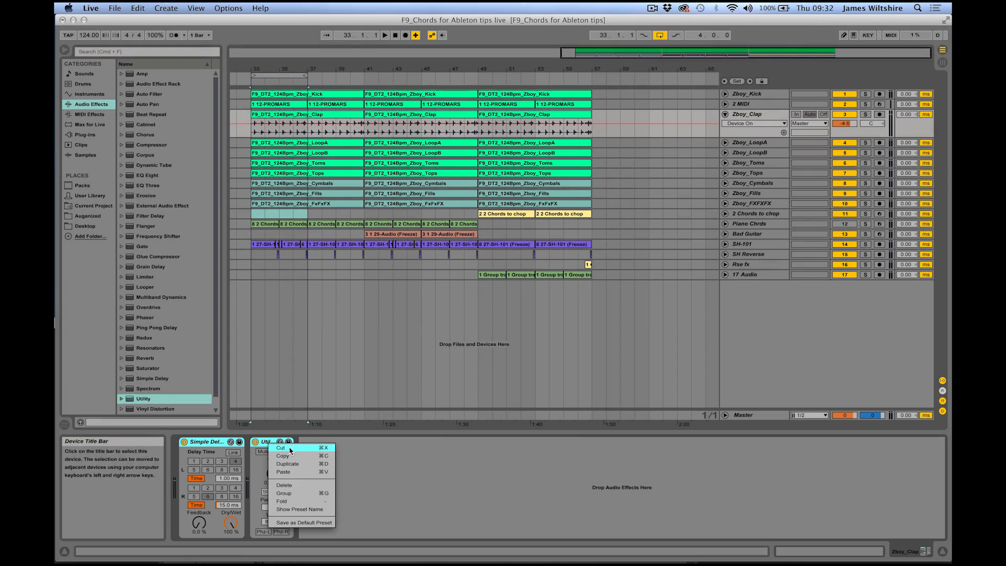
left_click(297, 457)
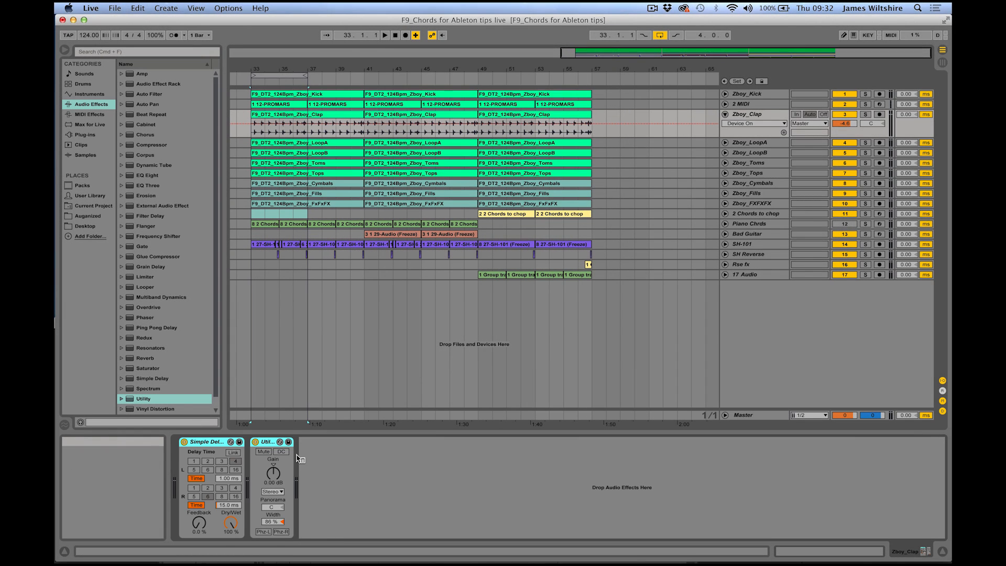
left_click(760, 208)
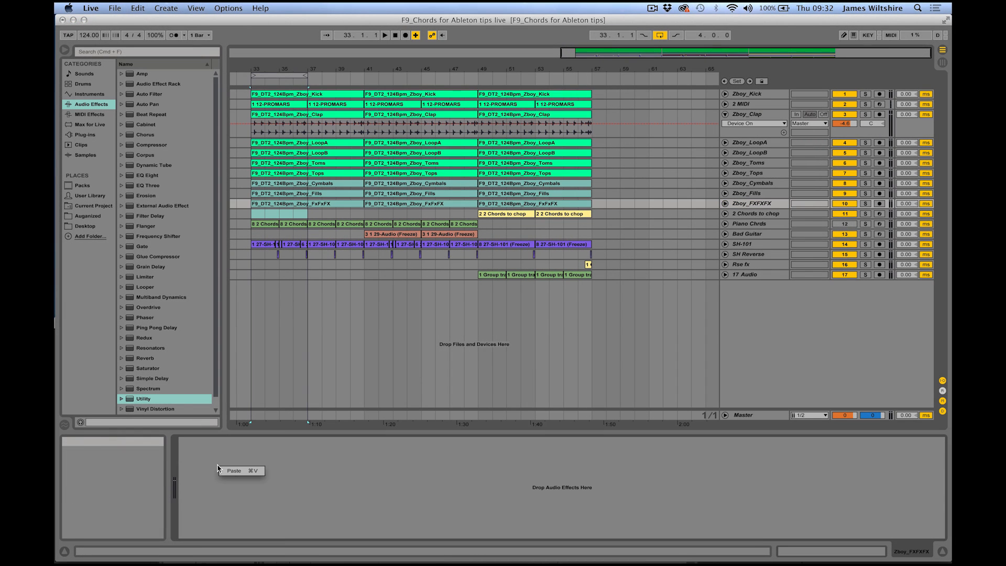
key("super+v")
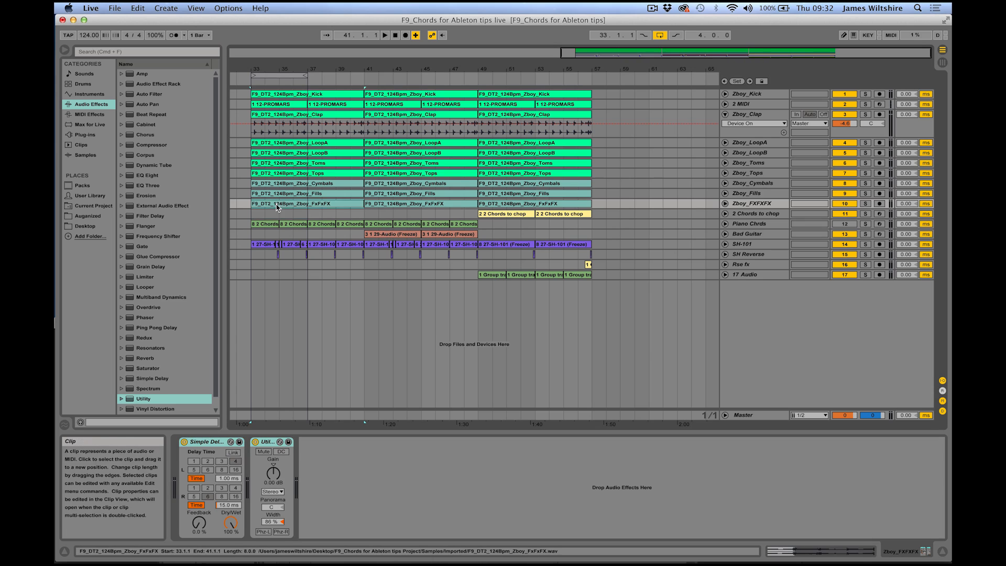
Loop bars 40 to 42 and set the R time of the unfolded Zboy_FXFXFX track's Simple Delay to 40.7 ms.
left_click_drag(350, 214, 378, 214)
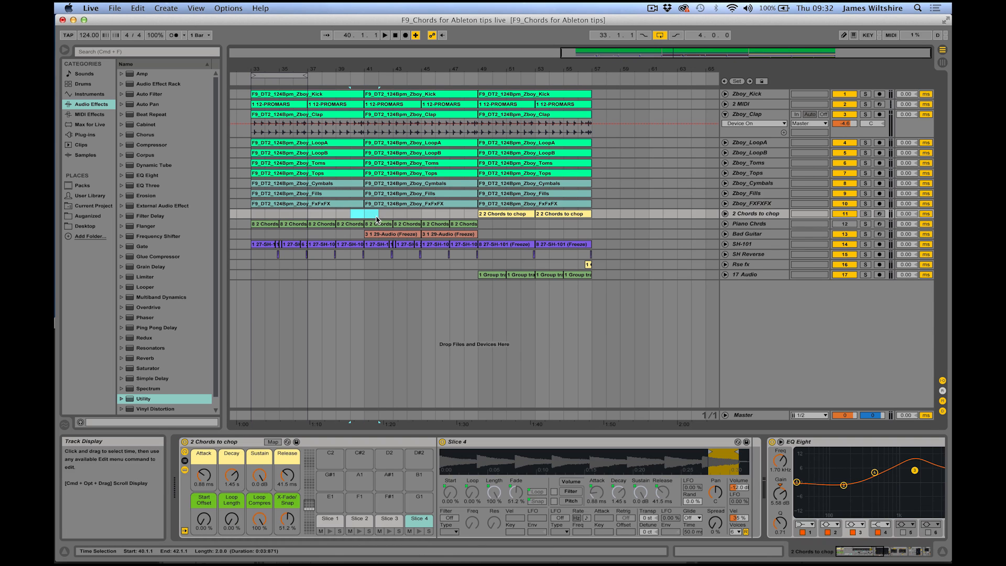
left_click(725, 204)
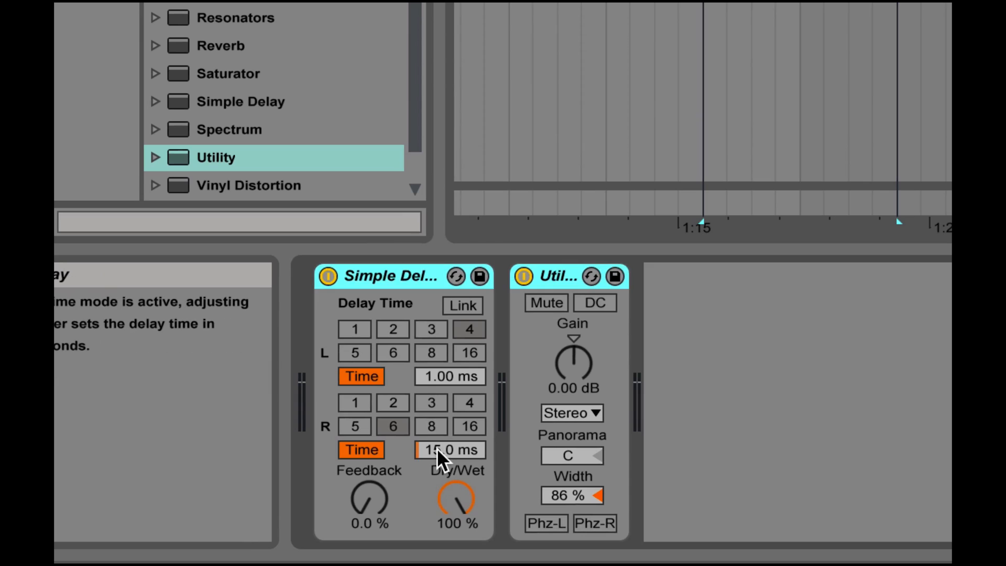
left_click_drag(437, 450, 436, 445)
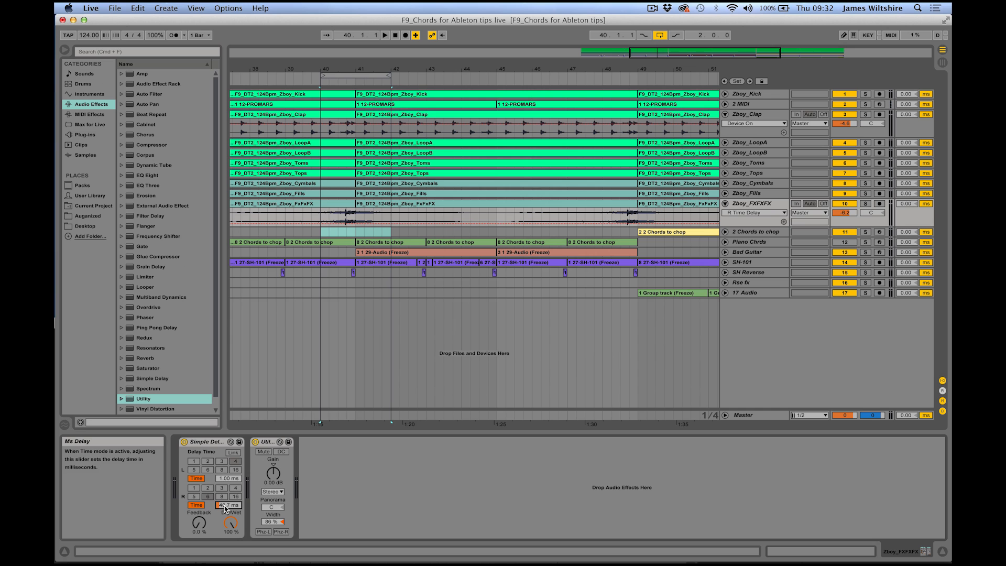
Play the soloed Zboy_FXFXFX loop, compare it with Simple Delay bypassed and active, and select Utility's Width.
key("space")
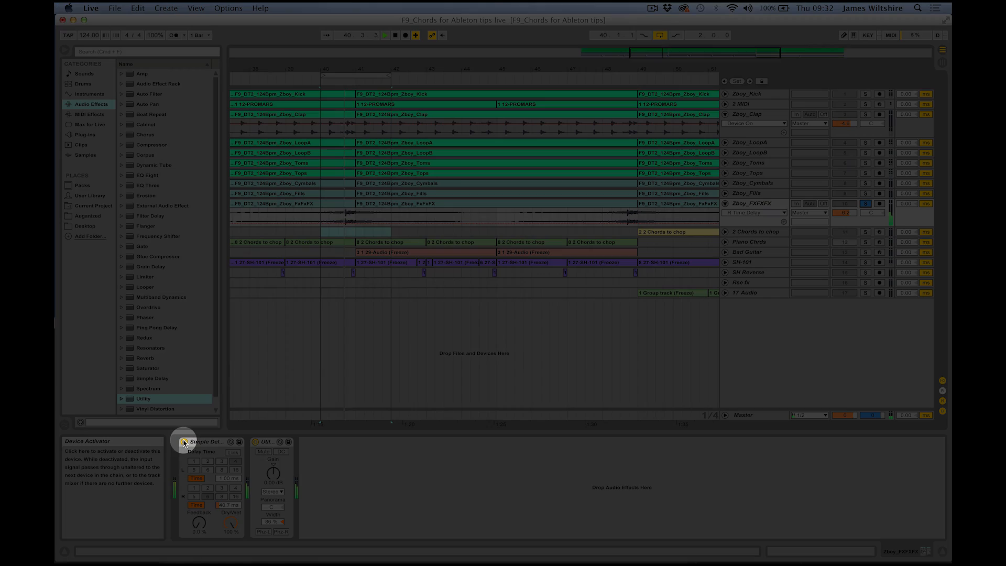
left_click(184, 441)
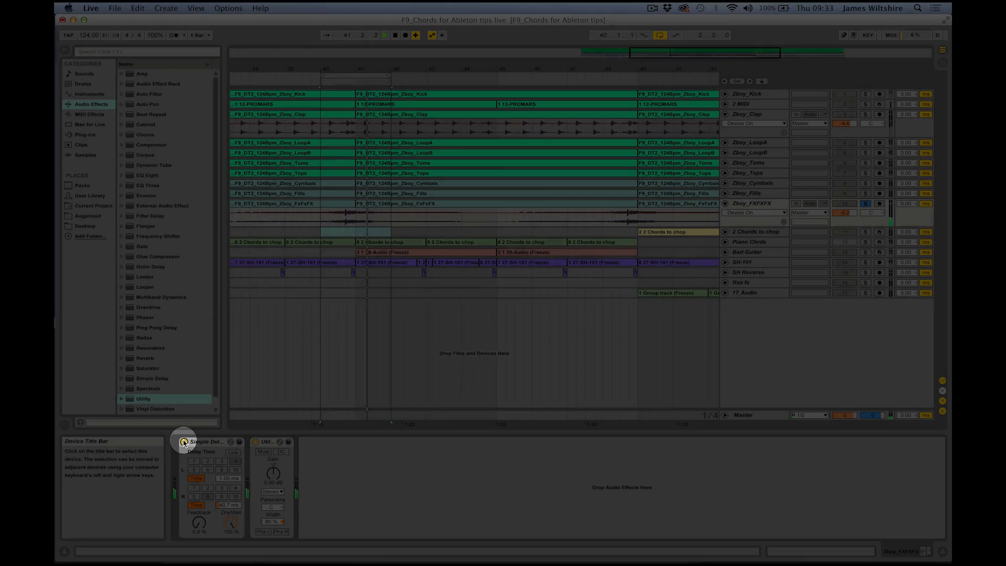
left_click(184, 441)
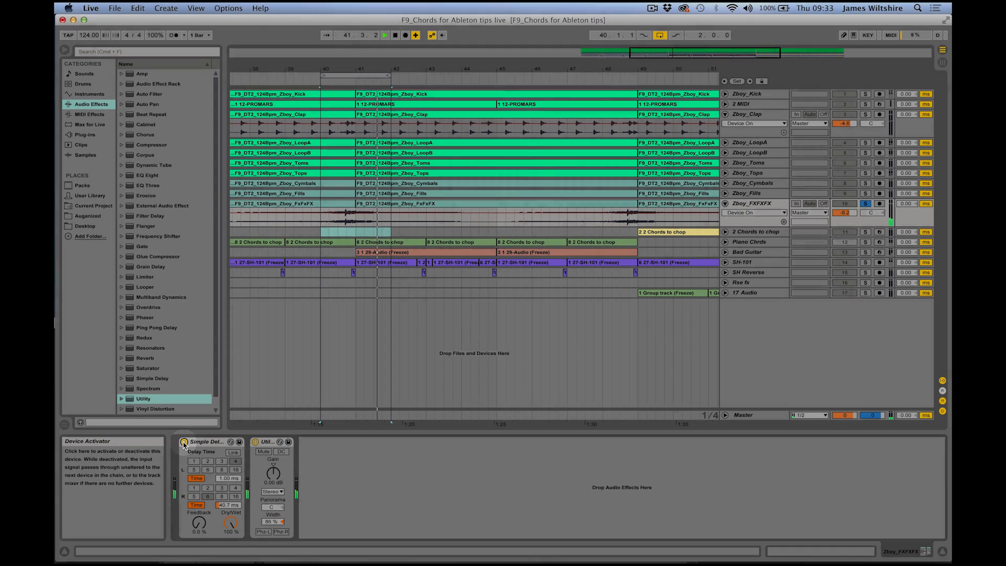
key("space")
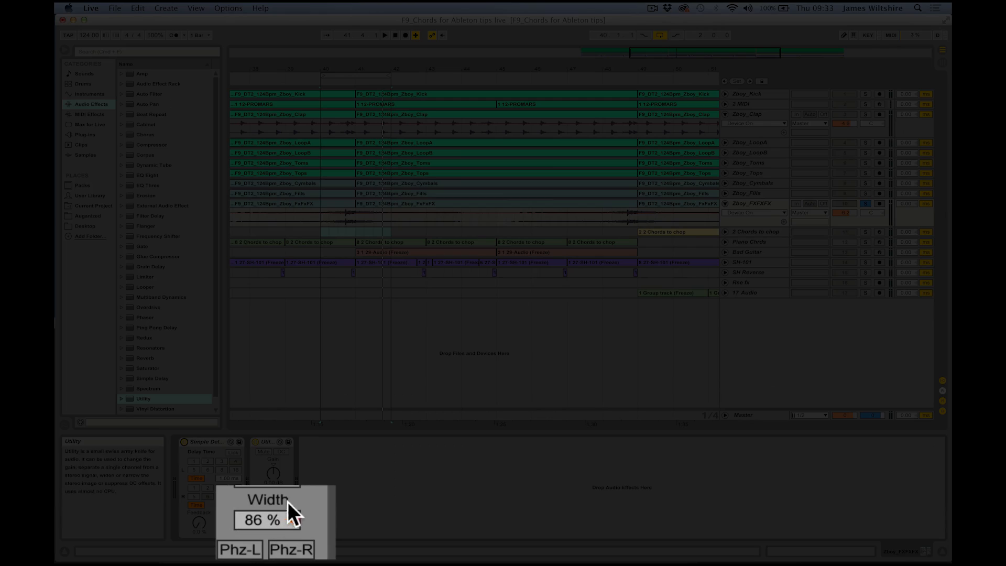
left_click(277, 521)
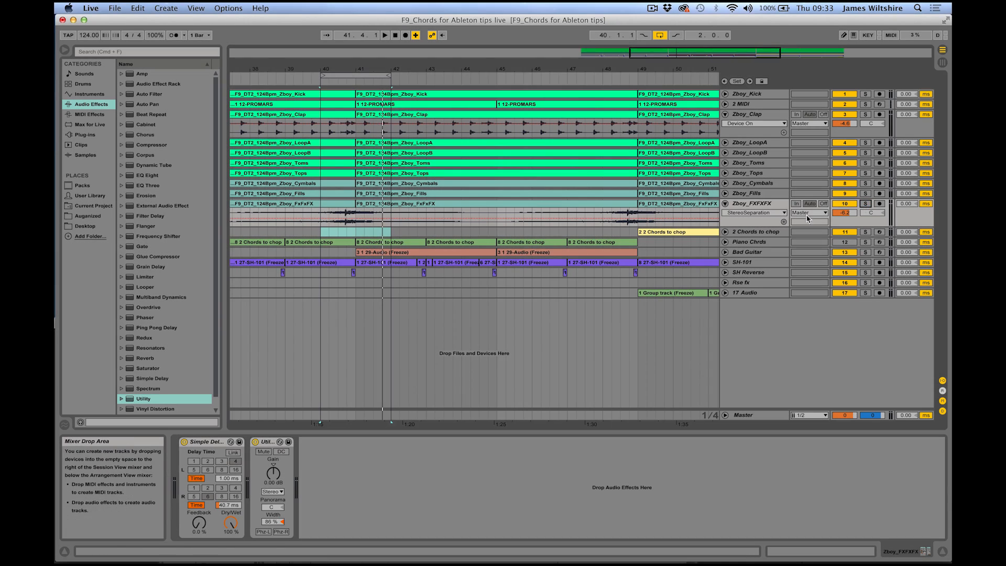
Loop four bars from bar 33 and audition the SH-101 track through Simple Delay and Utility.
scroll(534, 314, "left", 10)
left_click_drag(406, 283, 543, 294)
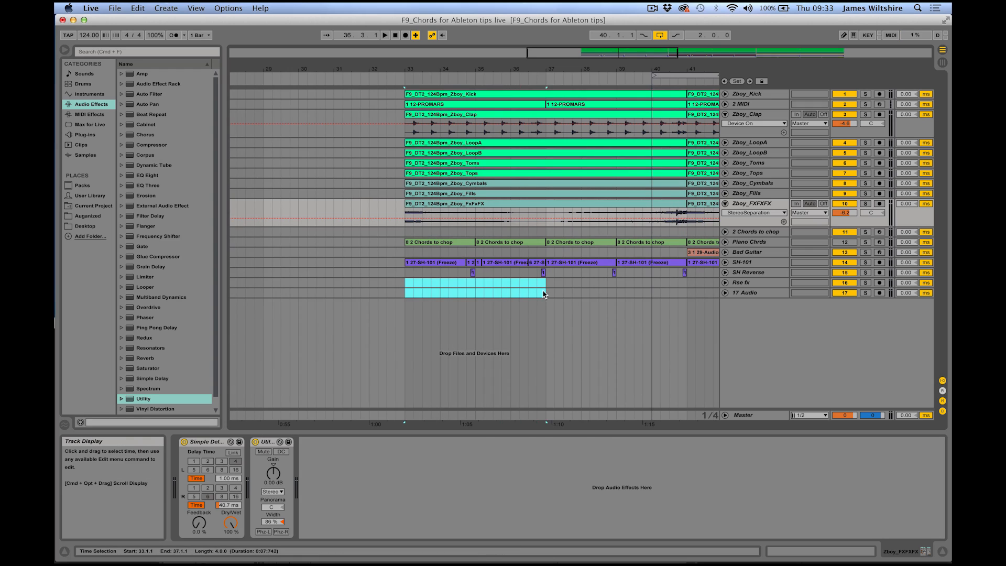
key("super+l")
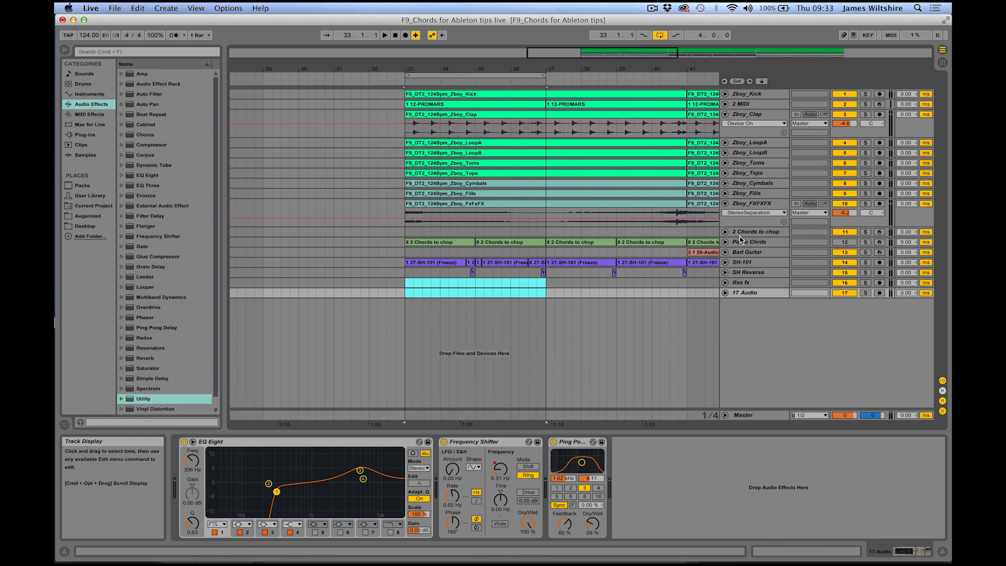
left_click(757, 263)
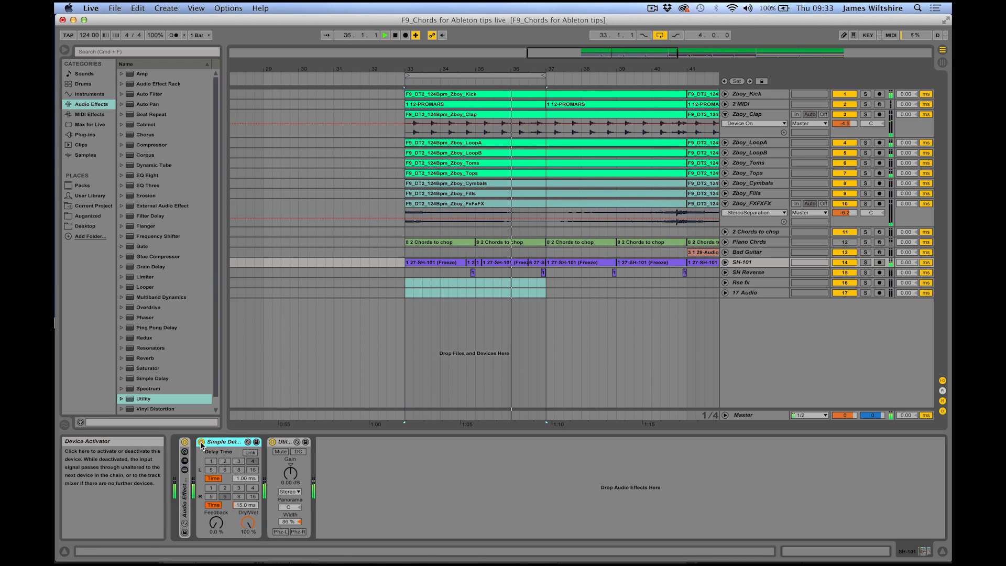
key("space")
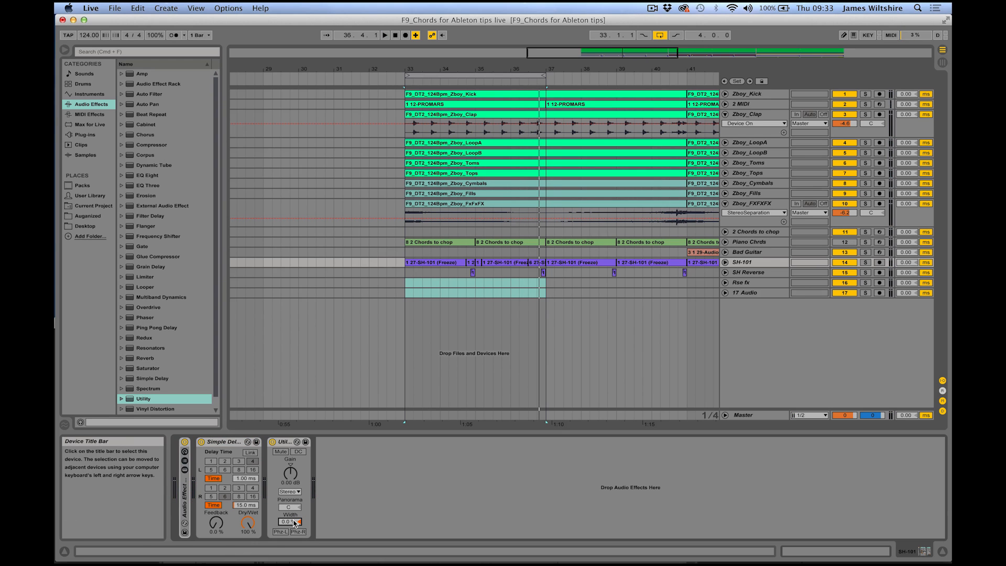
Play the loop and set the SH-101 track's Utility Width to 80 %.
key("space")
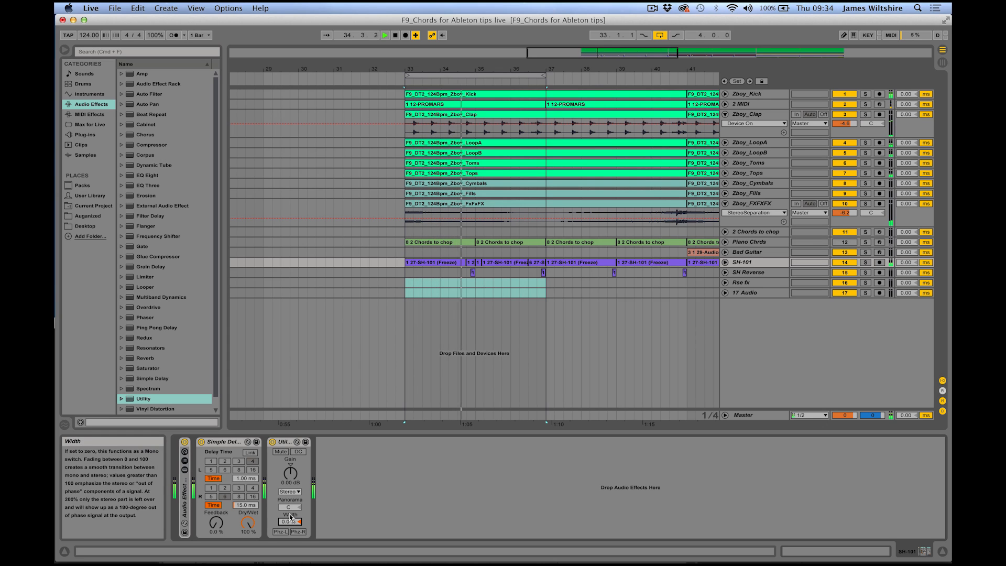
left_click_drag(295, 523, 295, 516)
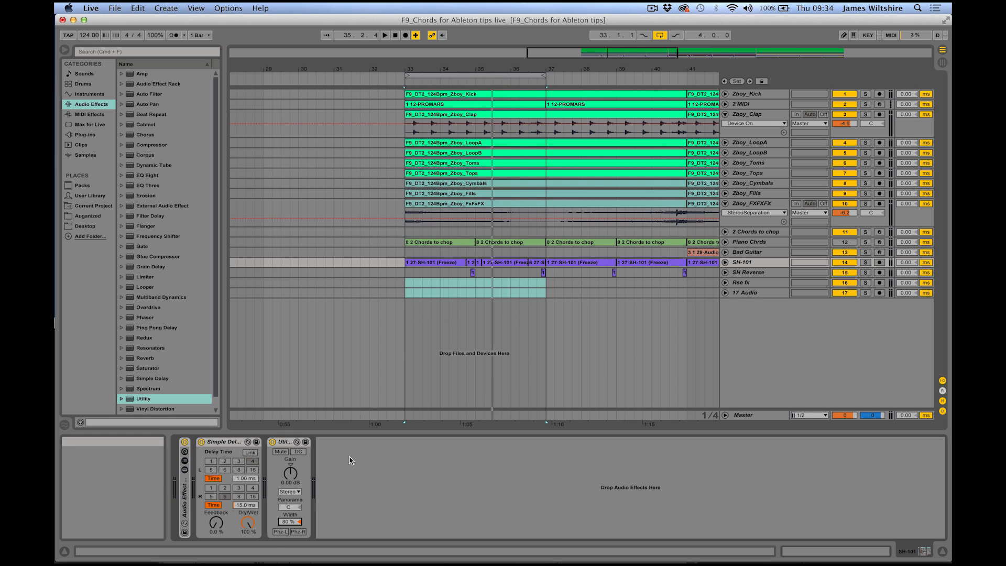
Split the clips from Zboy_Cymbals down to the lowest track at bars 33 and 37, and copy that section to bar 29.
left_click(413, 292)
left_click_drag(465, 222, 543, 182)
left_click_drag(546, 293, 407, 183)
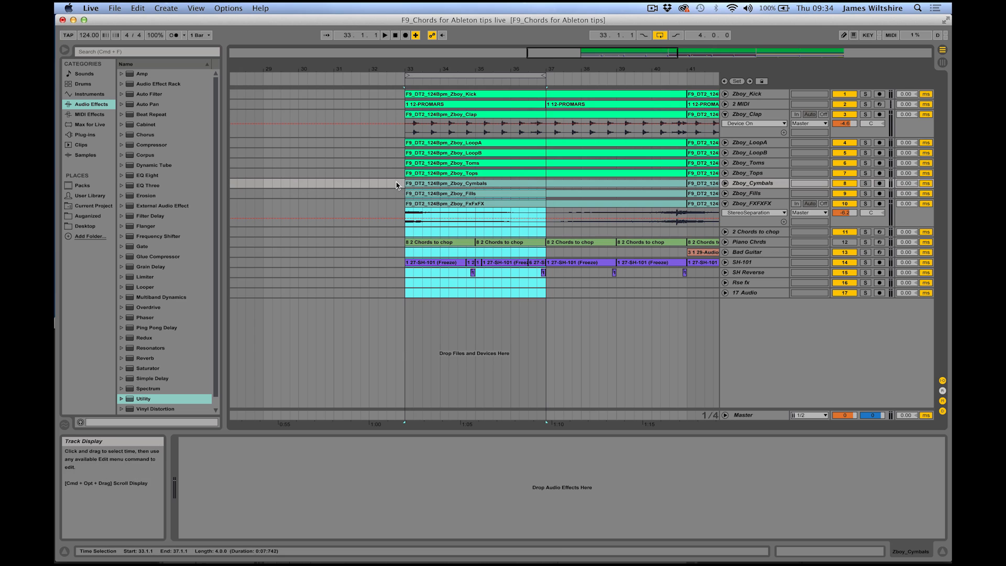
mouse_move(411, 183)
left_mouse_down()
mouse_move(366, 184)
mouse_move(431, 184)
mouse_move(411, 183)
left_mouse_up()
left_click_drag(404, 296, 547, 190)
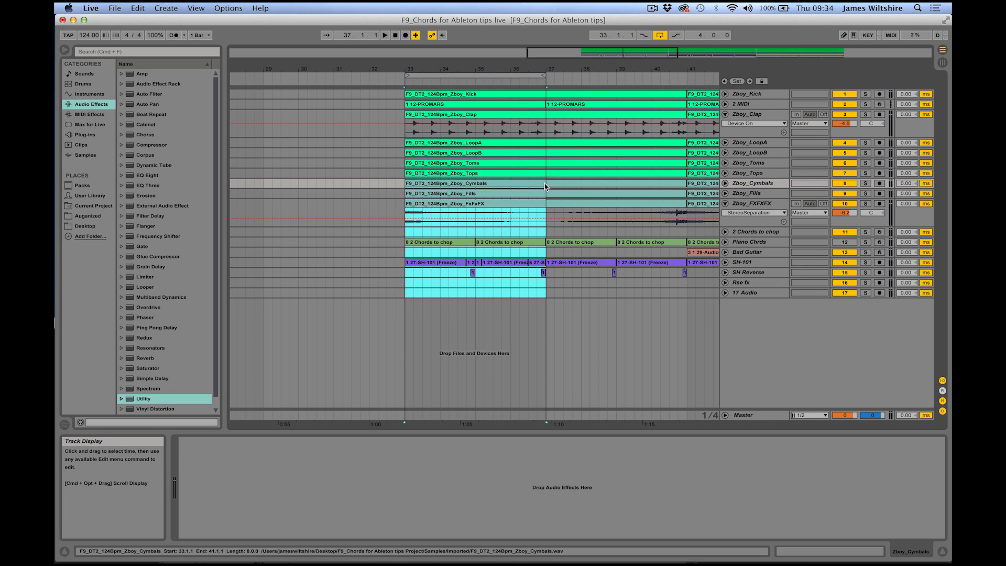
key("super+e")
left_click_drag(482, 184, 340, 184)
left_click(390, 285)
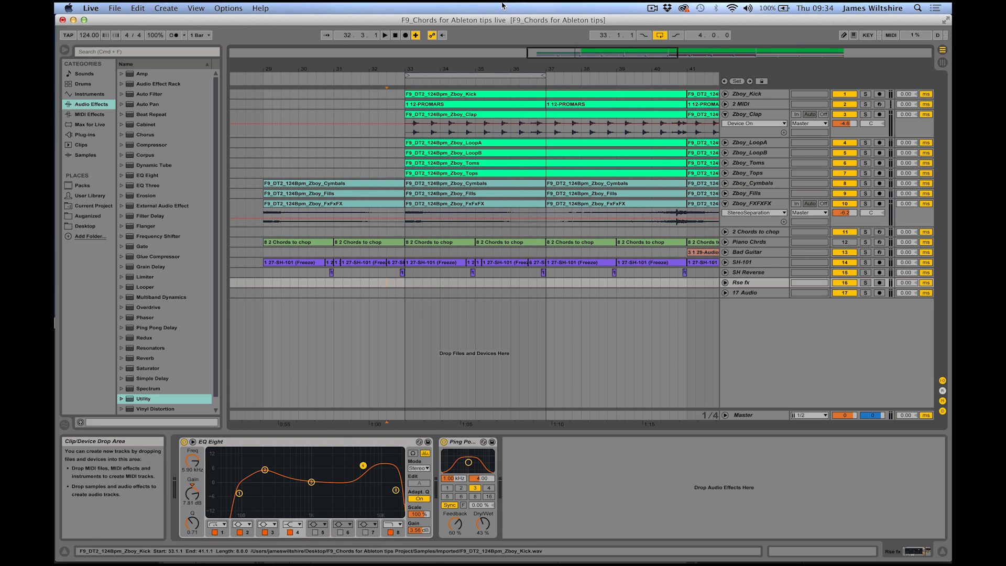
Duplicate the SH-101 track, then delete the original's clips before bar 33 and the duplicate's clips from bar 33 onward.
key("minus")
left_click(738, 263)
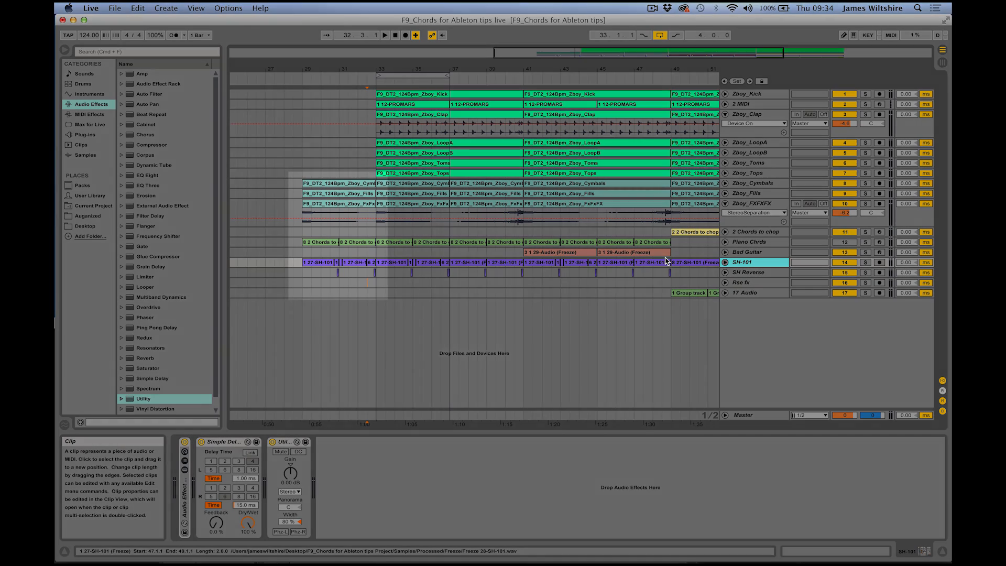
key("super+d")
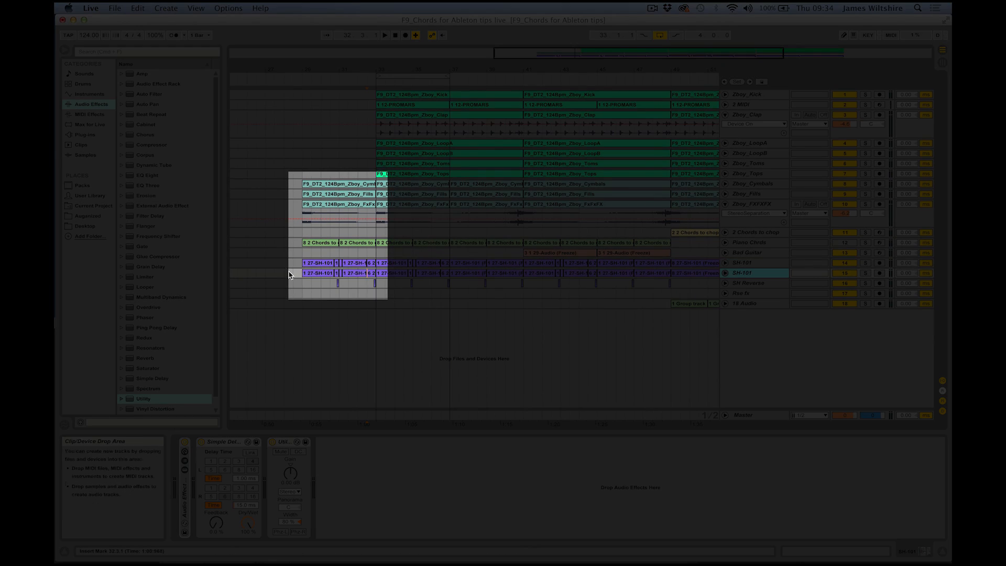
left_click_drag(292, 264, 376, 264)
key("Delete")
scroll(490, 270, "right", 1)
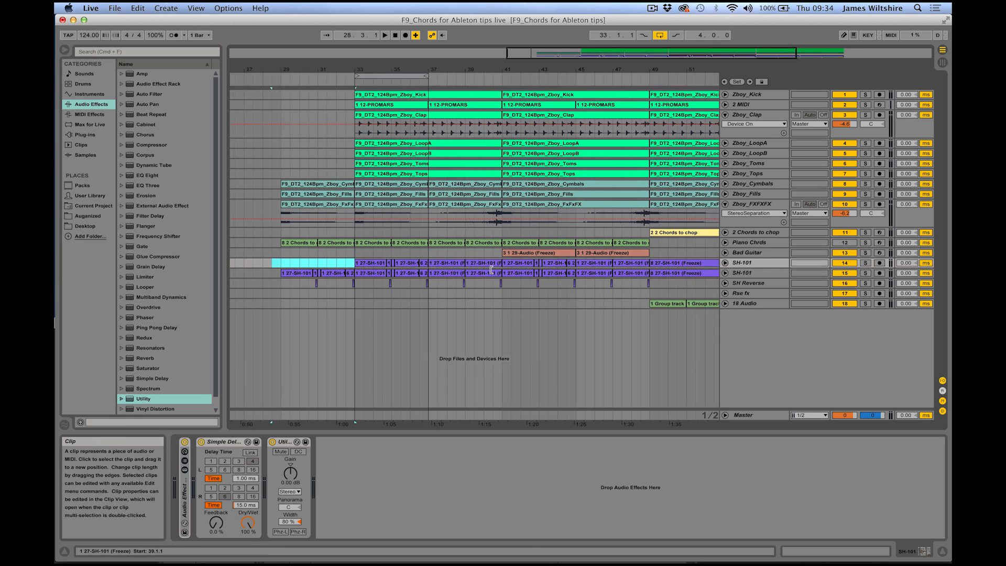
scroll(492, 269, "right", 3)
left_click_drag(705, 274, 259, 275)
key("Delete")
scroll(340, 273, "left", 3)
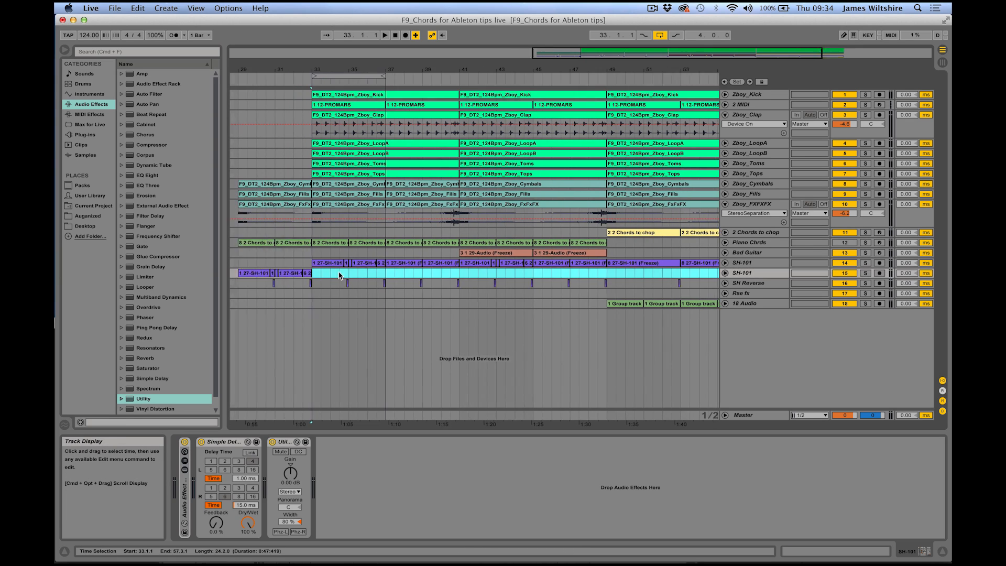
Delete Simple Delay and Utility from the original SH-101 track.
left_click(419, 262)
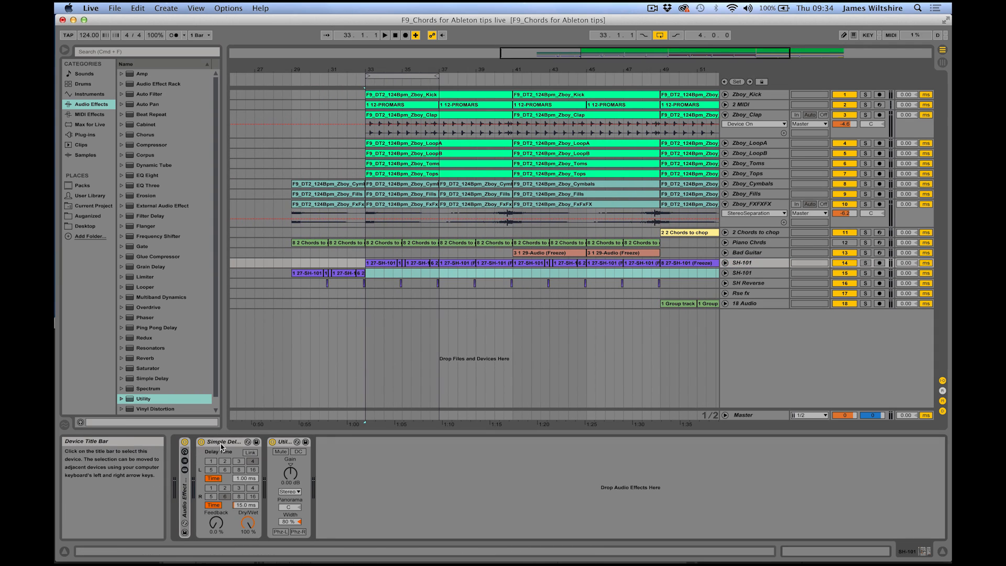
left_click(221, 446)
left_click(283, 446, "shift")
key("Delete")
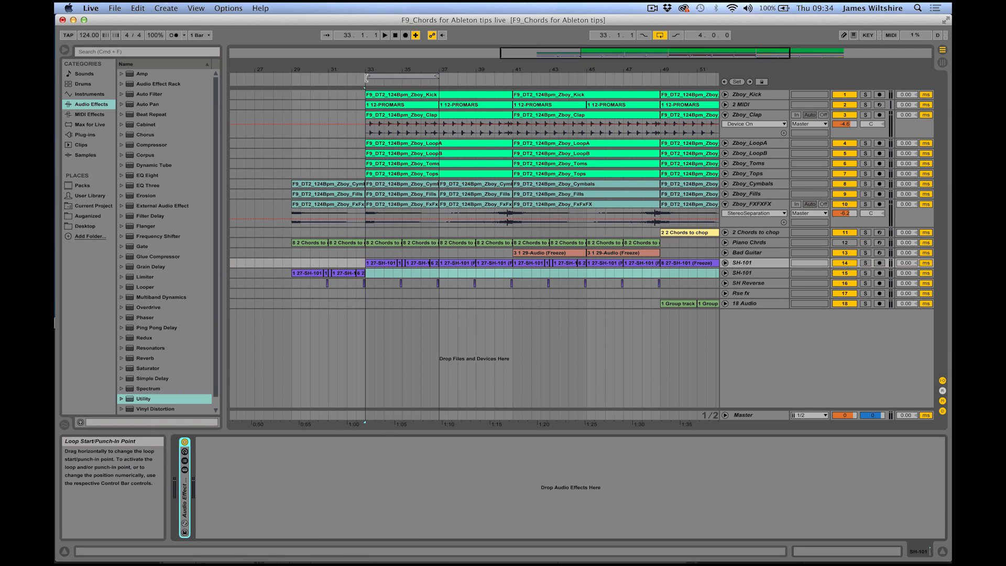
Extend the loop's start back to 29.3 and switch looping off.
left_click_drag(367, 77, 303, 77)
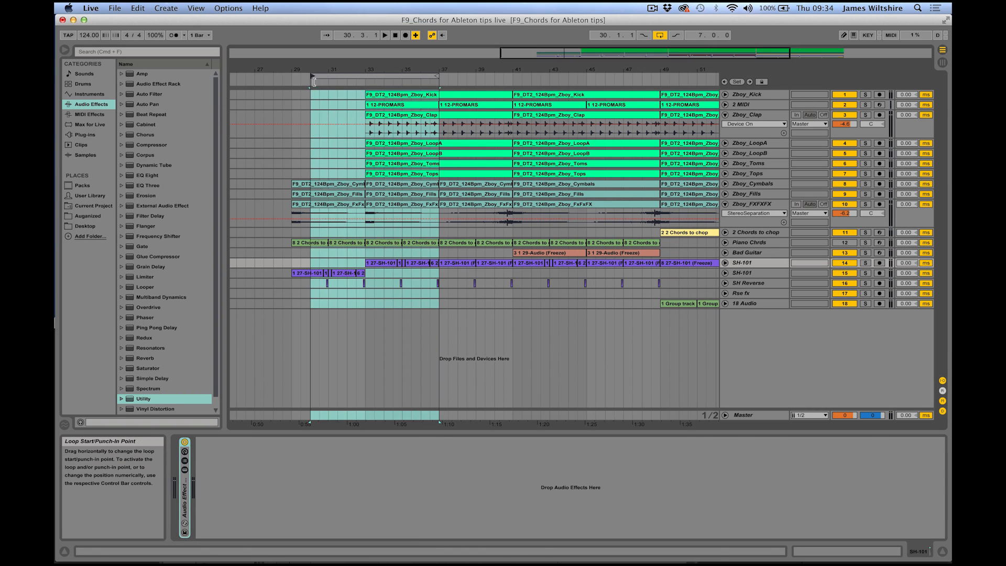
left_click(292, 253)
left_click(659, 37)
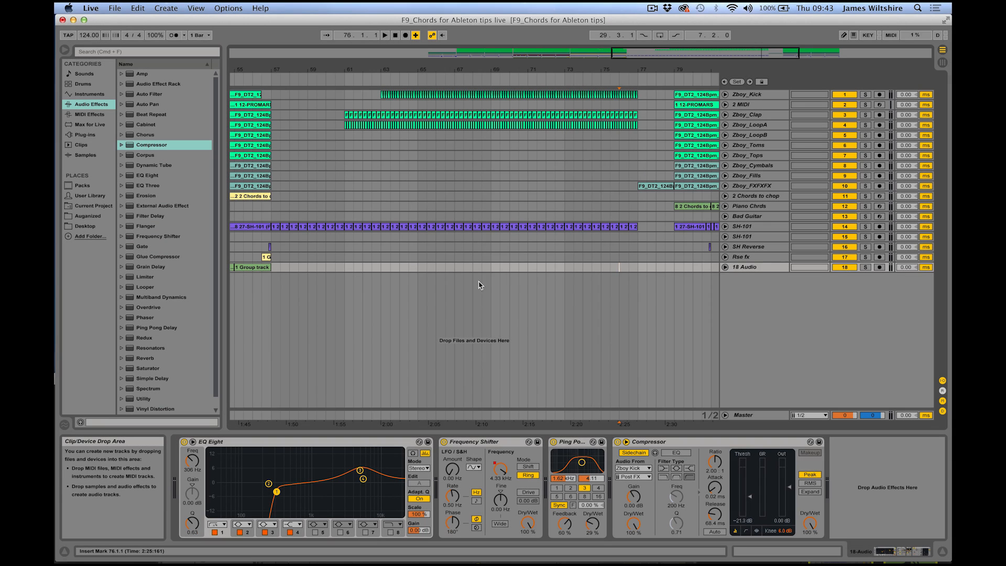
Select 61.1 to 78.3 across the SH Reverse, Rse fx and 18 Audio tracks and play the breakdown passage.
left_click_drag(346, 266, 665, 257)
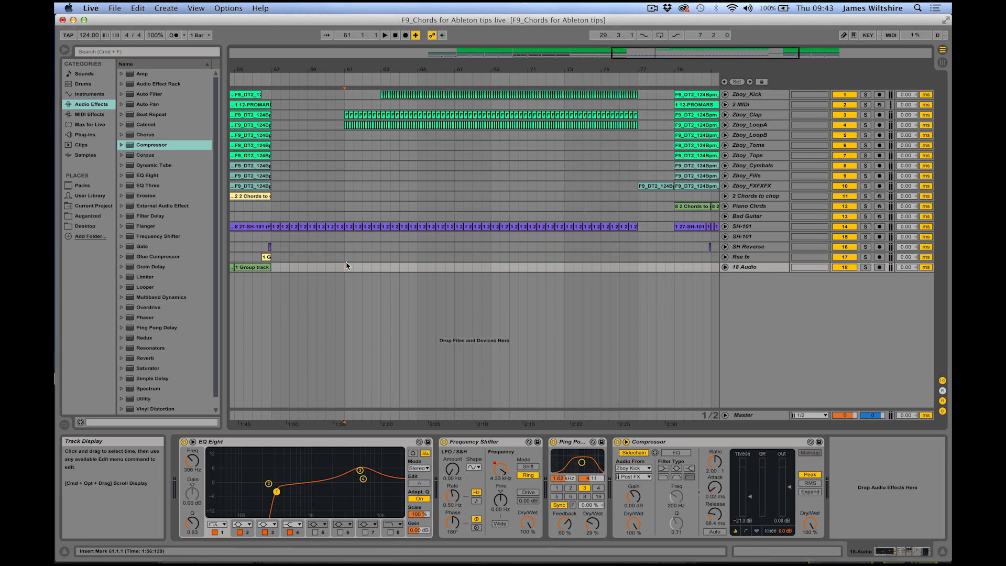
left_click_drag(346, 266, 665, 245)
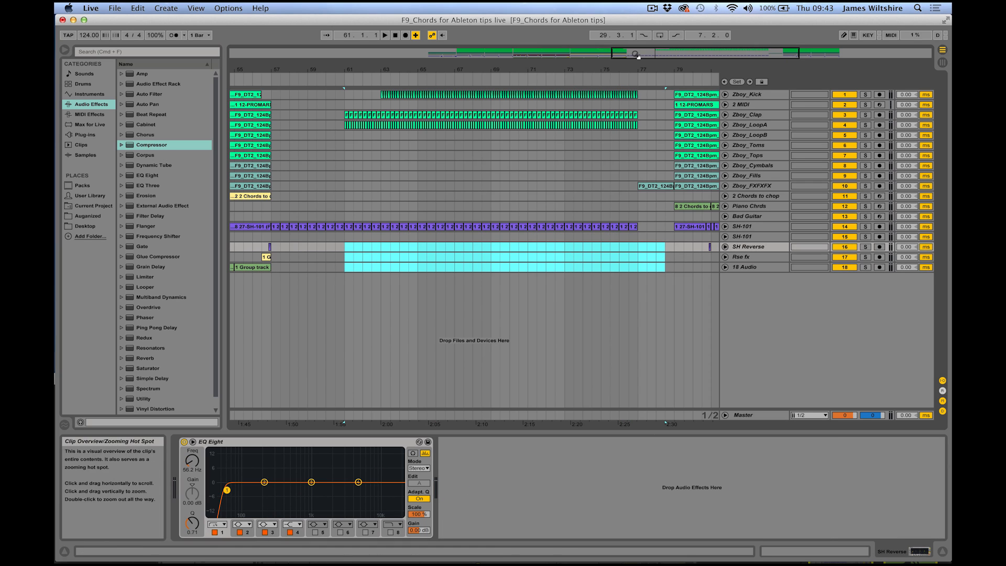
left_click_drag(635, 54, 636, 62)
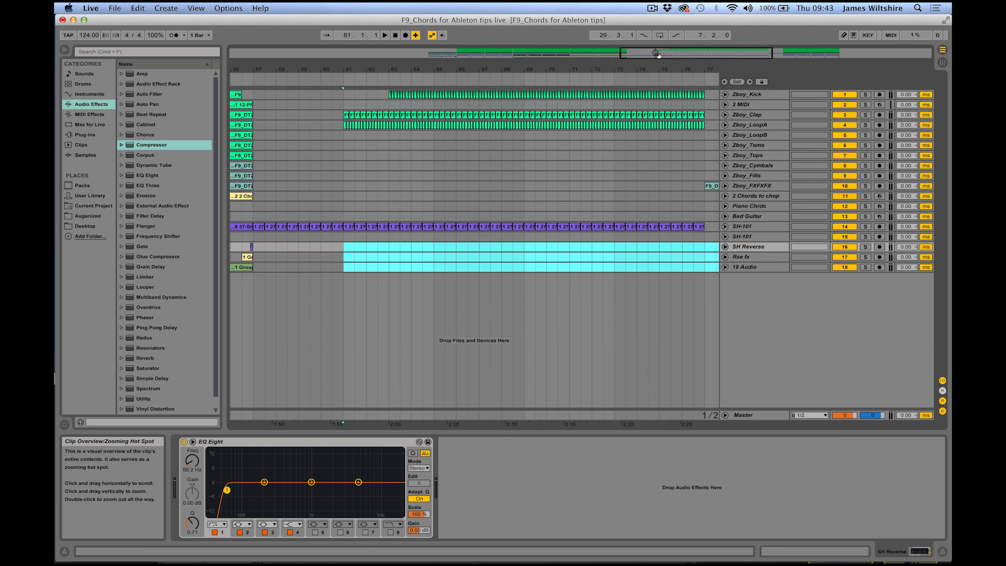
left_click_drag(689, 109, 627, 191)
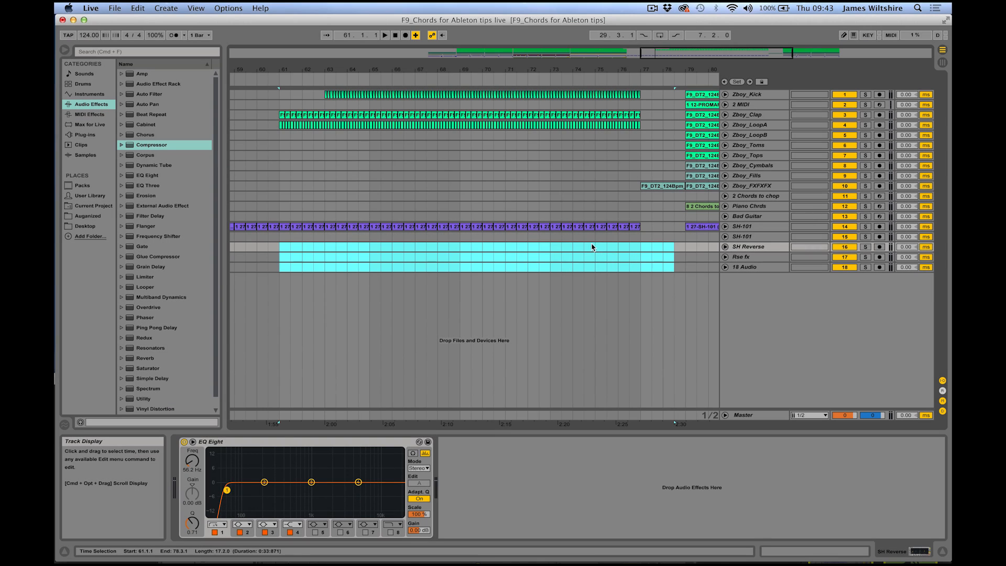
key("space")
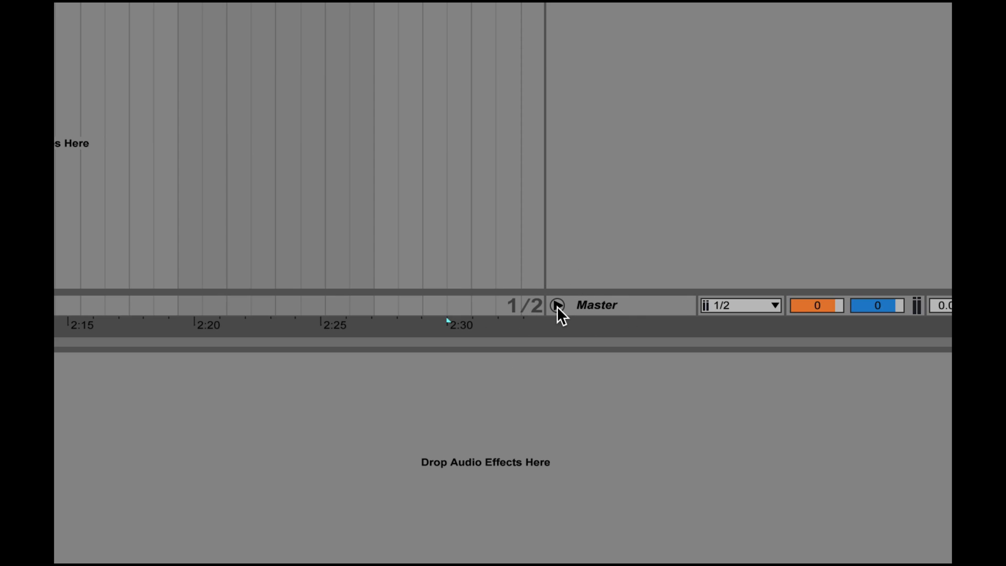
Show the Master track's Song Tempo automation and set its display range to 124–999.
left_click(557, 305)
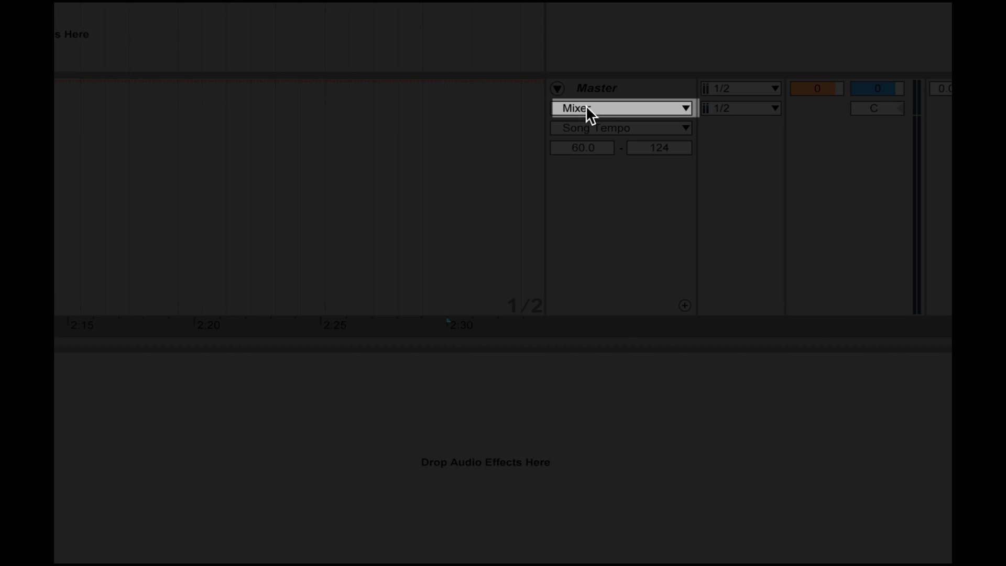
left_click(585, 108)
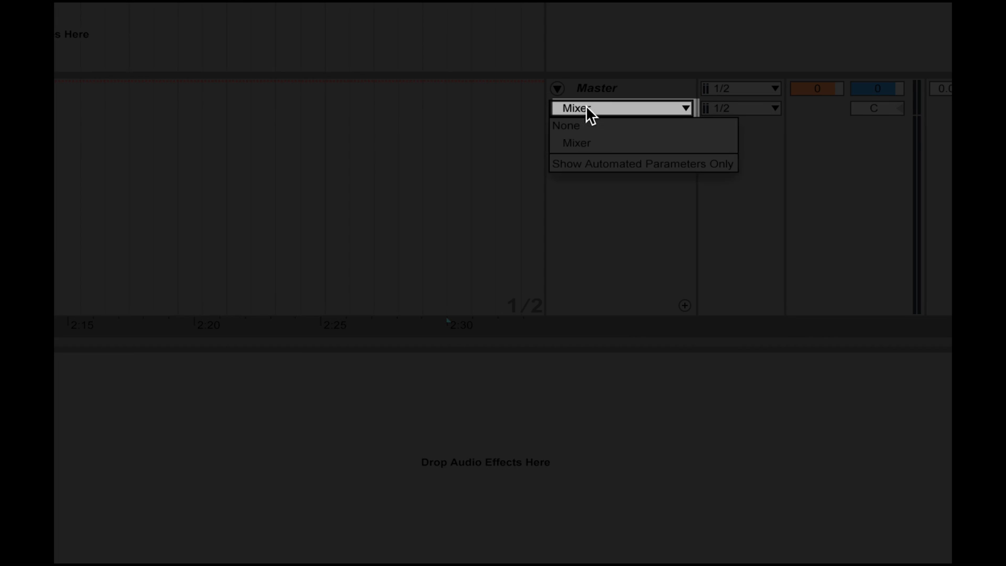
left_click(586, 142)
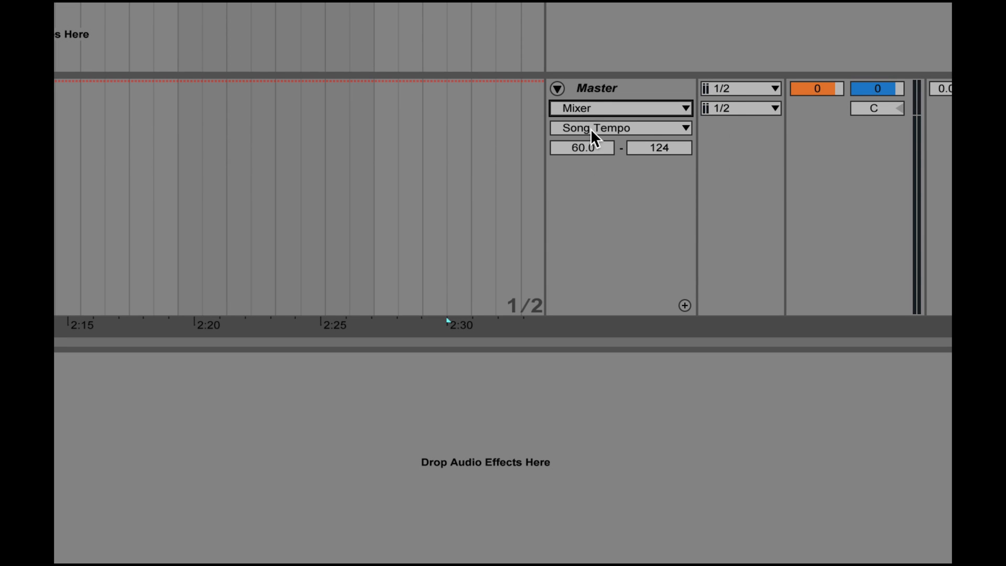
left_click(590, 127)
left_click(596, 189)
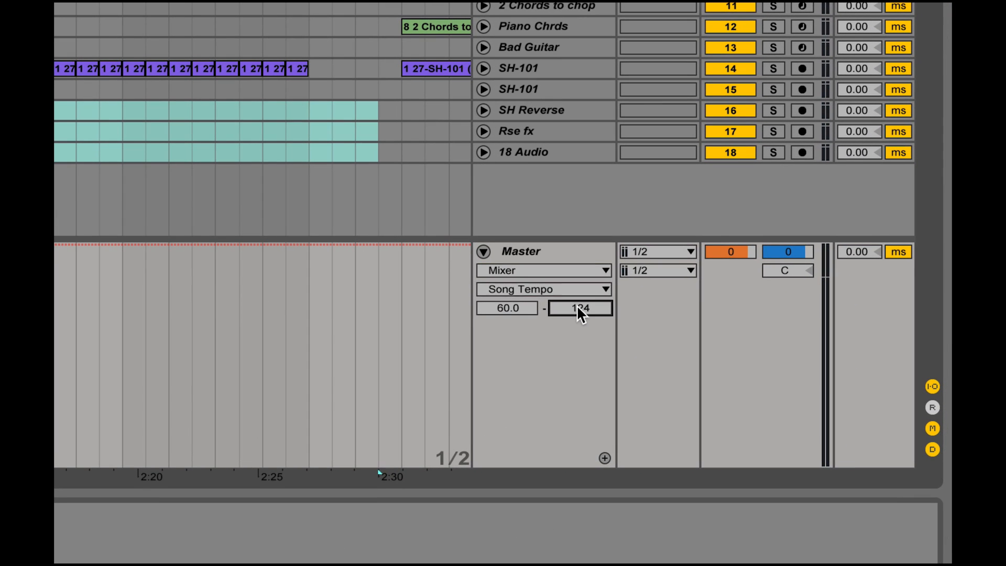
key("Return")
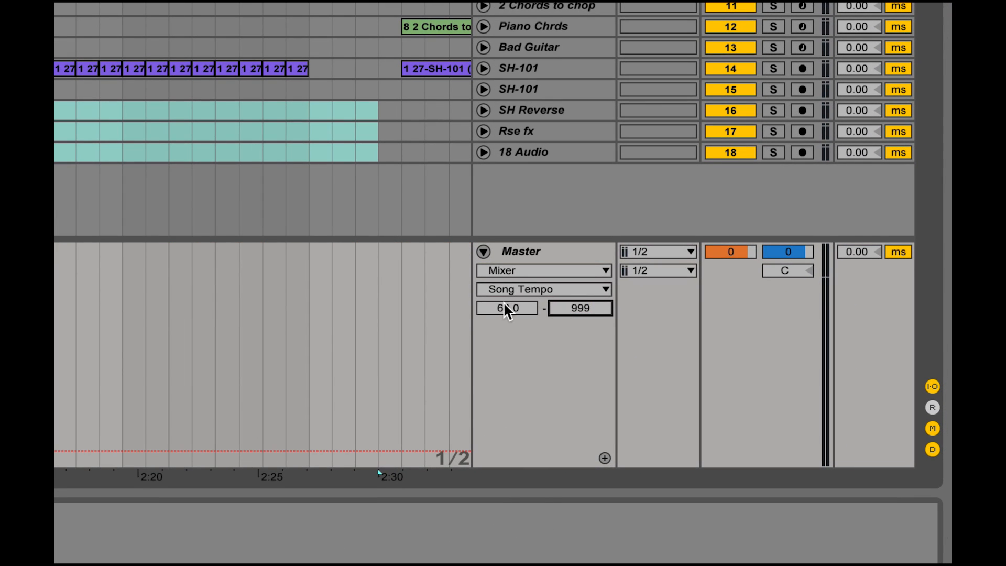
key("Return")
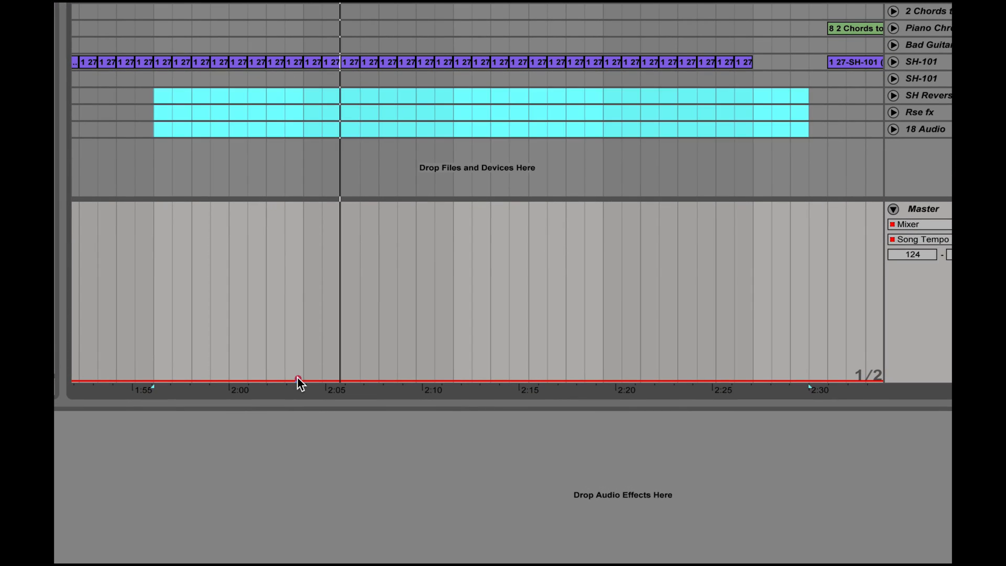
Draw a Song Tempo ramp from 124 near bar 65 to 999 just before bar 77, curved so it accelerates towards the peak.
left_click(297, 381)
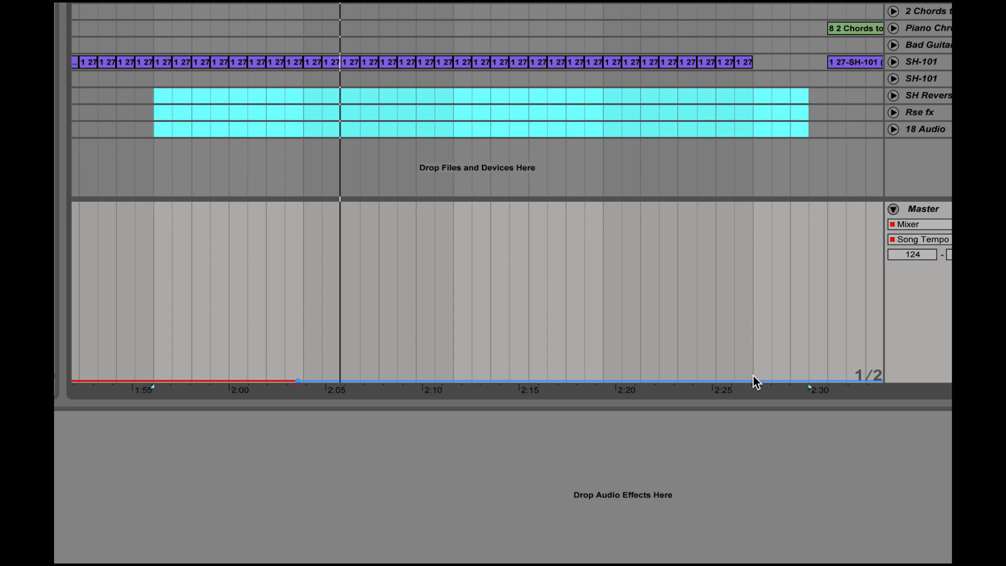
left_click_drag(752, 377, 751, 205)
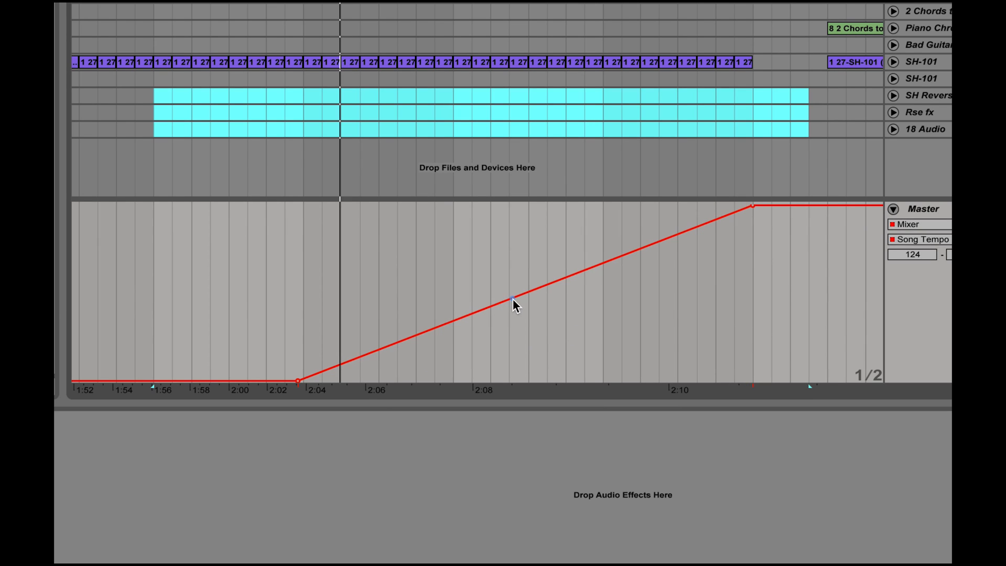
key("alt")
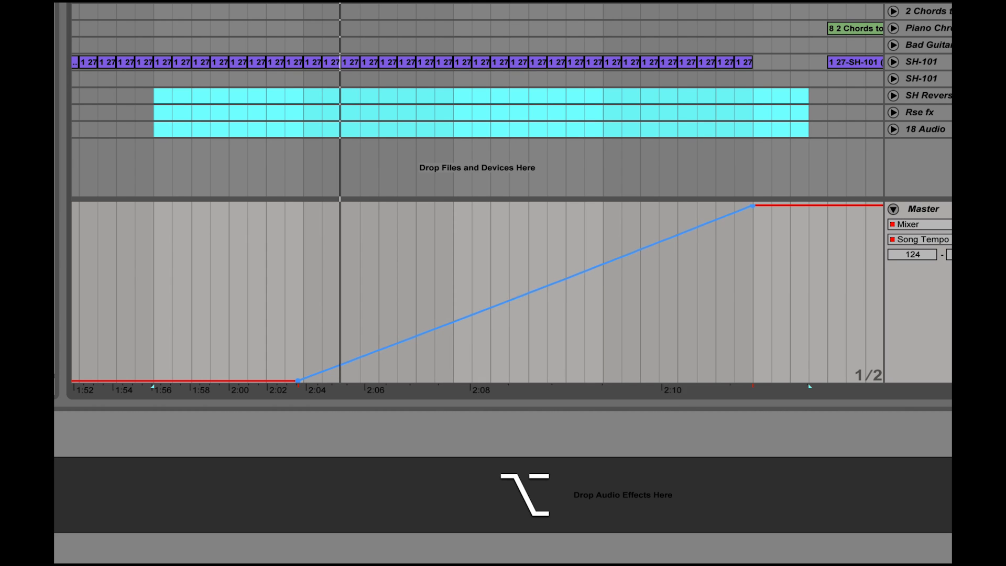
left_click_drag(524, 294, 524, 334)
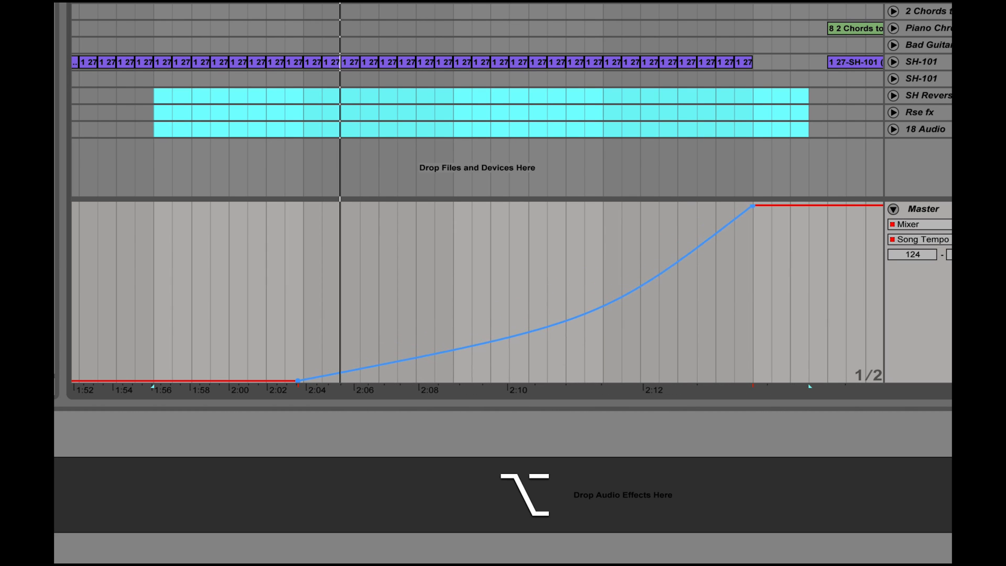
left_click_drag(585, 314, 585, 326)
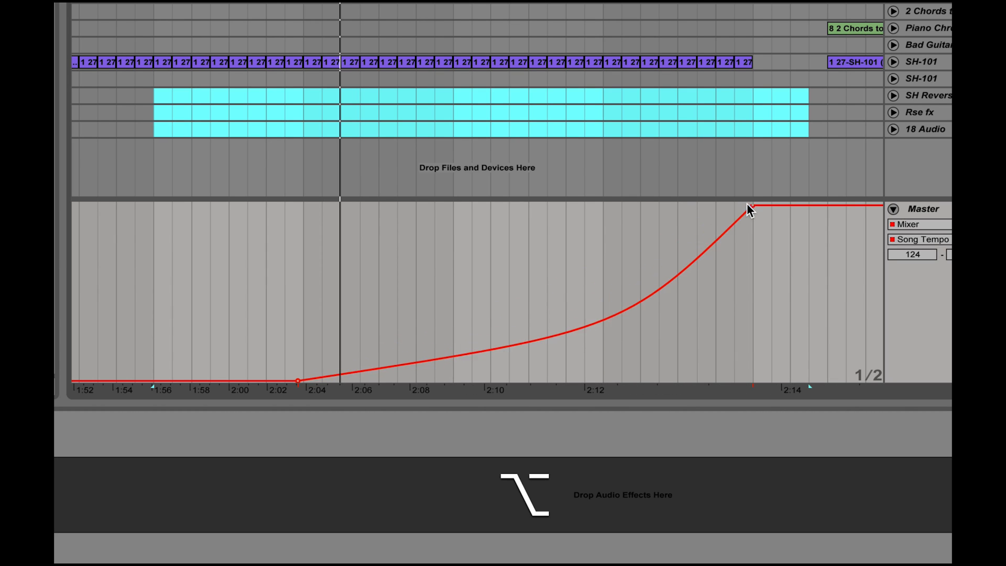
left_click_drag(751, 205, 735, 205)
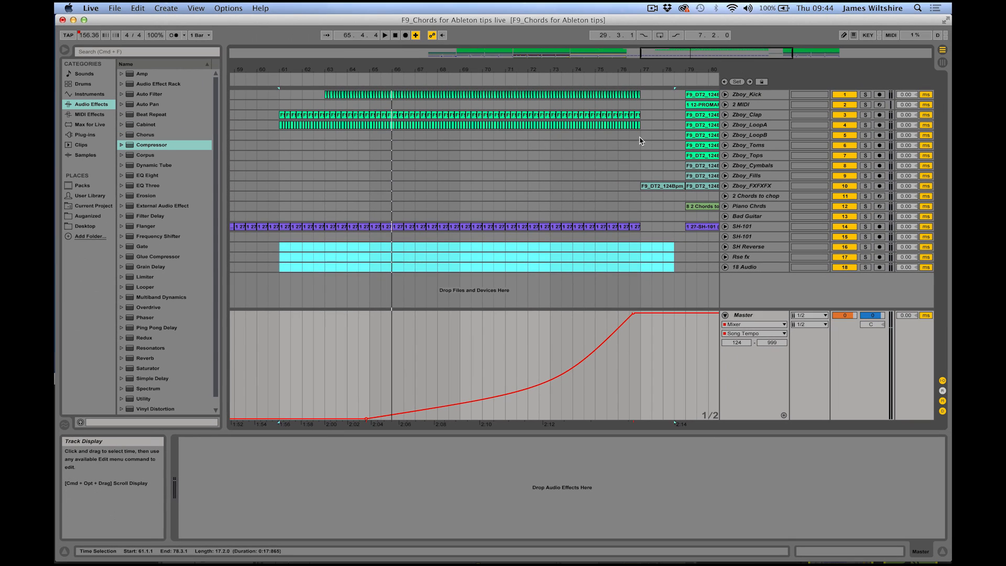
Select bars 77 to 79 on Zboy_LoopB and draw the Song Tempo automation back down to 124 from bar 77.
left_click_drag(640, 136, 677, 134)
left_click(680, 134)
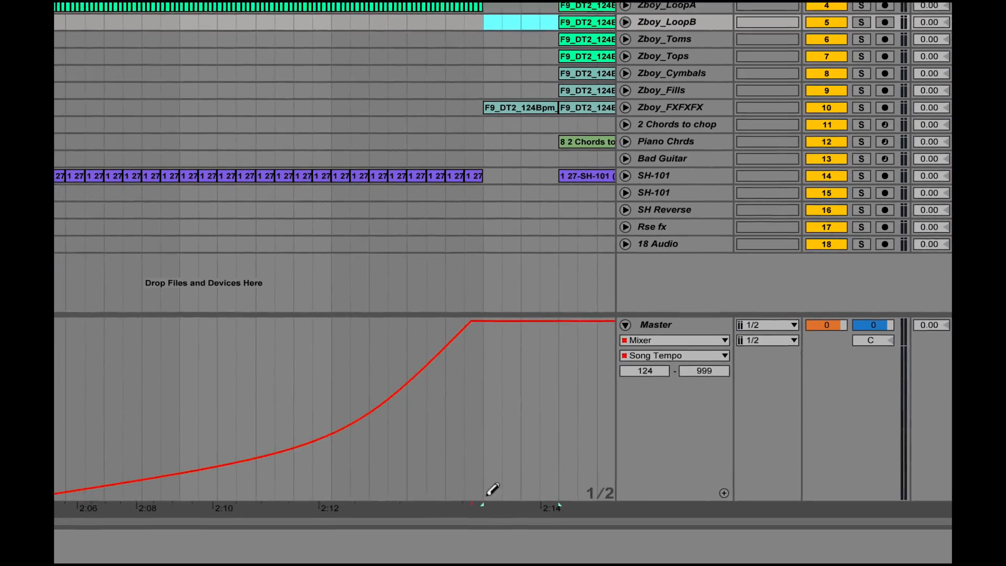
mouse_move(488, 496)
left_mouse_down()
mouse_move(495, 519)
mouse_move(642, 534)
mouse_move(534, 494)
mouse_move(647, 503)
left_mouse_up()
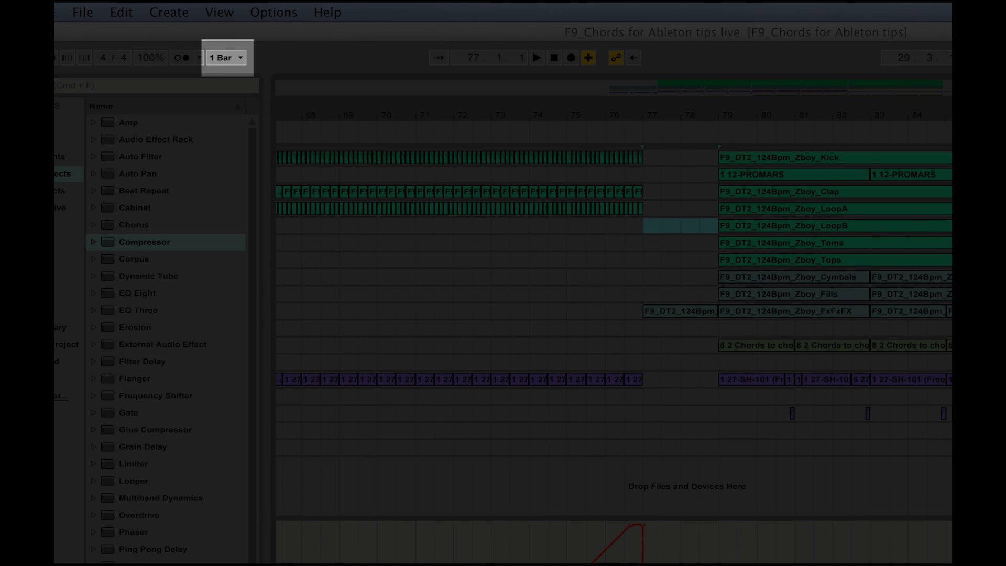
Play the arrangement from bar 61 through the tempo build and into the section after bar 79.
key("minus")
scroll(678, 367, "left", 10)
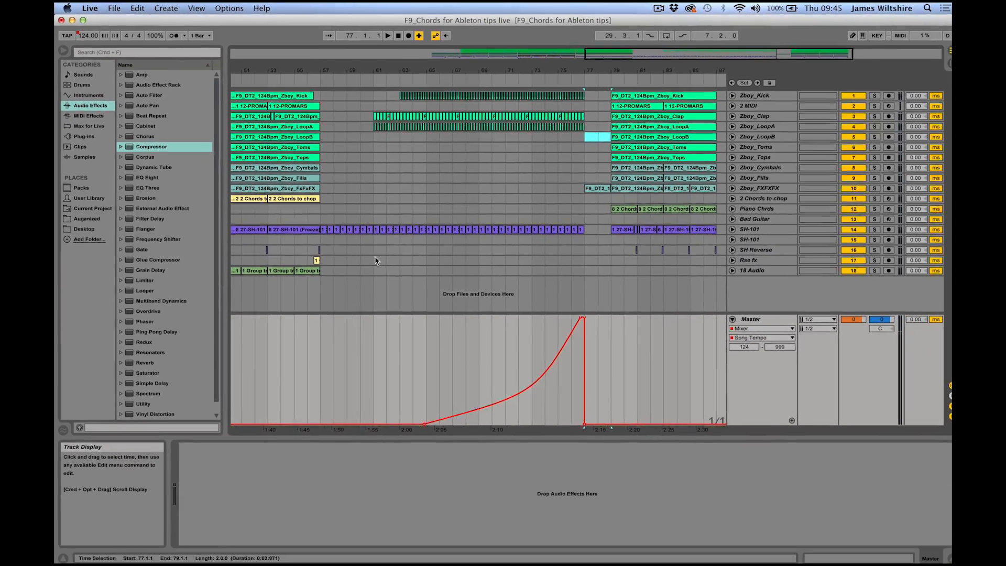
left_click(403, 302)
key("space")
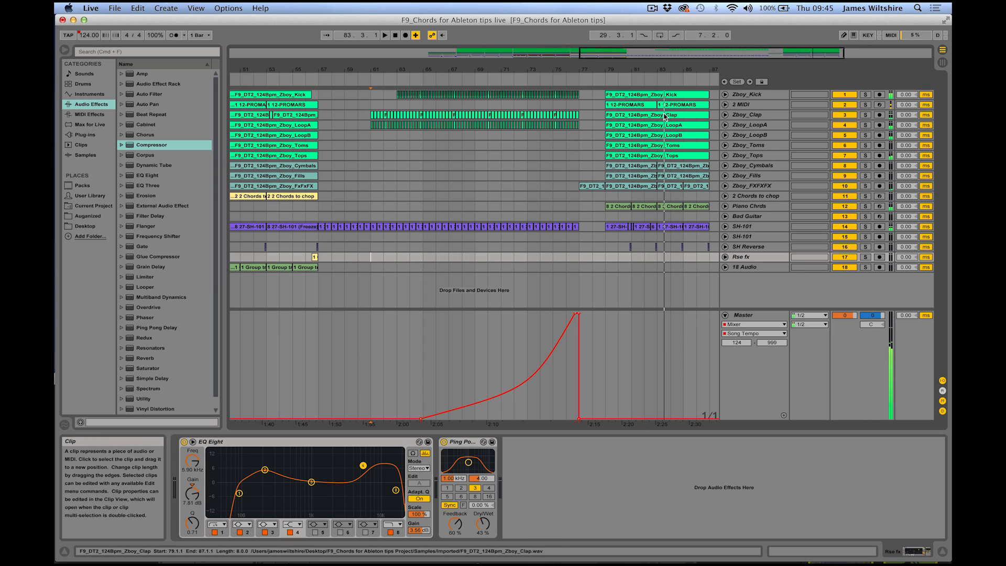
key("space")
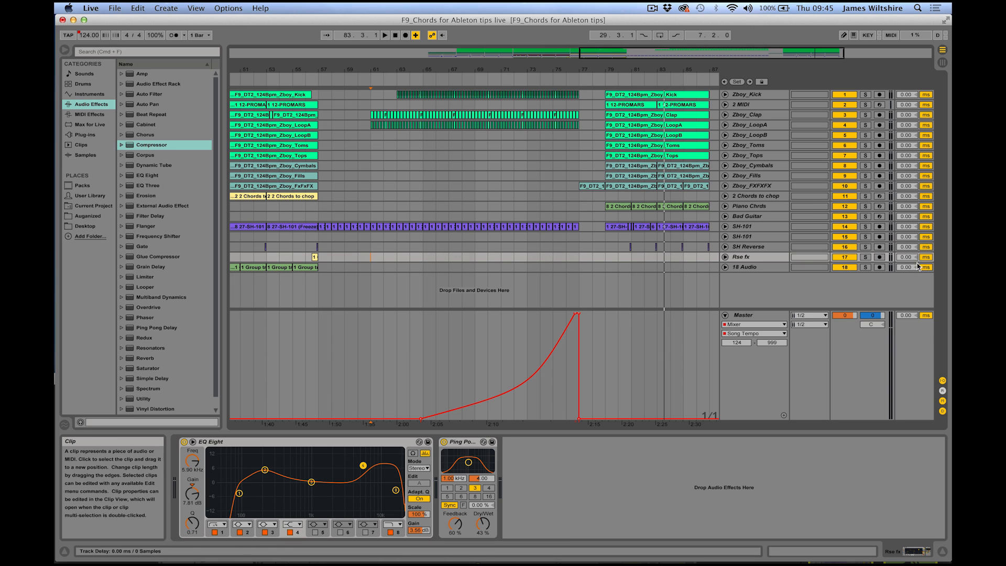
Add an audio track and fill bars 65 to 77 on it with six consecutive copies of 18 Audio's two-bar clip at bar 49.
key("super+t")
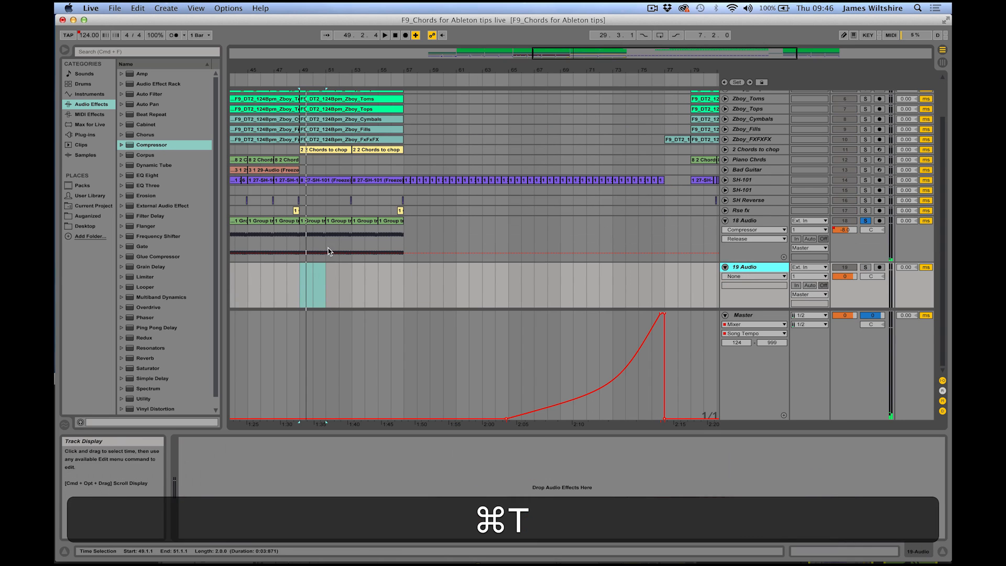
left_click_drag(305, 237, 513, 283)
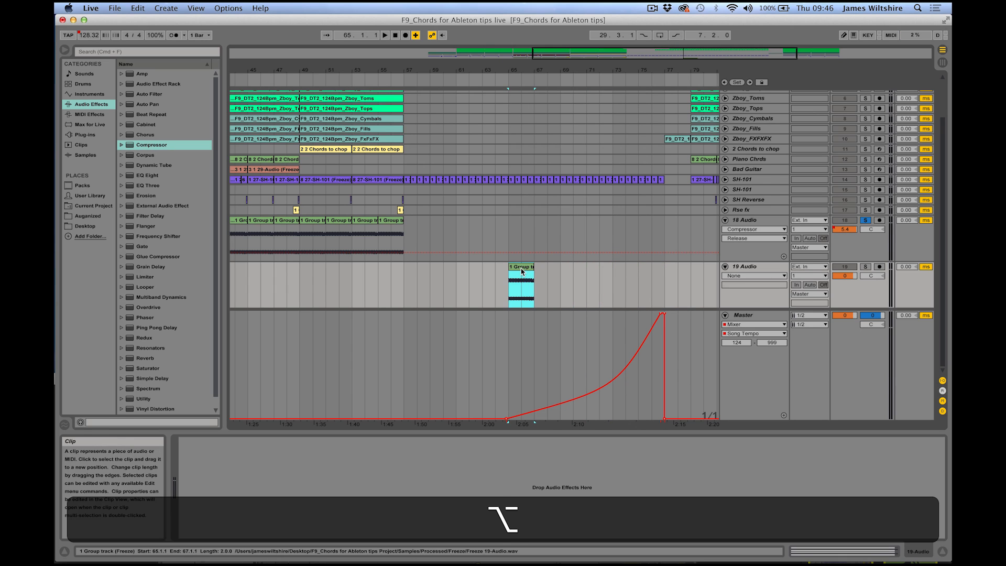
key("super+d")
key("super+d")
key("super+d")
key("super+d")
key("super+d")
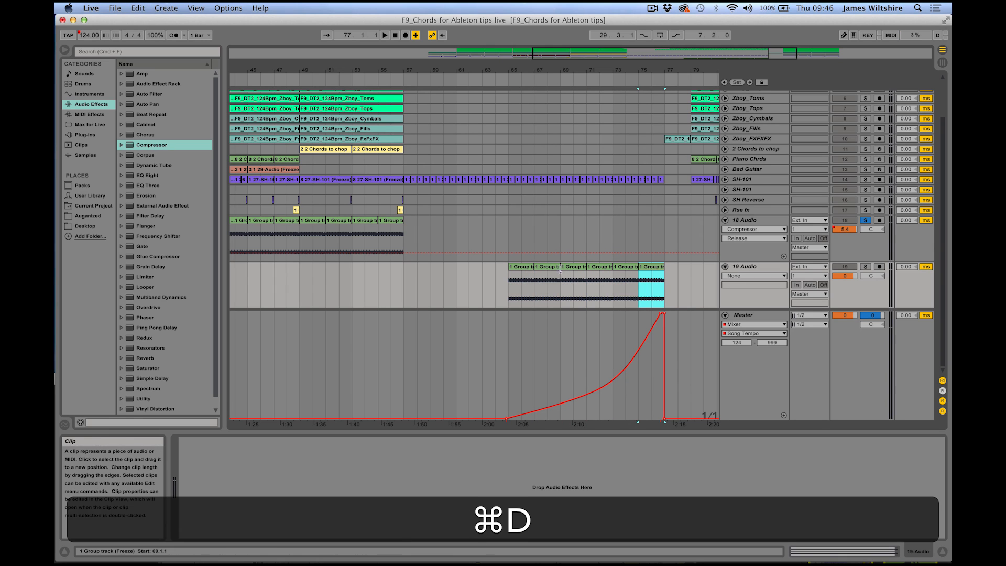
Set the warp mode of all six copied clips on 19 Audio to Re-Pitch.
left_click(525, 281, "shift")
double_click(525, 266)
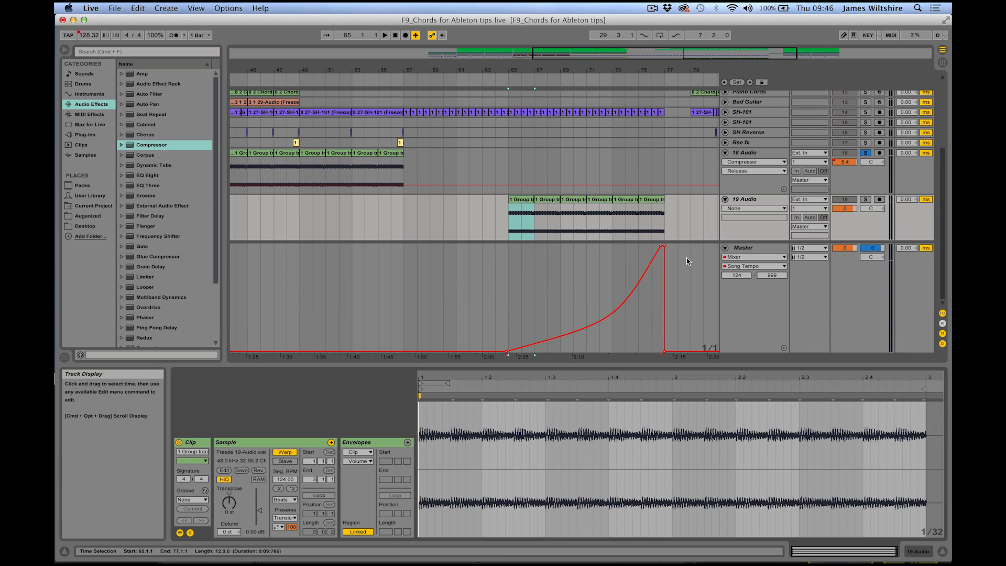
left_click(656, 199, "shift")
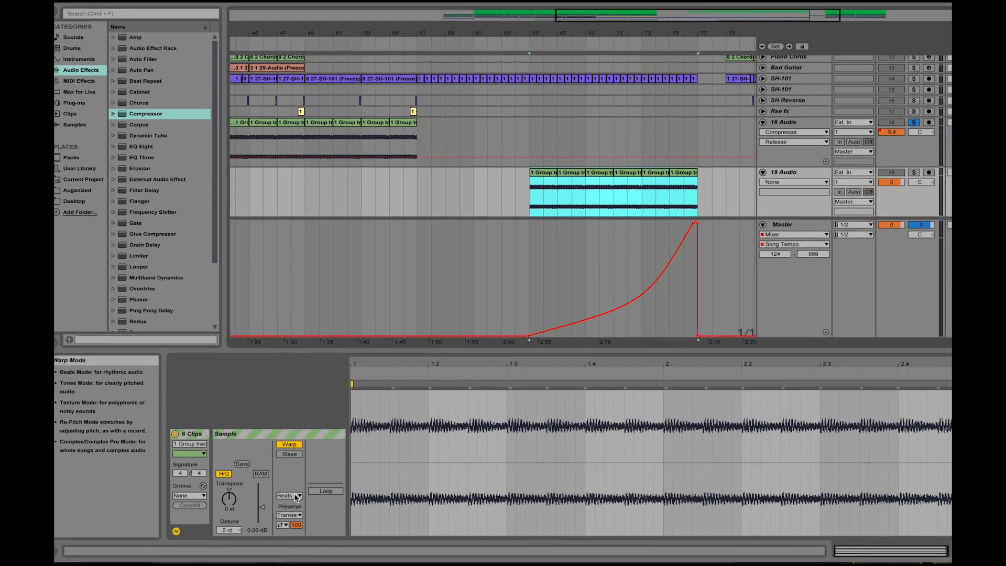
left_click(285, 499)
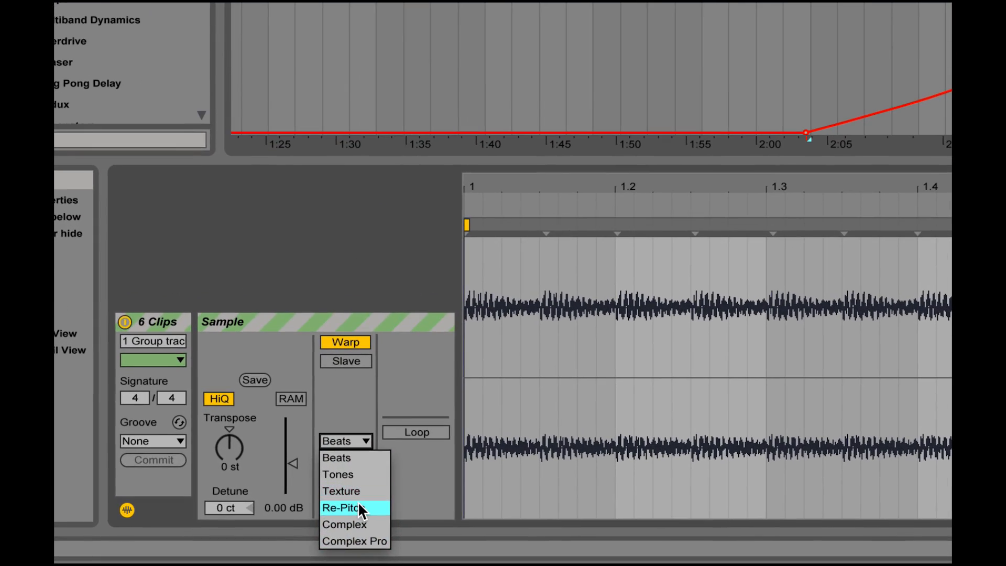
left_click(358, 507)
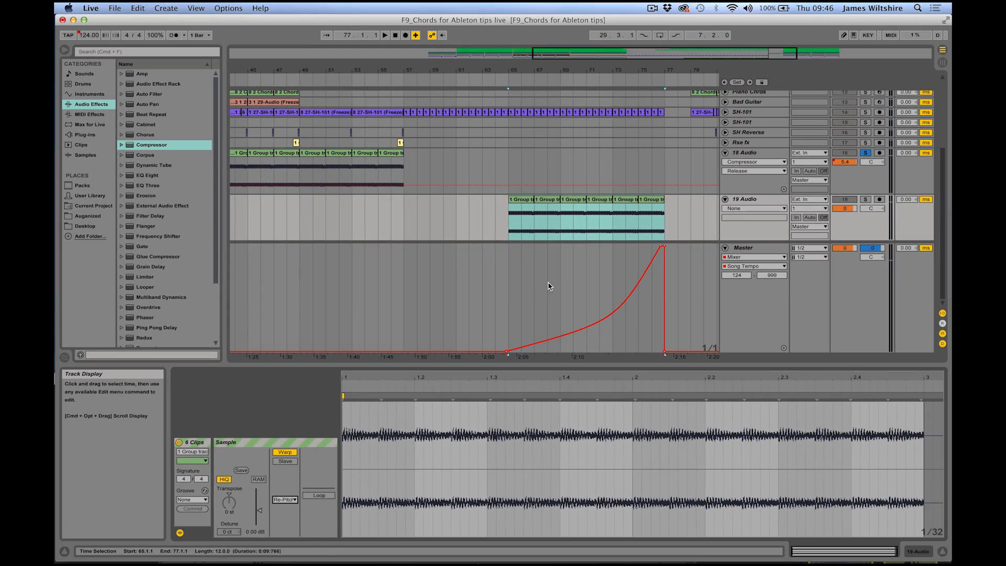
Play bars 65 to 79 with 19 Audio unsoloed in the full mix and lower that track's volume to -2.3 dB.
left_click(692, 226, "shift")
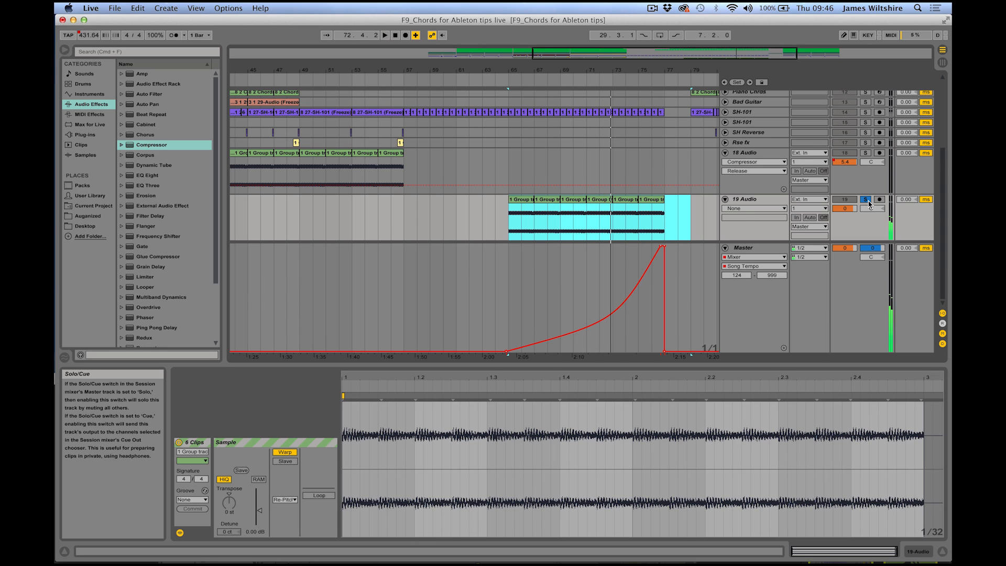
left_click(865, 200)
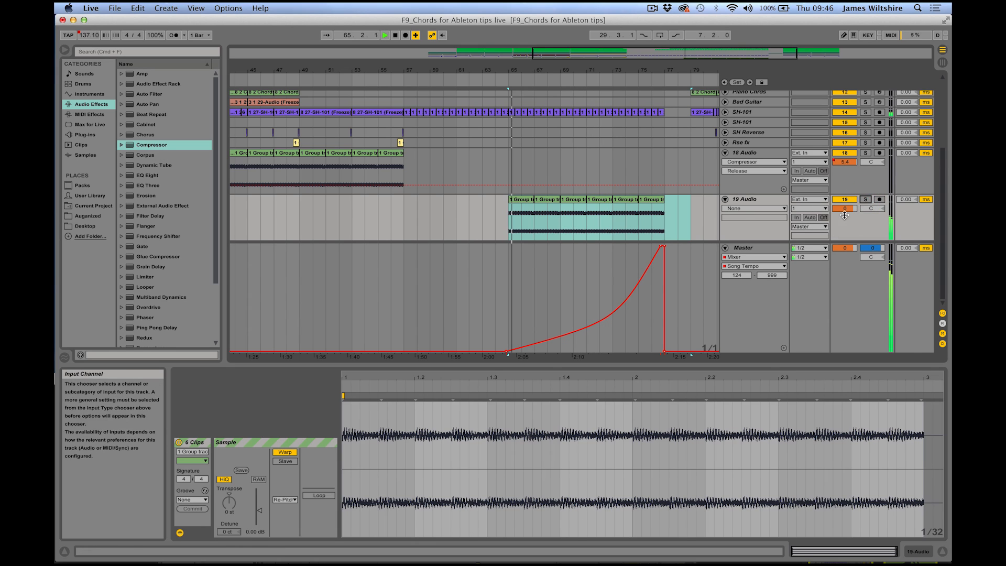
left_click_drag(843, 209, 844, 220)
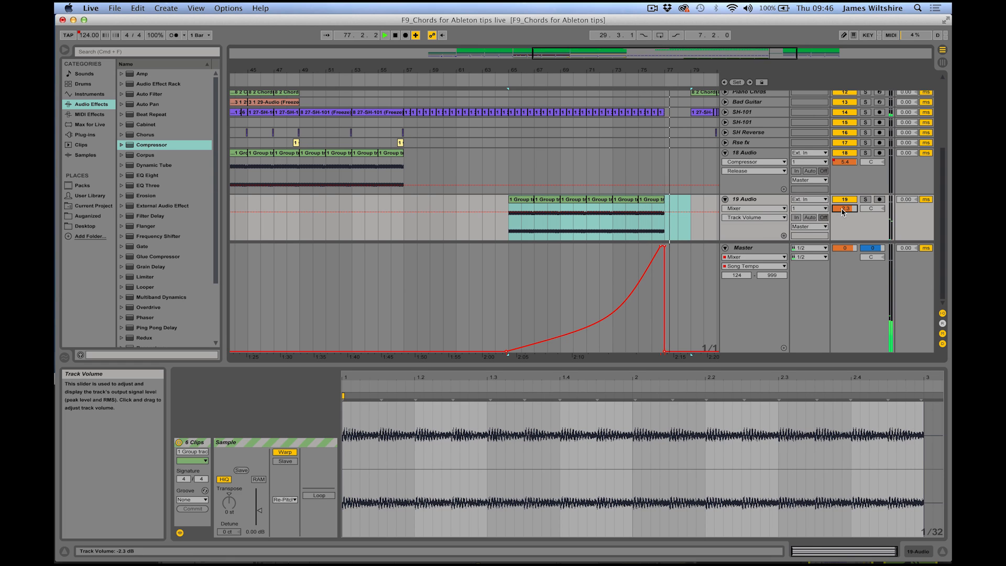
Unfold the Zboy_FXFXFX track and raise its volume to -4.4 dB.
scroll(725, 152, "up", 10)
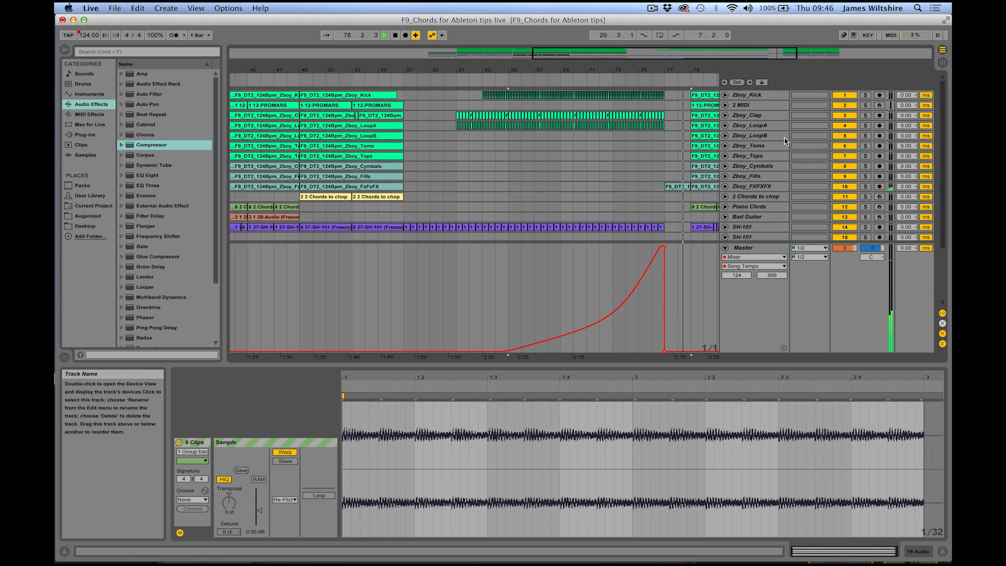
left_click(725, 186)
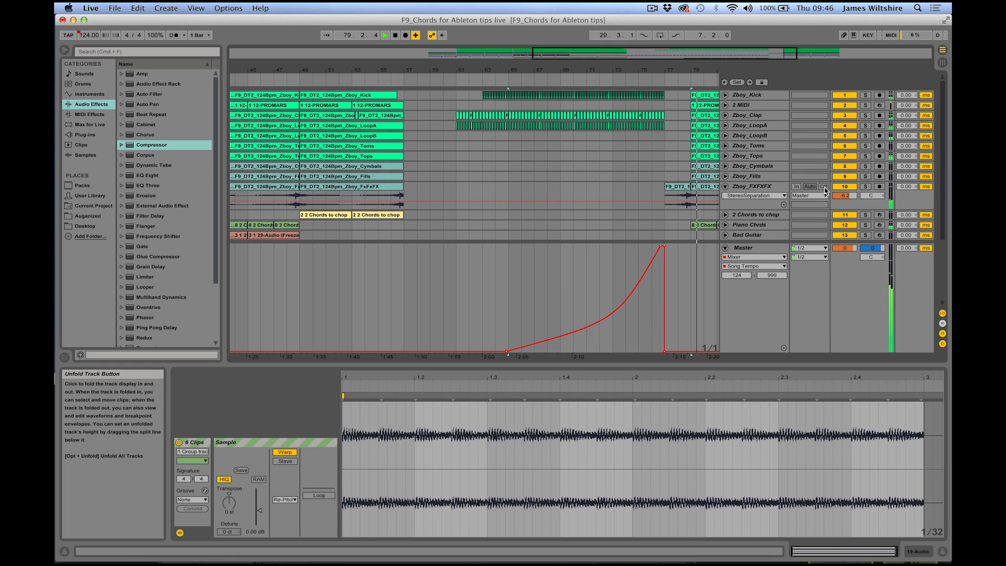
left_click_drag(844, 196, 844, 191)
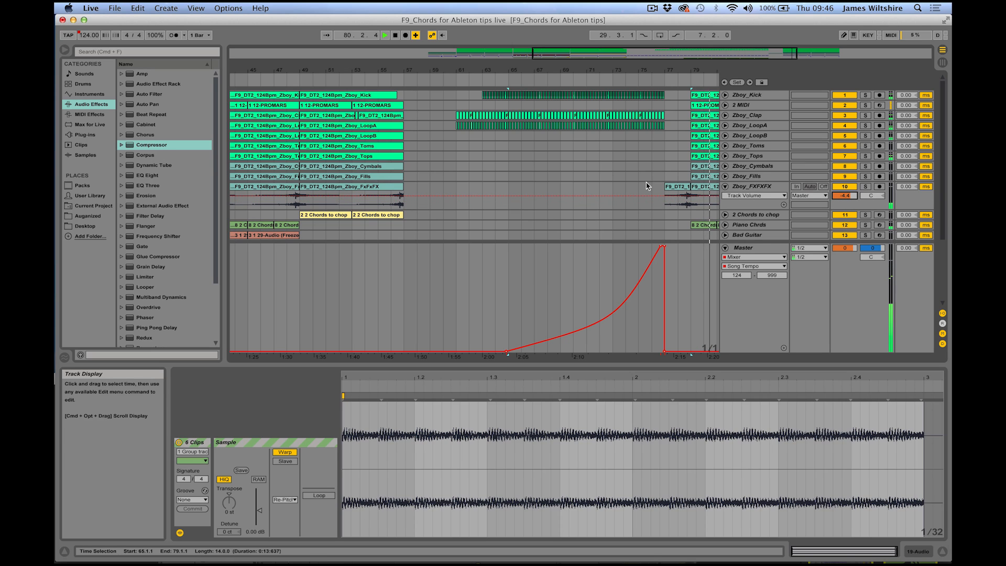
scroll(648, 186, "down", 5)
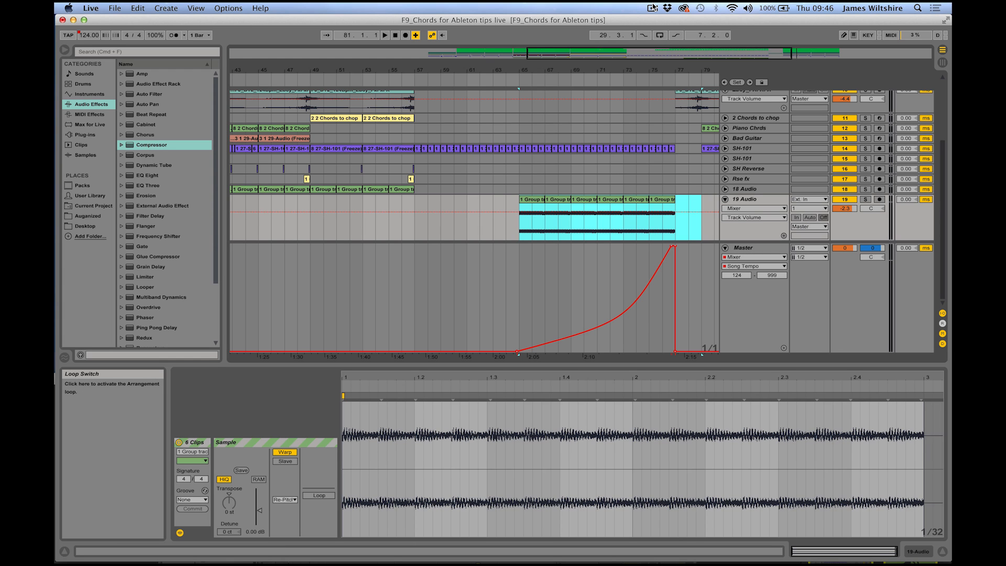
scroll(556, 170, "up", 5)
scroll(556, 169, "right", 1)
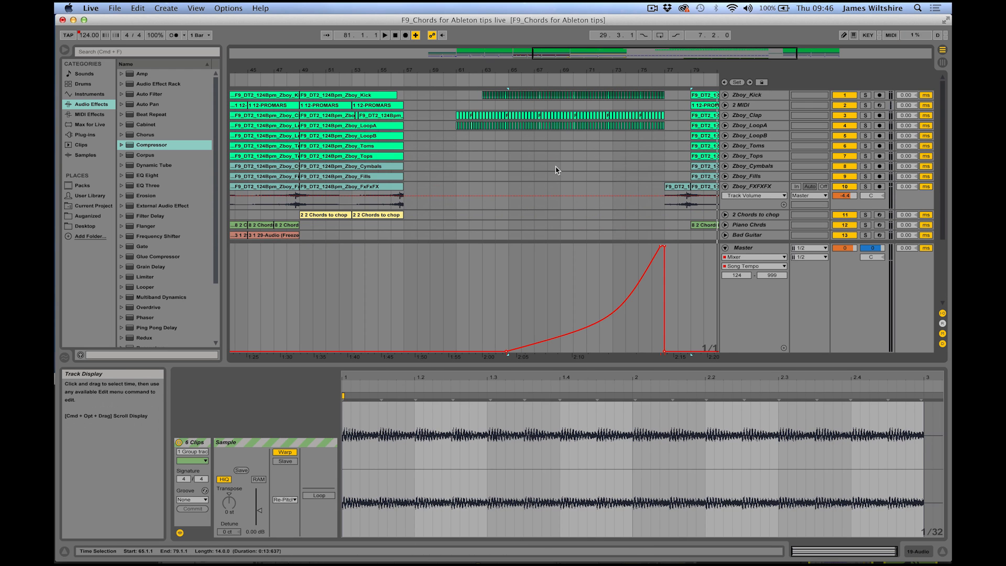
scroll(556, 170, "down", 5)
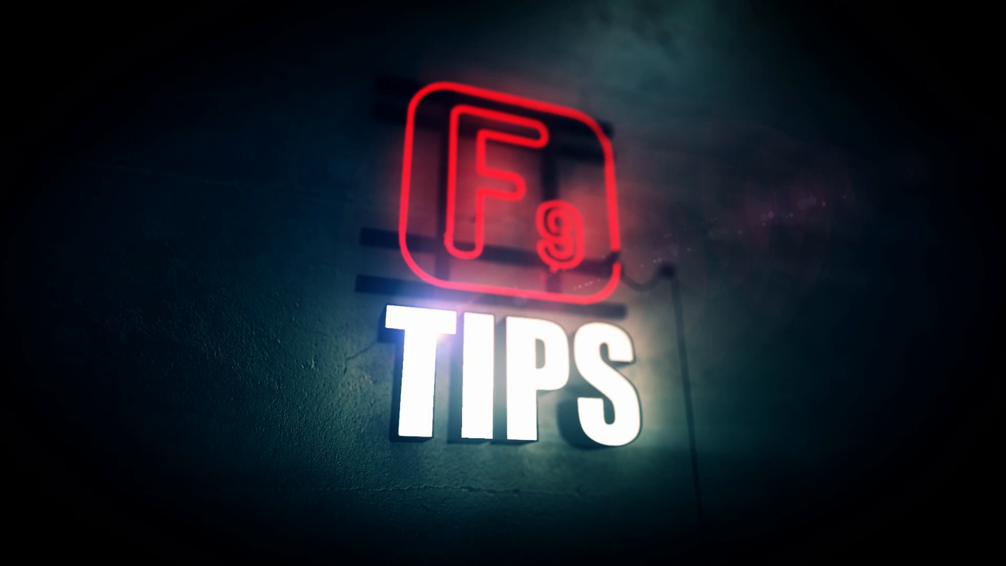